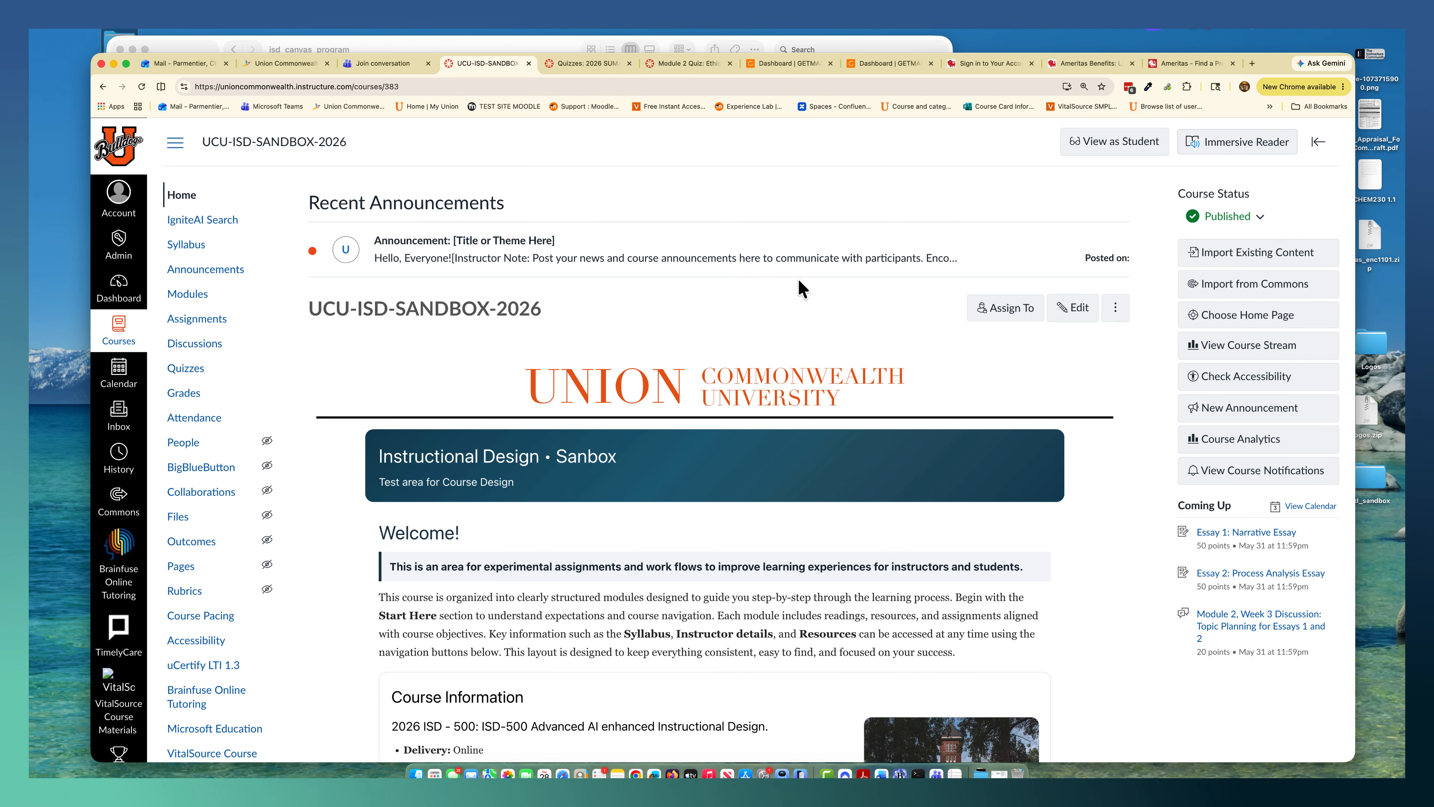
Review the sandbox course's home page from the announcements through the course information to the course navigation buttons
scroll(775, 282, "down", 2)
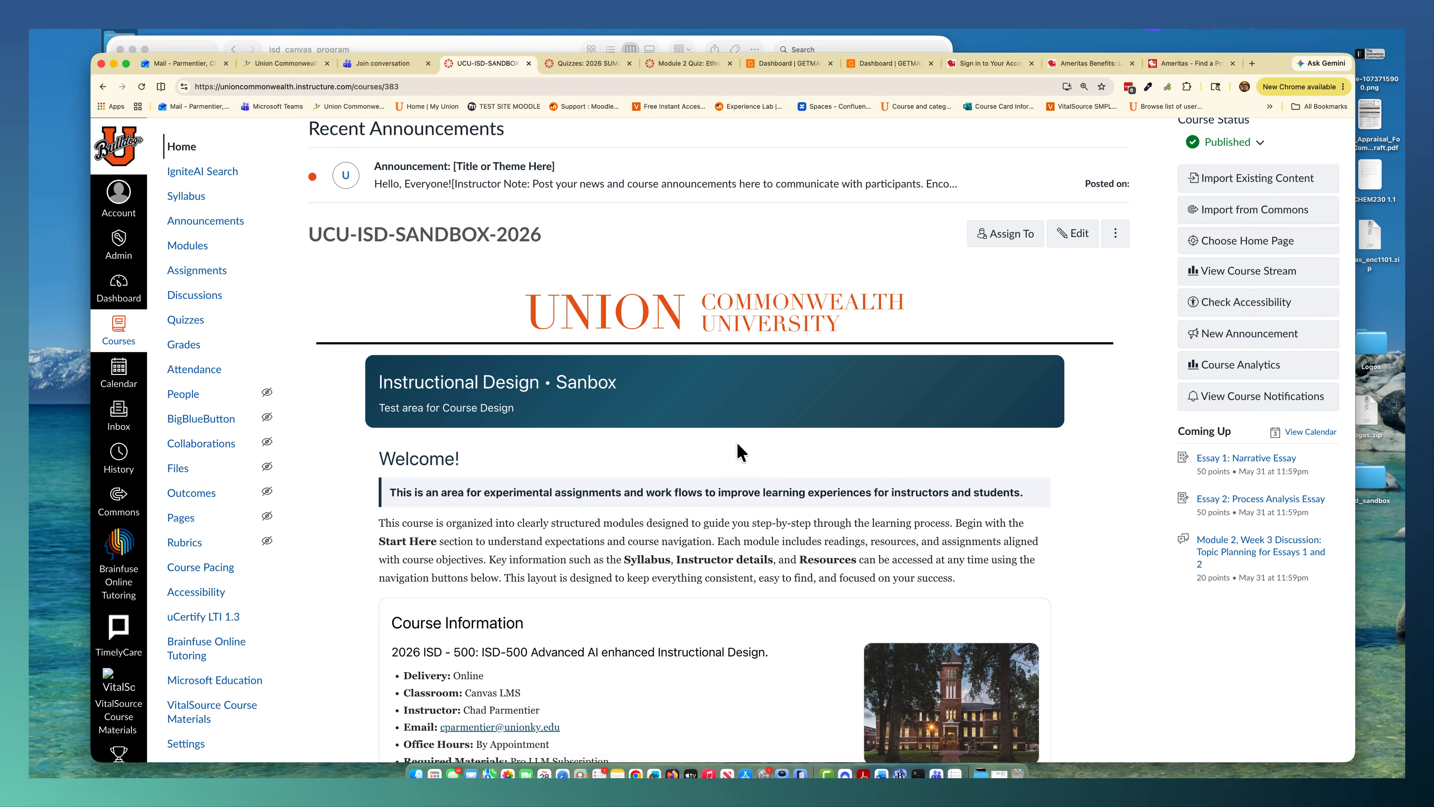
scroll(723, 443, "down", 3)
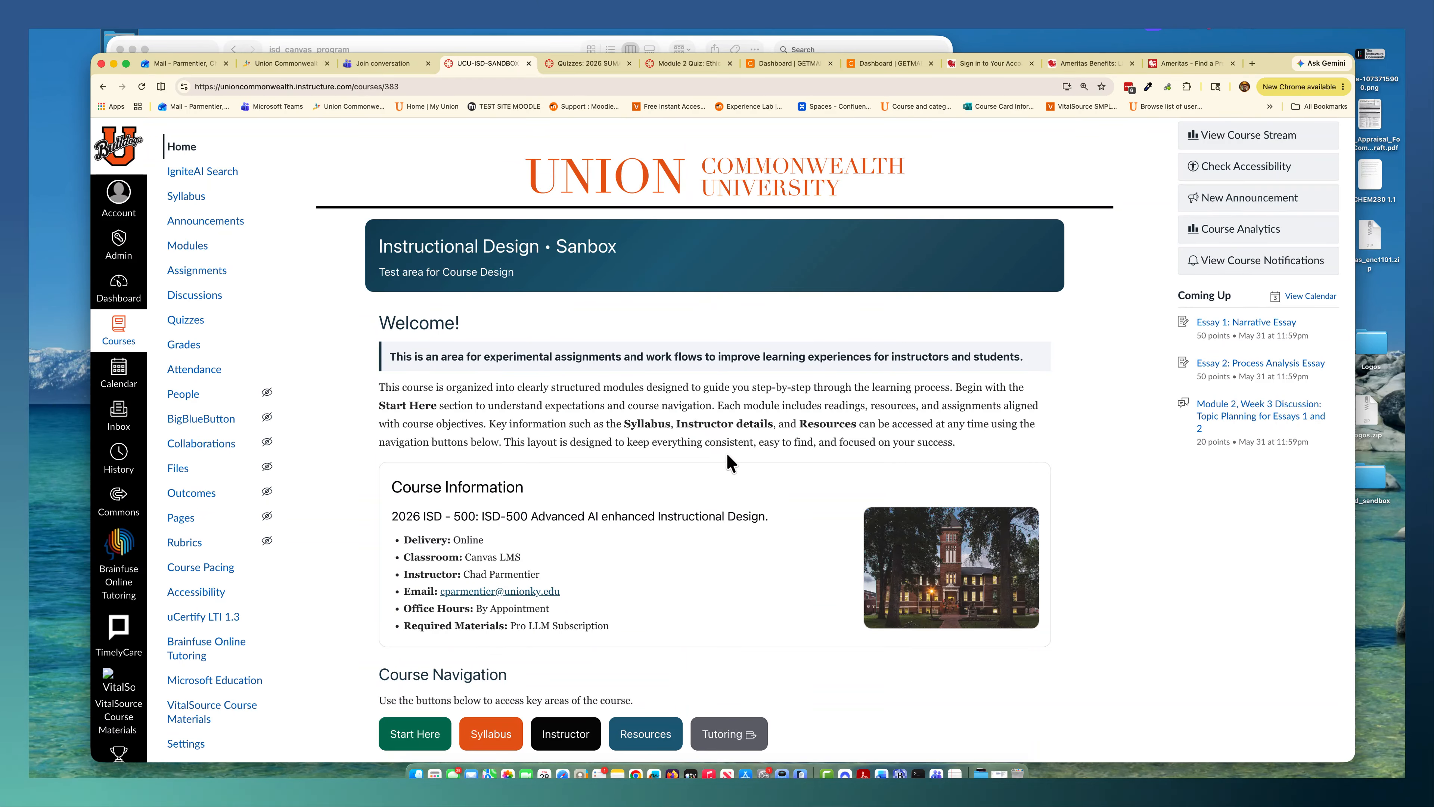
scroll(728, 458, "down", 1)
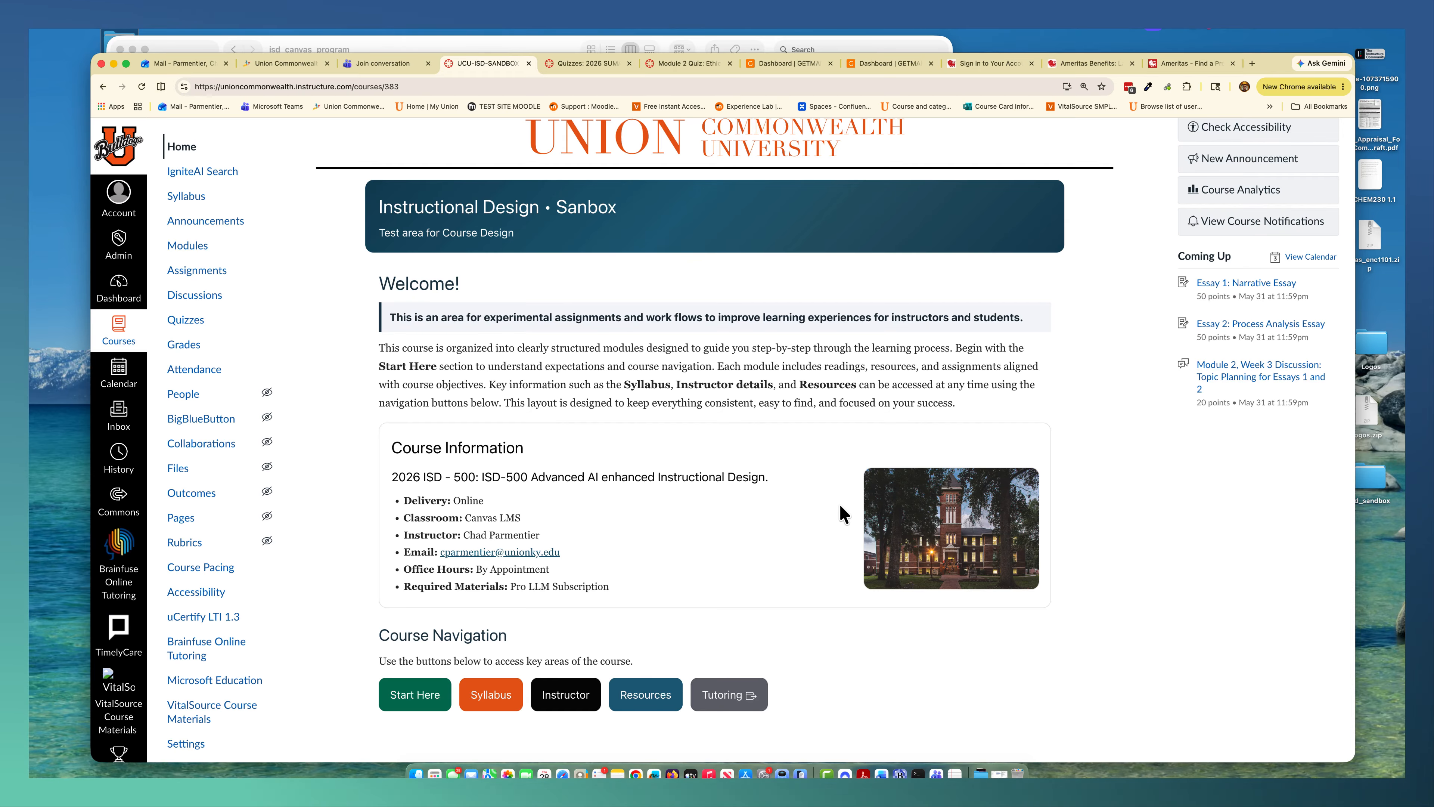
scroll(842, 505, "up", 5)
Open the course's Modules page and look over the Instructor Resources and Class Introduction modules
left_click(186, 253)
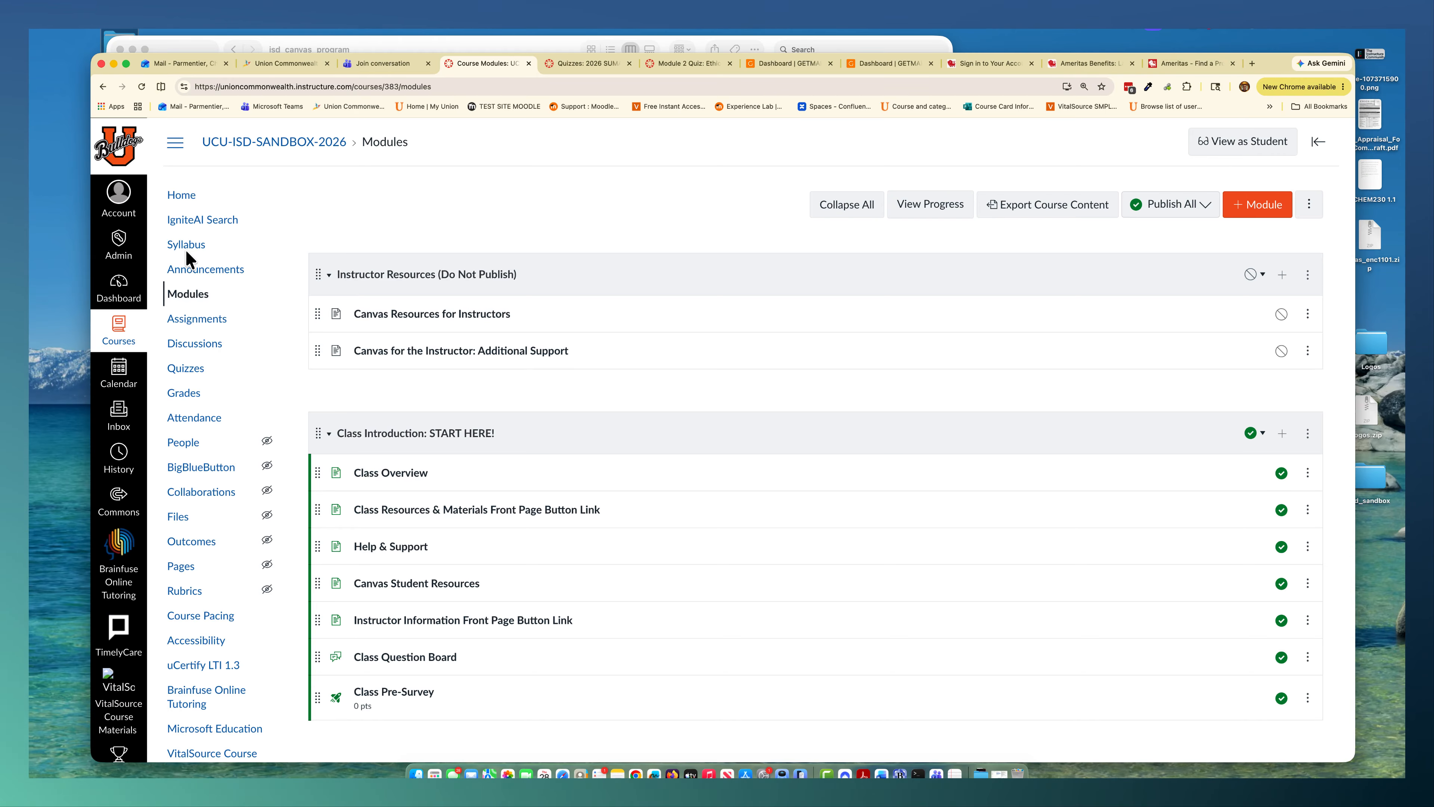
scroll(591, 373, "down", 2)
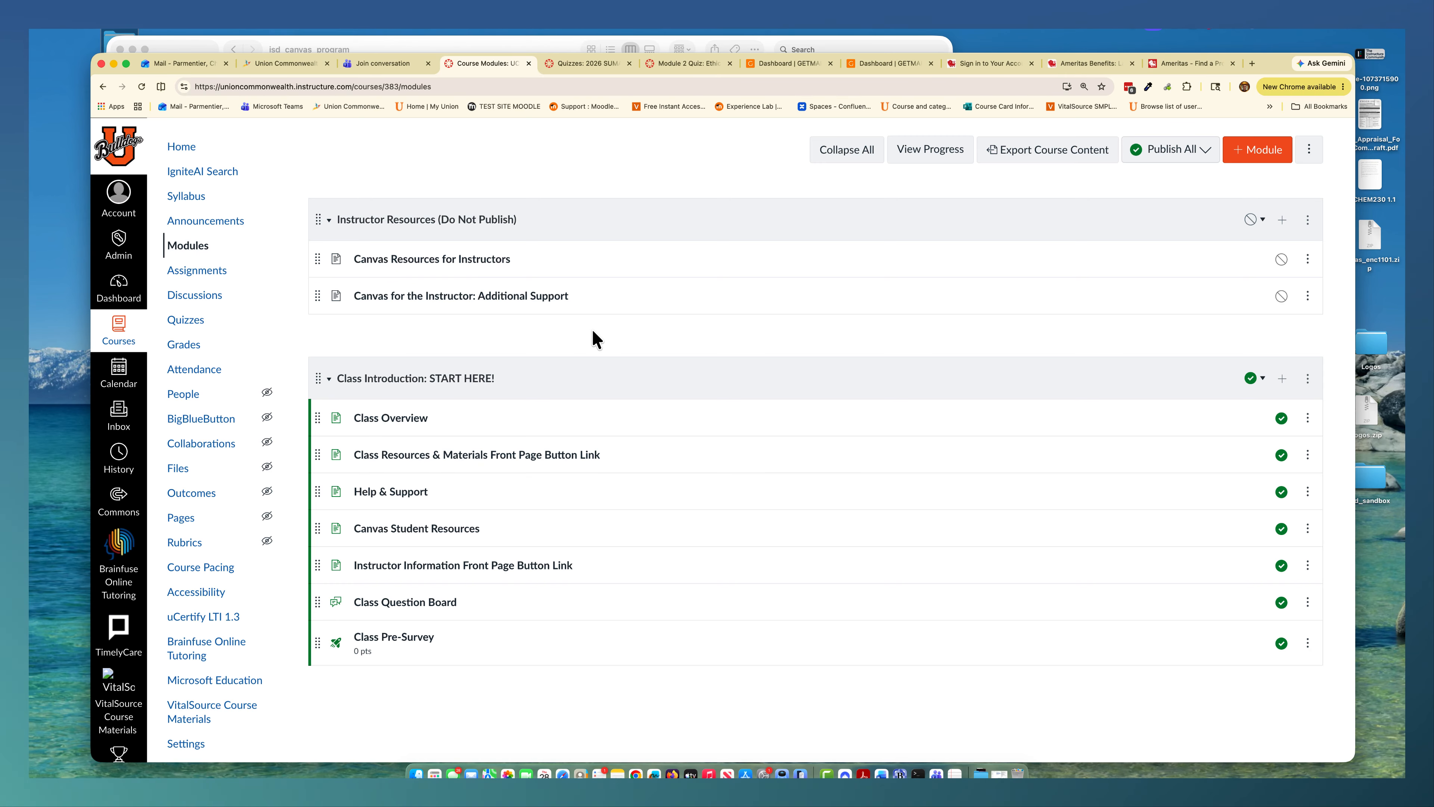
scroll(591, 329, "up", 2)
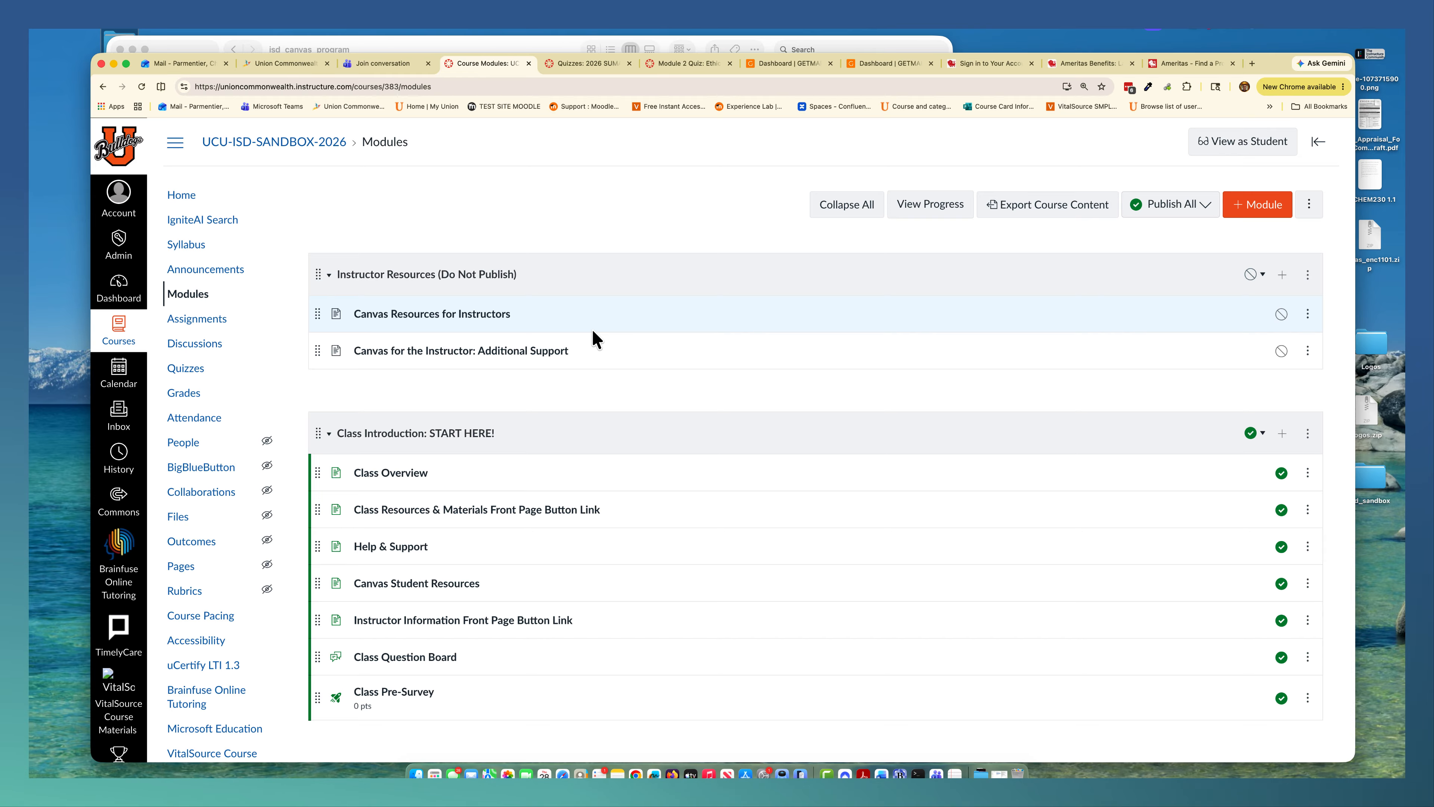
Switch to the Finder window, move it into full view, and browse to isd_sandbox/isd_canvas_program/source_files
left_click(520, 48)
left_click_drag(517, 45, 530, 126)
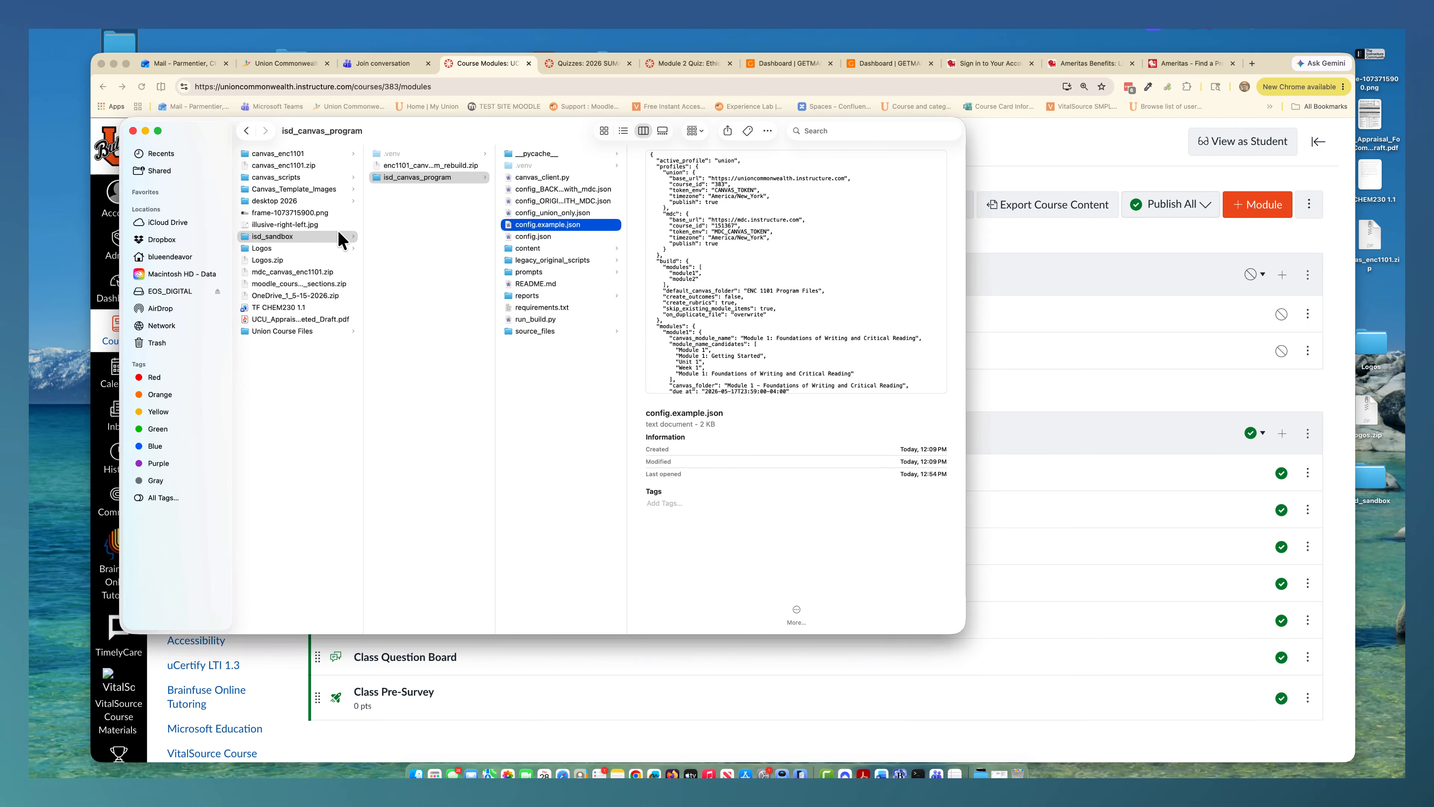
left_click(289, 237)
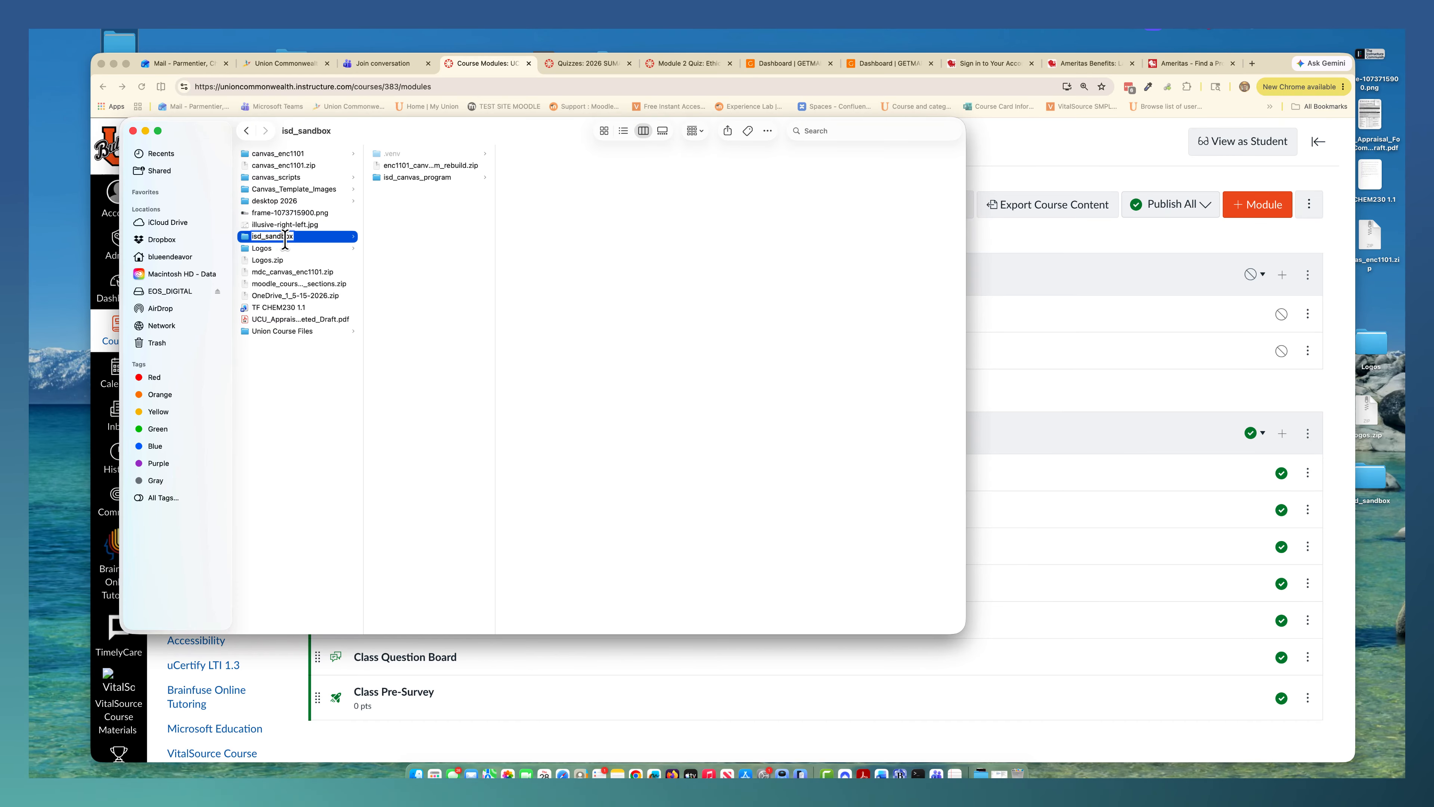
left_click(409, 177)
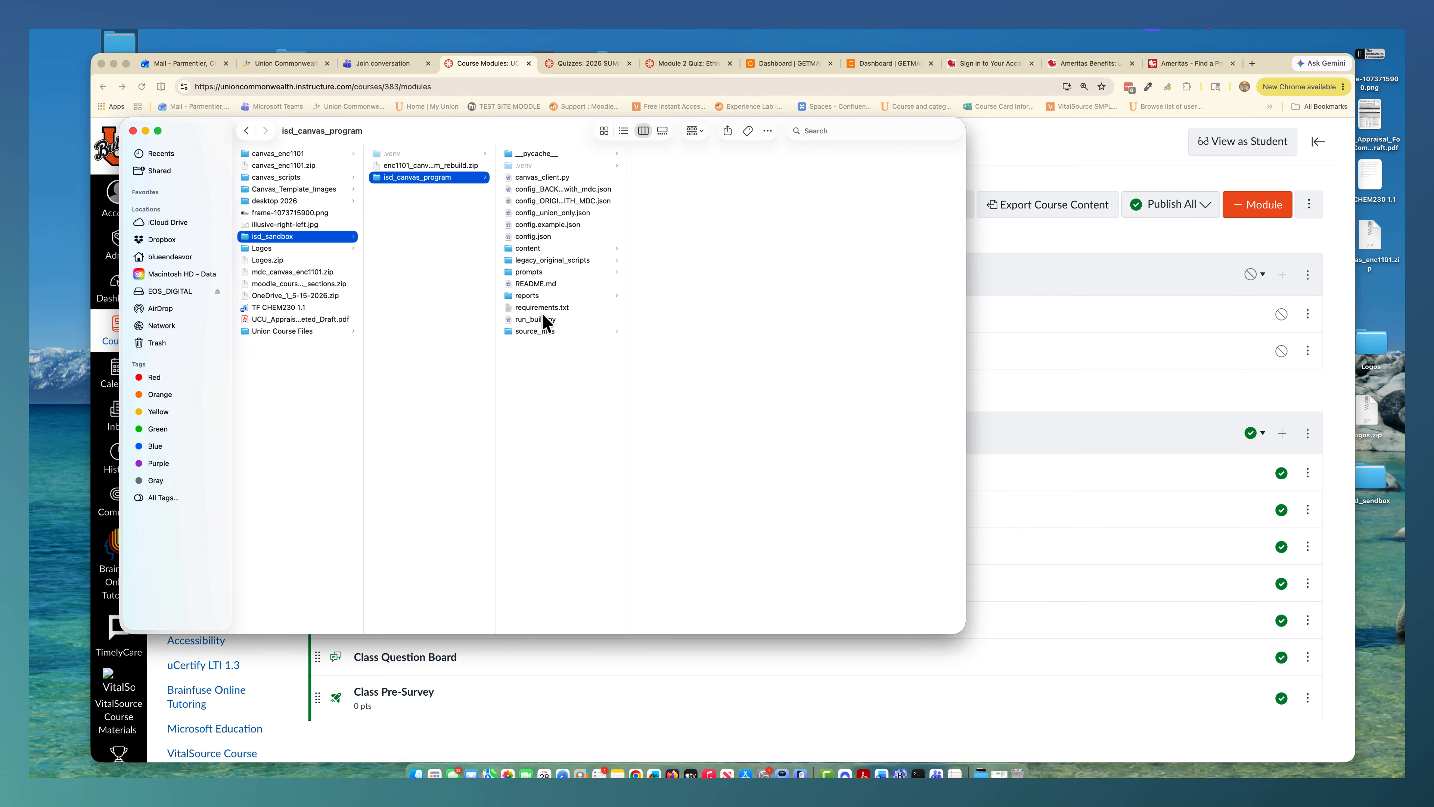
left_click(532, 330)
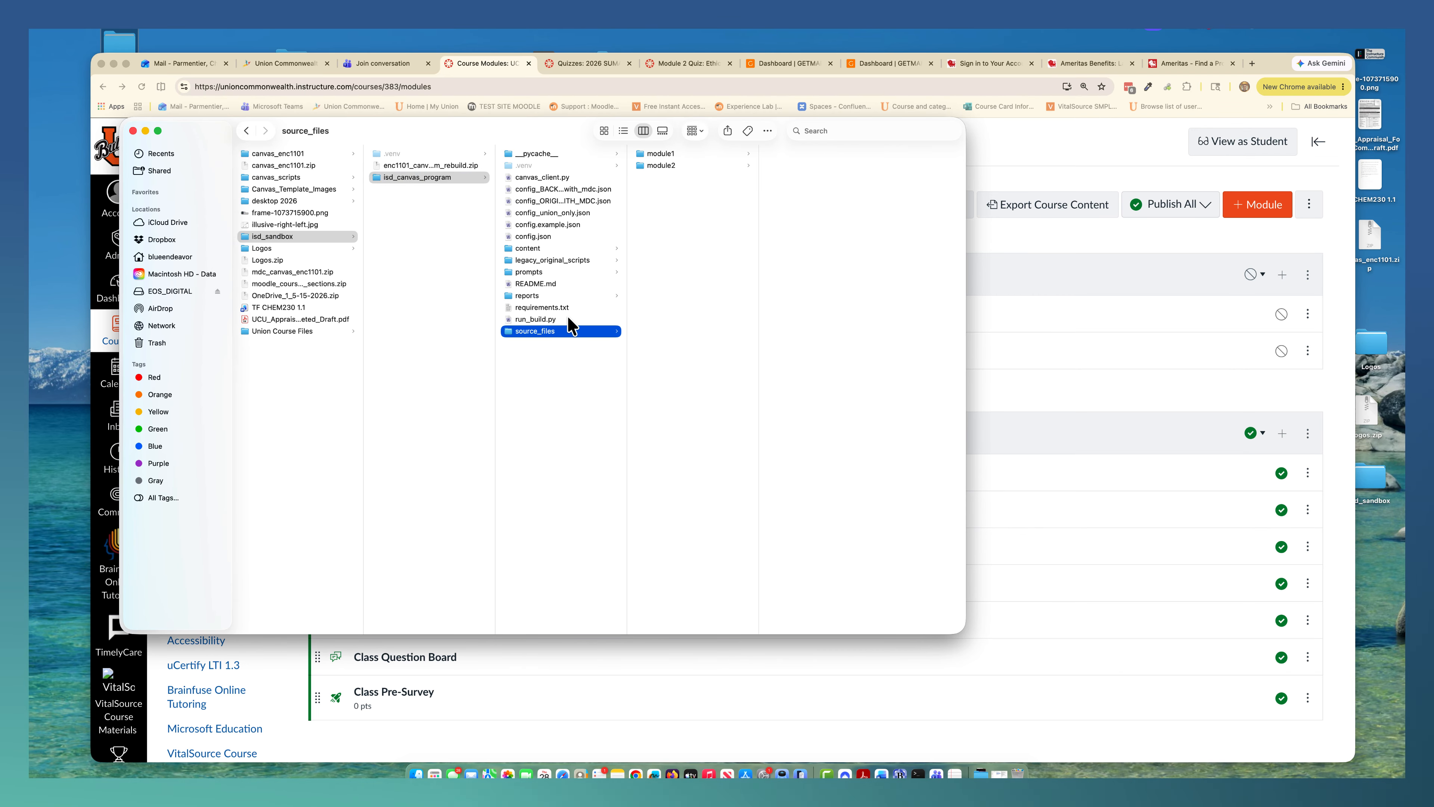
Open the module1 source folder and preview the annotation template document and Annotating chapter1.pdf
left_click(662, 154)
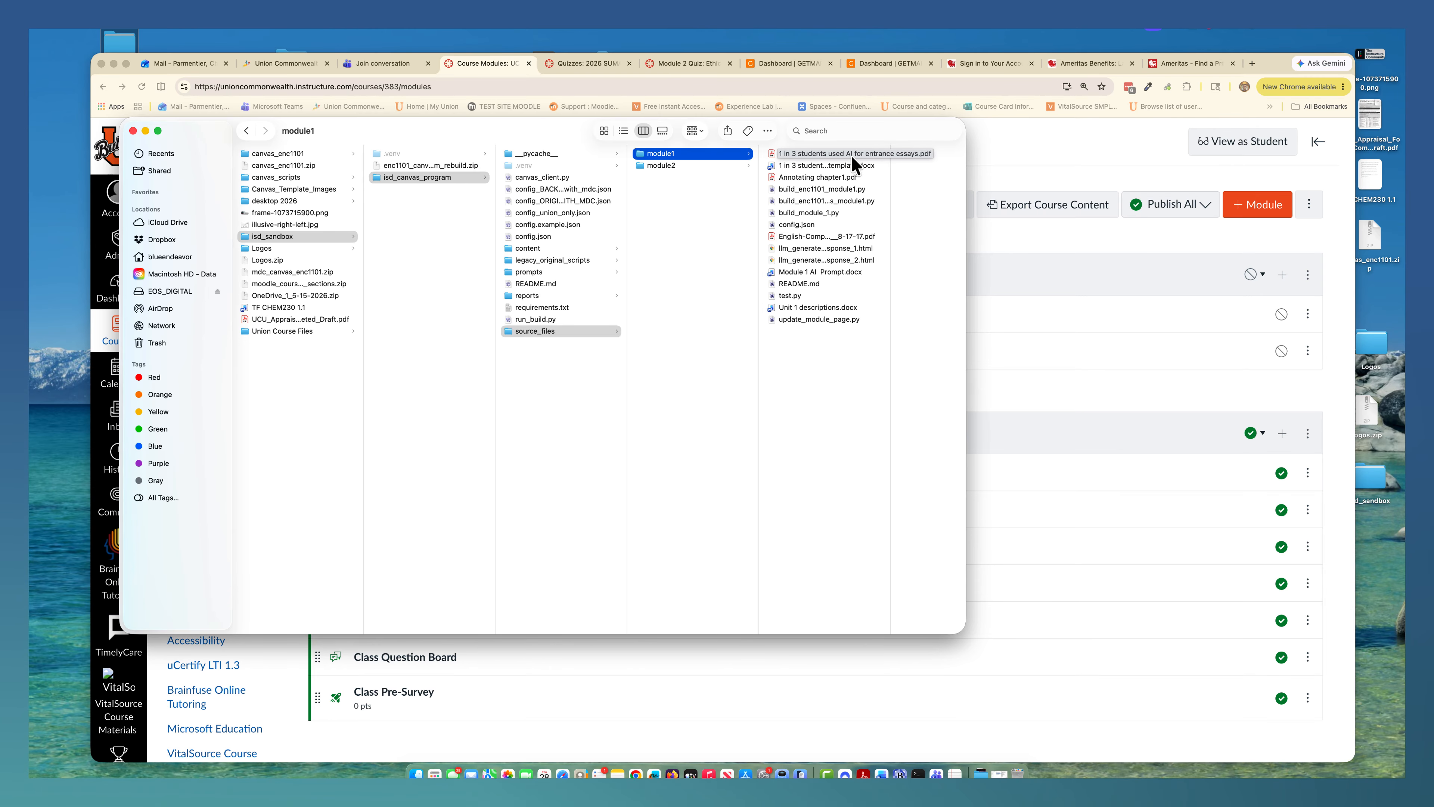
left_click(838, 166)
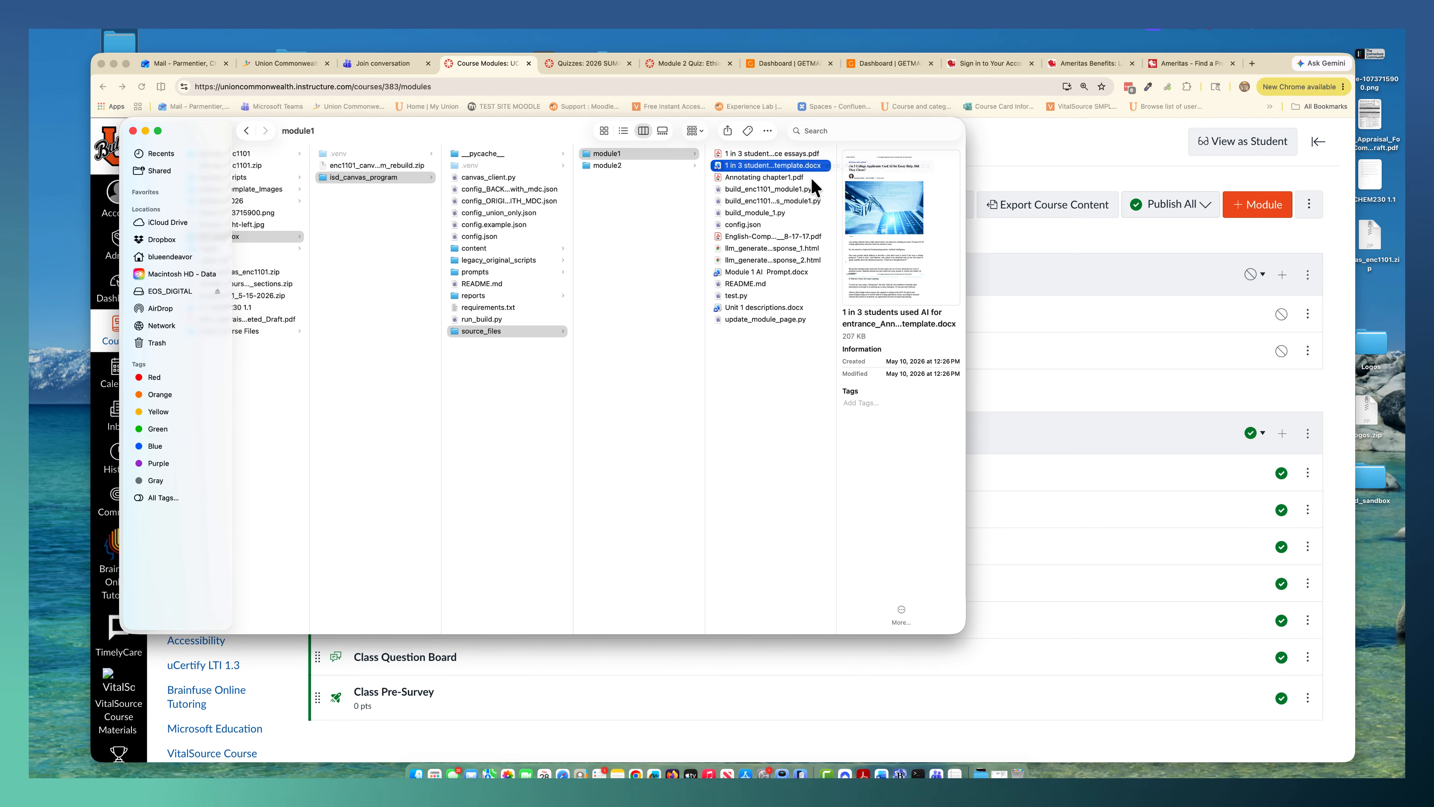
left_click(811, 177)
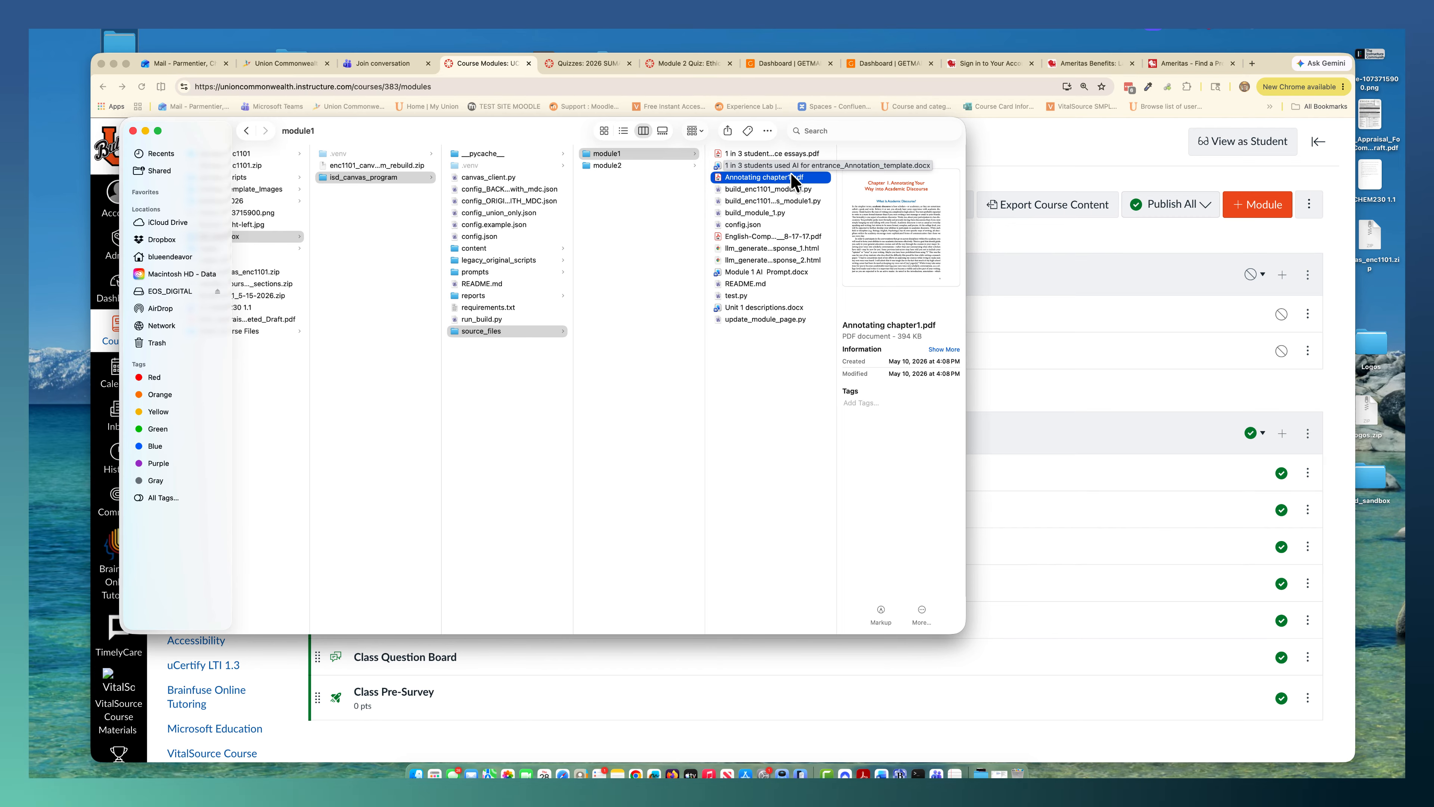
Open Unit 1 descriptions.docx in Word, highlight the in-class writing activity in item 5, and close the document
left_click(765, 307)
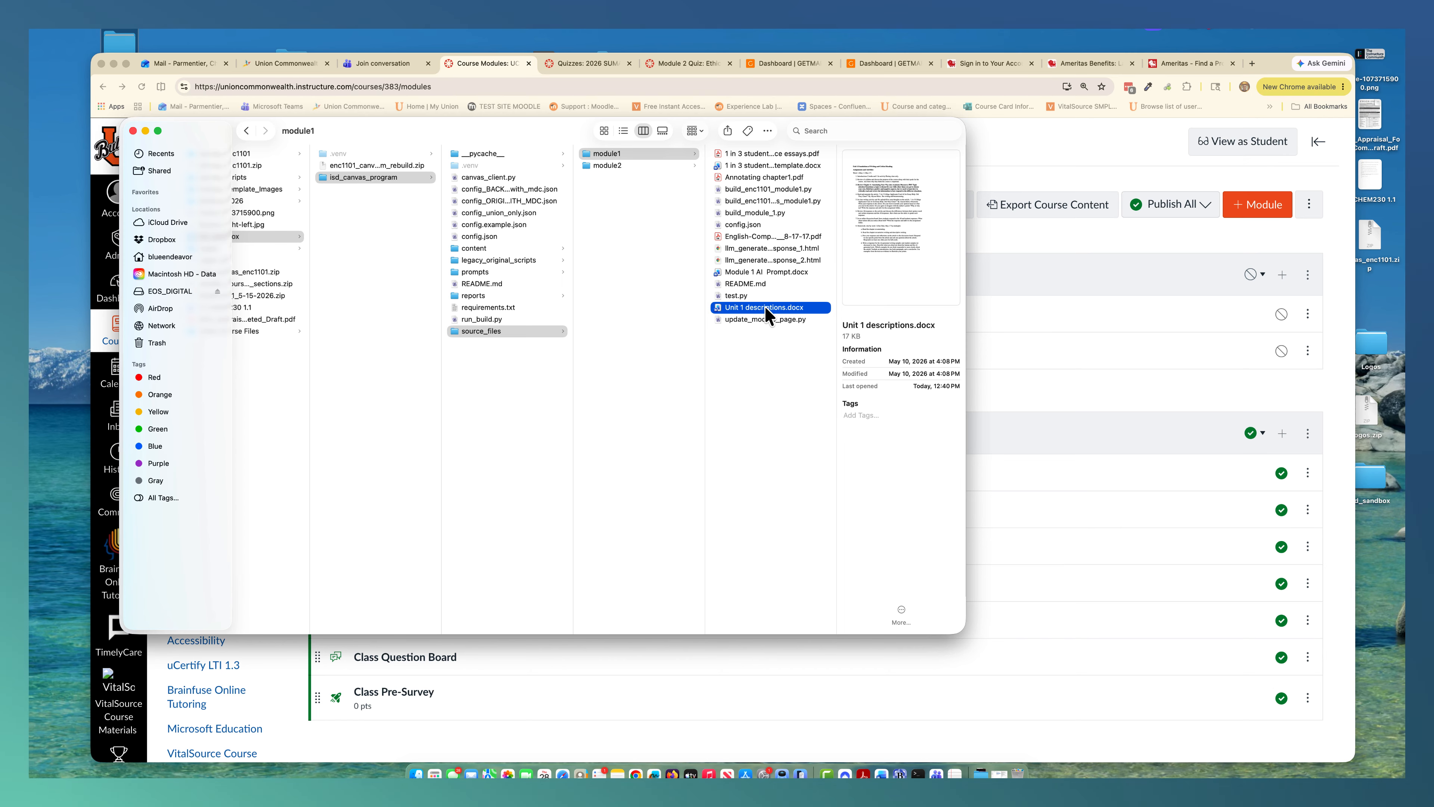
double_click(766, 307)
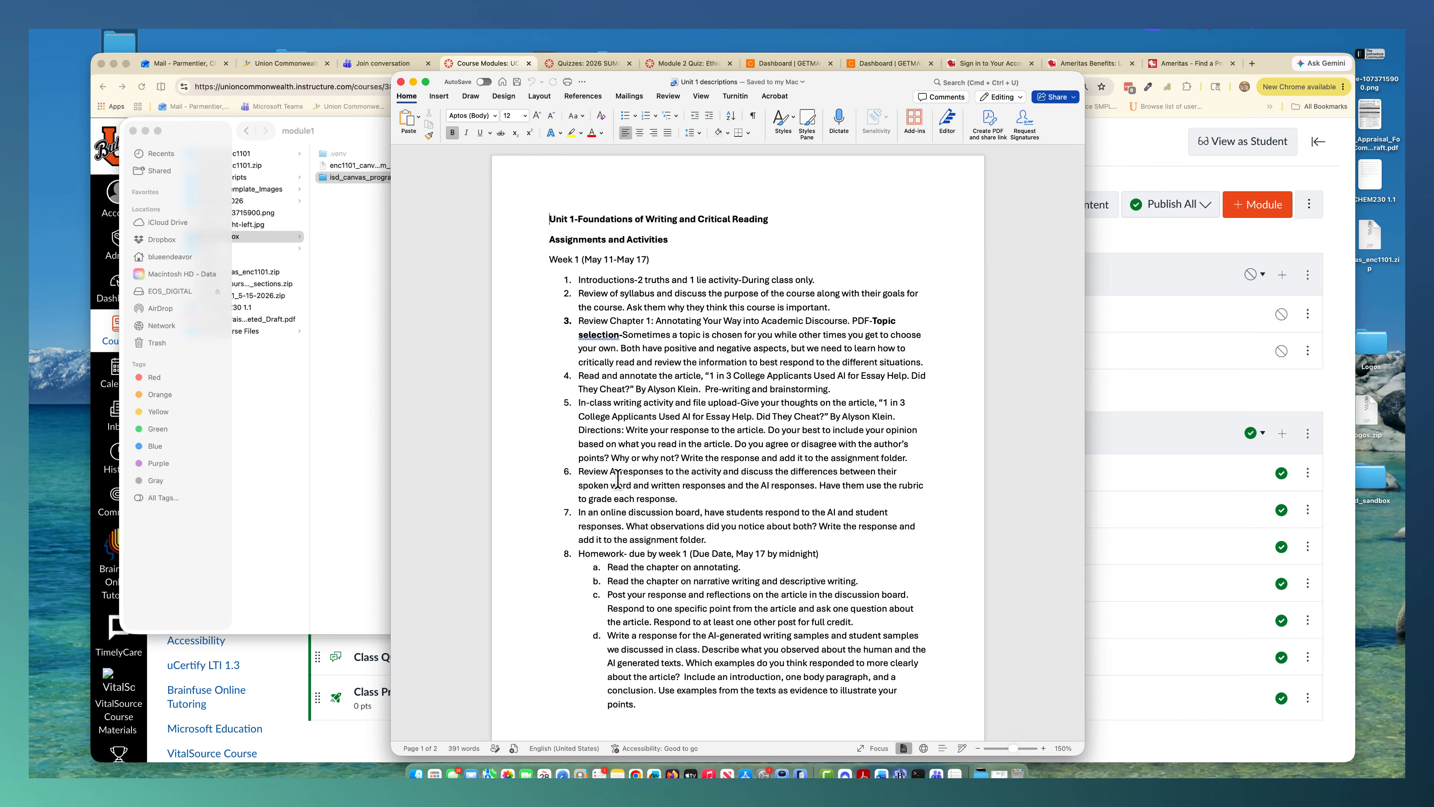
scroll(611, 484, "down", 3)
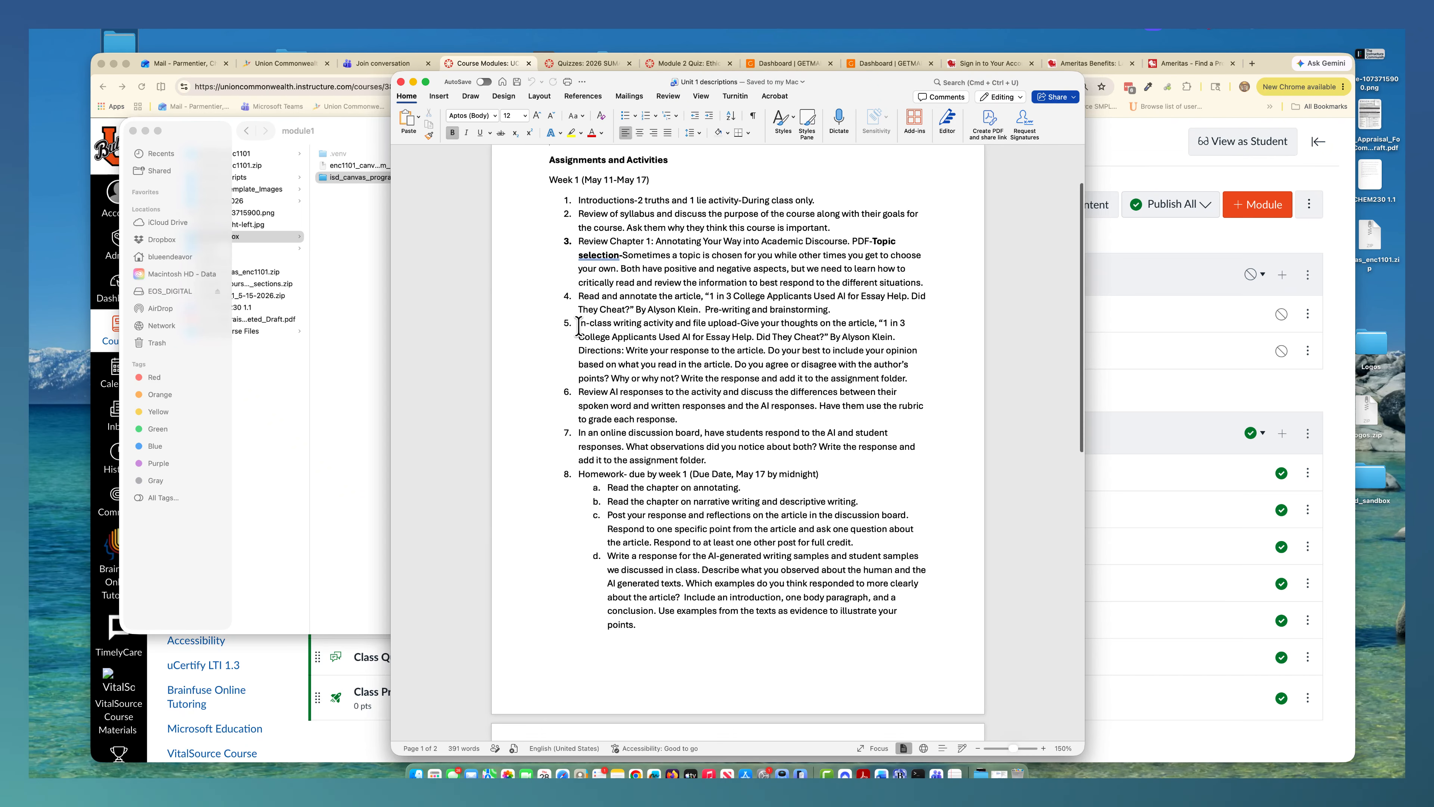
left_click_drag(578, 323, 910, 386)
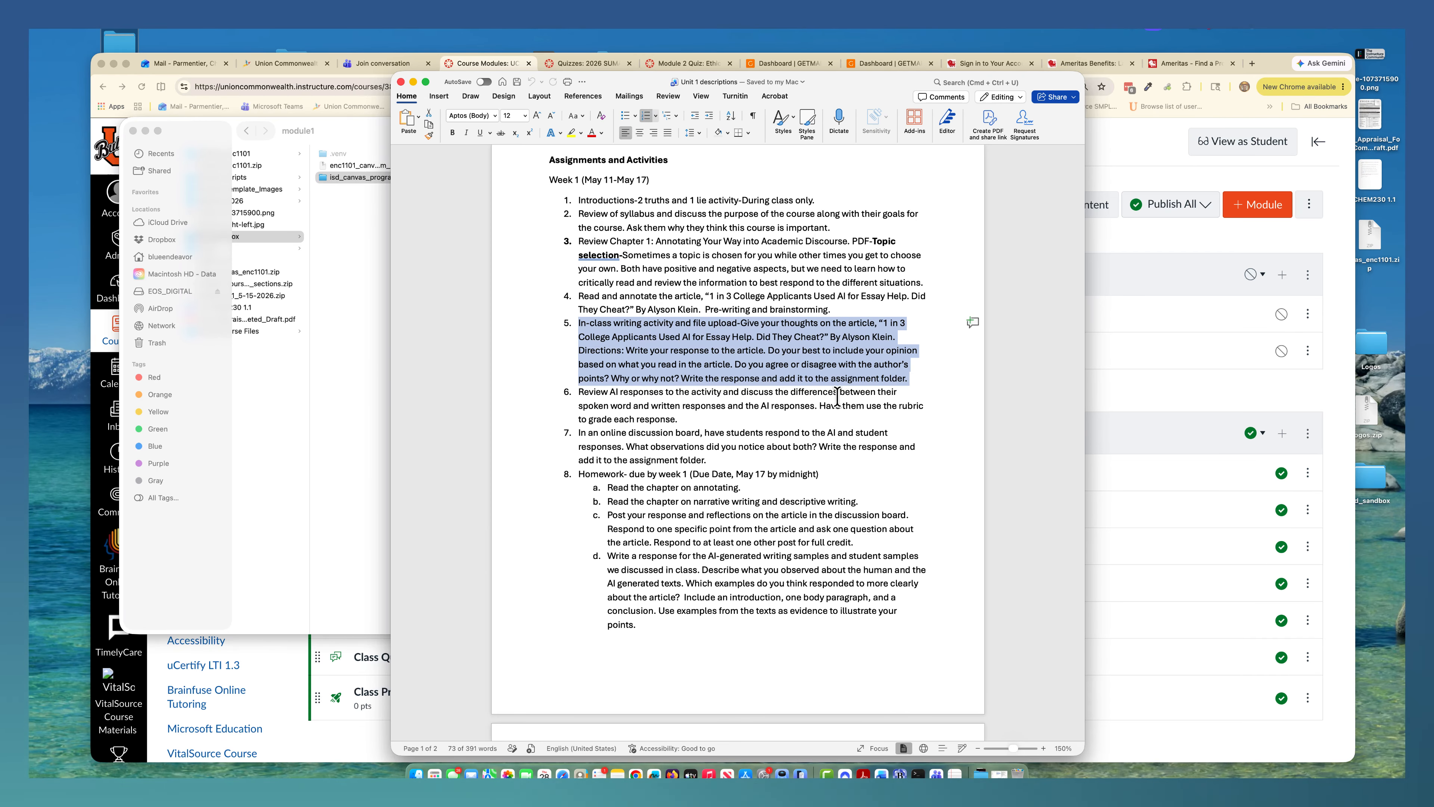
left_click(401, 81)
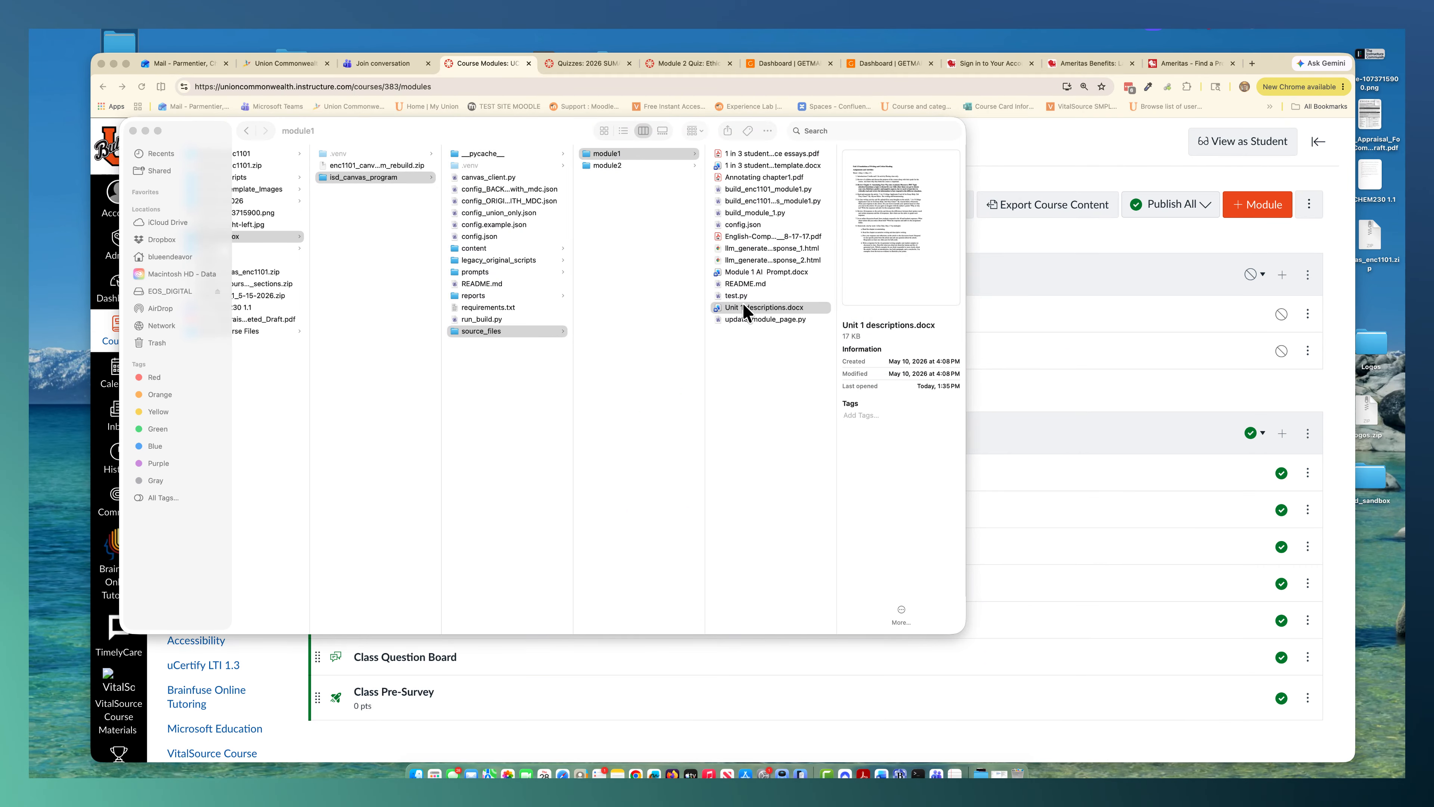
Open Module 1 AI Prompt.docx in Word and read the build instructions through to the second page
left_click(754, 274)
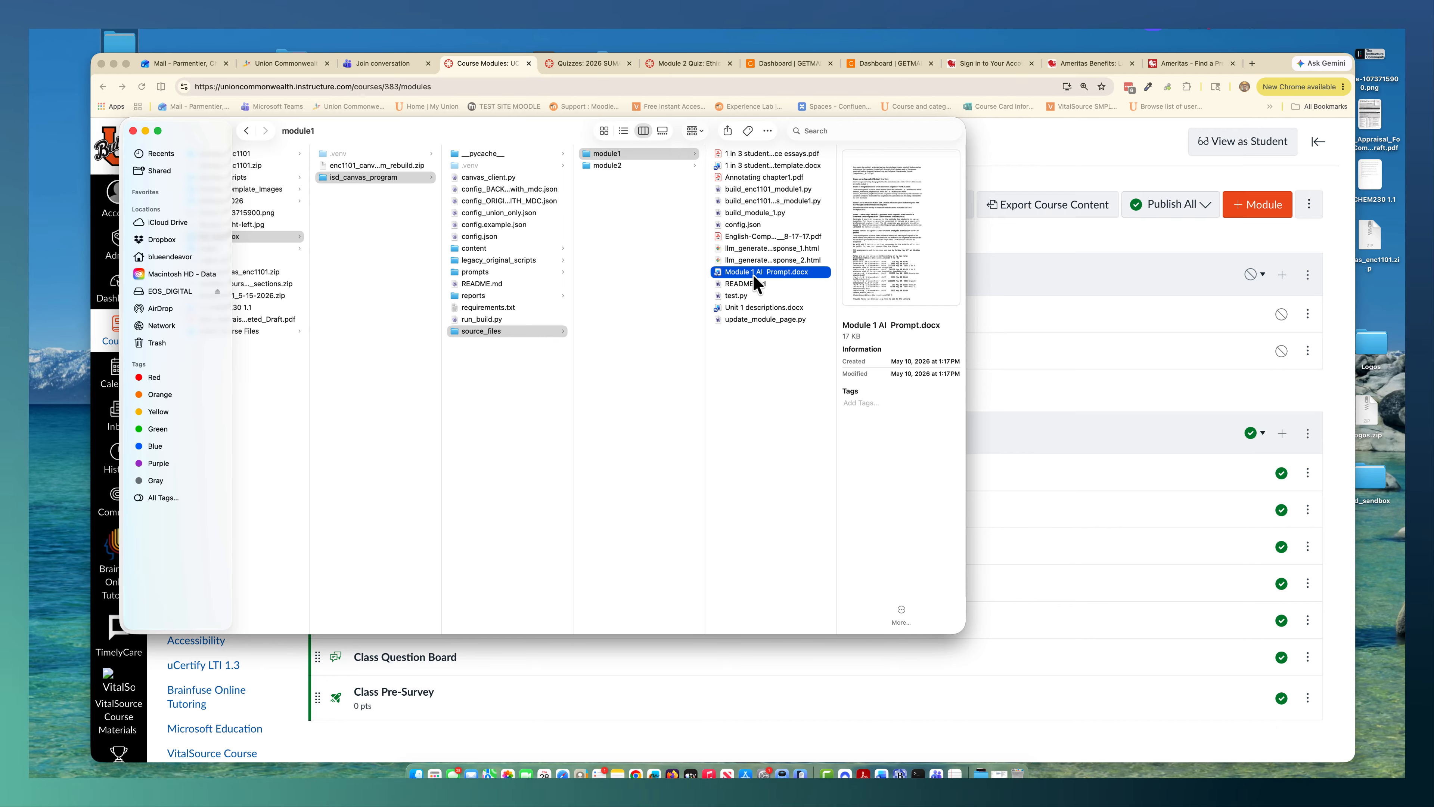
double_click(754, 276)
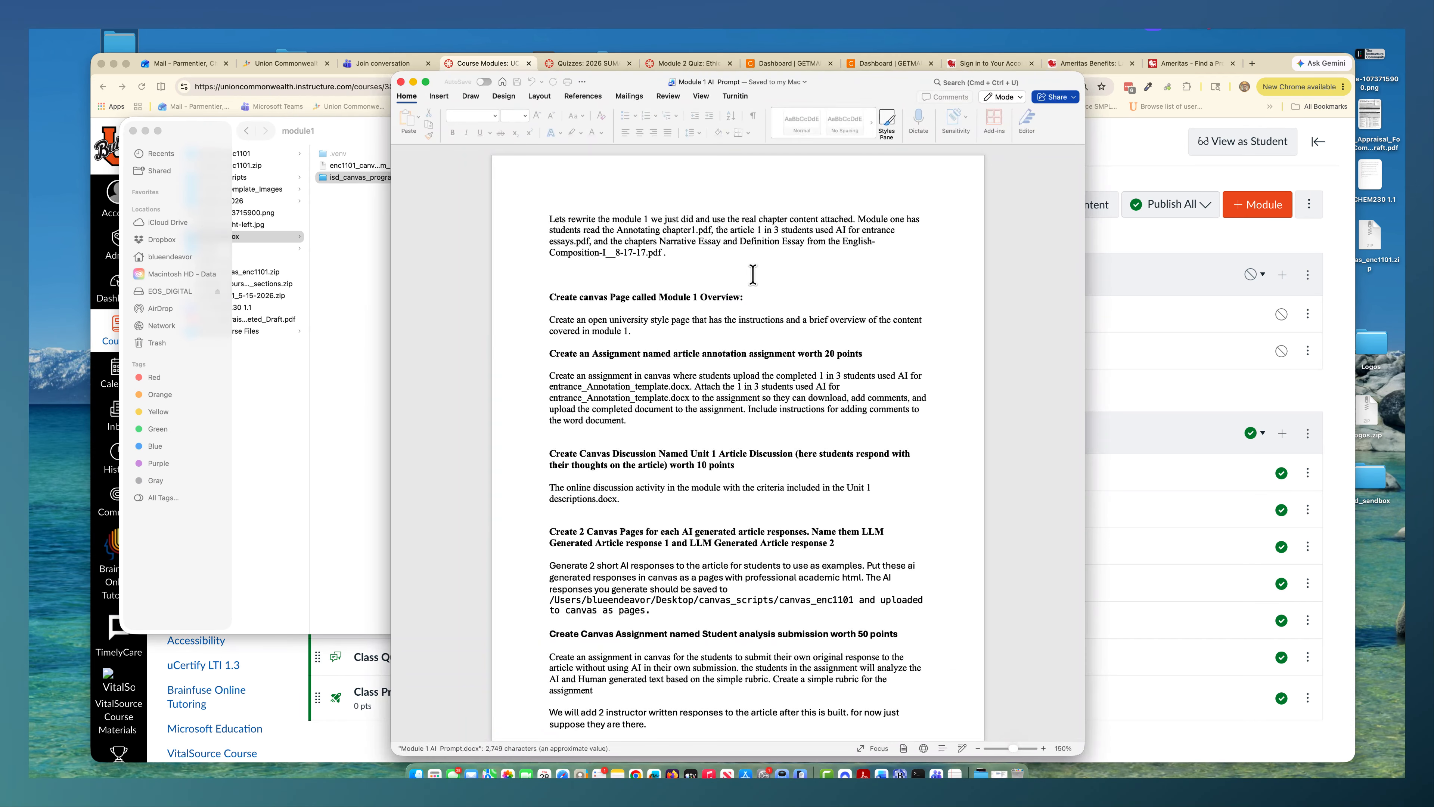
scroll(730, 281, "down", 5)
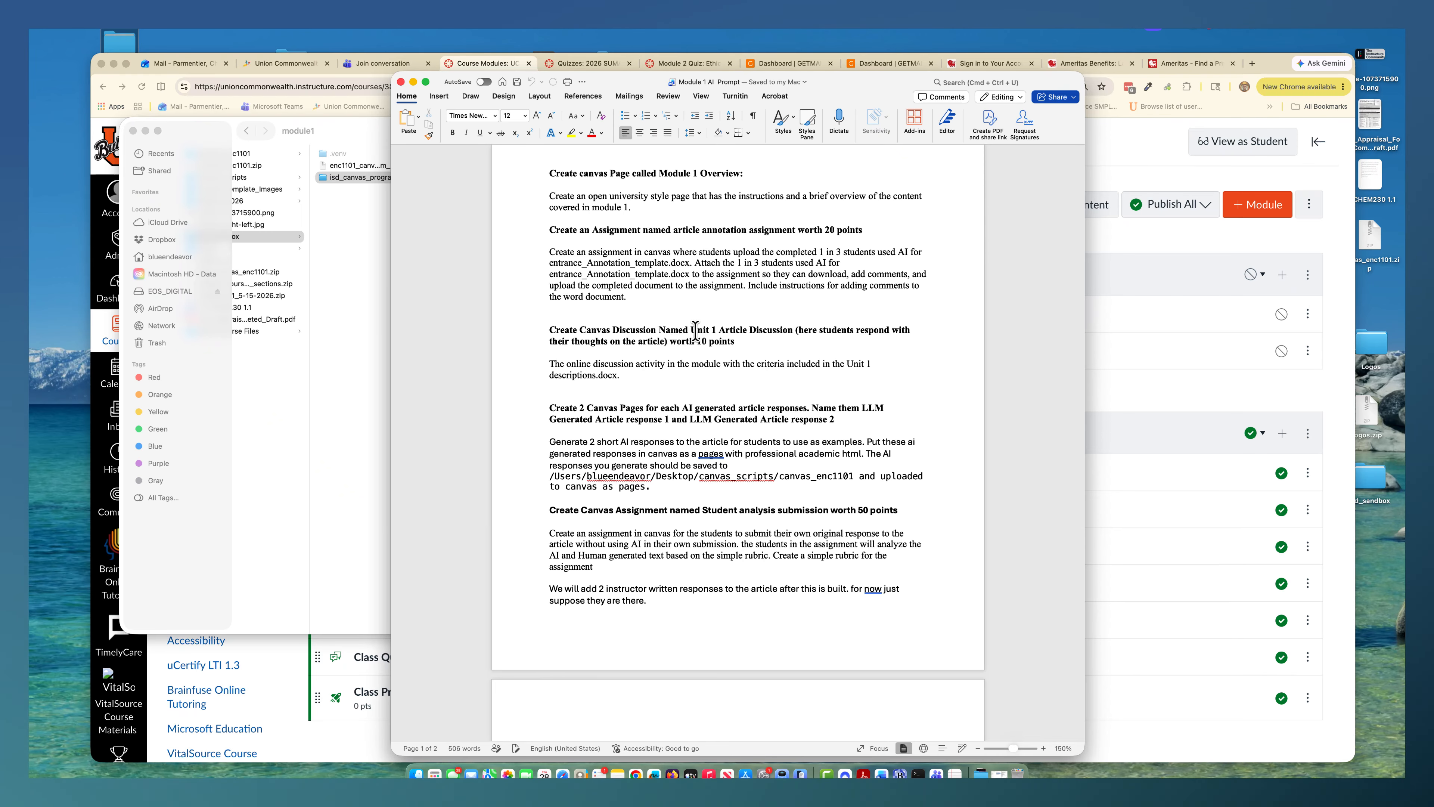
scroll(768, 331, "down", 3)
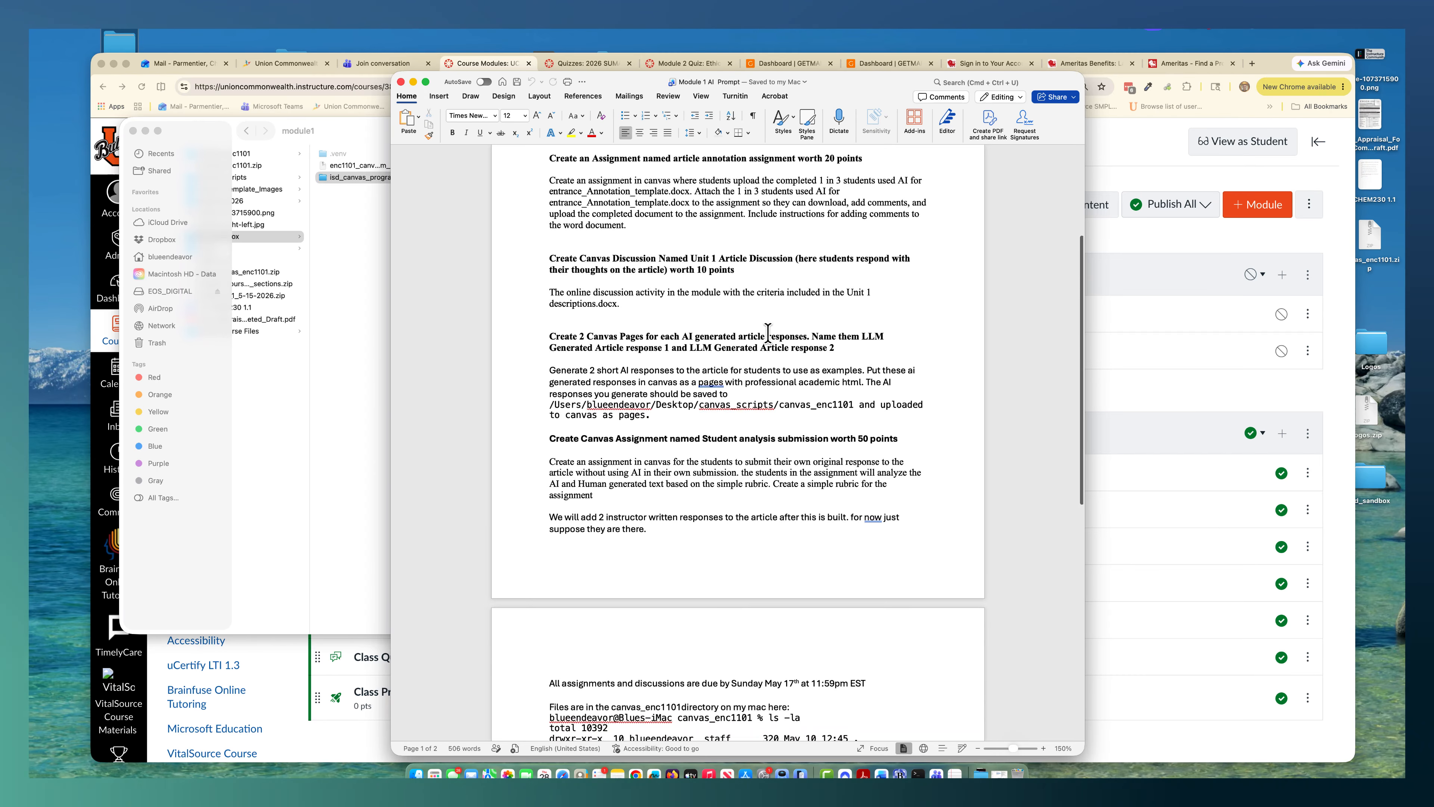
scroll(768, 331, "down", 8)
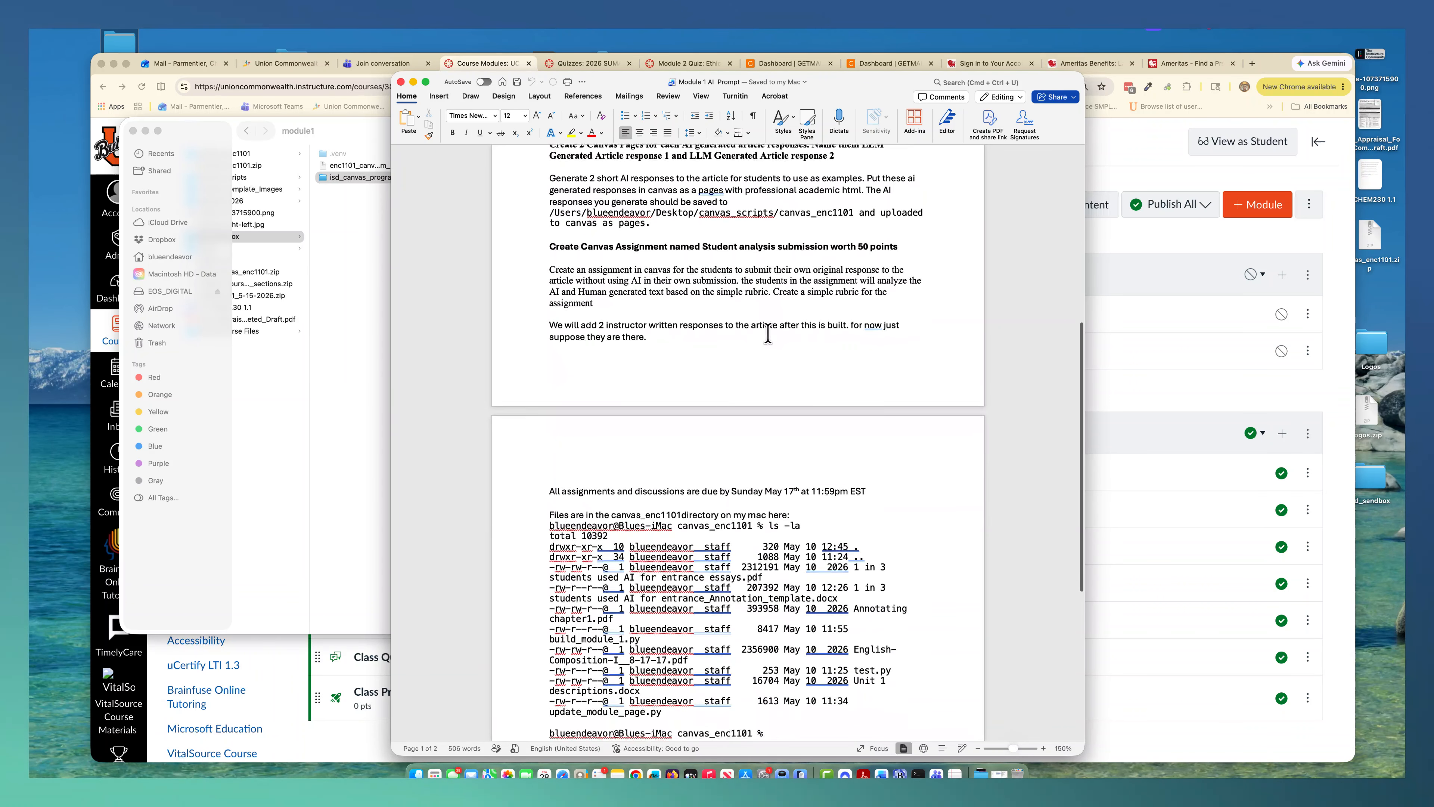
scroll(767, 333, "down", 9)
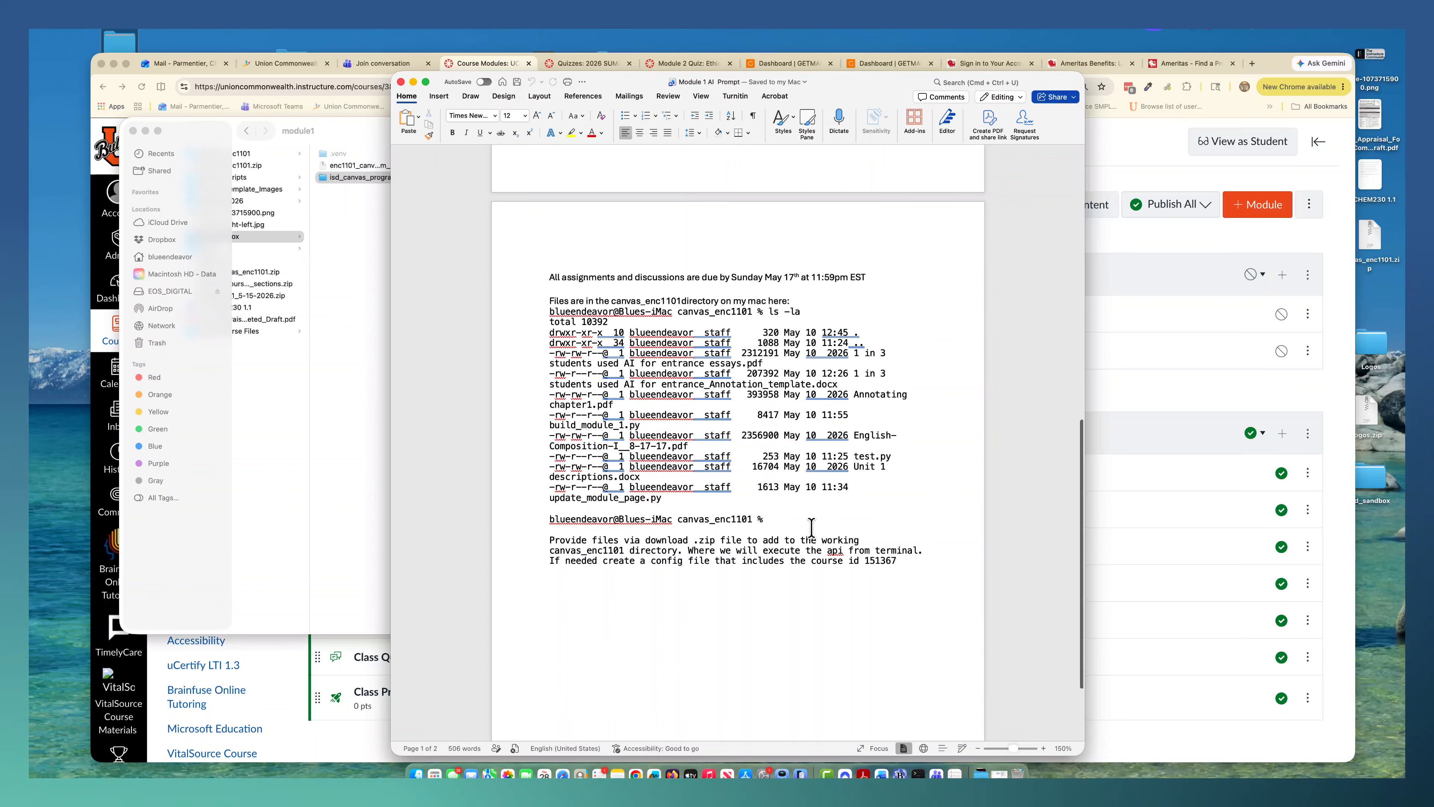
Highlight the canvas_enc1101 directory listing in the prompt document, clear the selection, and close the document
left_click_drag(718, 502, 525, 320)
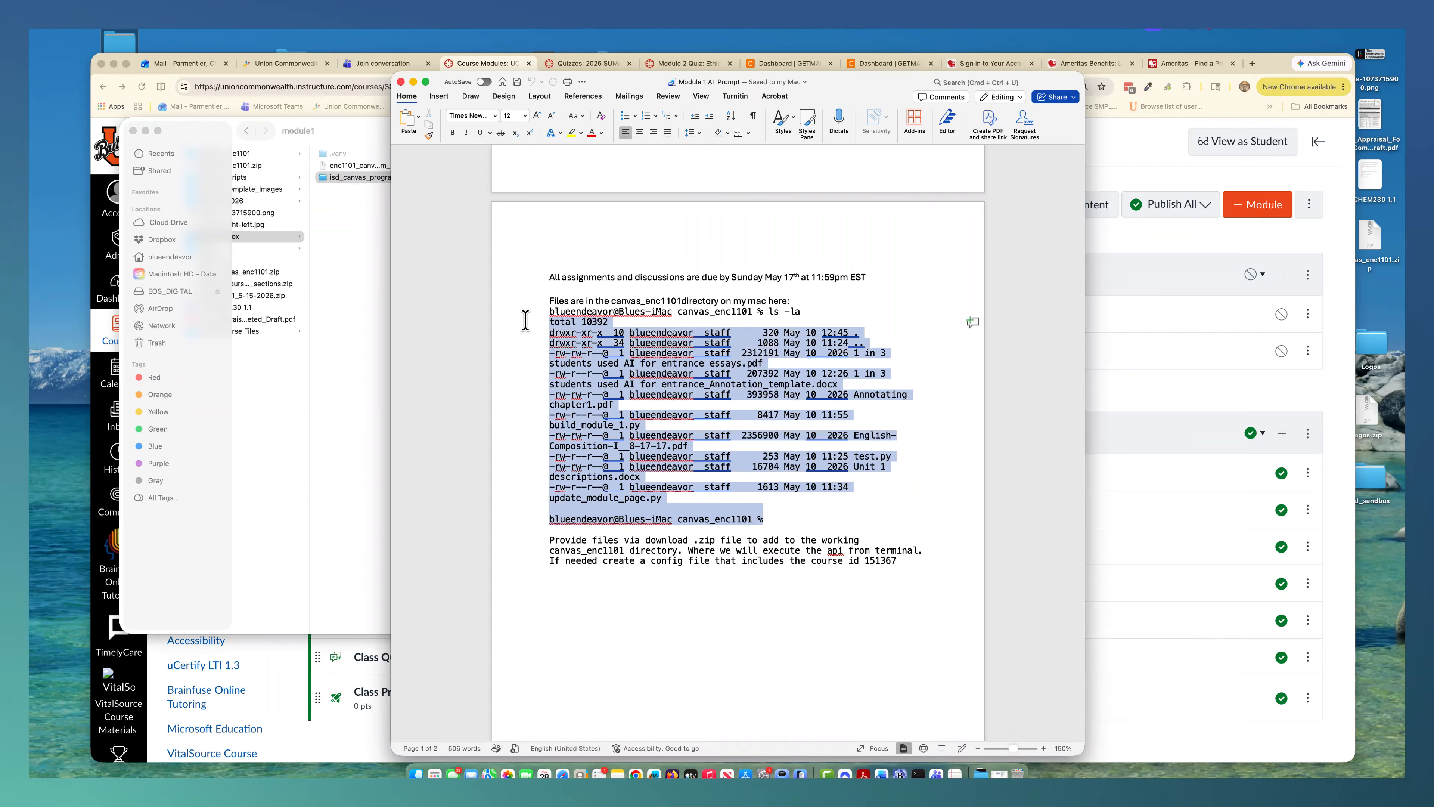
scroll(486, 288, "down", 1)
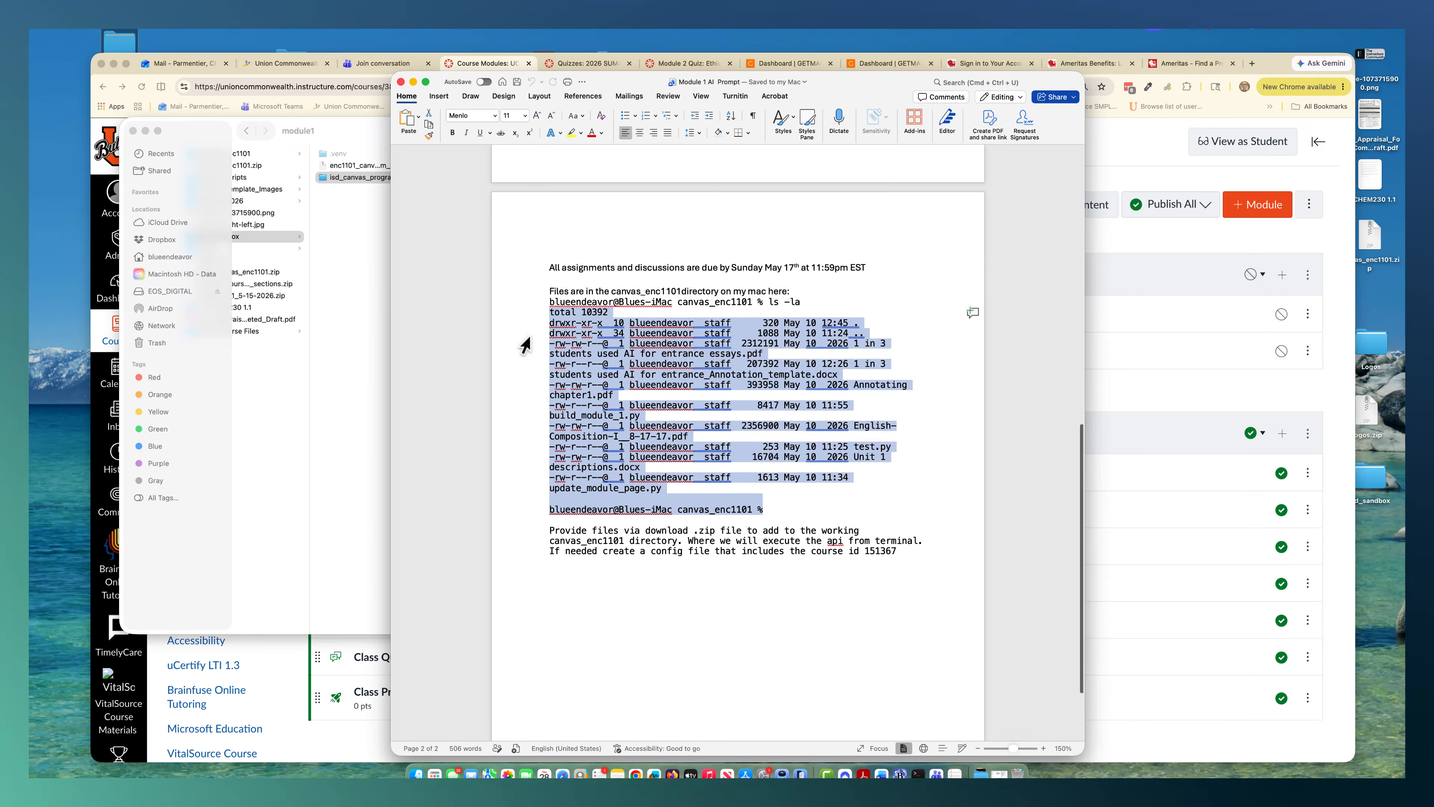
left_click(728, 610)
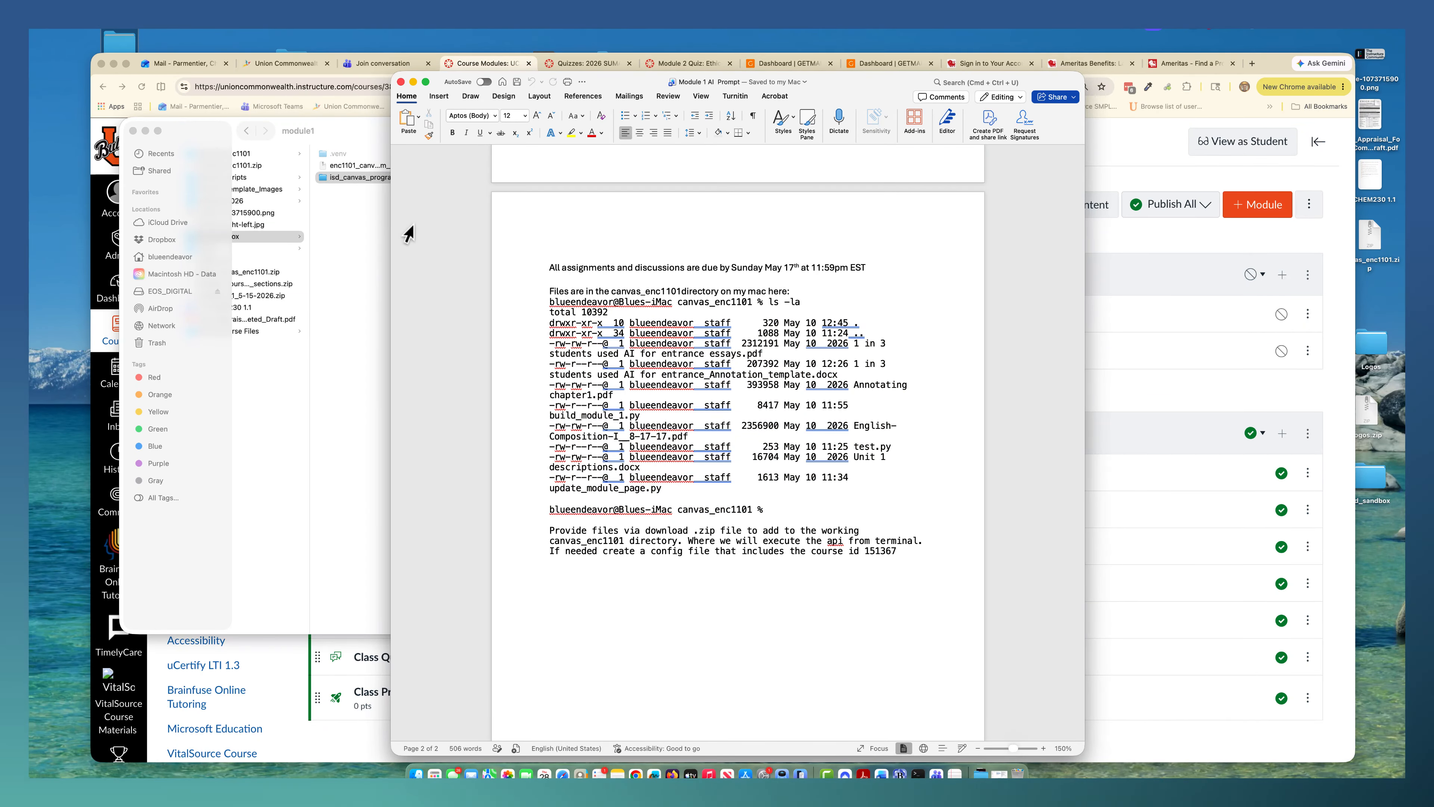
left_click(401, 82)
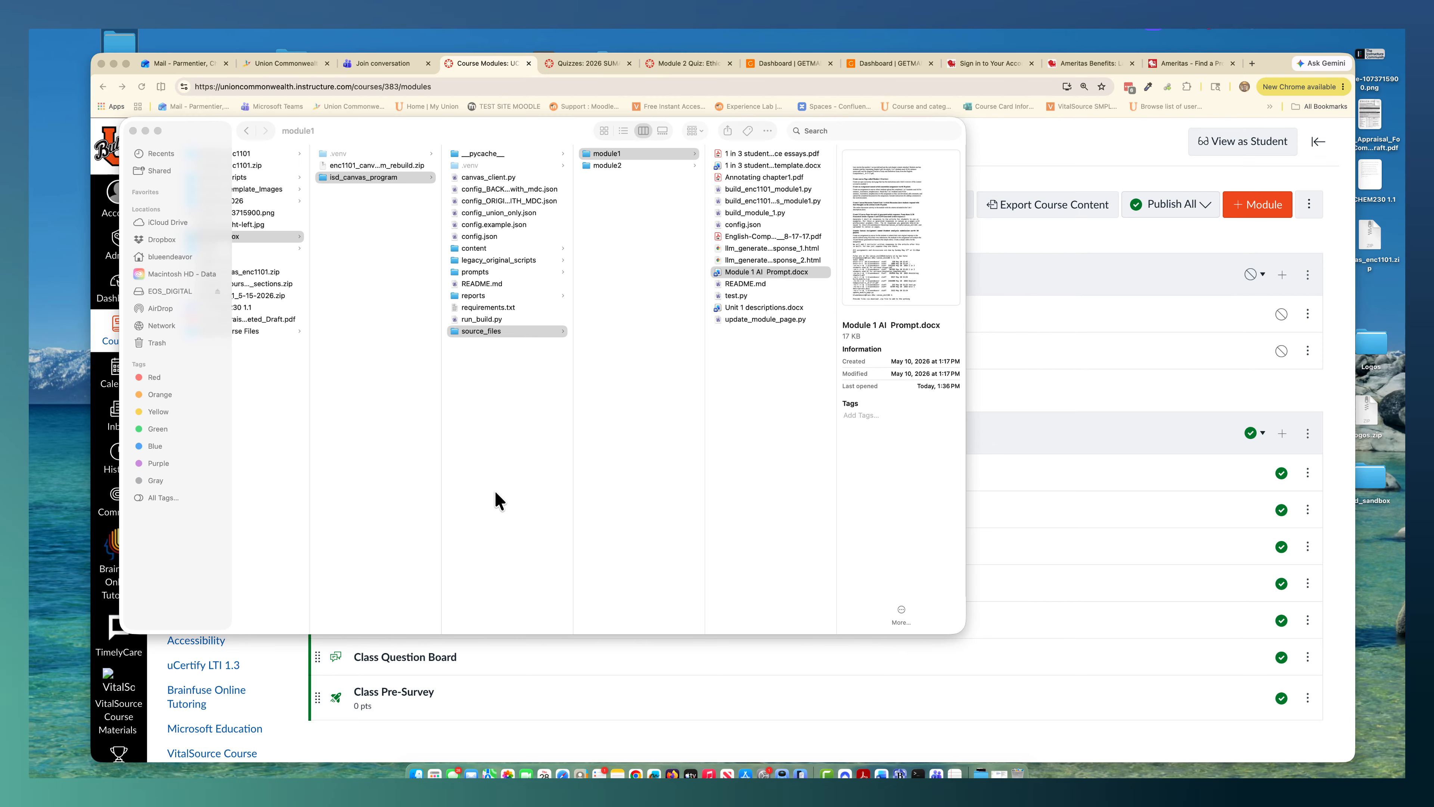
Switch to Terminal, print the working directory with pwd, and list all its files with ls -la
left_click(918, 773)
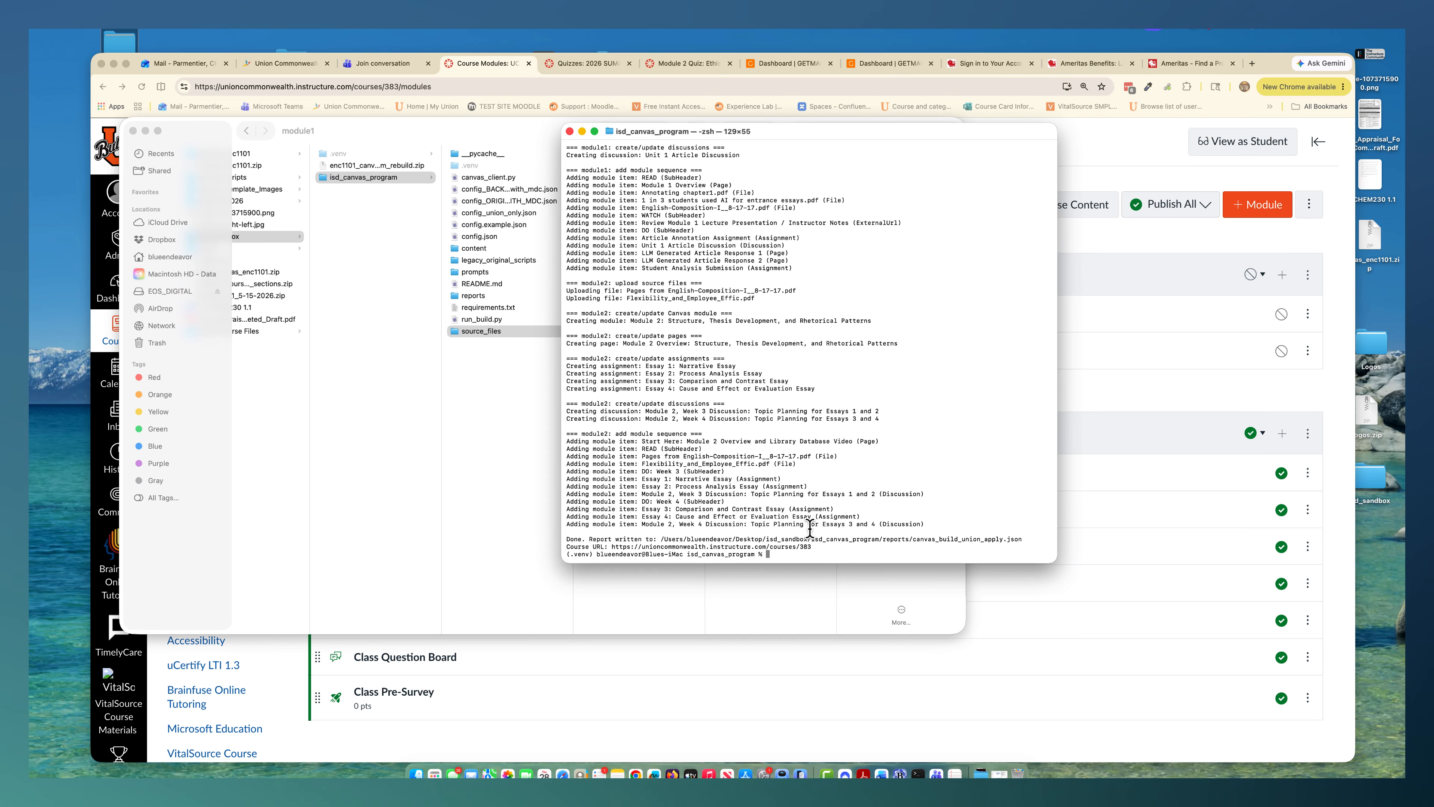
type("p")
type("wd")
key("Return")
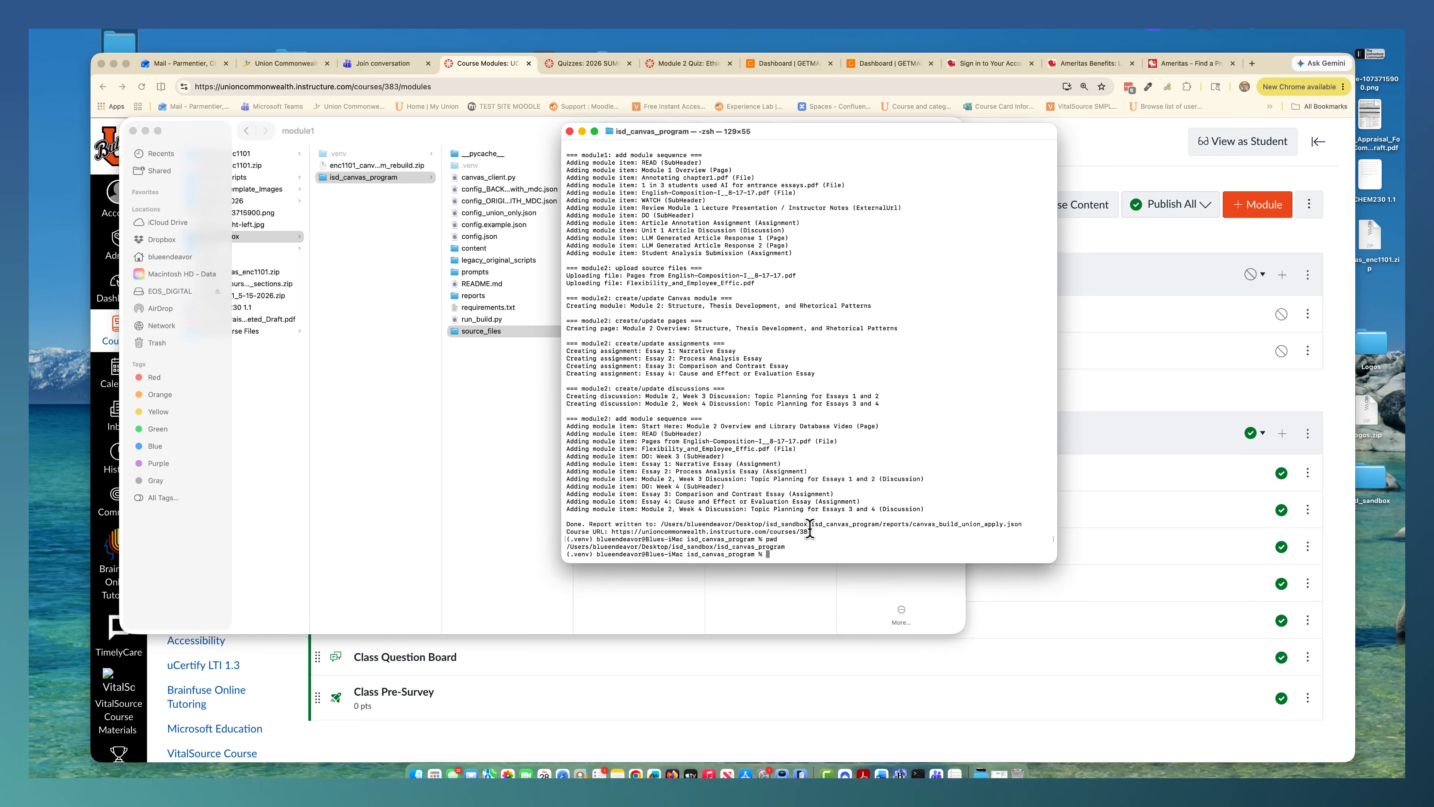
type("ls -la")
key("Return")
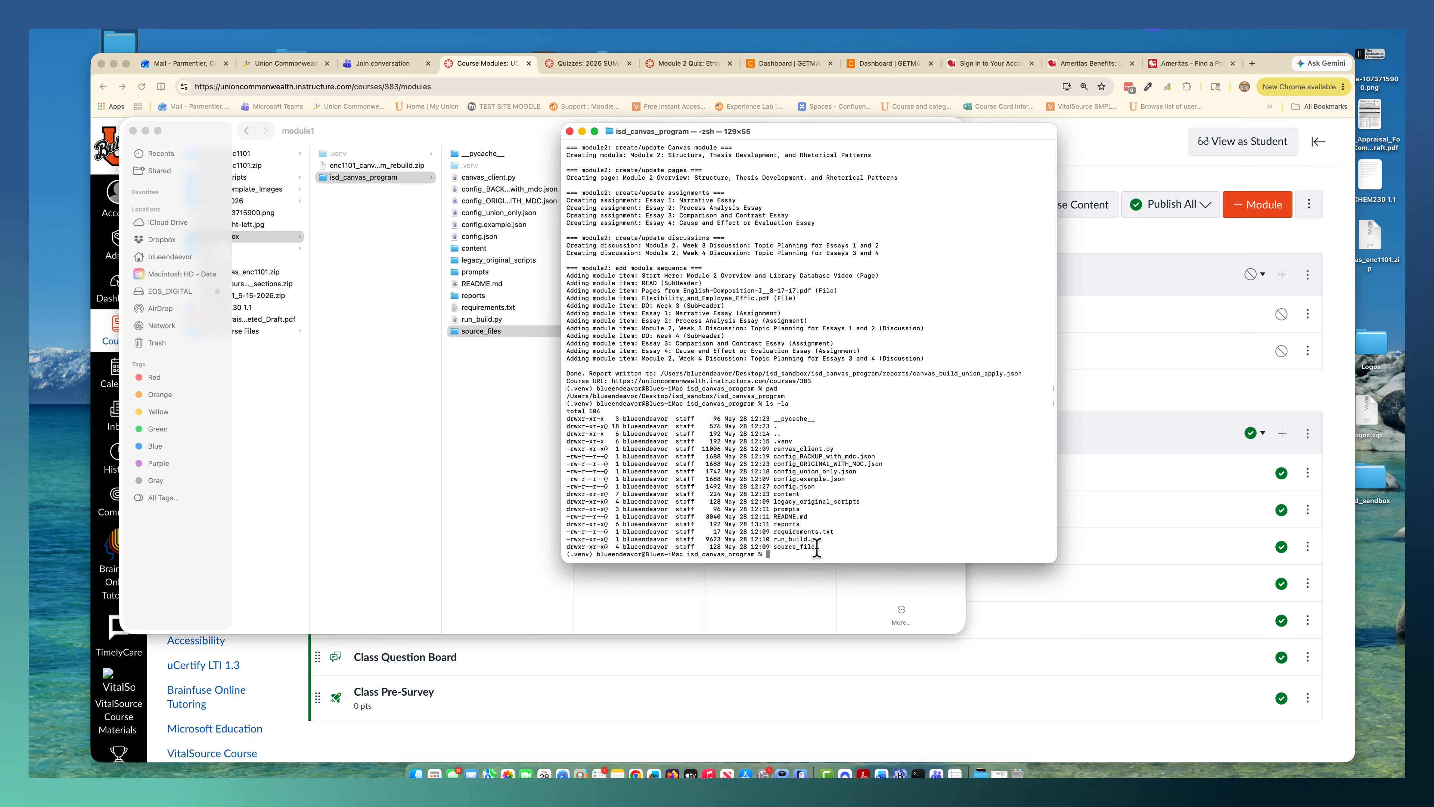
Return to Finder, show the contents of the module2 source folder, and preview config.json in isd_canvas_program
left_click(498, 462)
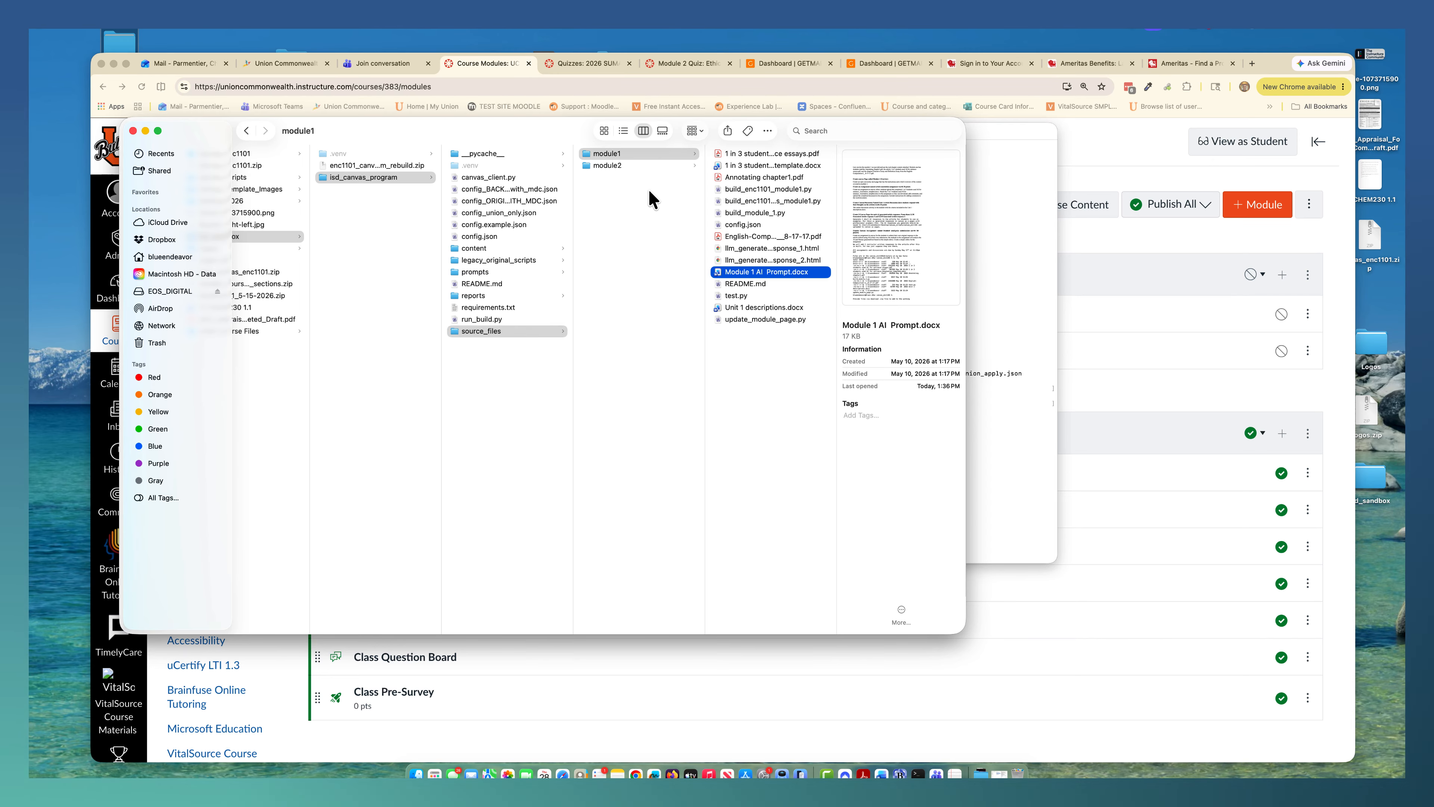
left_click(610, 166)
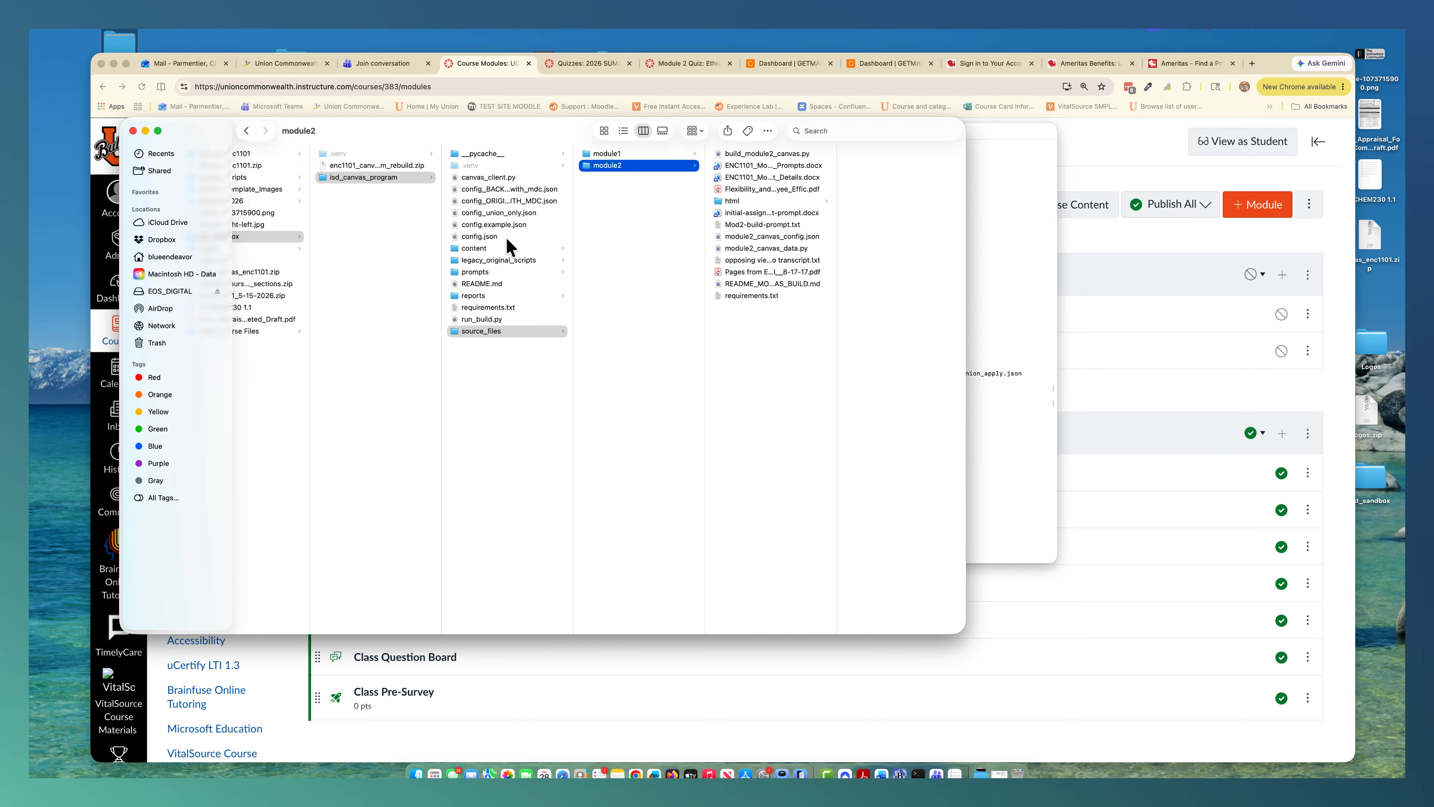
left_click(489, 237)
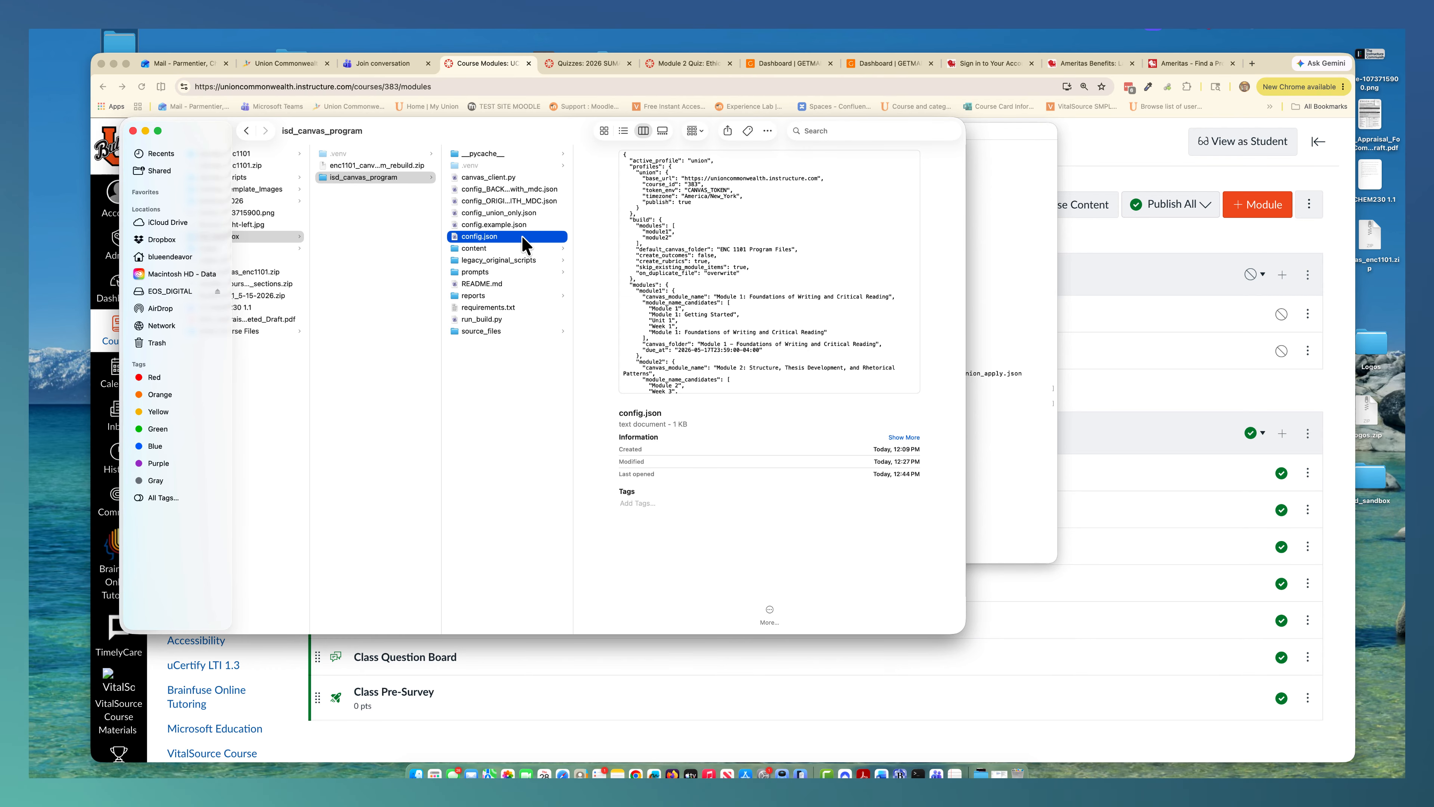
left_click_drag(754, 173, 678, 160)
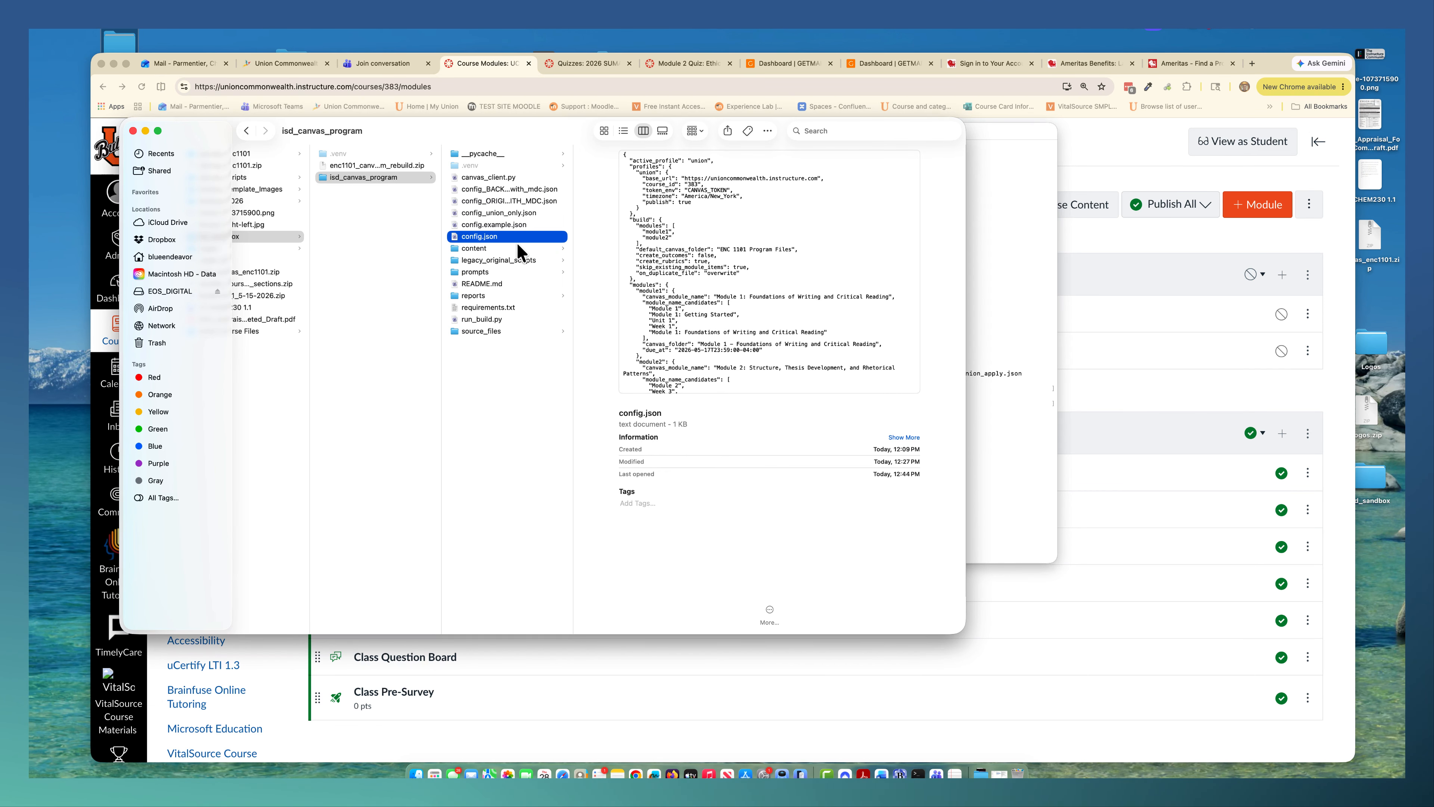
Open config.json in the text editor and highlight the active profile, base_url and course_id entries one after another
double_click(496, 243)
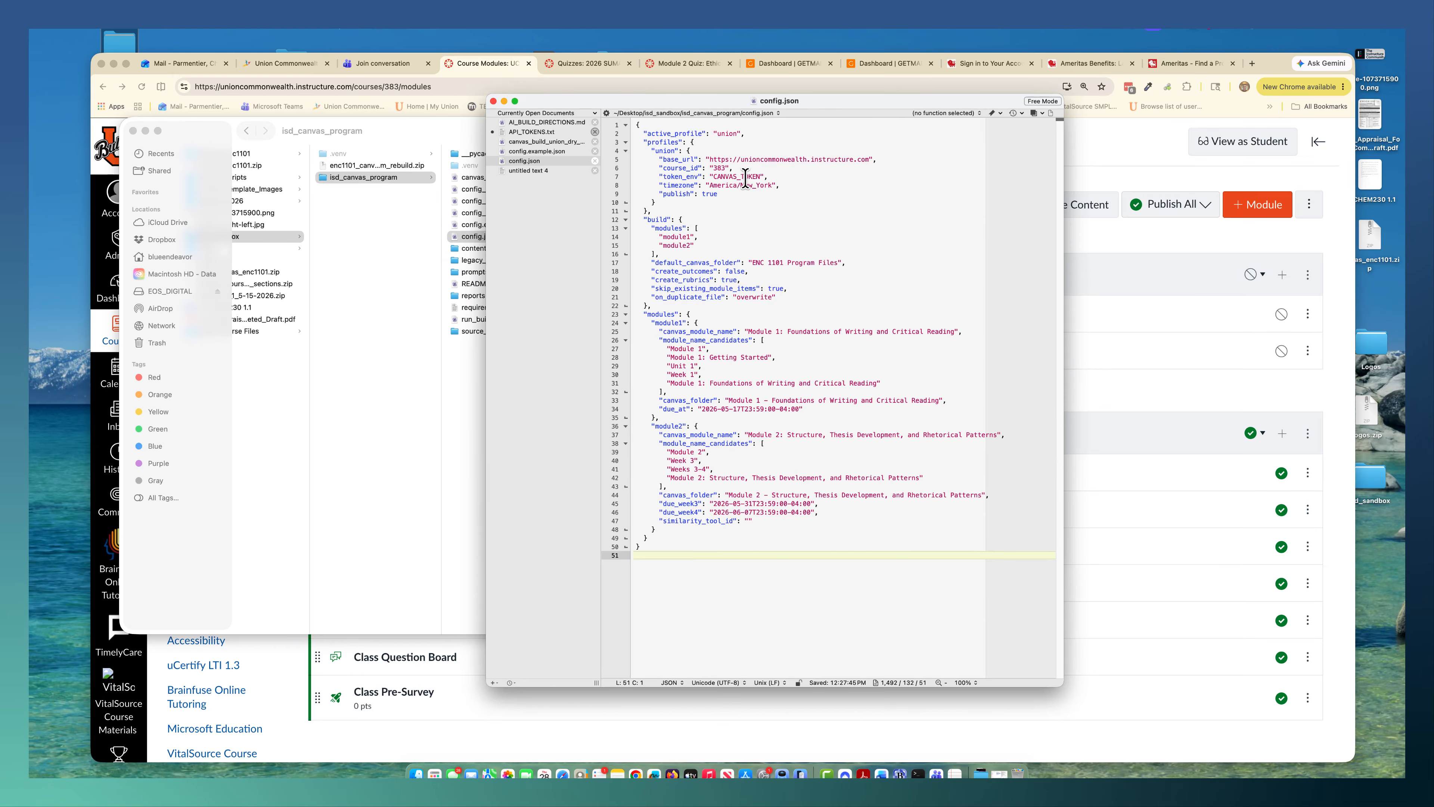
left_click_drag(770, 139, 649, 135)
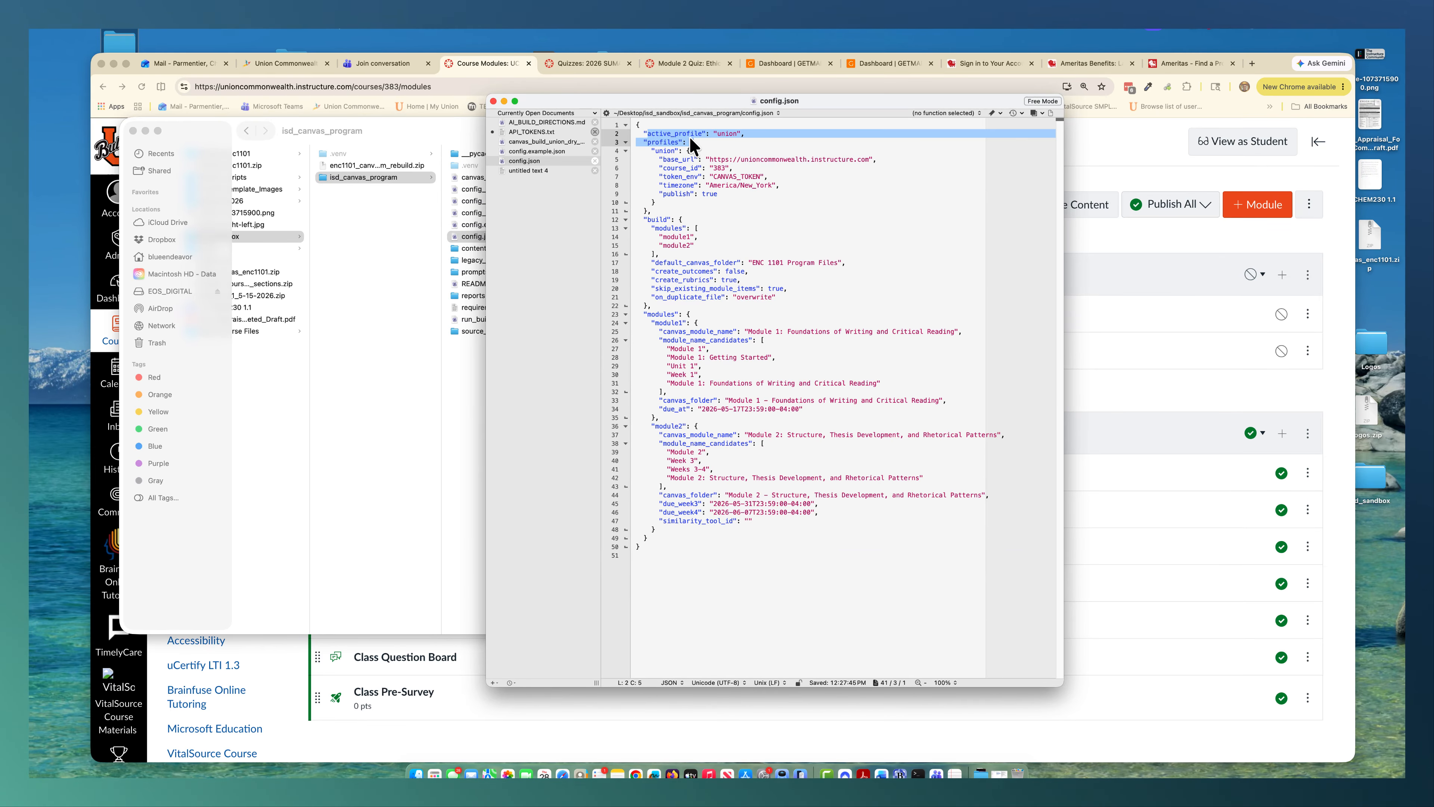
left_click(728, 140)
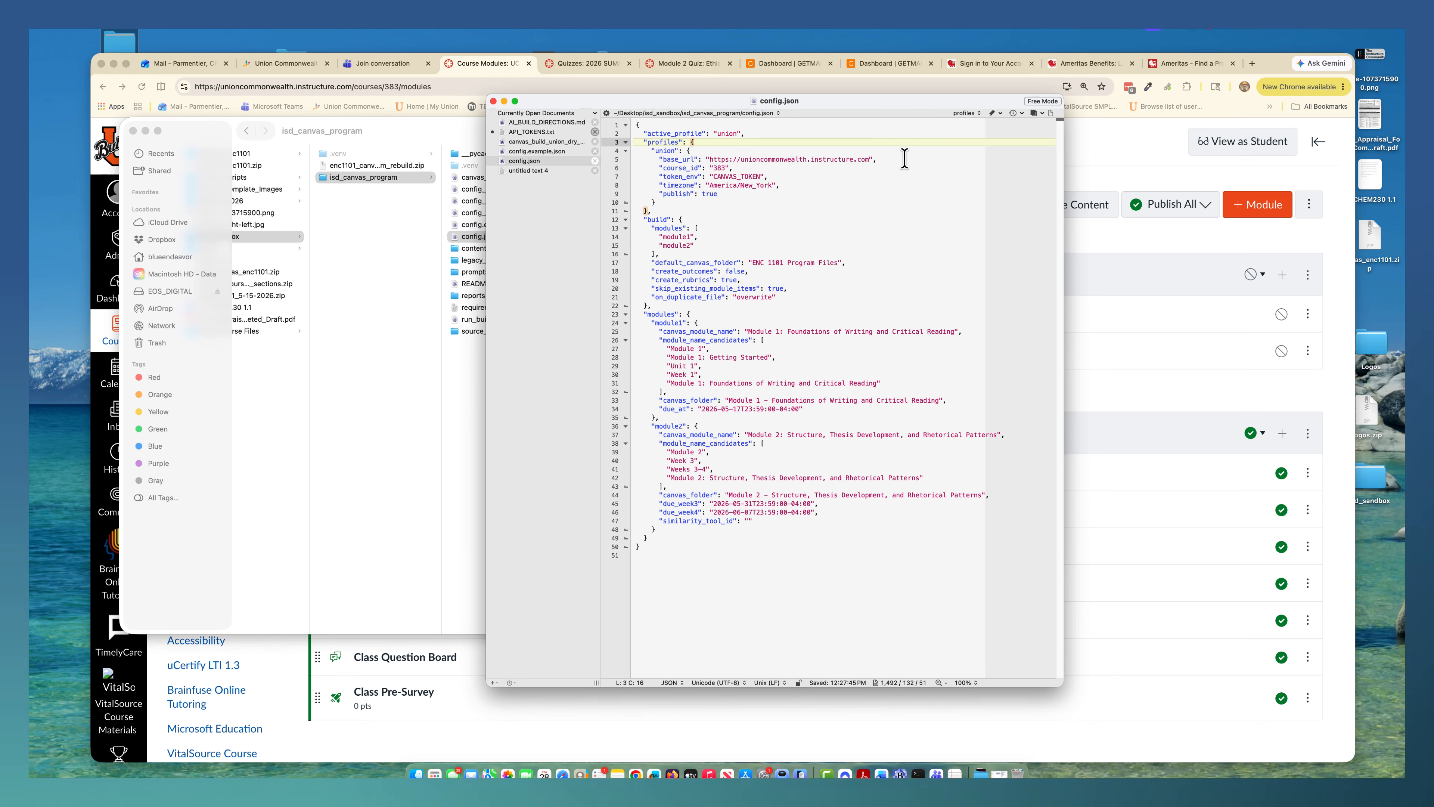
left_click_drag(904, 158, 697, 158)
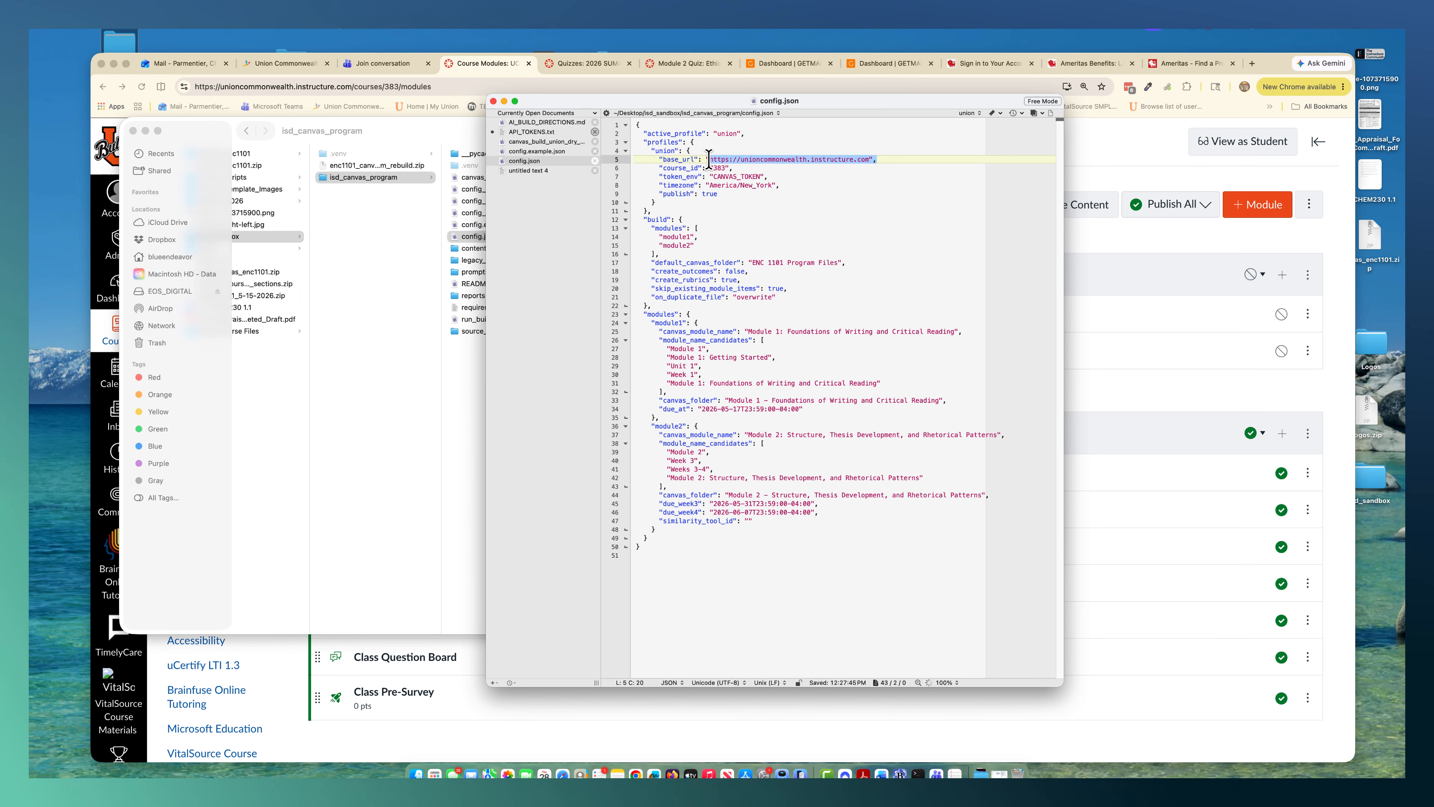
left_click(761, 168)
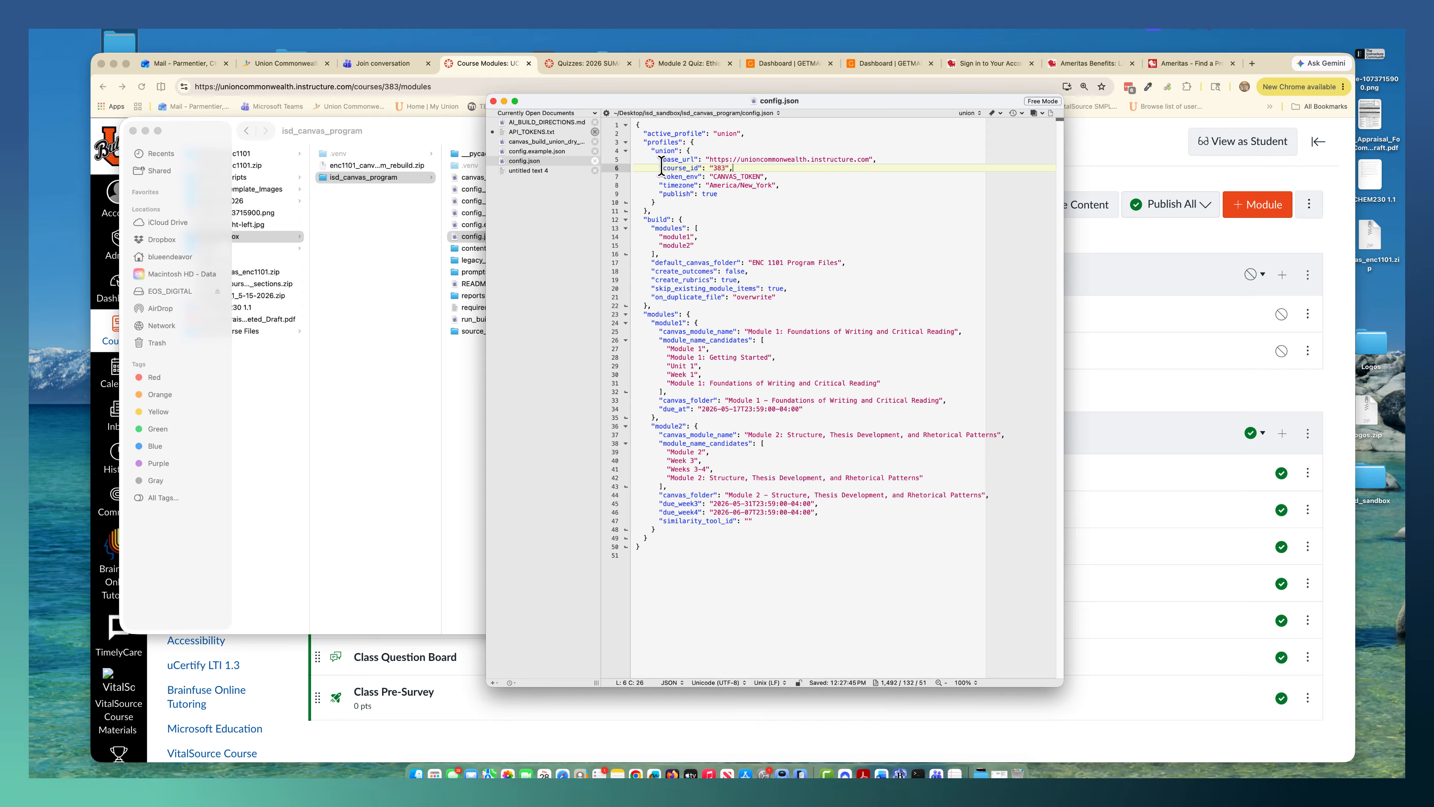
double_click(718, 168)
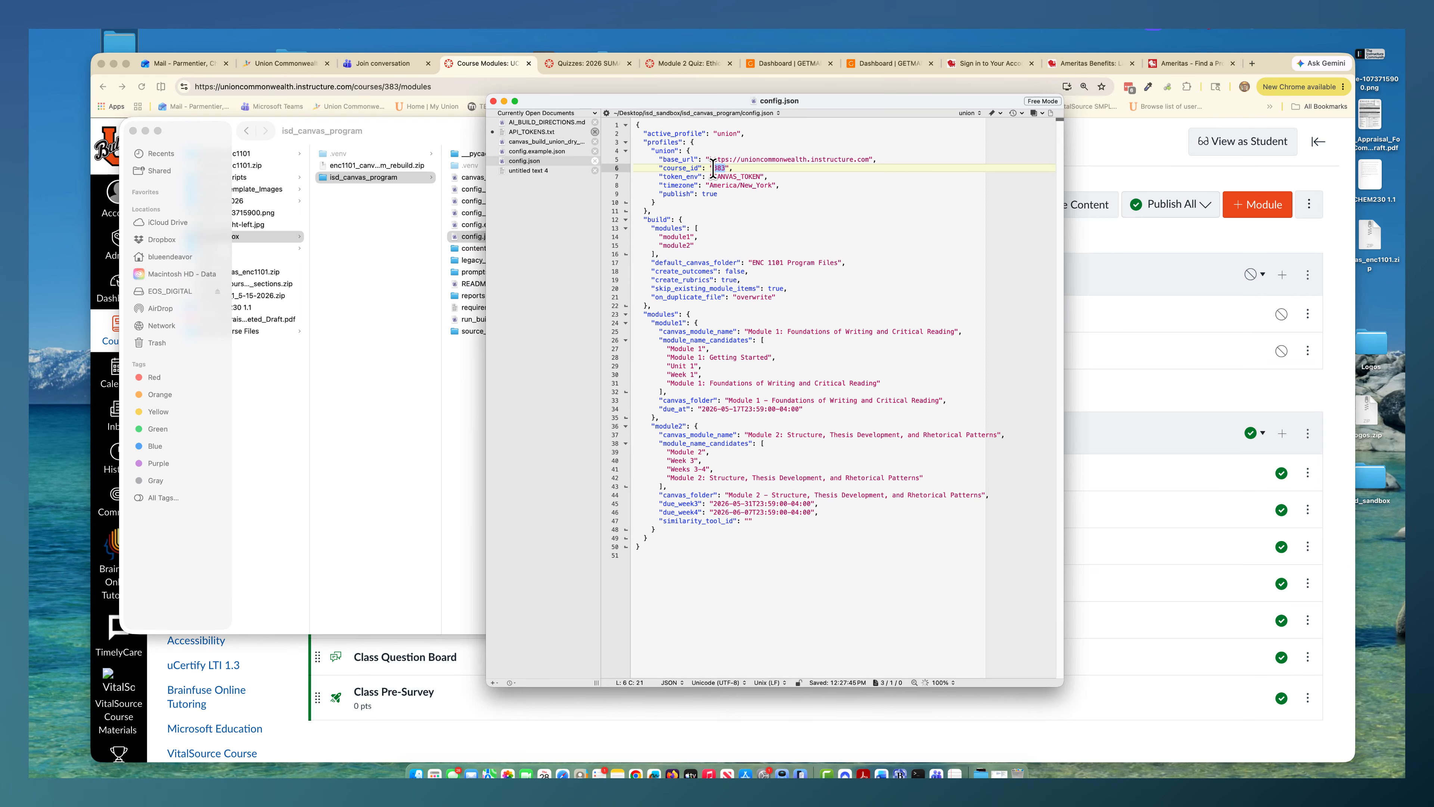
left_click(732, 168)
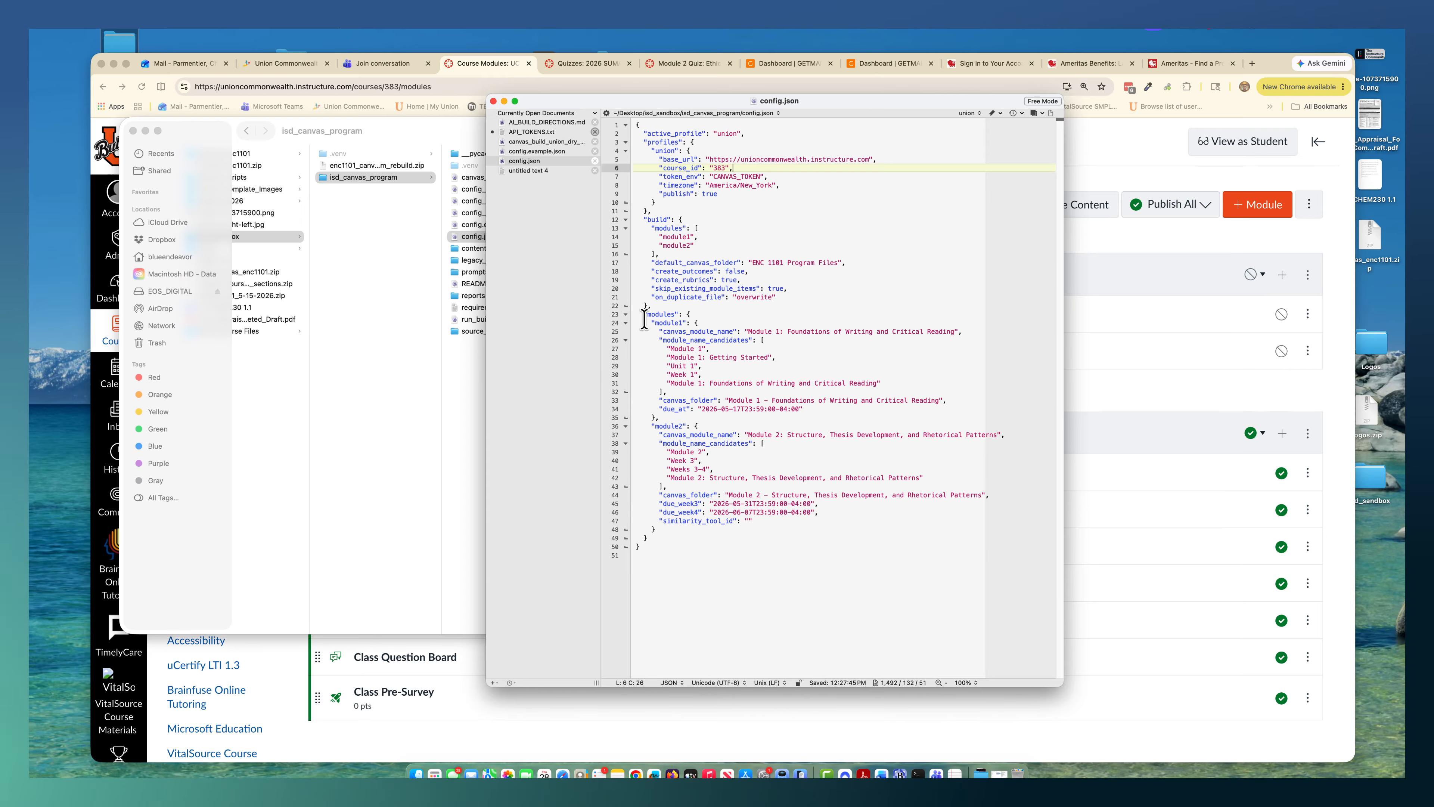
Highlight the module1 and module2 definitions in config.json, including the week 3 and week 4 due dates, and clear the selection
left_click_drag(643, 314, 769, 375)
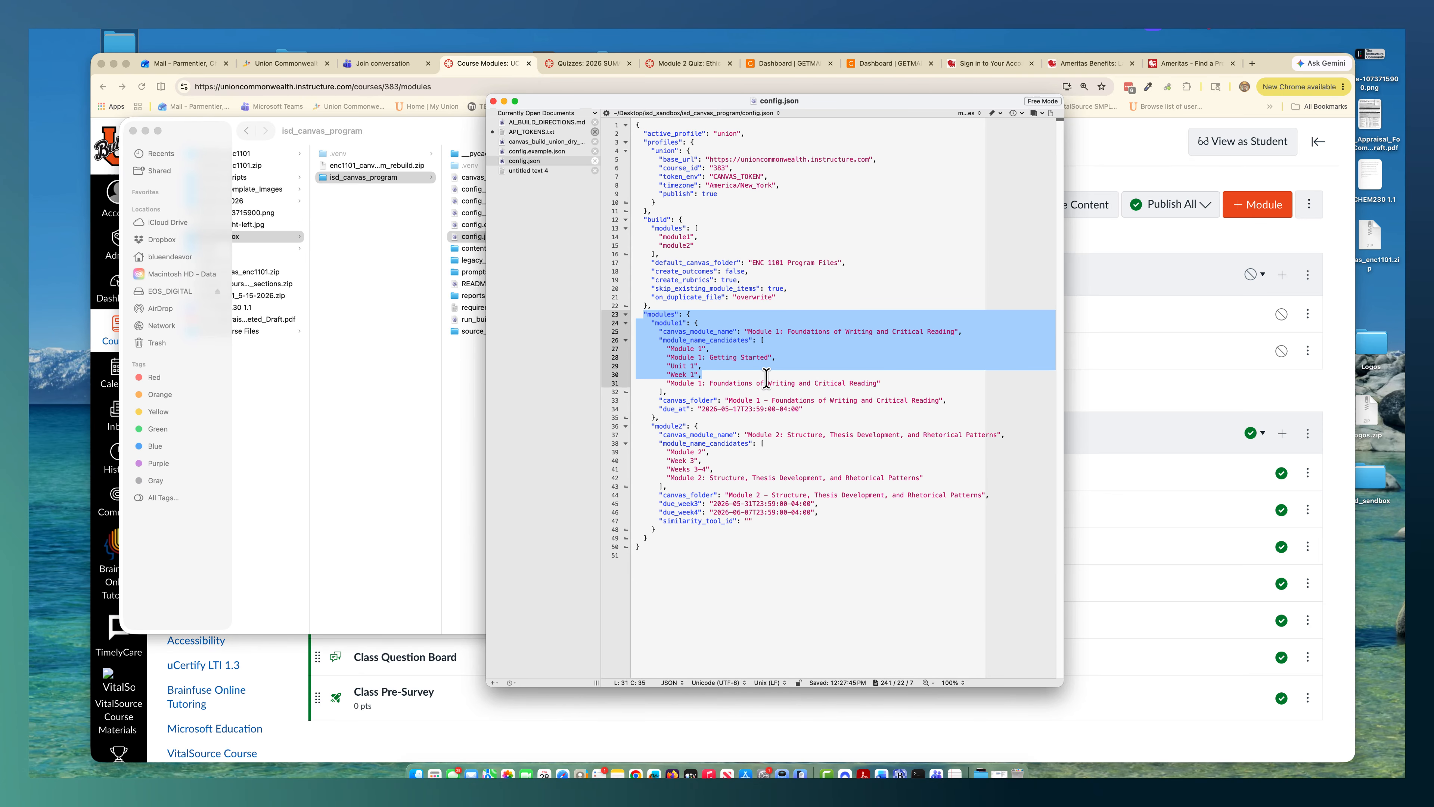
left_click(766, 370)
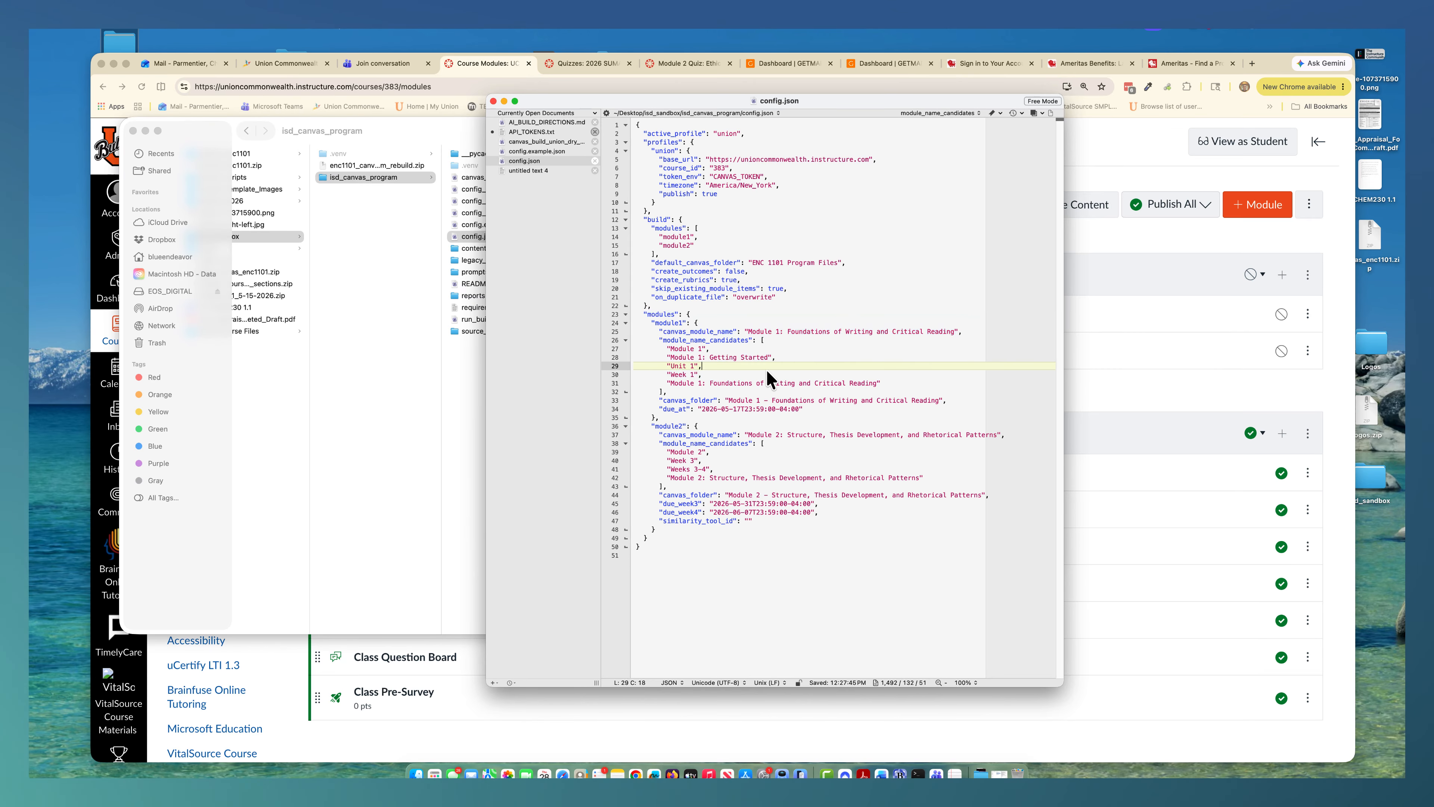
left_click_drag(825, 514, 710, 506)
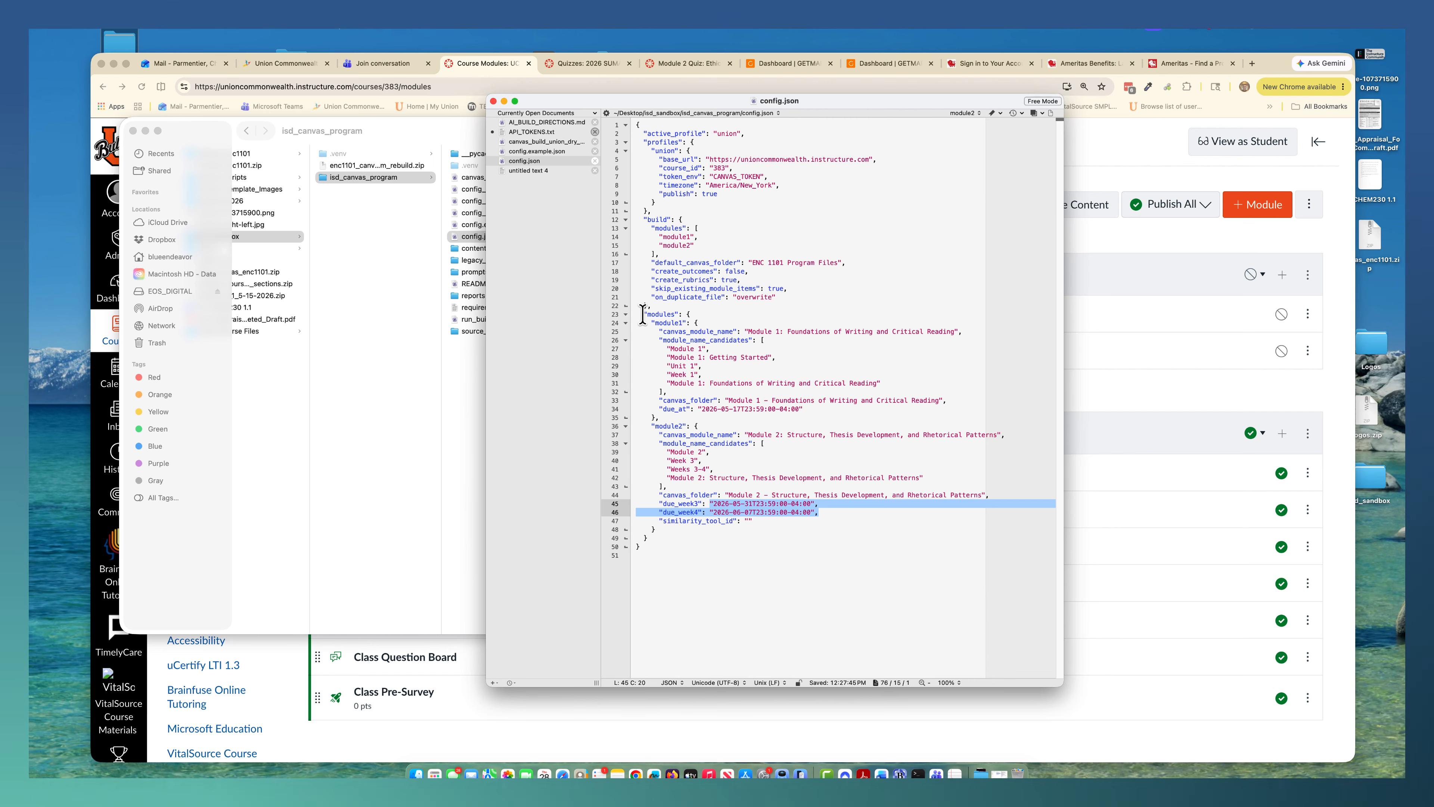
left_click_drag(643, 314, 770, 415)
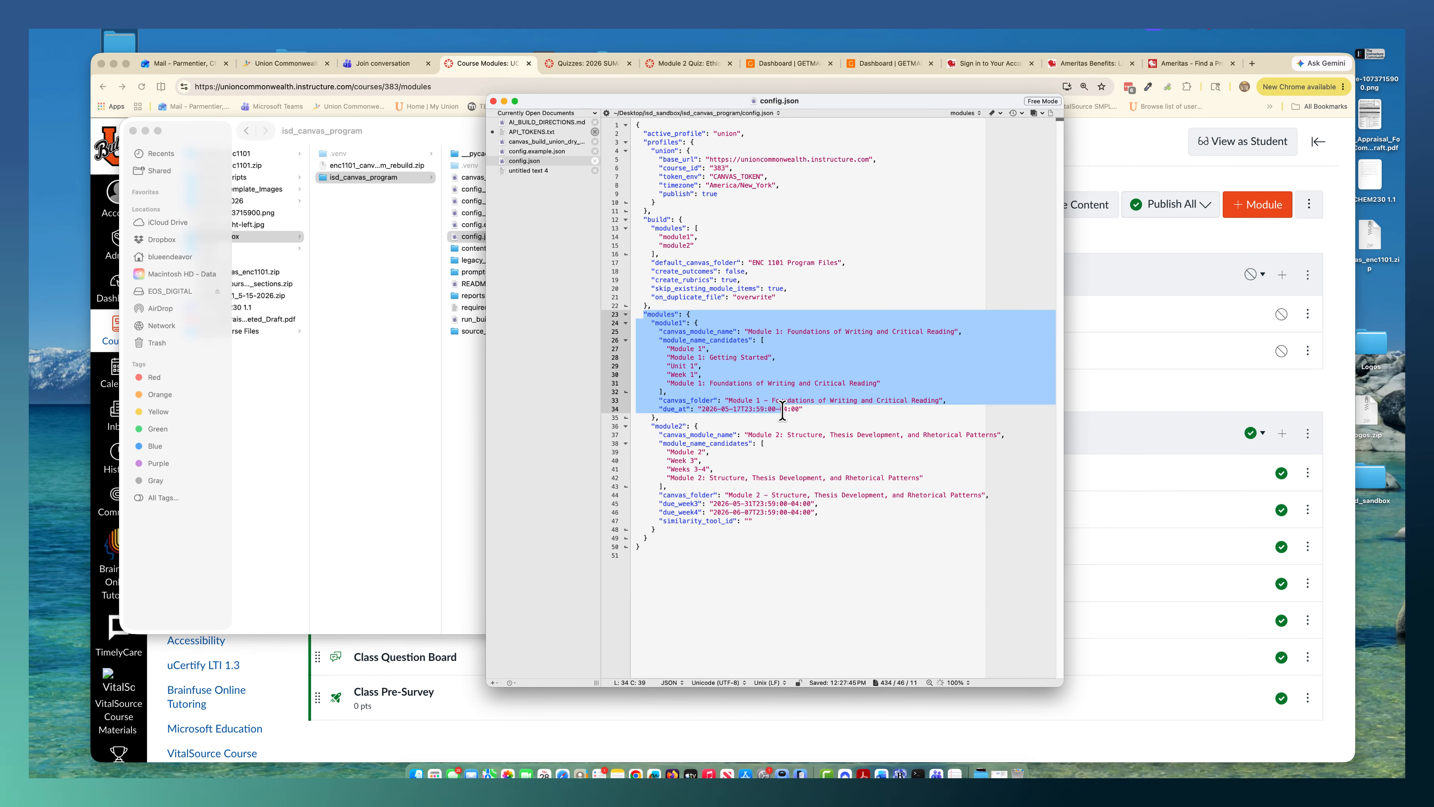
left_click(687, 425)
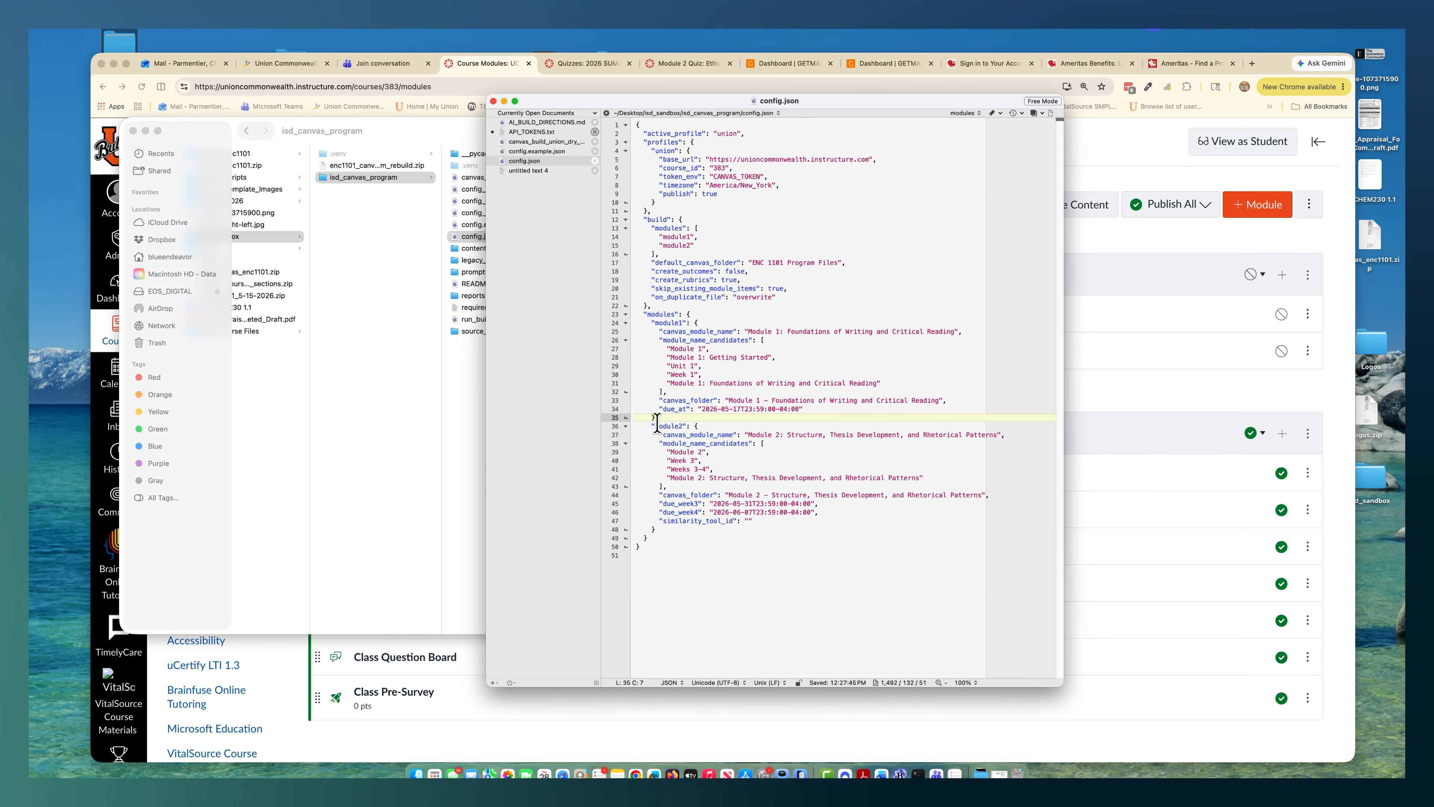
left_click_drag(647, 424, 883, 517)
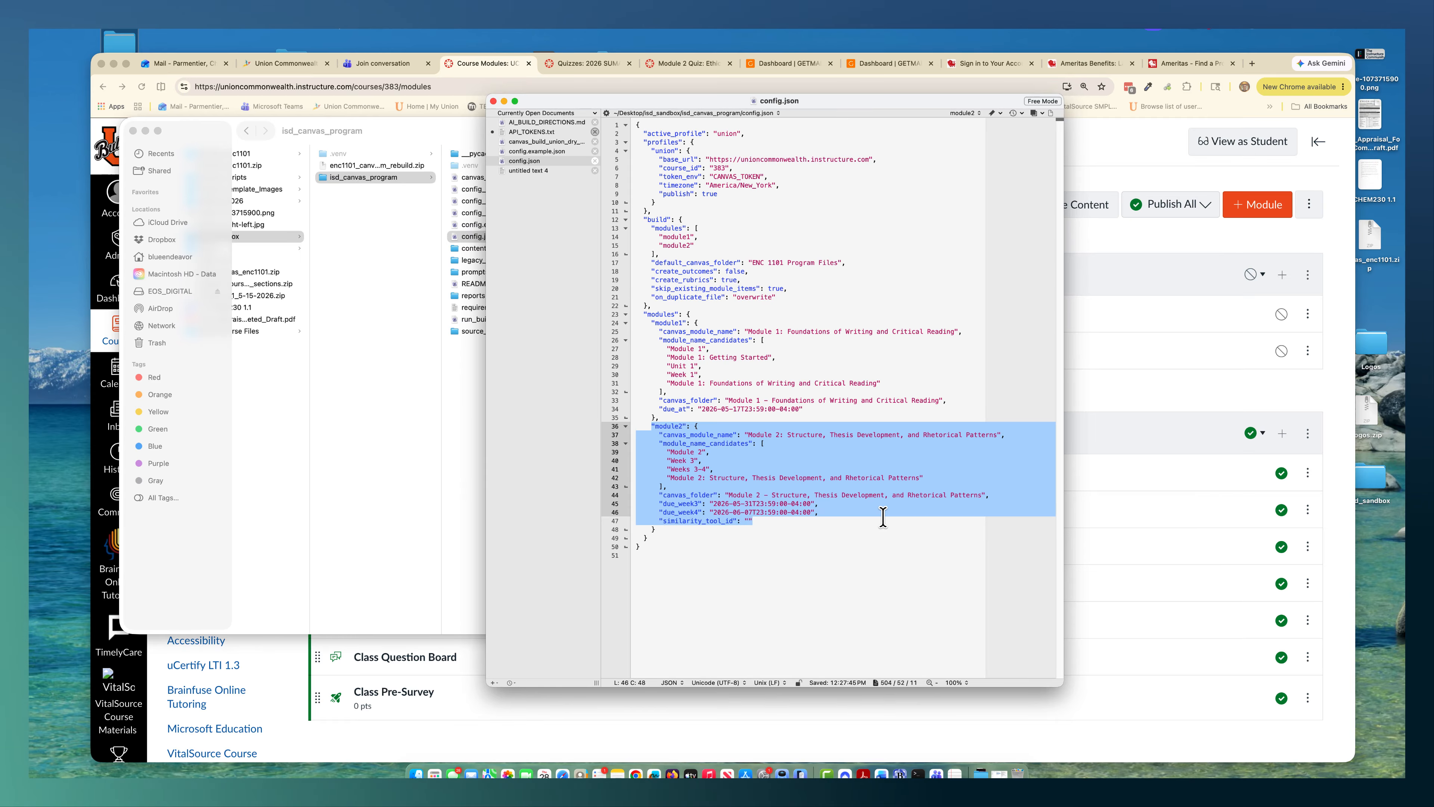
left_click(863, 537)
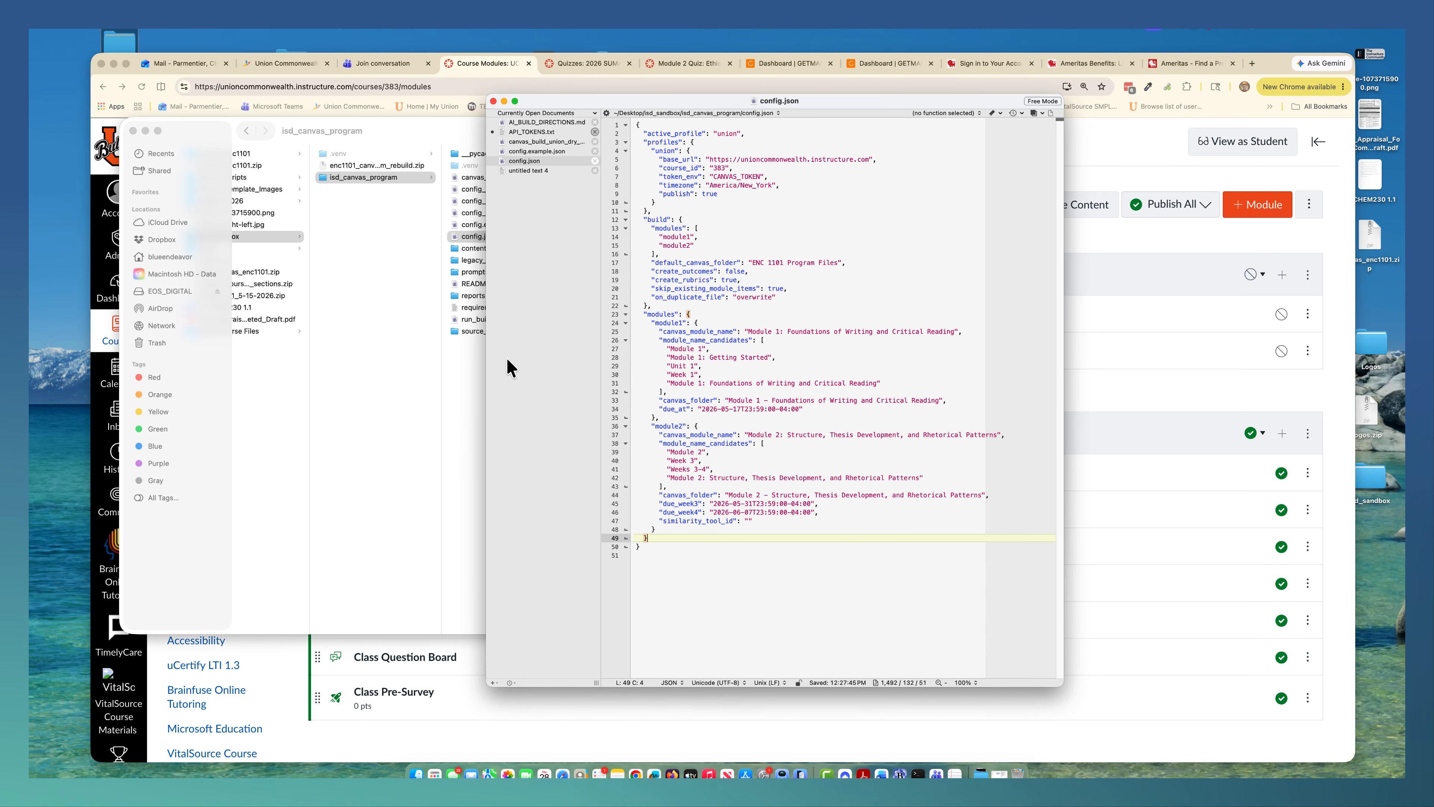
Move the config.json window clear of the file listing and open module1.py from the content folder
left_click_drag(616, 102, 738, 101)
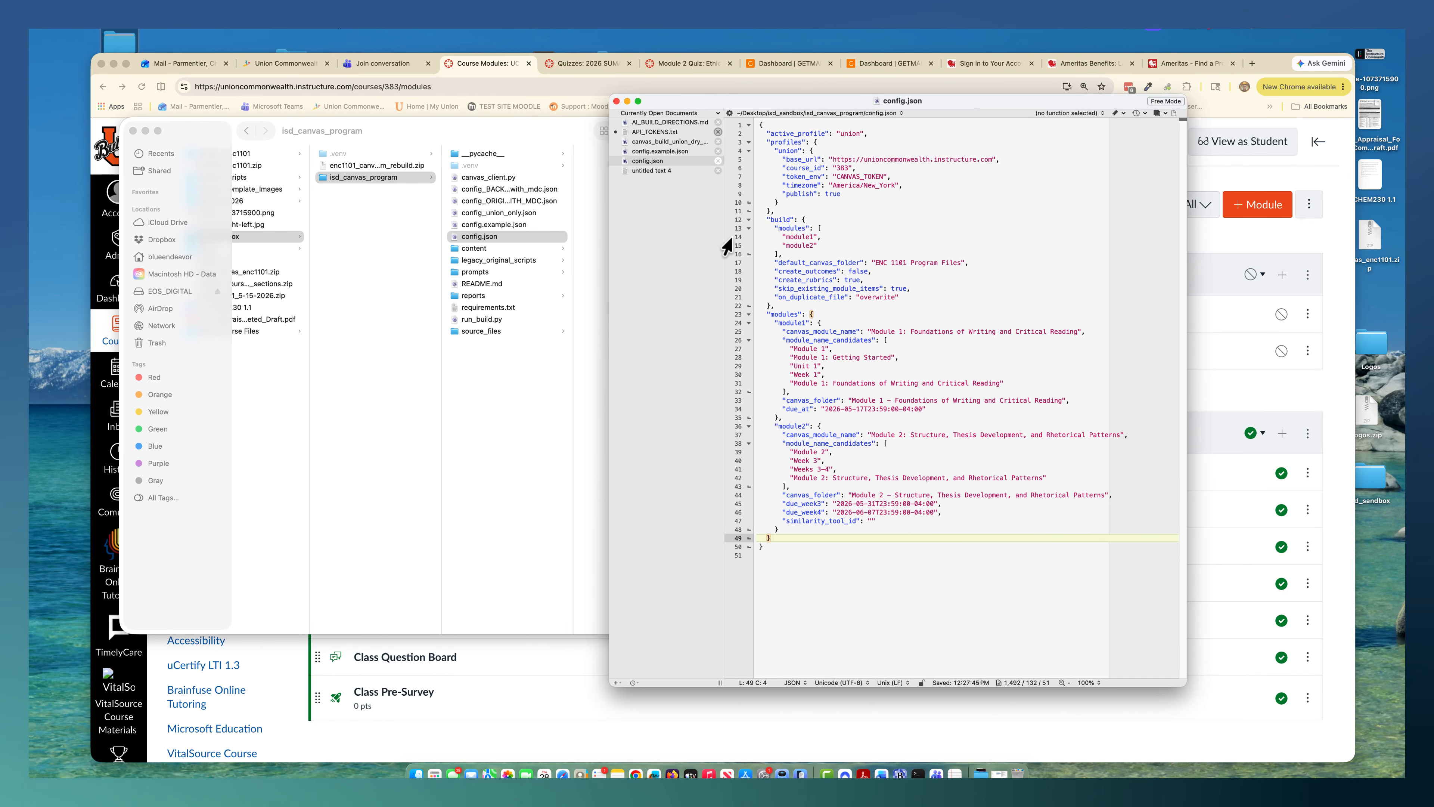
left_click(525, 245)
left_click(515, 249)
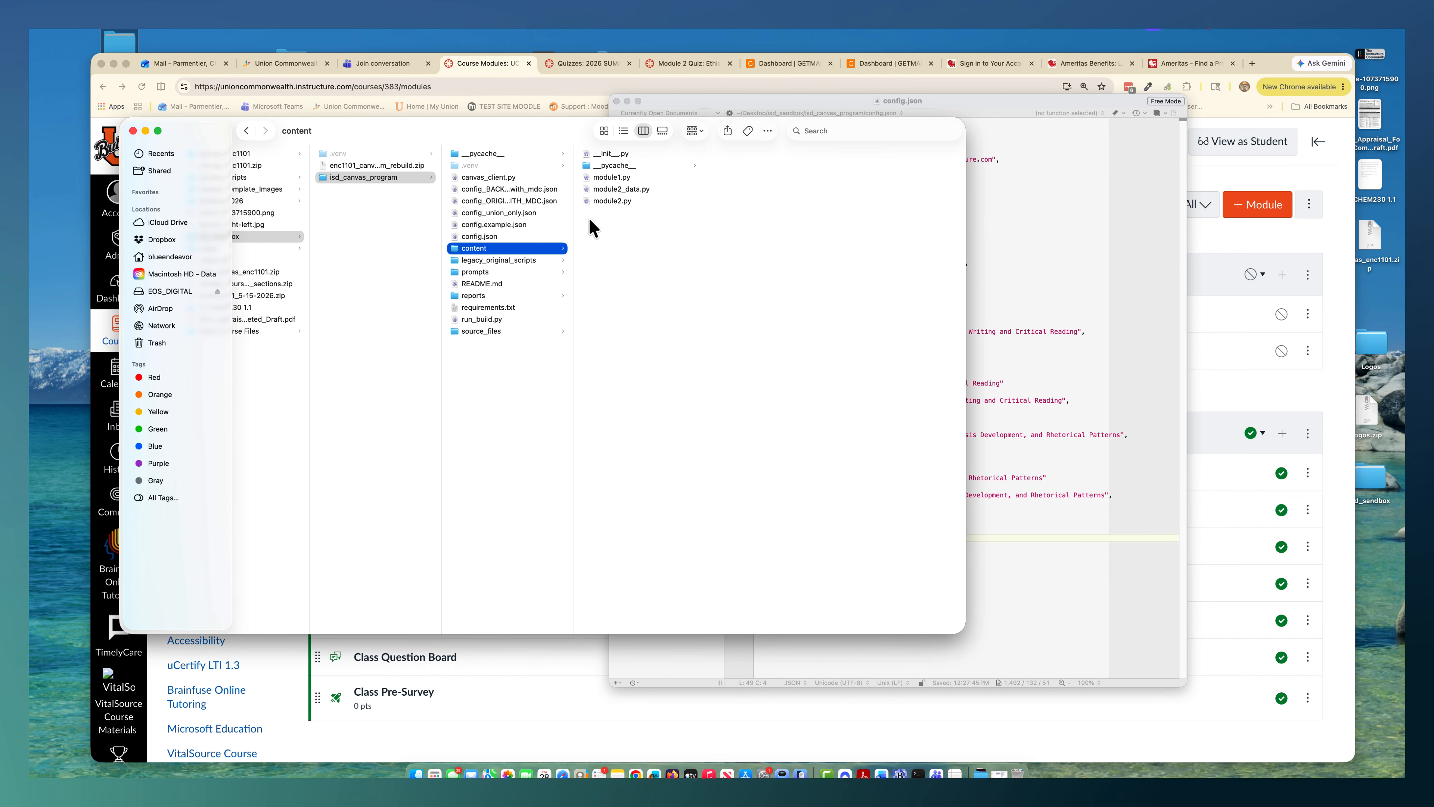
double_click(617, 180)
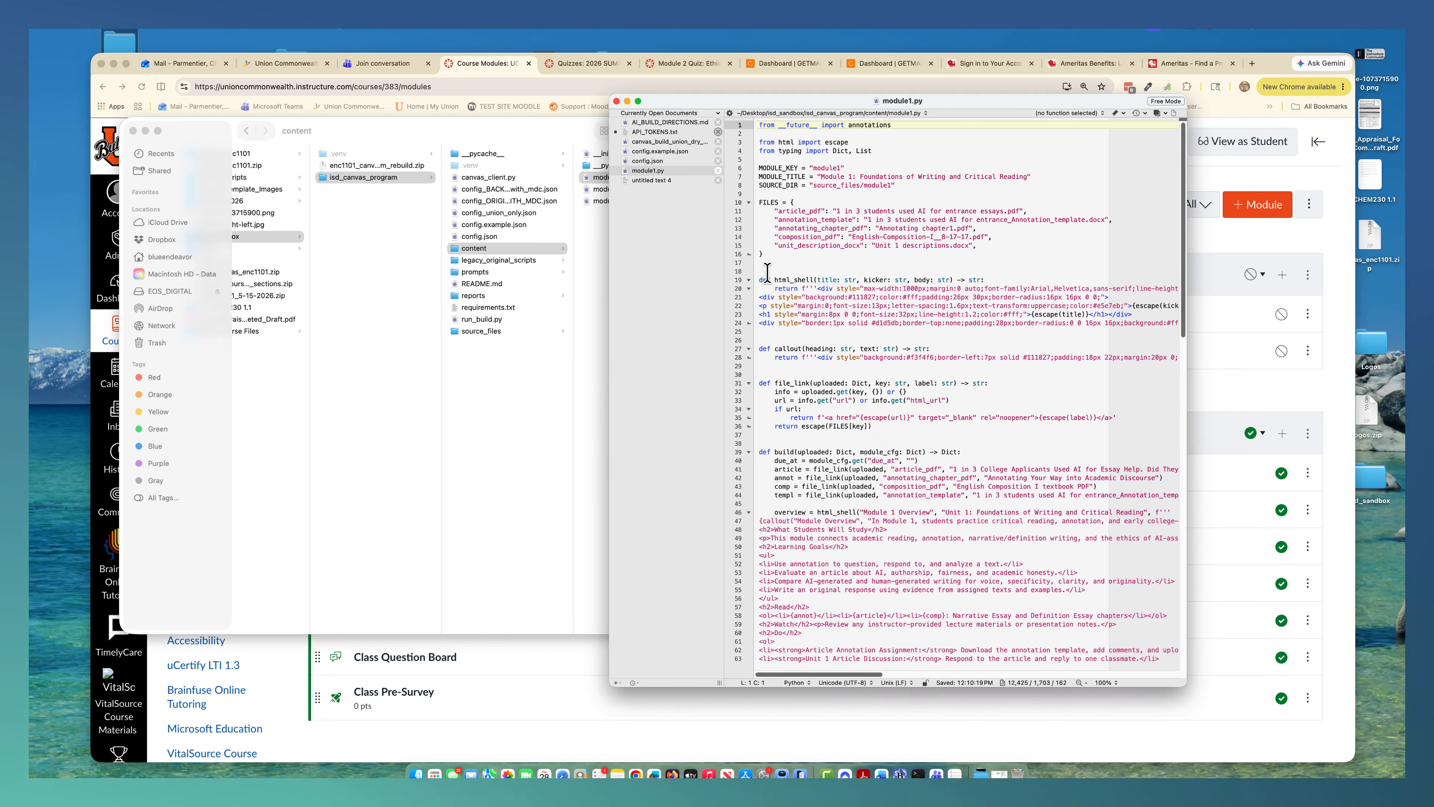
Highlight the Module 1 Overview HTML block in module1.py and look through the code around it
scroll(767, 271, "down", 5)
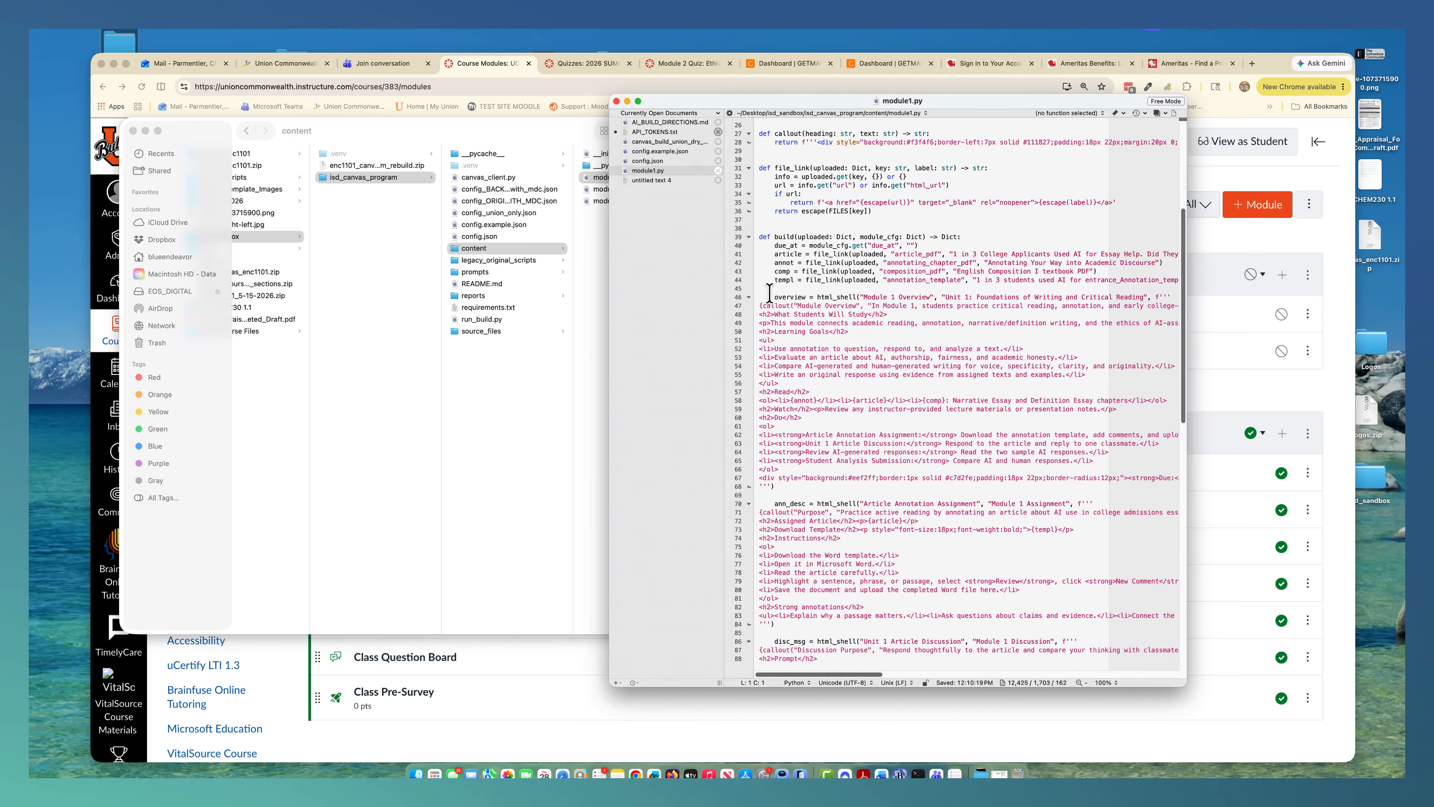
left_click_drag(769, 291, 901, 487)
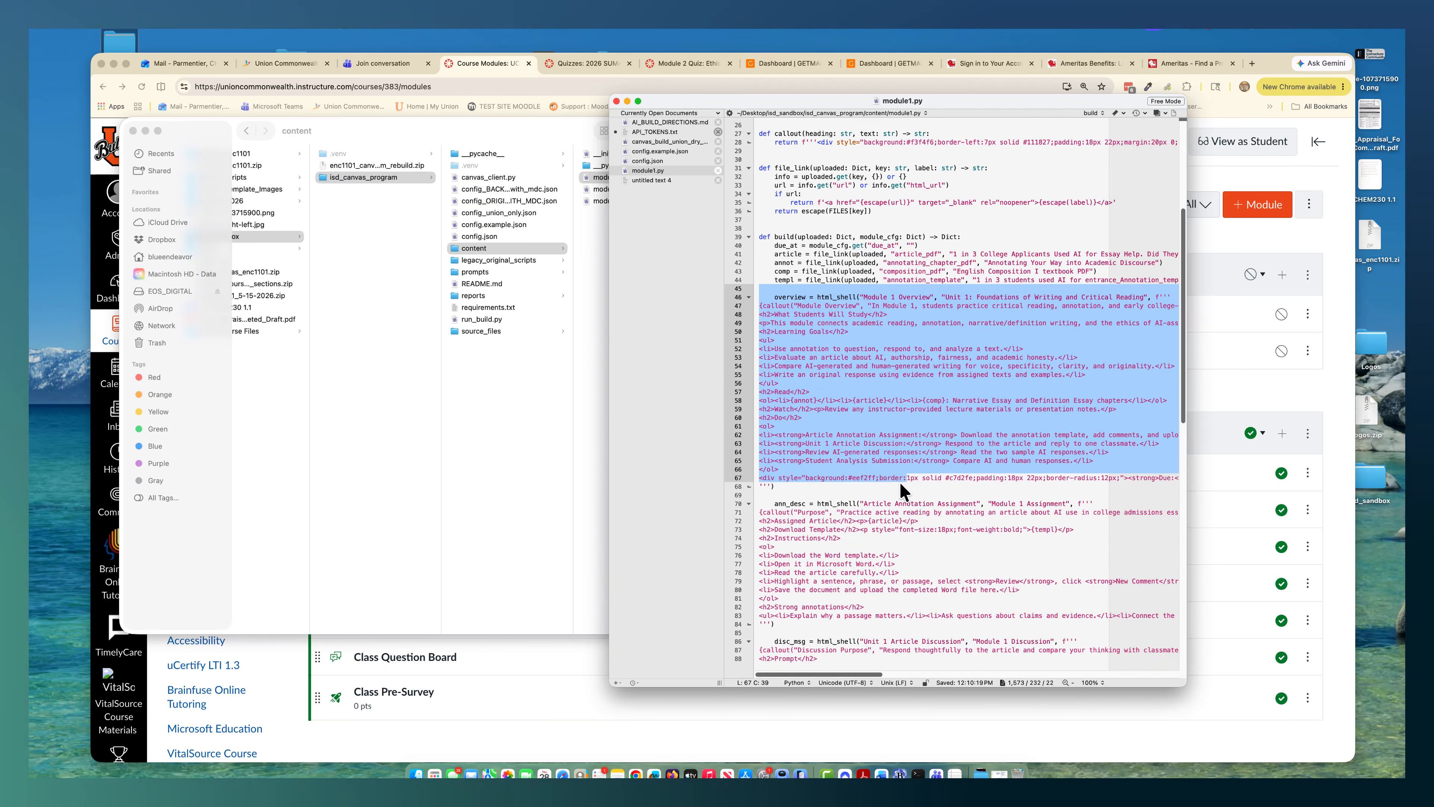
scroll(897, 488, "down", 2)
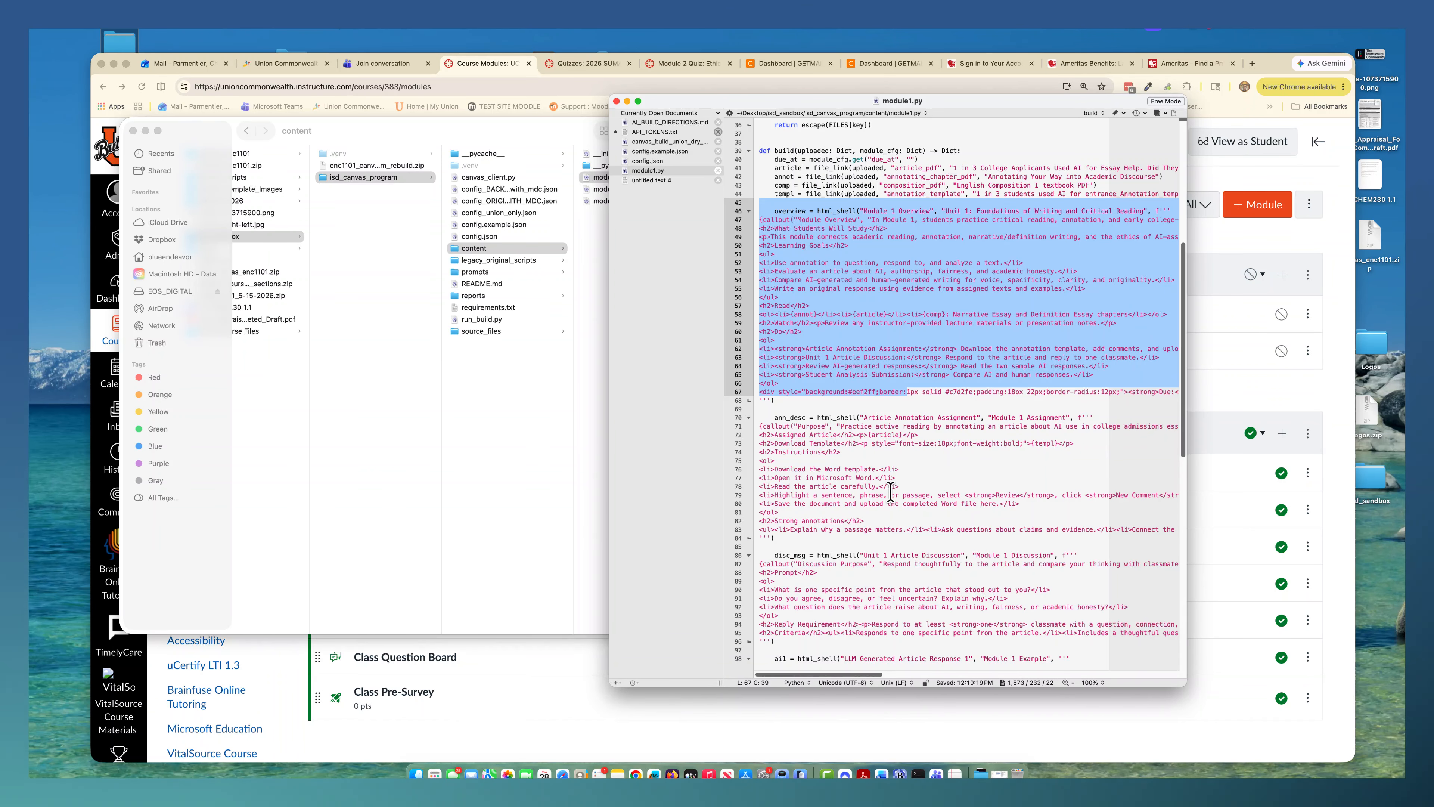
scroll(891, 491, "up", 2)
scroll(890, 492, "right", 1)
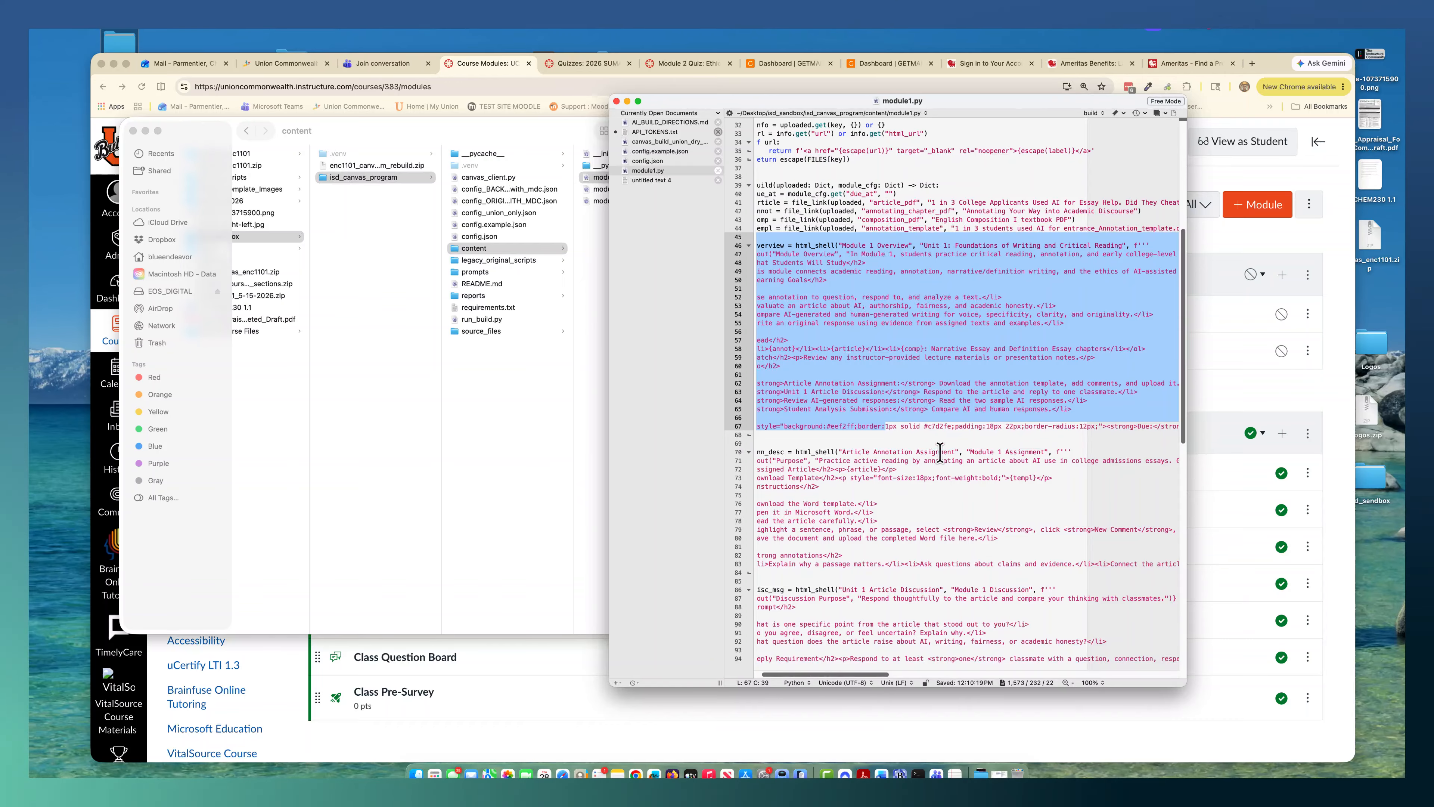
scroll(967, 305, "down", 3)
scroll(934, 323, "left", 1)
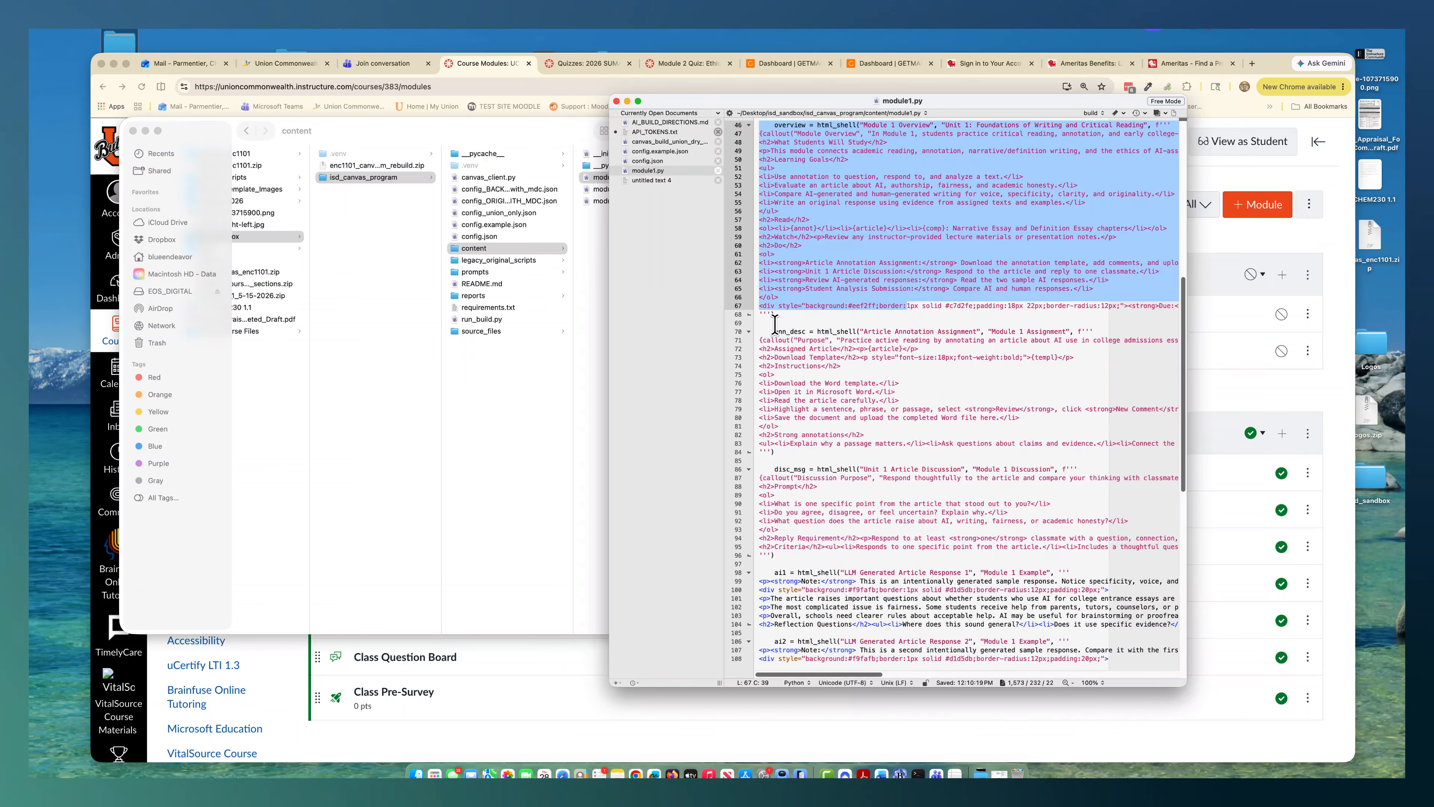
Highlight the Article Annotation Assignment block, then review module1.py through its module_sequence list and return to the file's start
left_click_drag(774, 332, 967, 452)
right_click(884, 464)
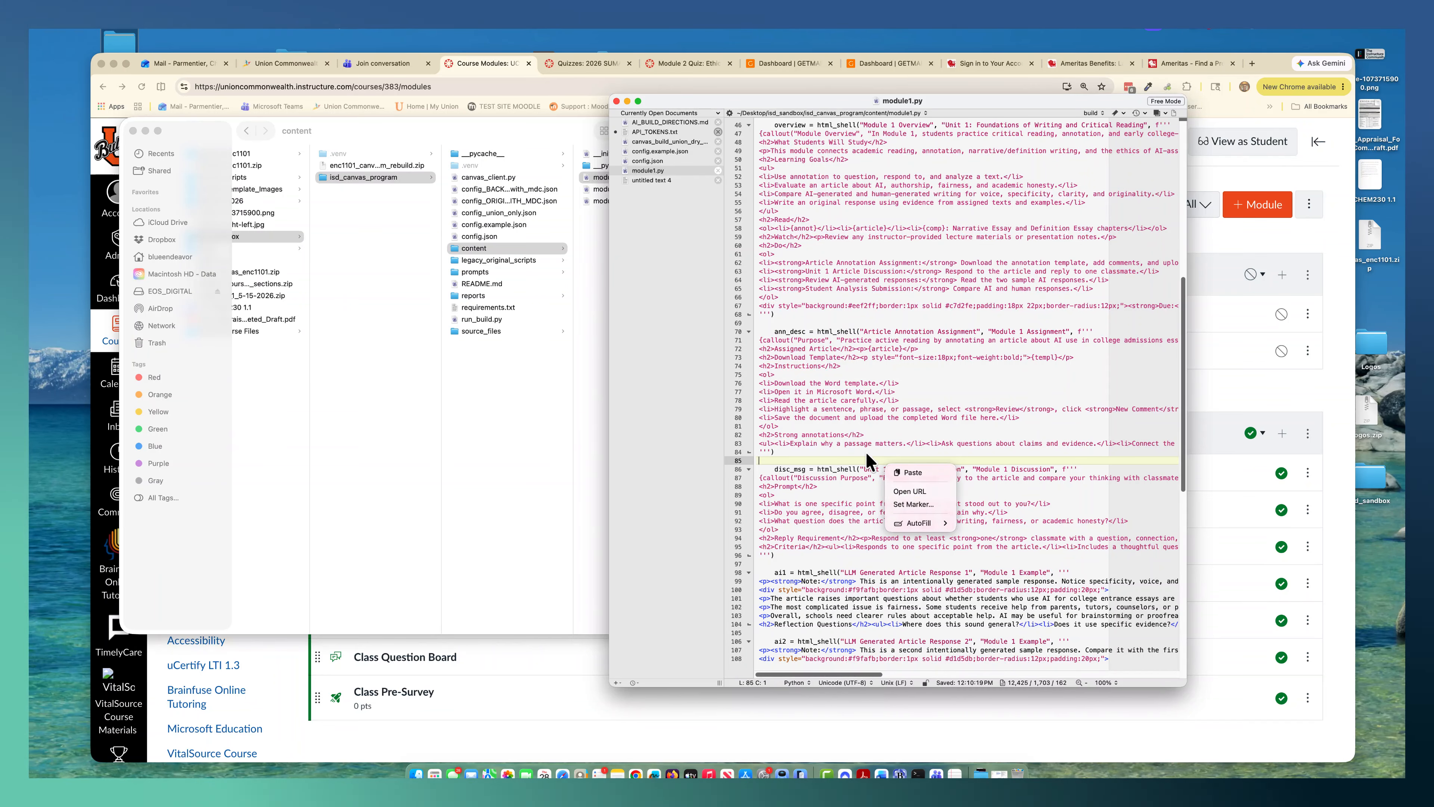
left_click(927, 417)
scroll(927, 415, "down", 10)
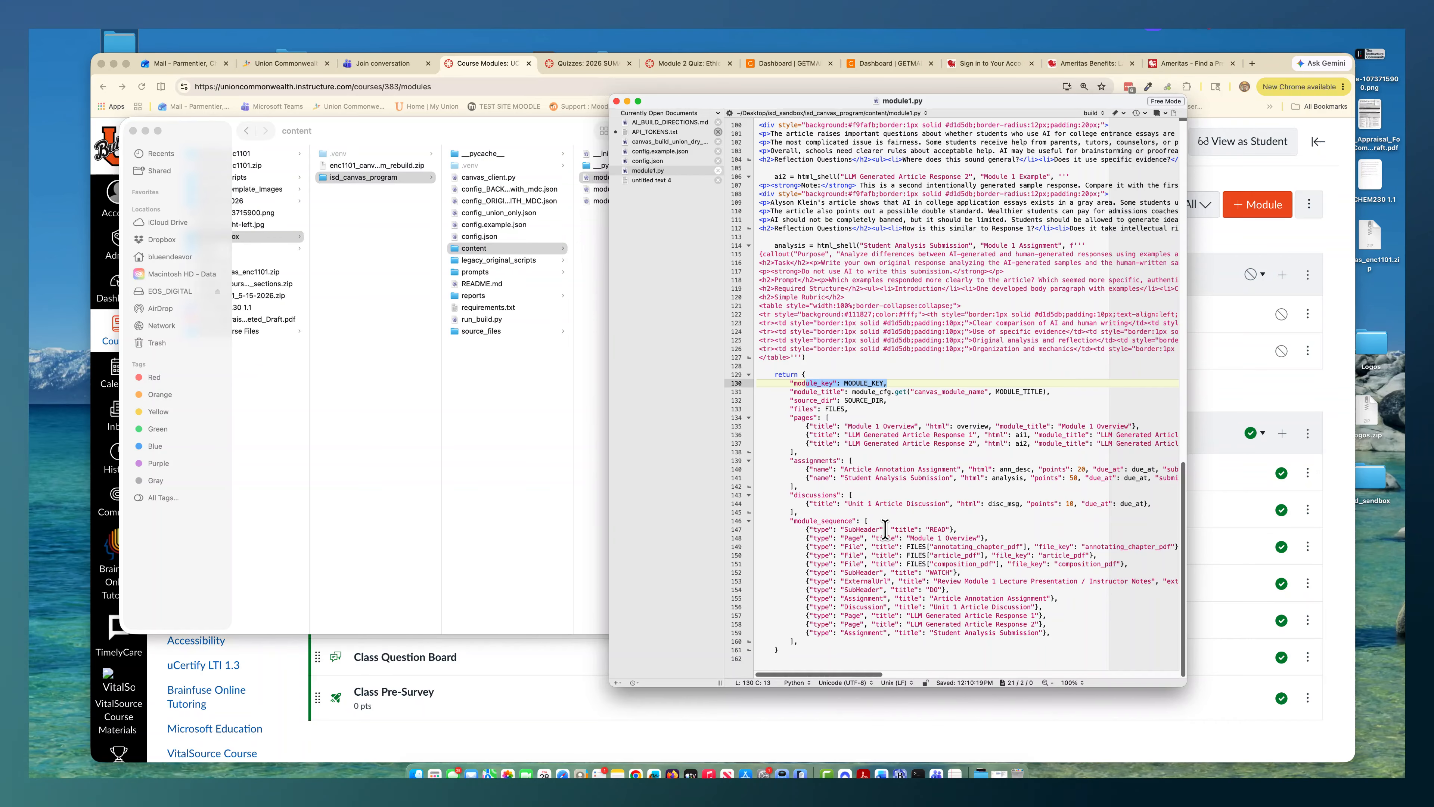
scroll(885, 529, "up", 15)
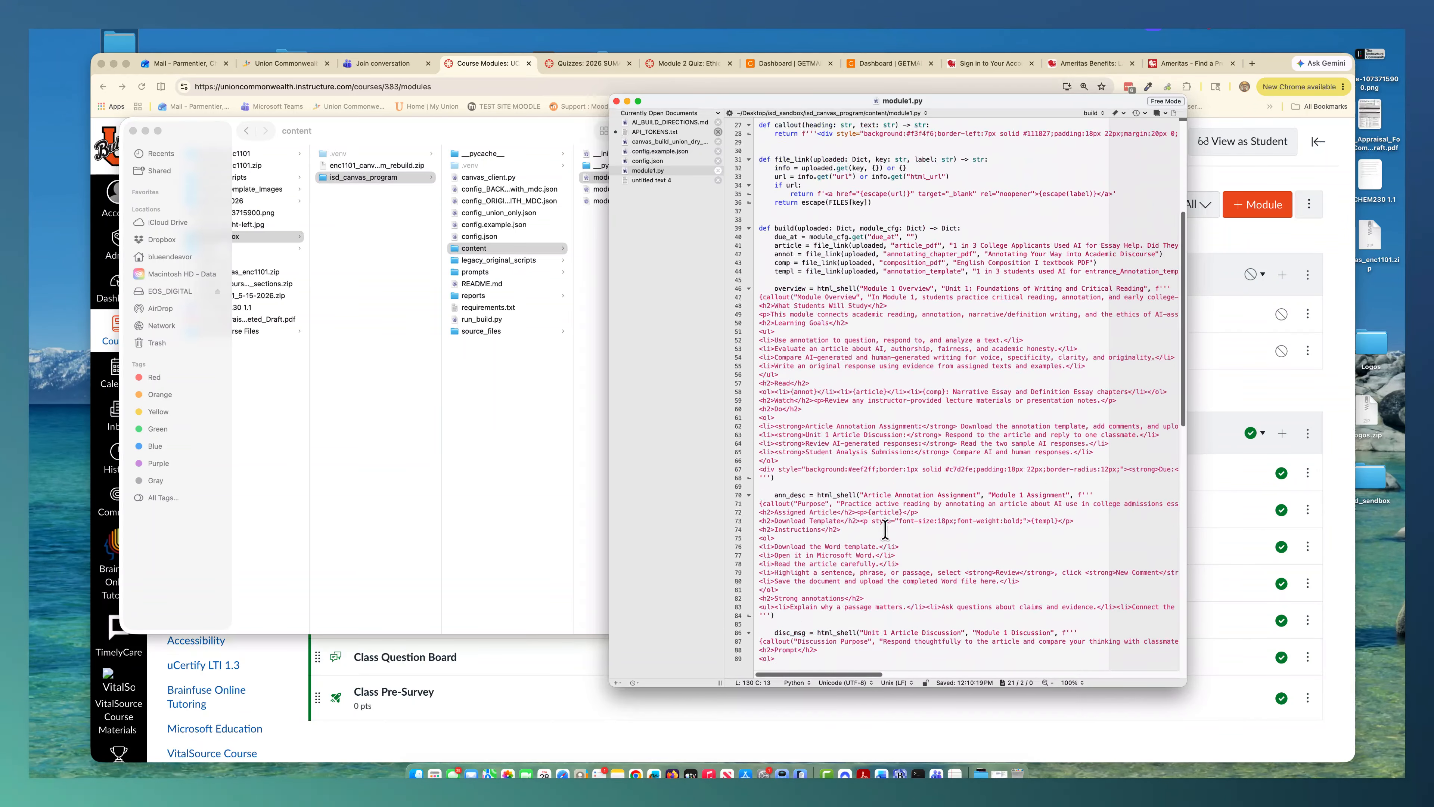
scroll(884, 530, "up", 5)
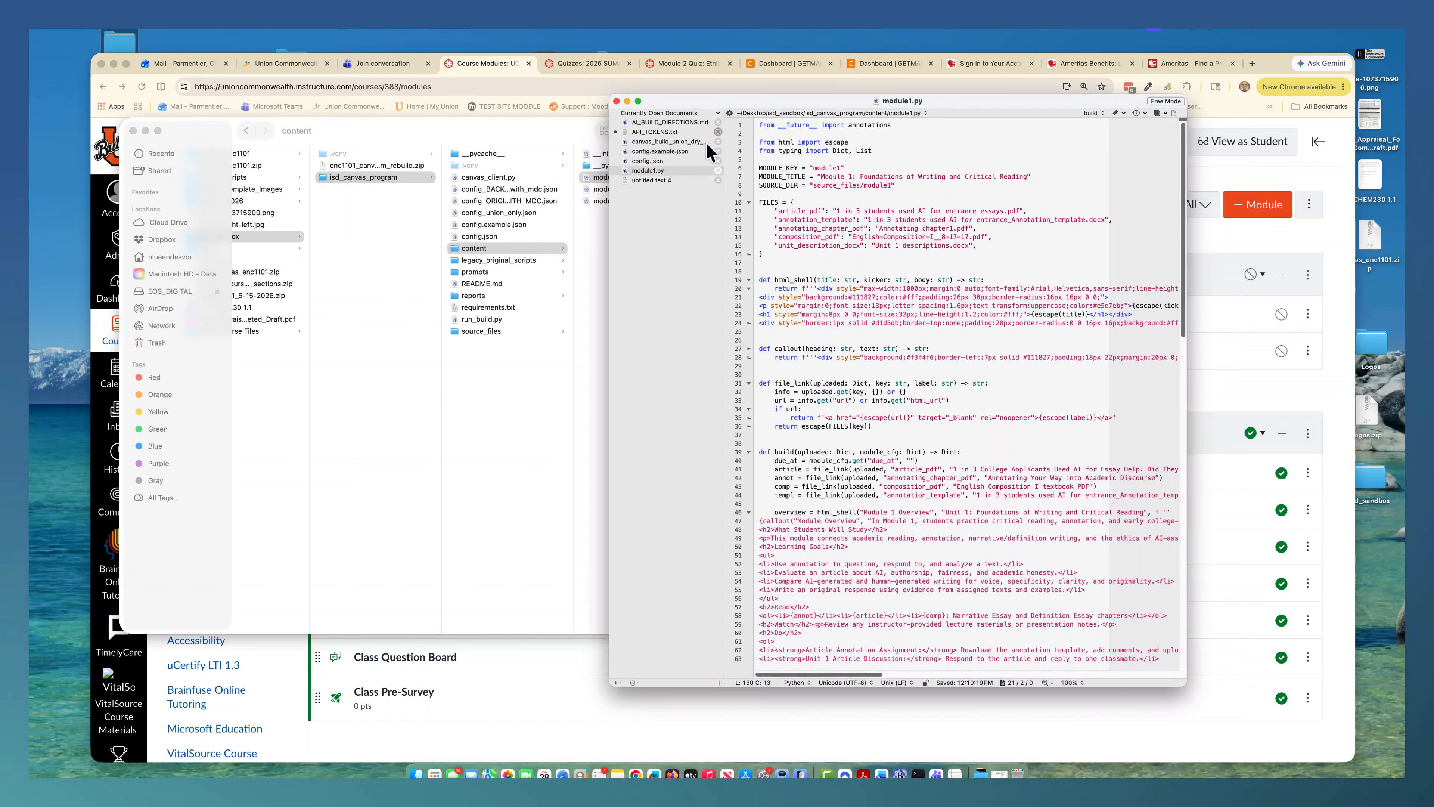
Preview config.example.json in Finder, then switch to Chrome and highlight the course ID in the Modules page URL
left_click(527, 269)
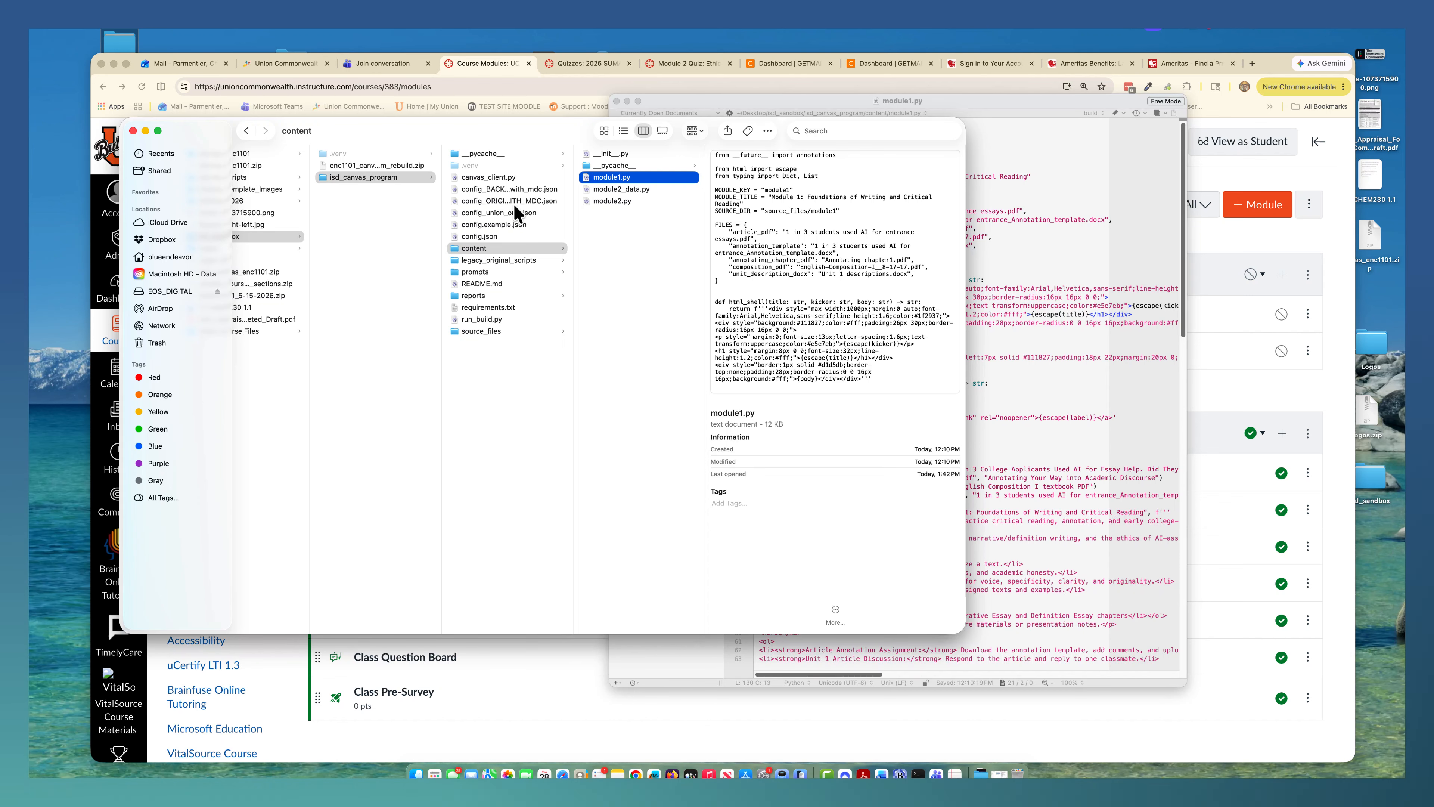
left_click(507, 226)
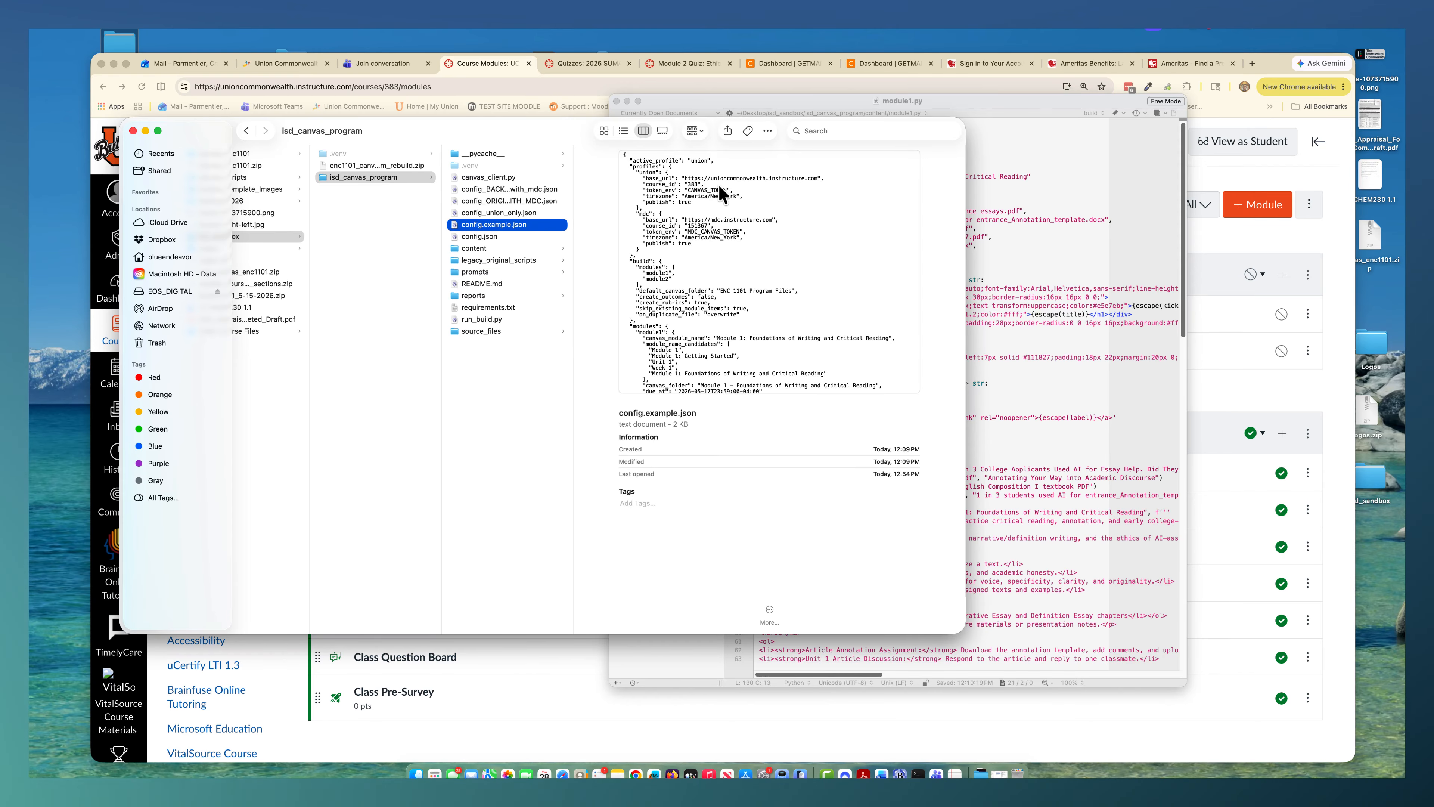
left_click(1215, 188)
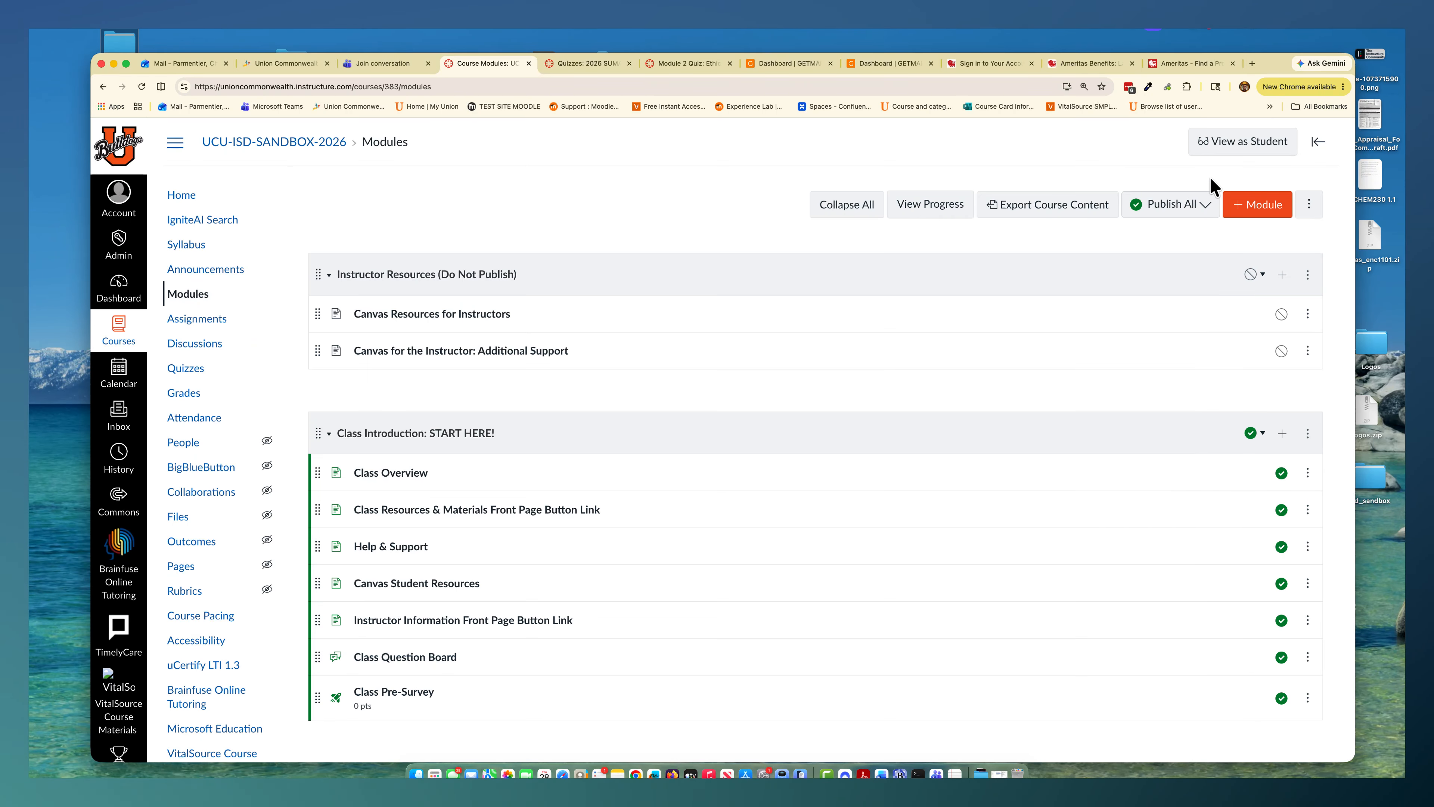
left_click(468, 86)
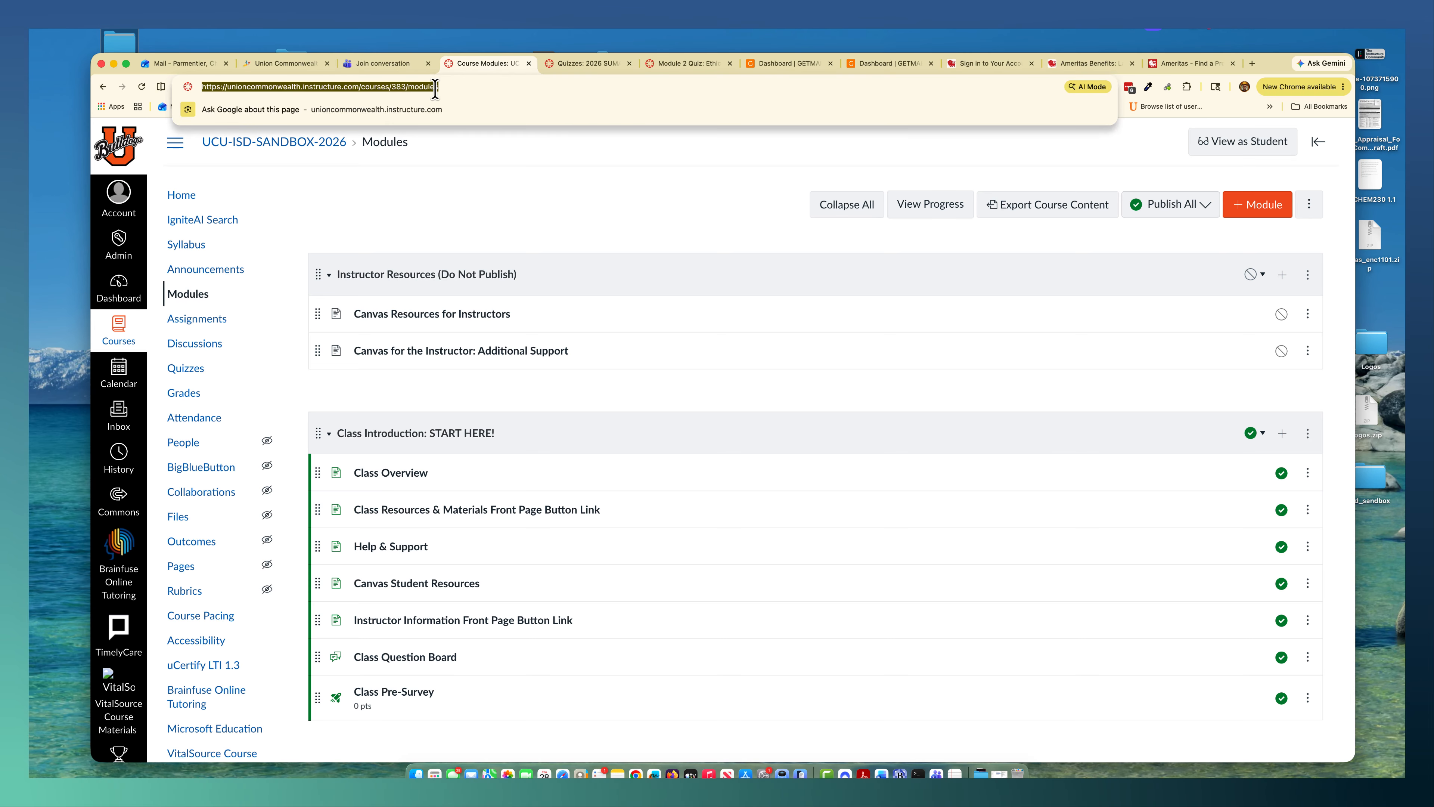
left_click(454, 87)
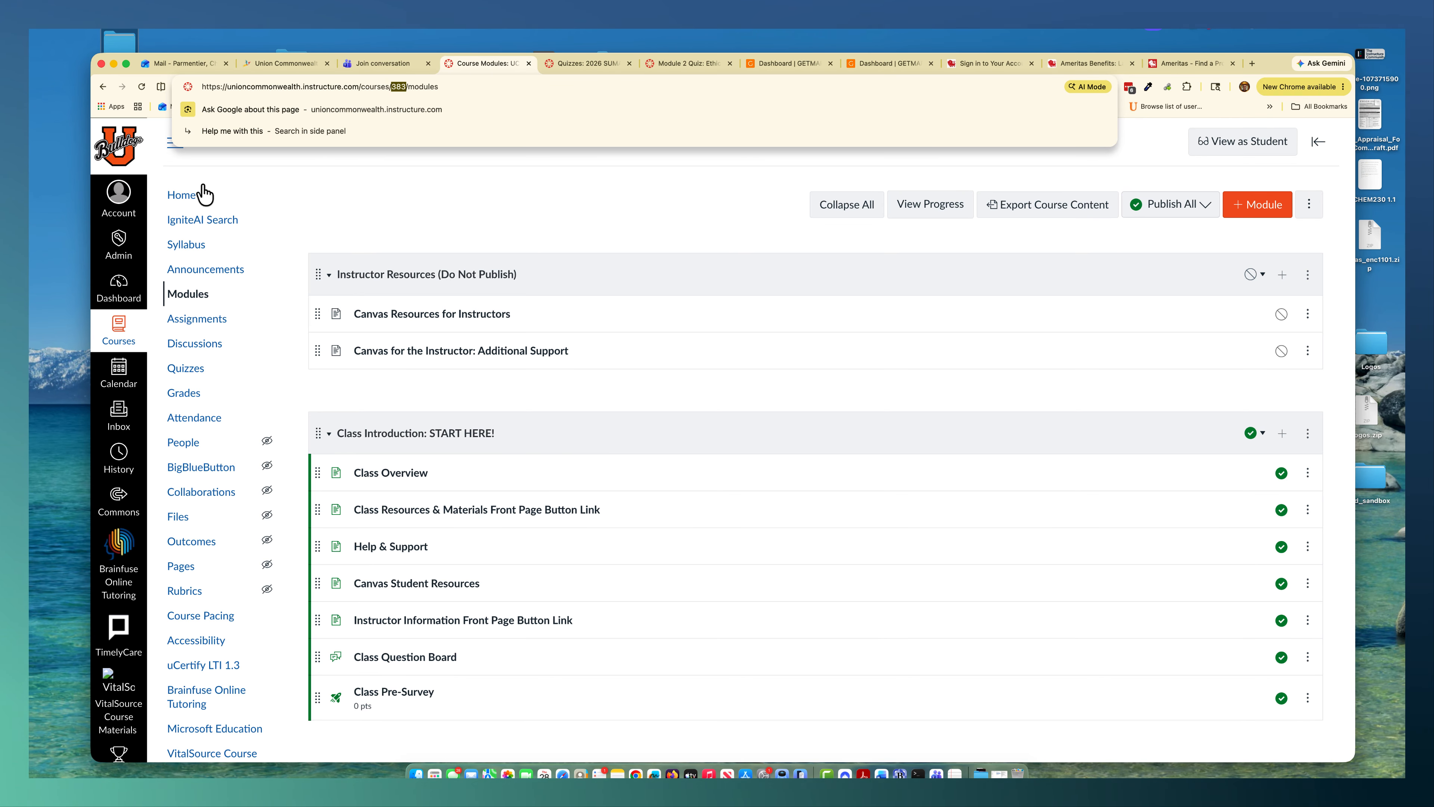
Open the sandbox course's Home page, highlight the course ID in its URL, and open the course Settings
left_click(185, 195)
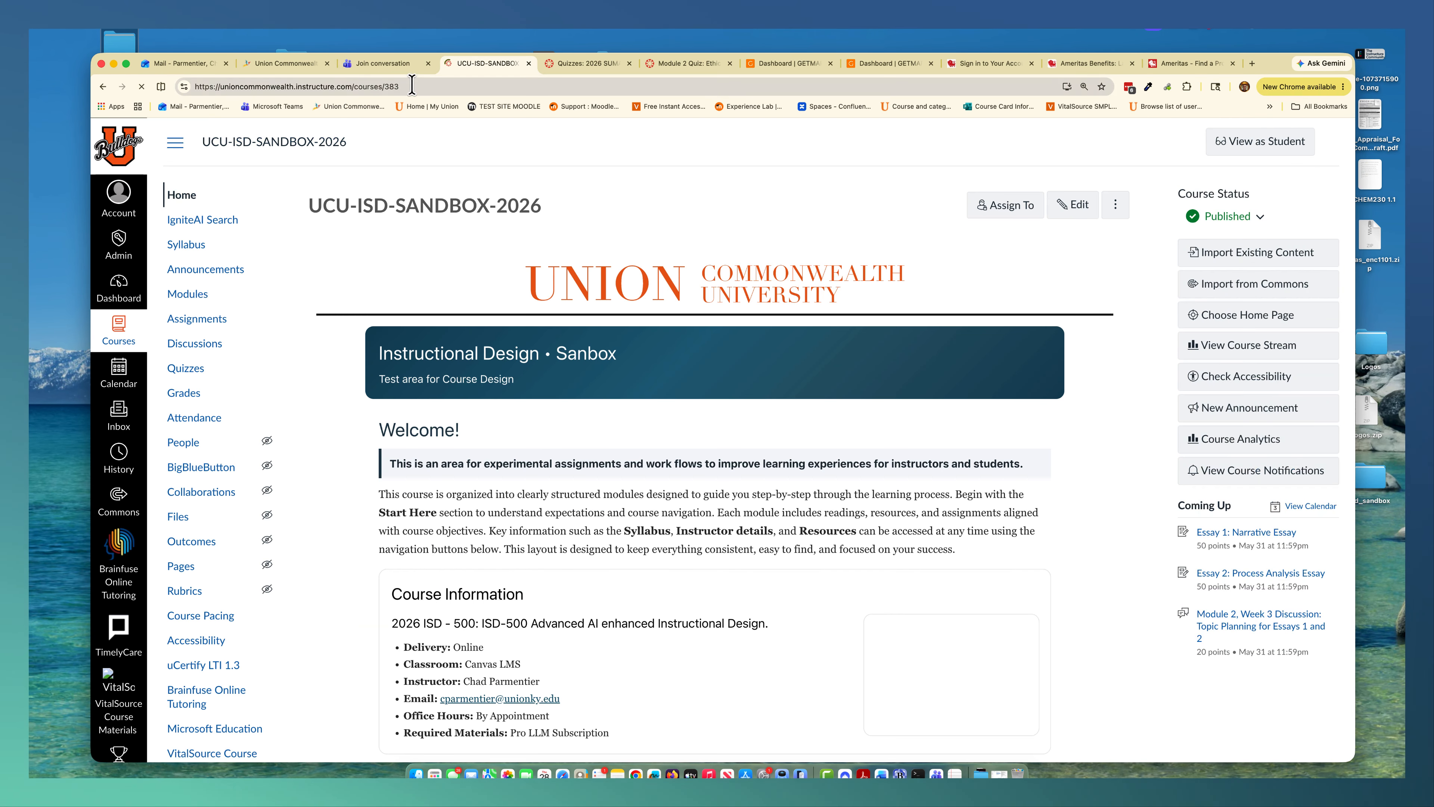
double_click(382, 86)
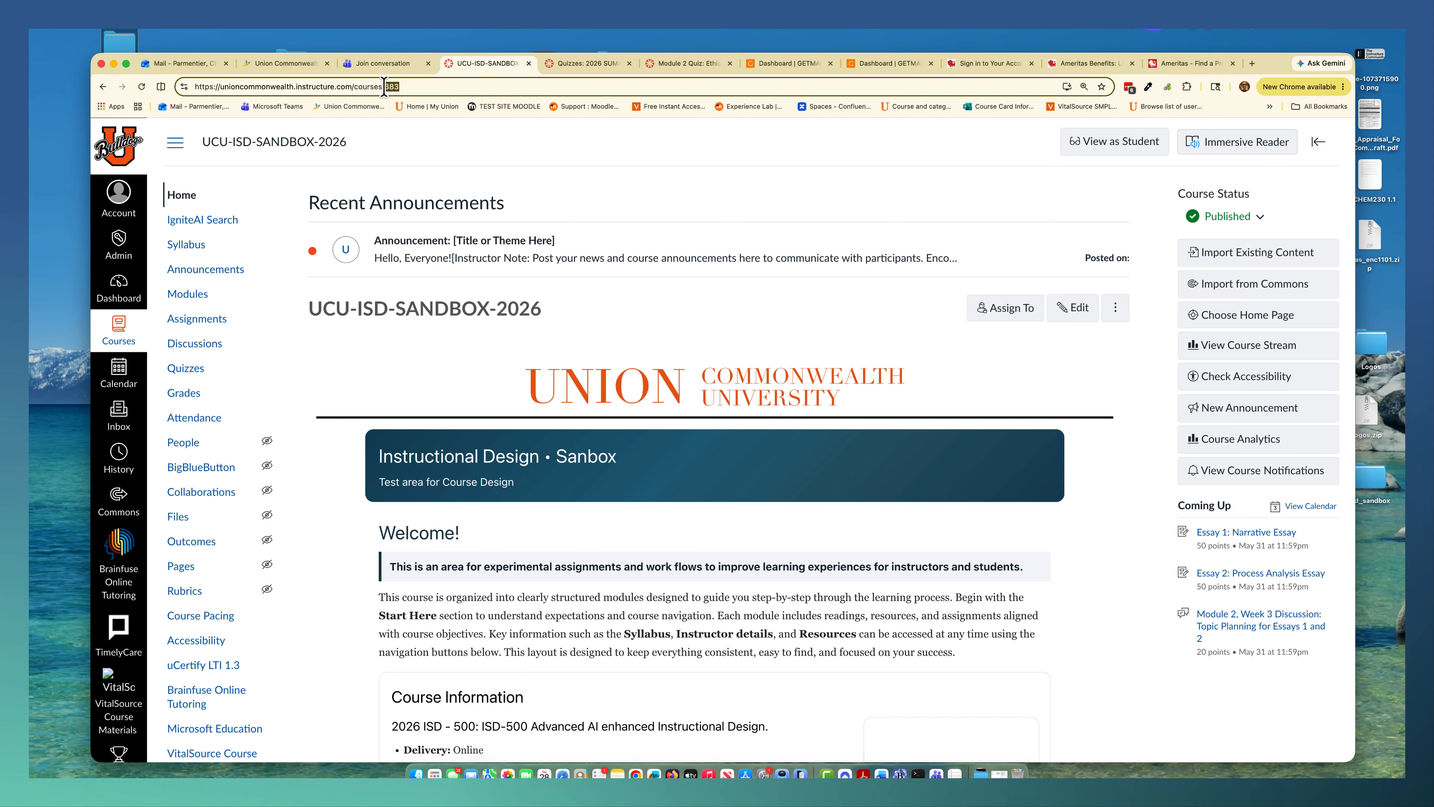
scroll(254, 542, "down", 2)
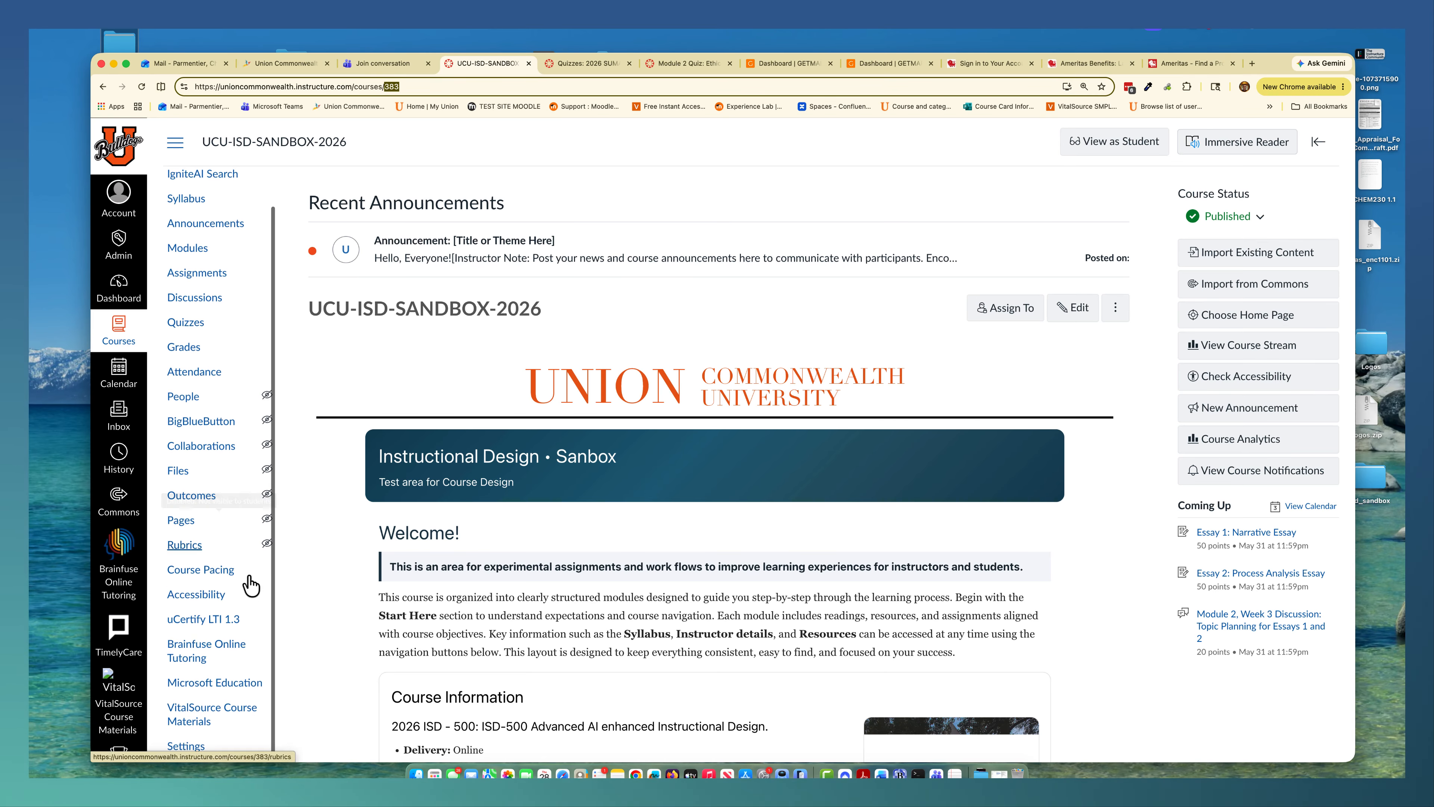
left_click(185, 750)
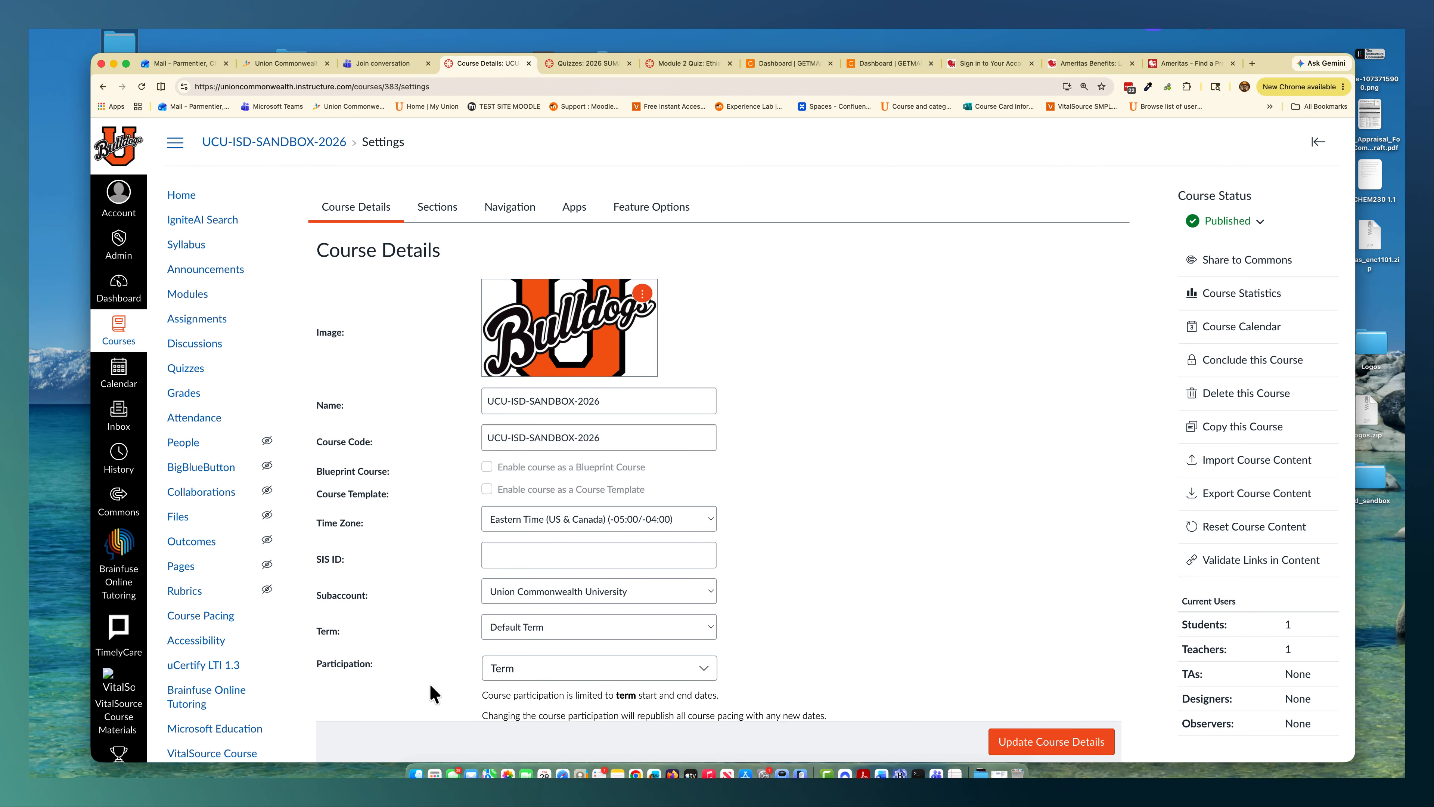
Look through the sandbox course's Course Details settings down to the grading scheme, returning to the SIS ID field
scroll(434, 692, "down", 10)
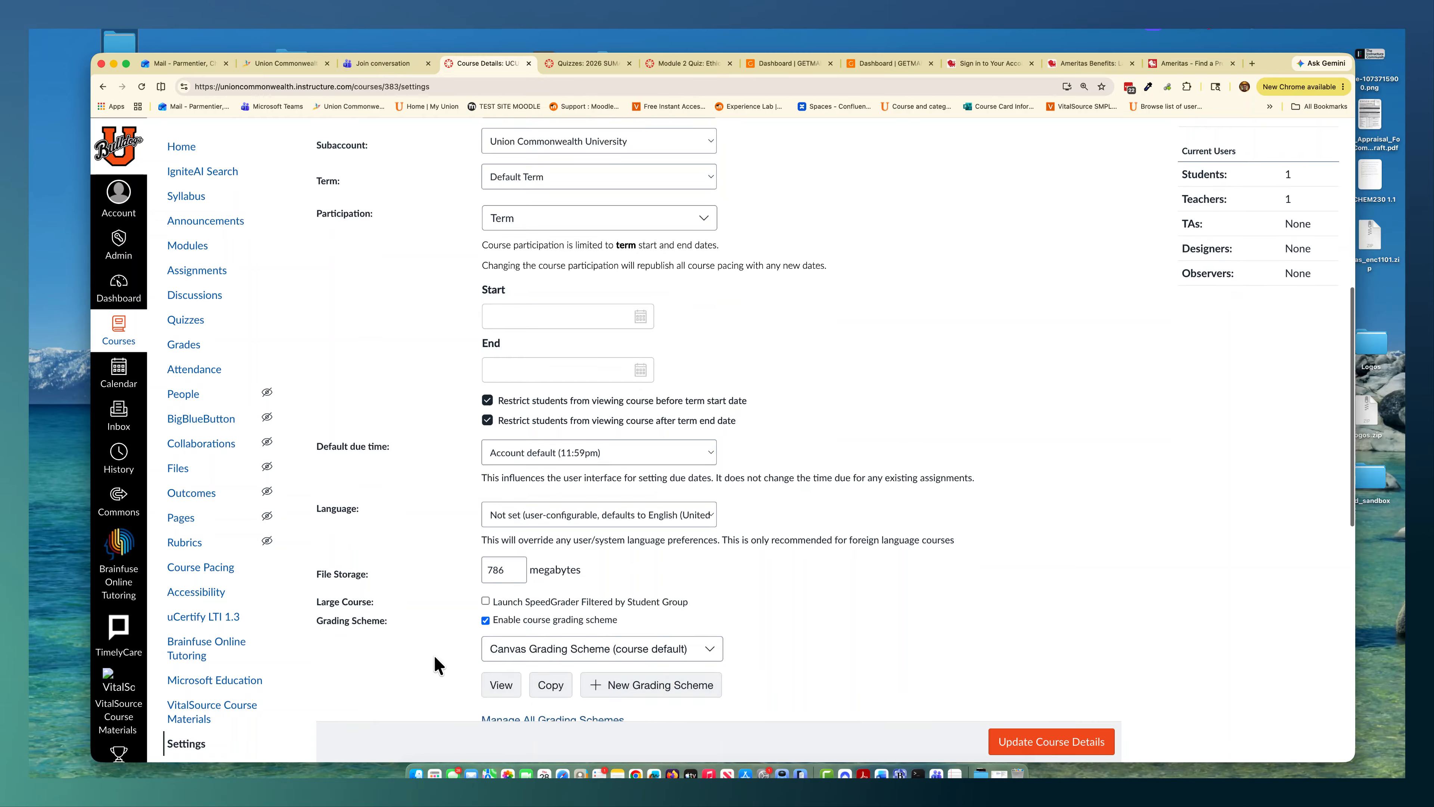
scroll(434, 655, "down", 5)
scroll(434, 655, "up", 8)
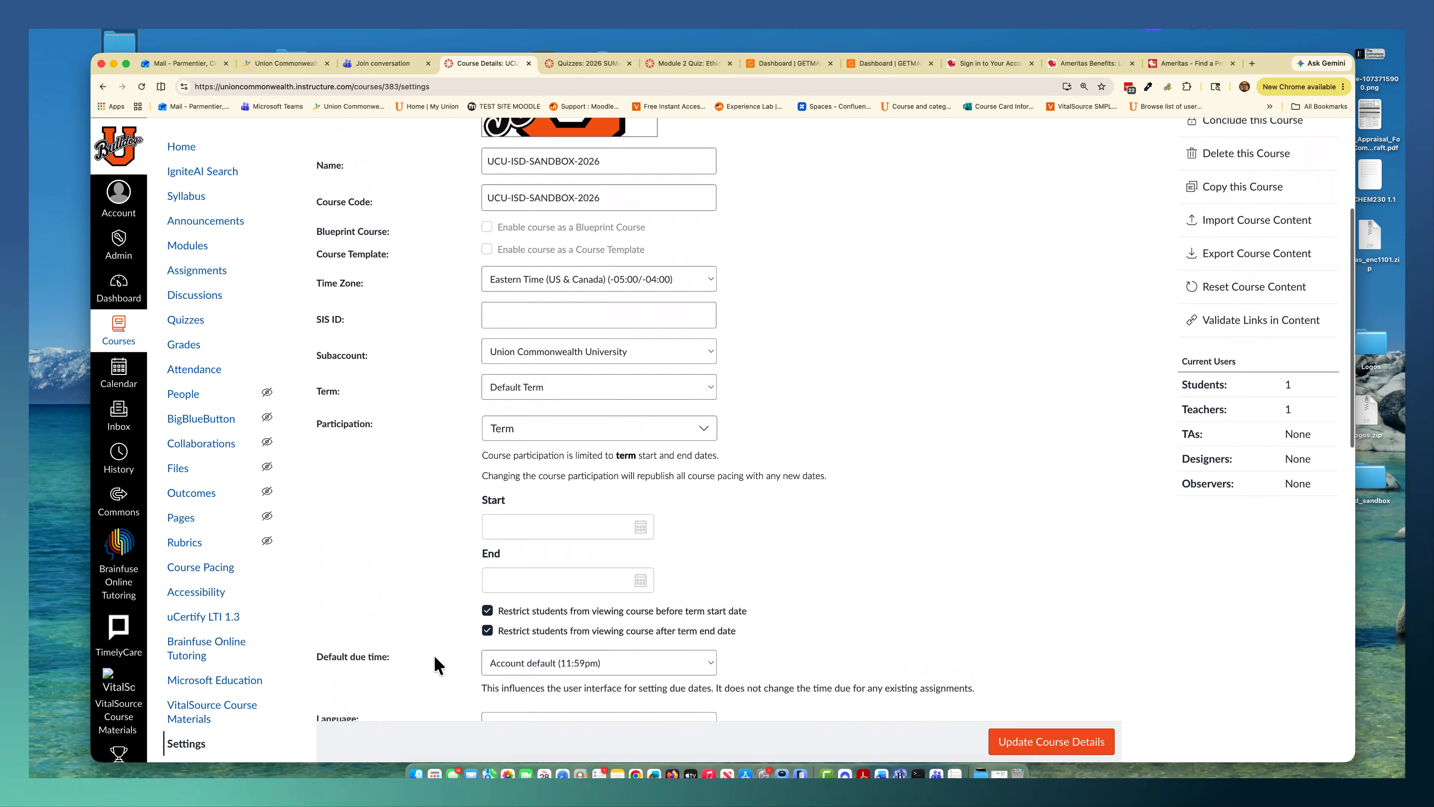
scroll(433, 654, "up", 1)
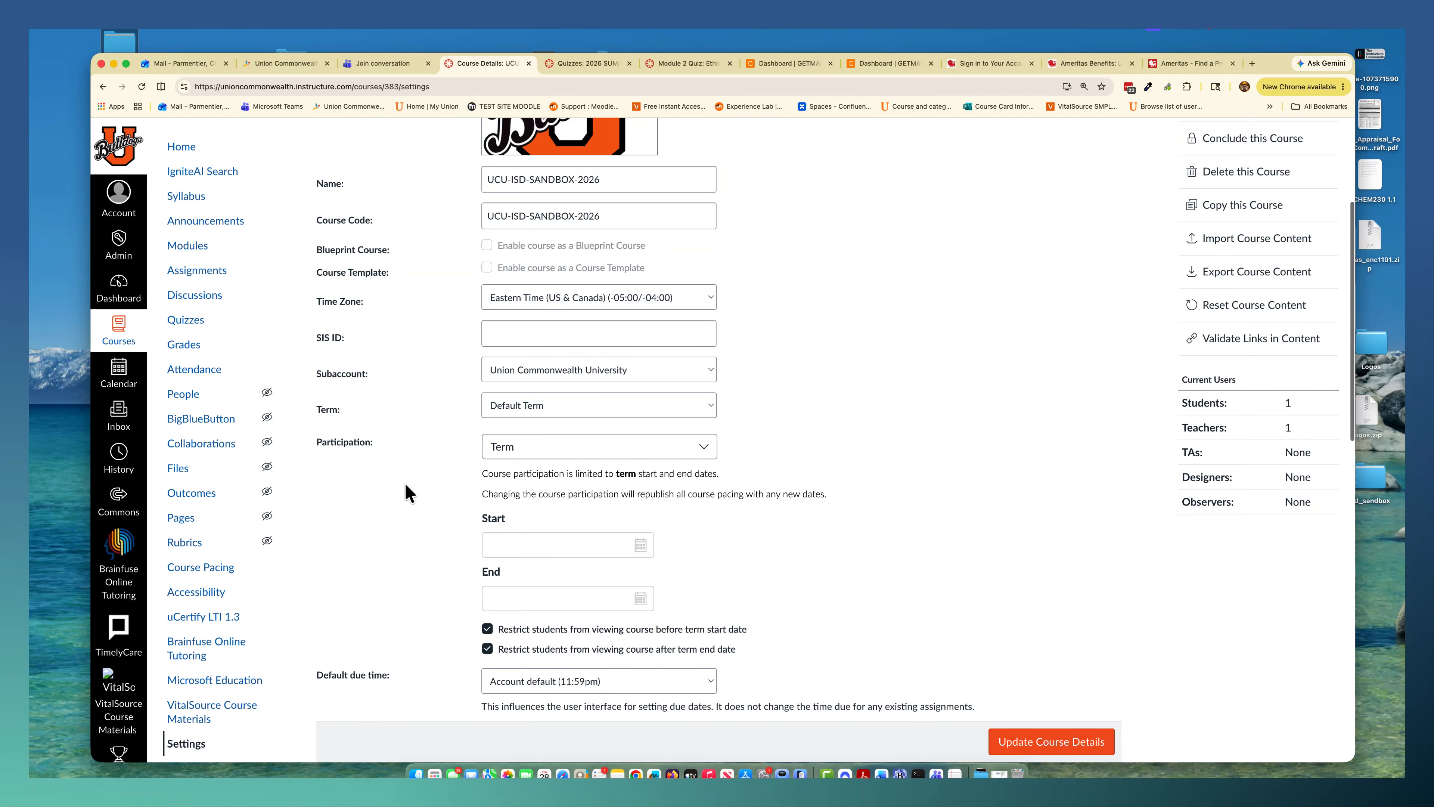
triple_click(341, 339)
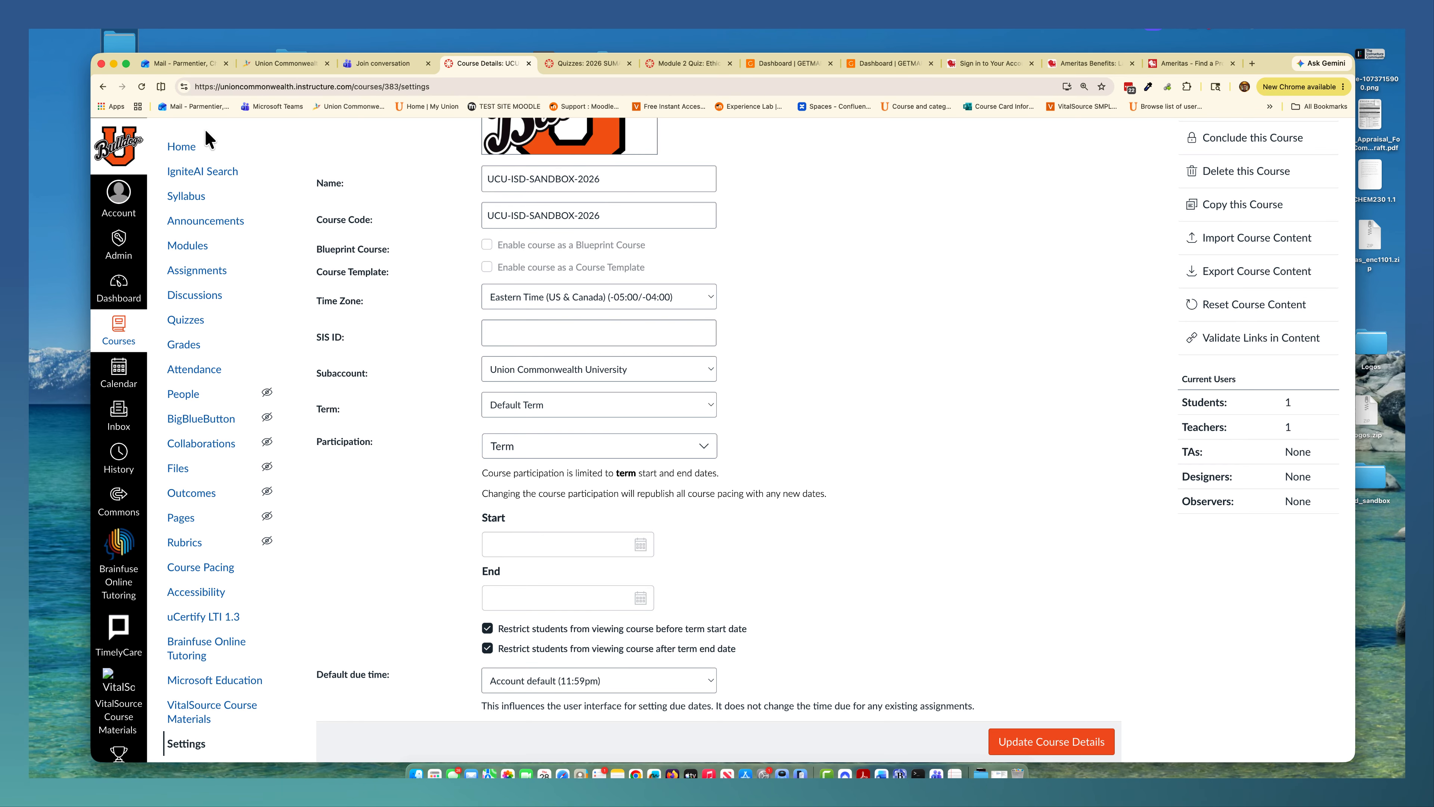
Open the sandbox course's Home page, go to its Modules page, and look over the existing modules
left_click(182, 148)
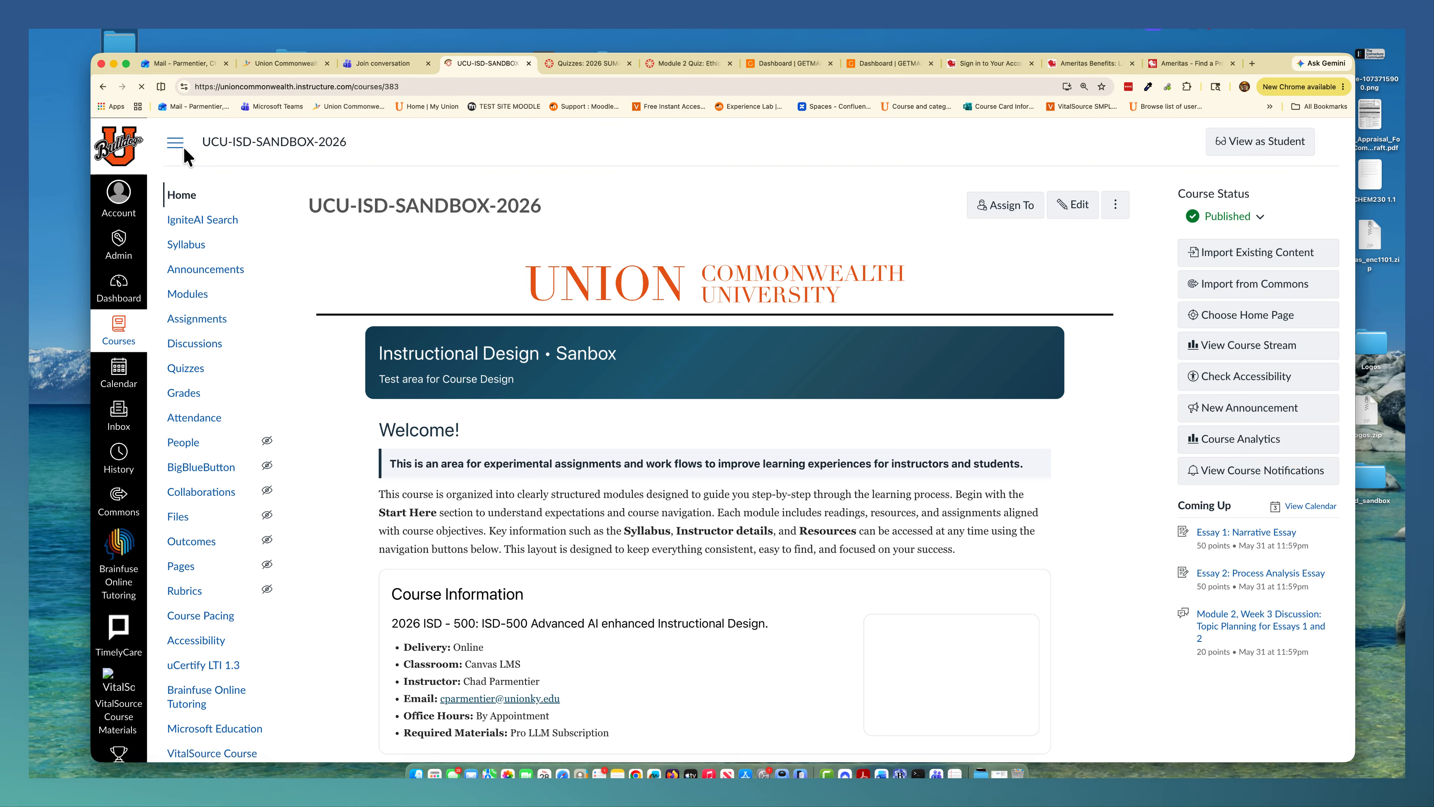
left_click(196, 297)
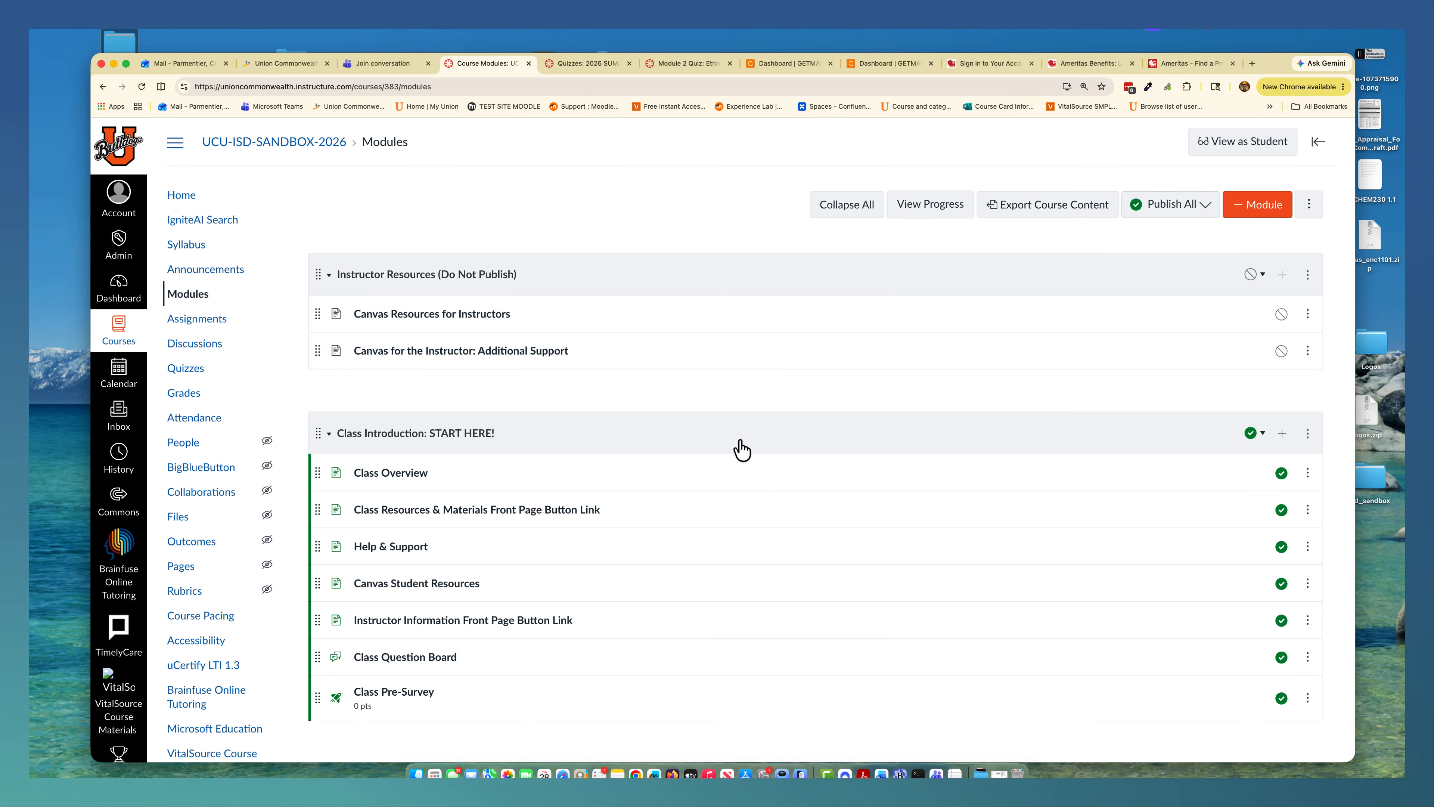
scroll(736, 448, "down", 2)
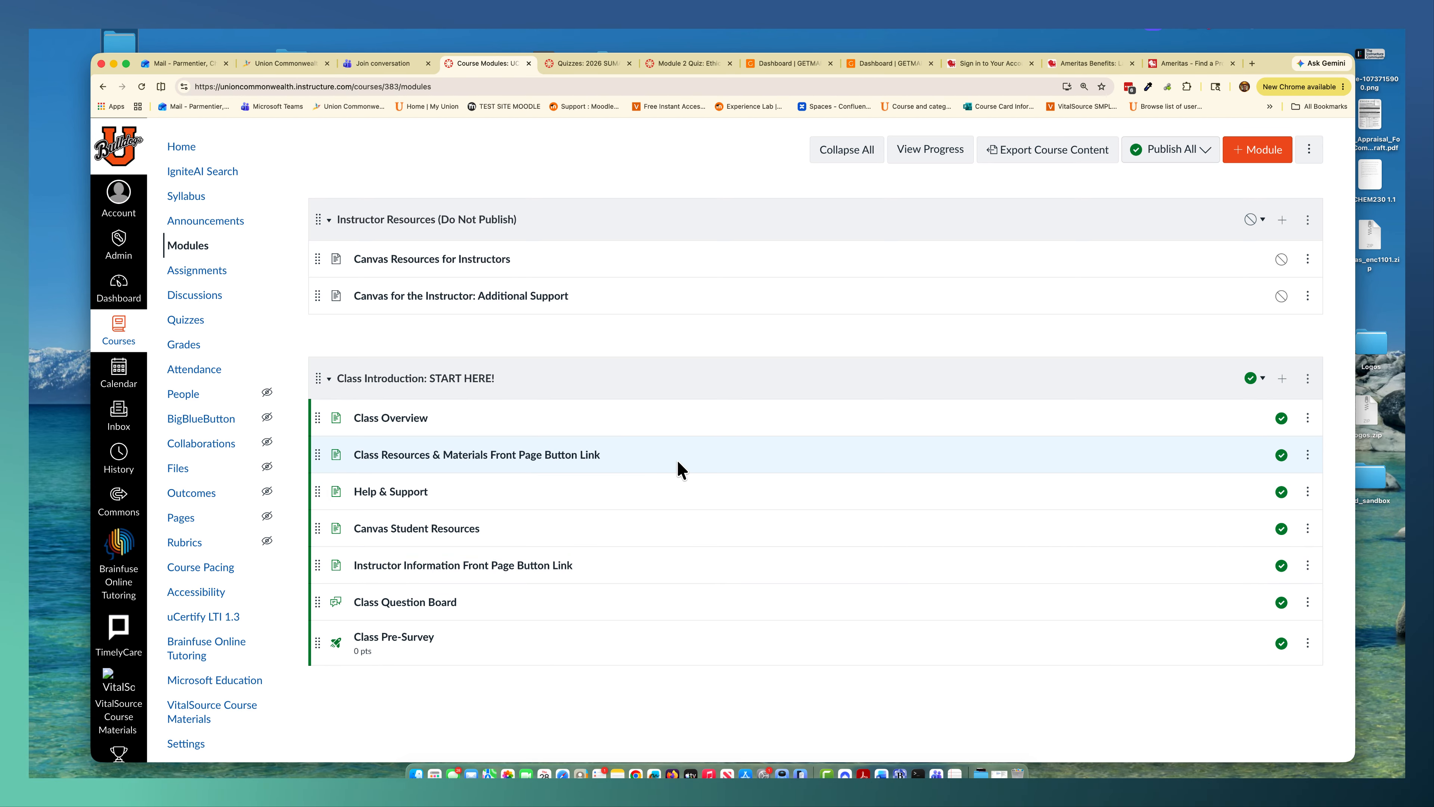
scroll(676, 484, "up", 2)
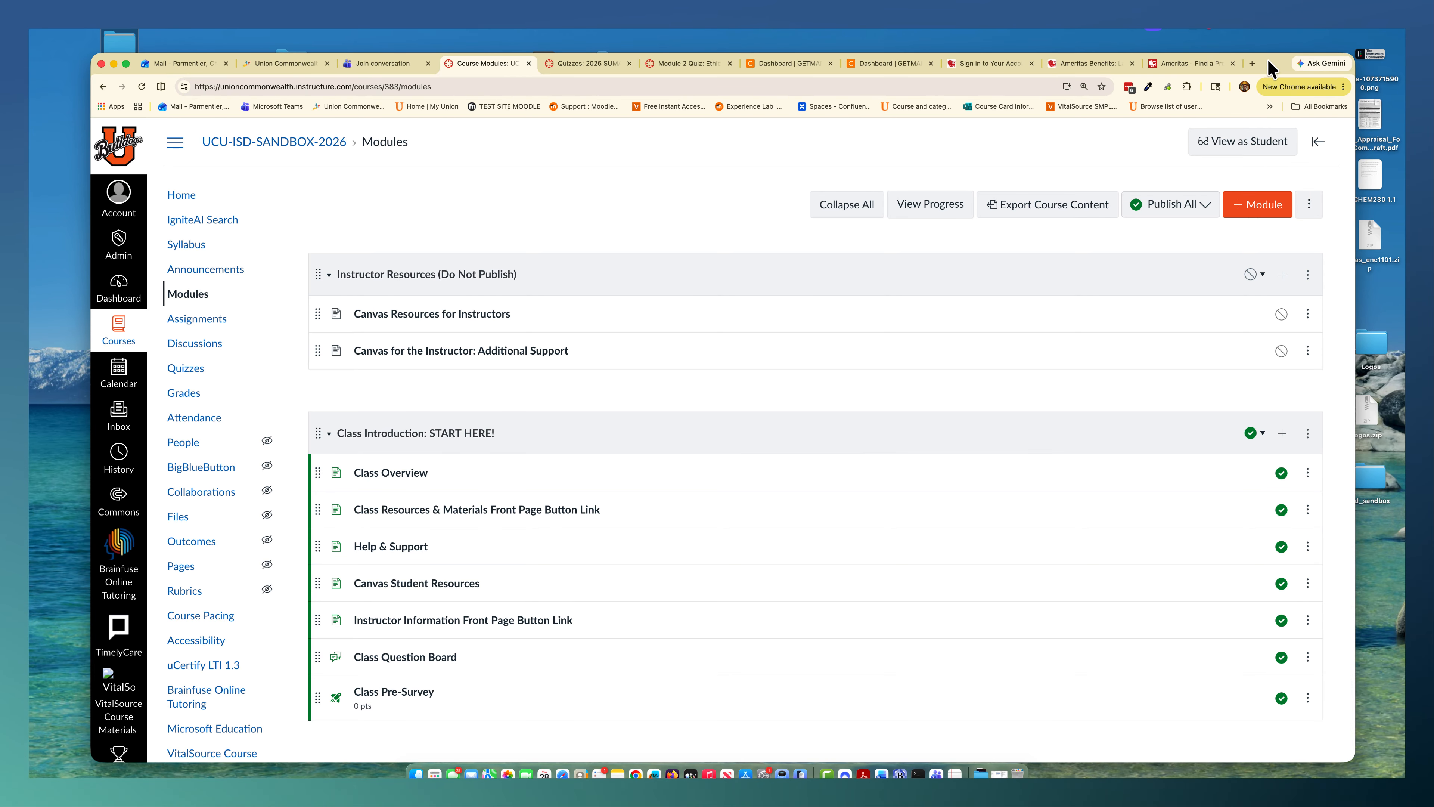
Move the Chrome window down to uncover Finder, switch to the isd_canvas_program folder, and preview config.json
left_click_drag(1268, 67, 1269, 120)
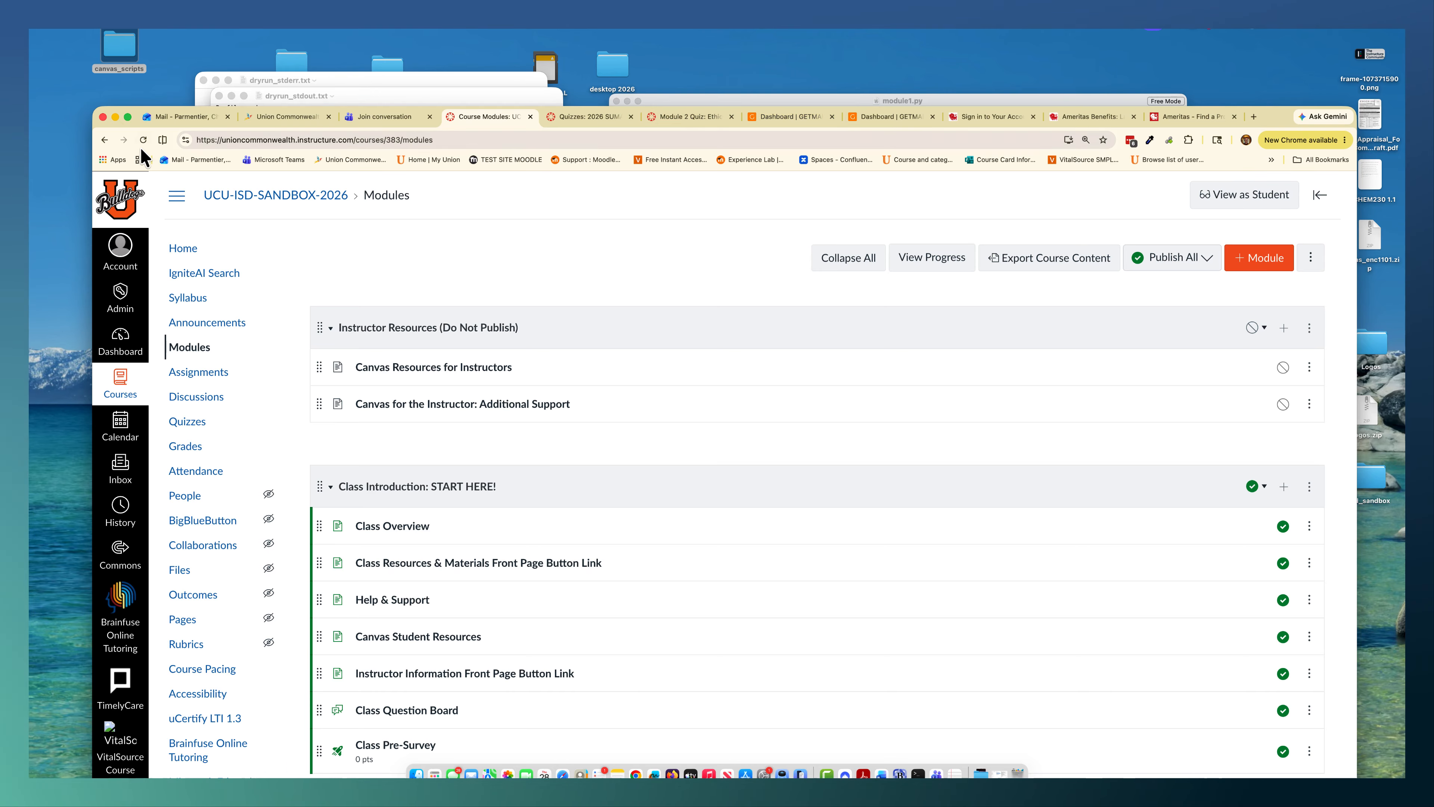
left_click_drag(111, 124, 107, 187)
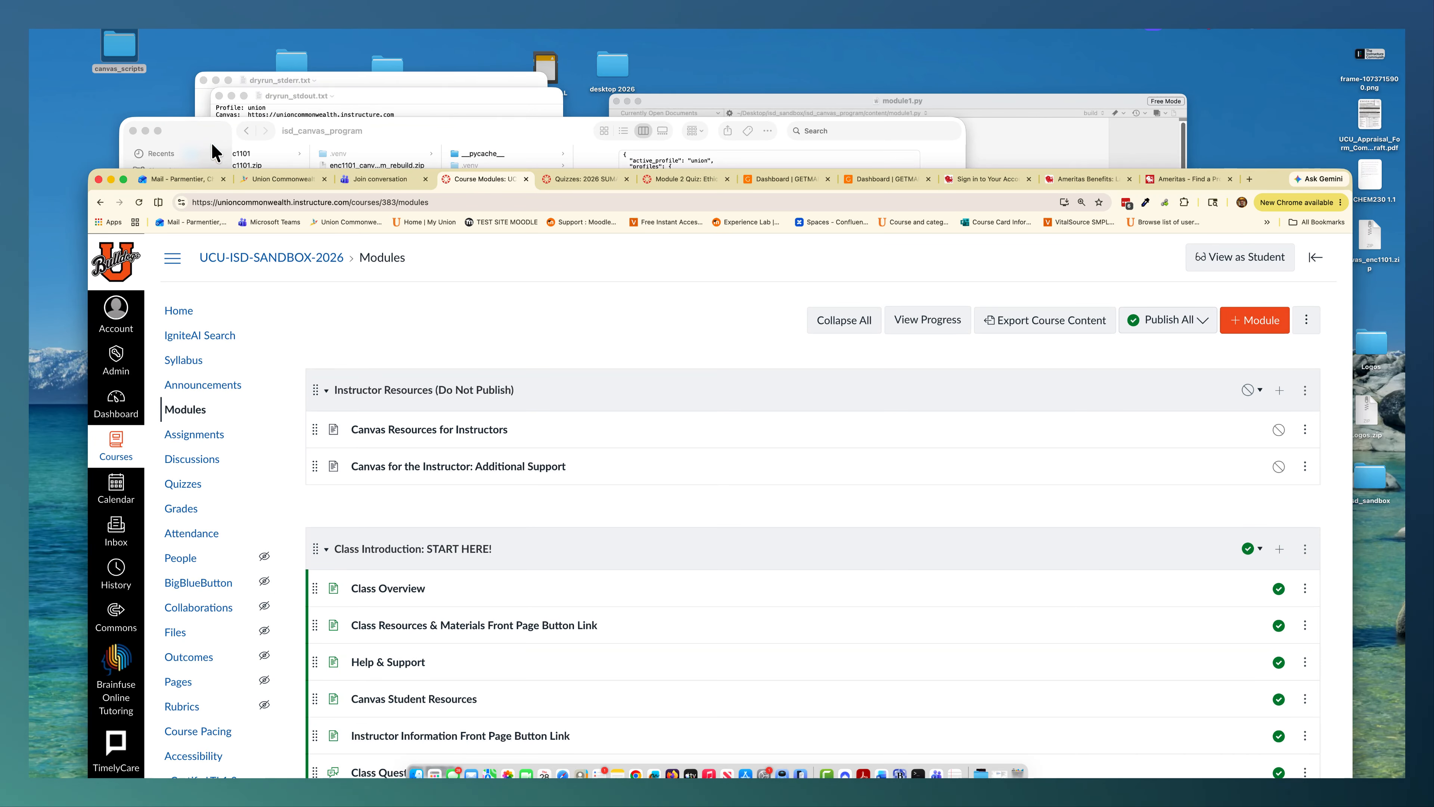
left_click(367, 126)
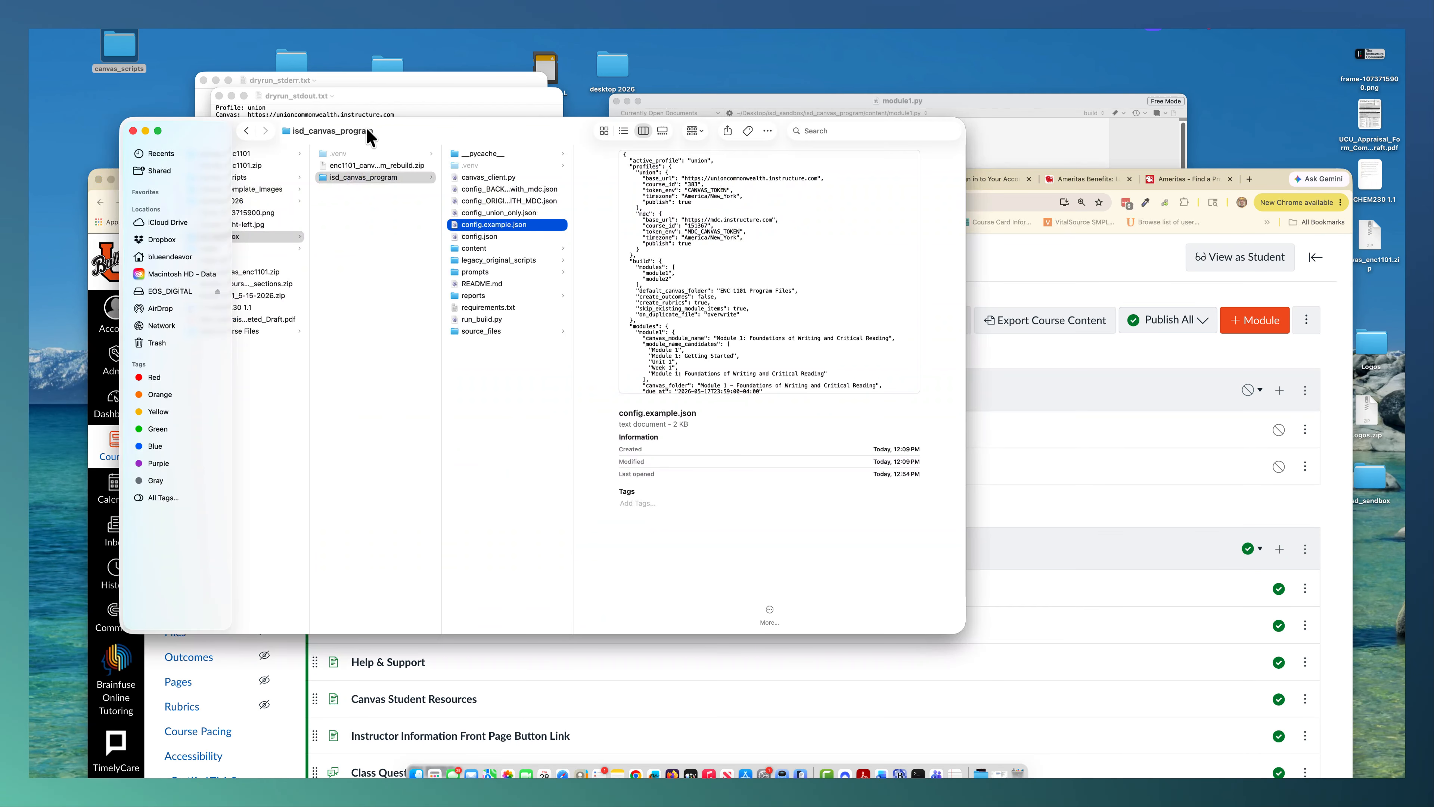
left_click(491, 239)
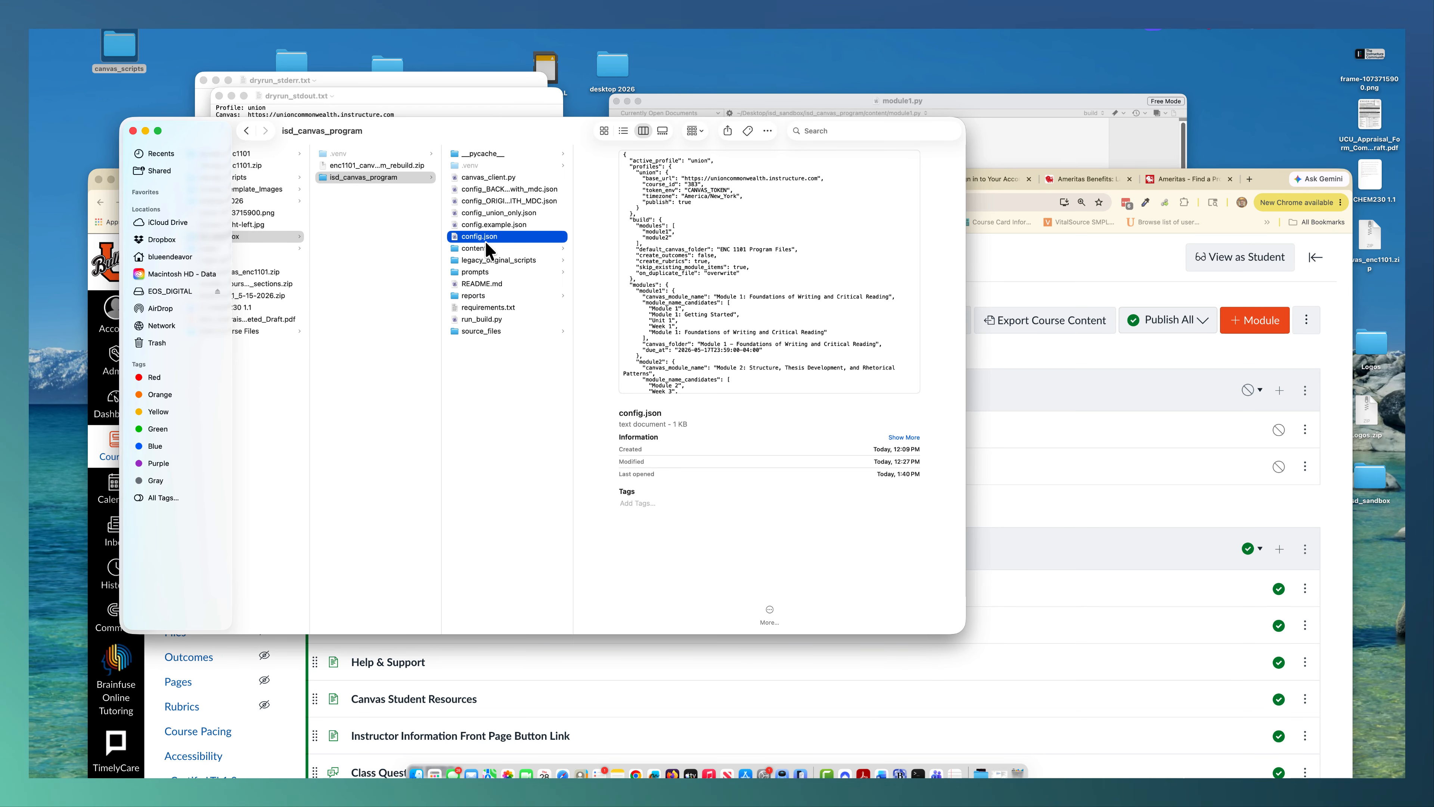
Show the files in the content folder and in the module1 and module2 subfolders of legacy_original_scripts
left_click(480, 251)
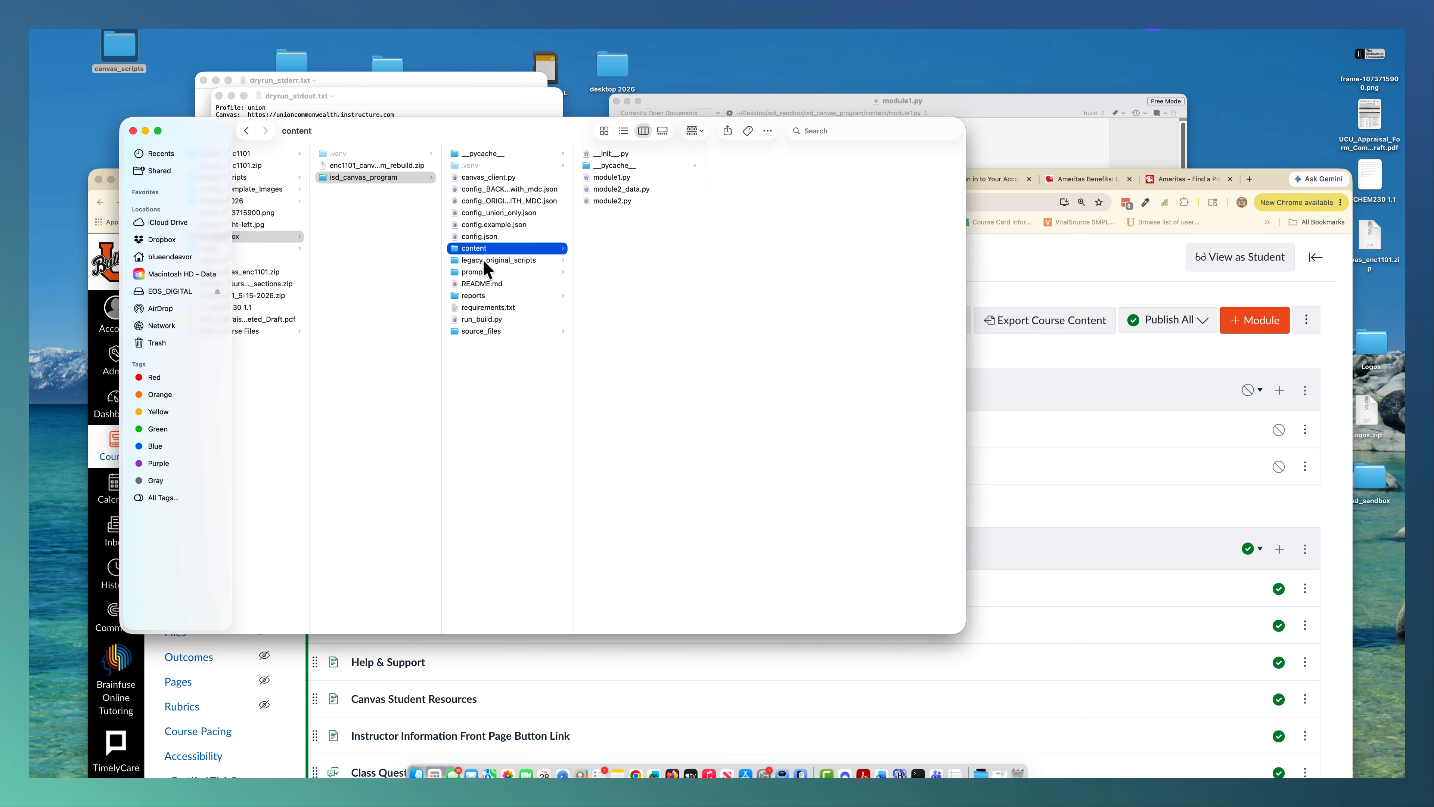
left_click(486, 263)
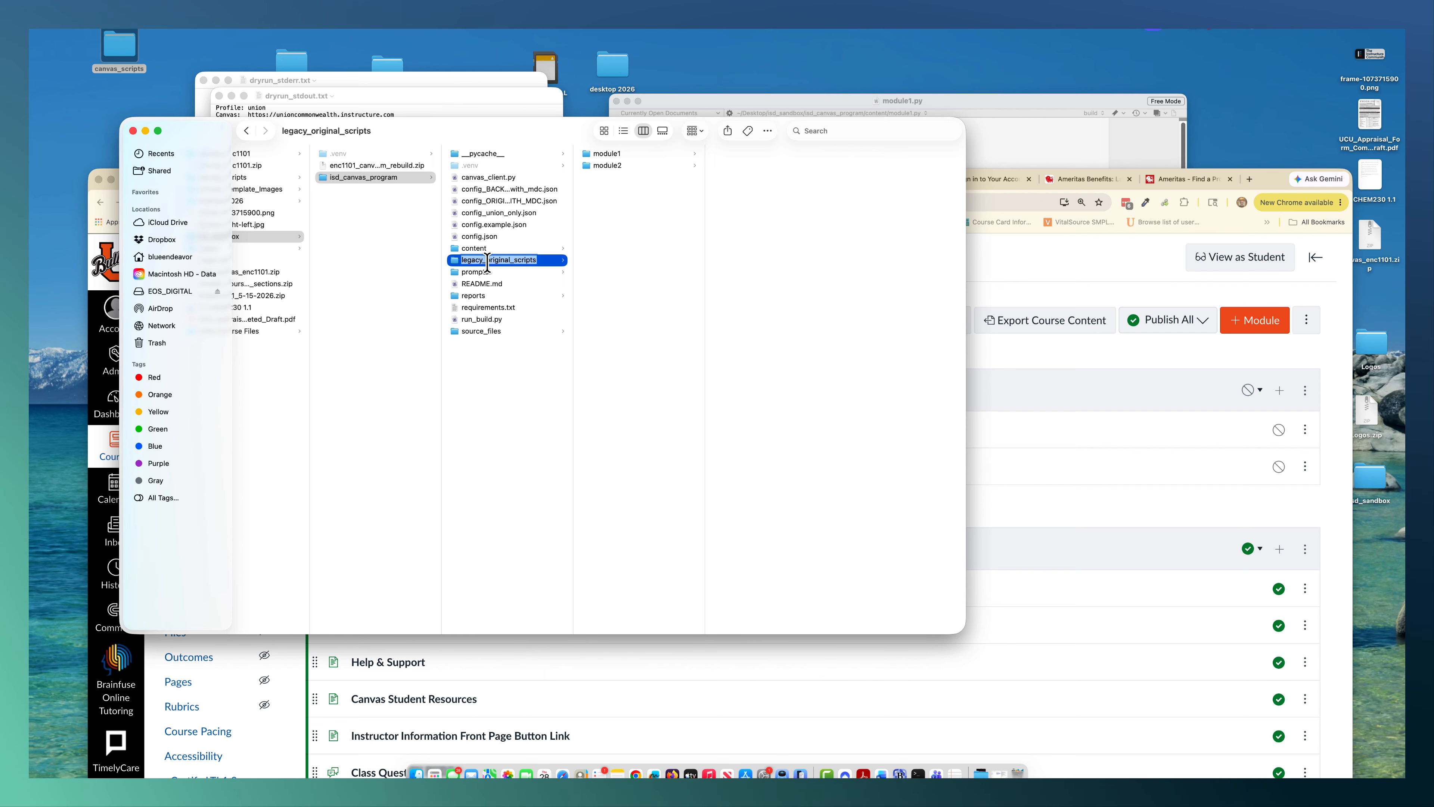
left_click(615, 156)
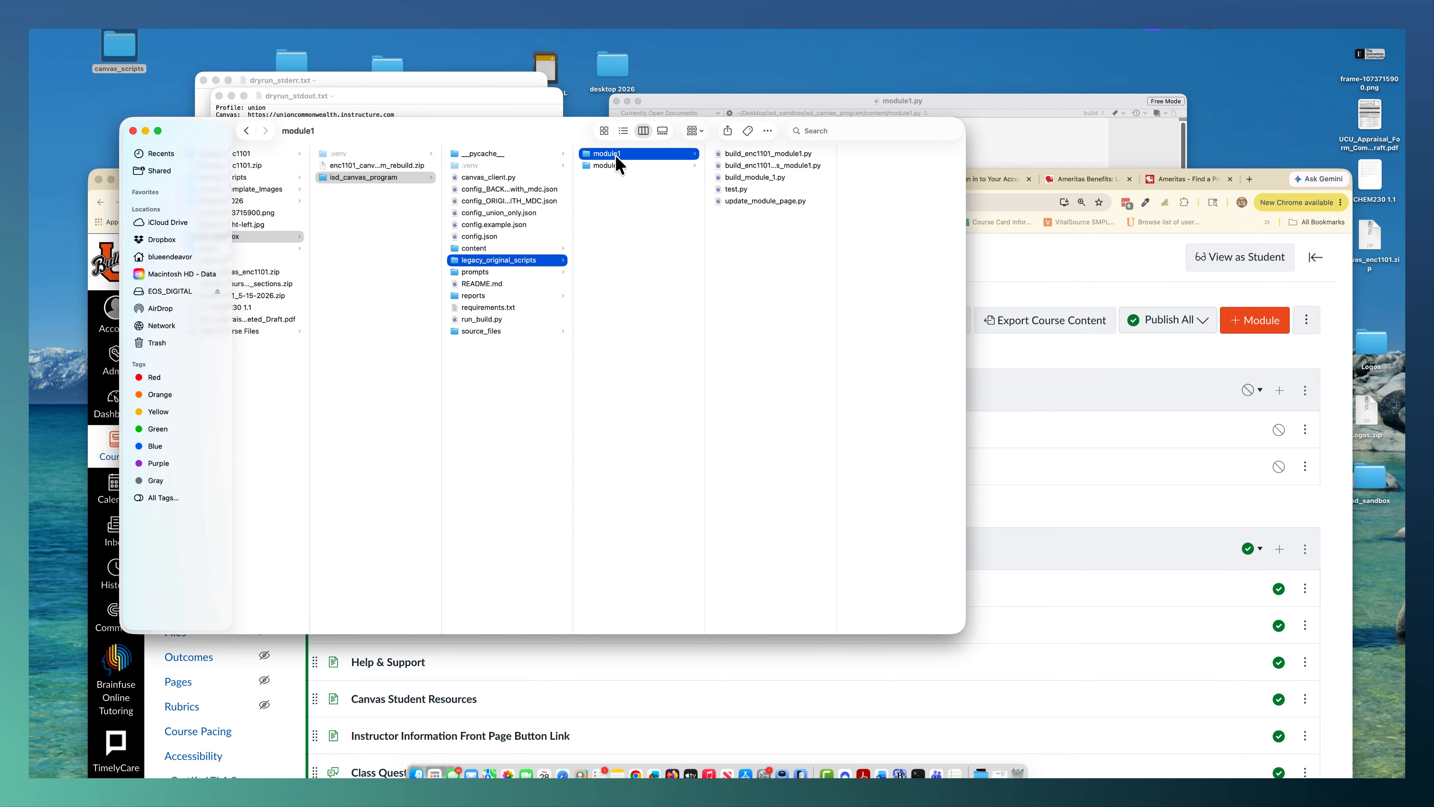
left_click(612, 165)
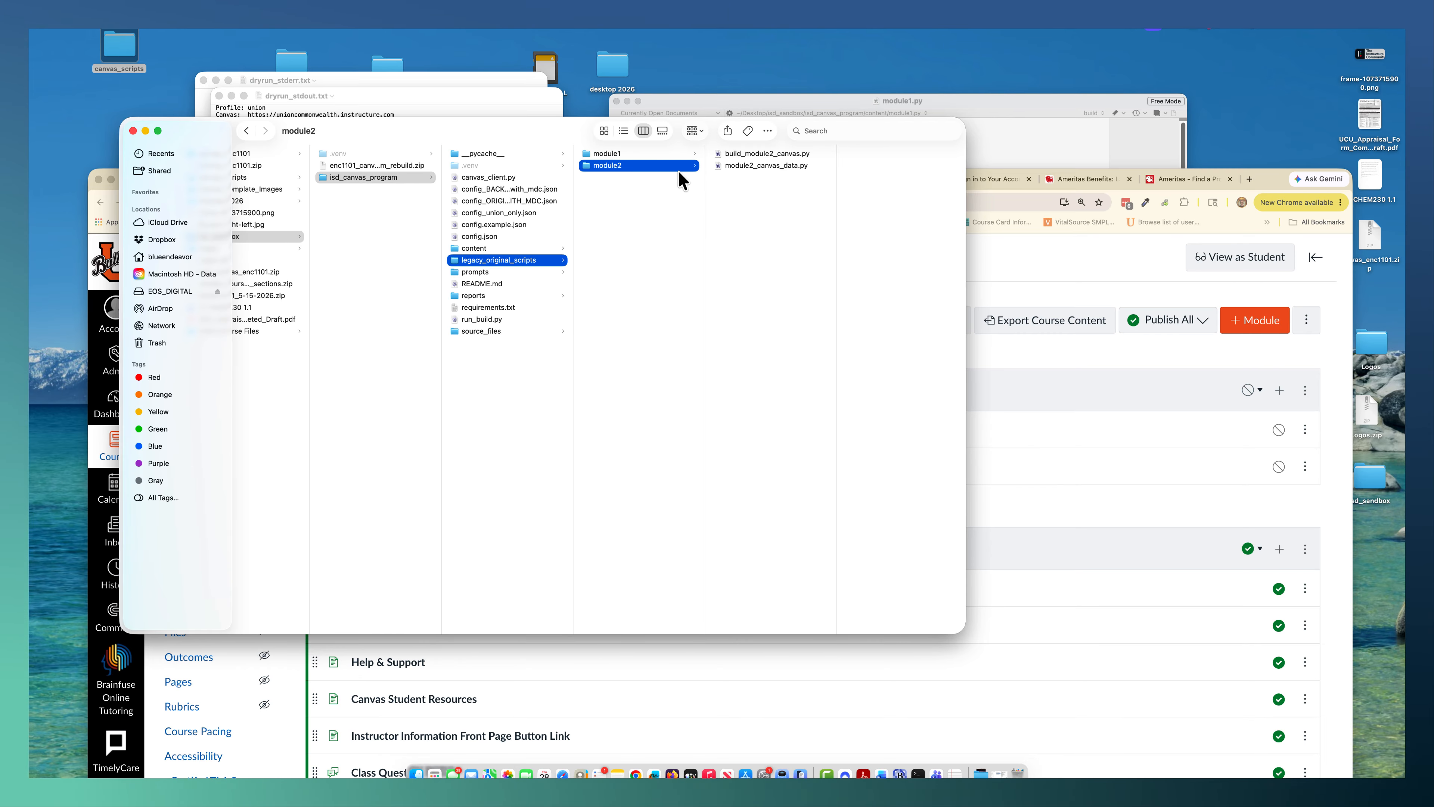
Open AI_BUILD_DIRECTIONS.md from the prompts folder and read through its sections, including How to Add a Future Module and Canvas API Behavior
left_click(480, 273)
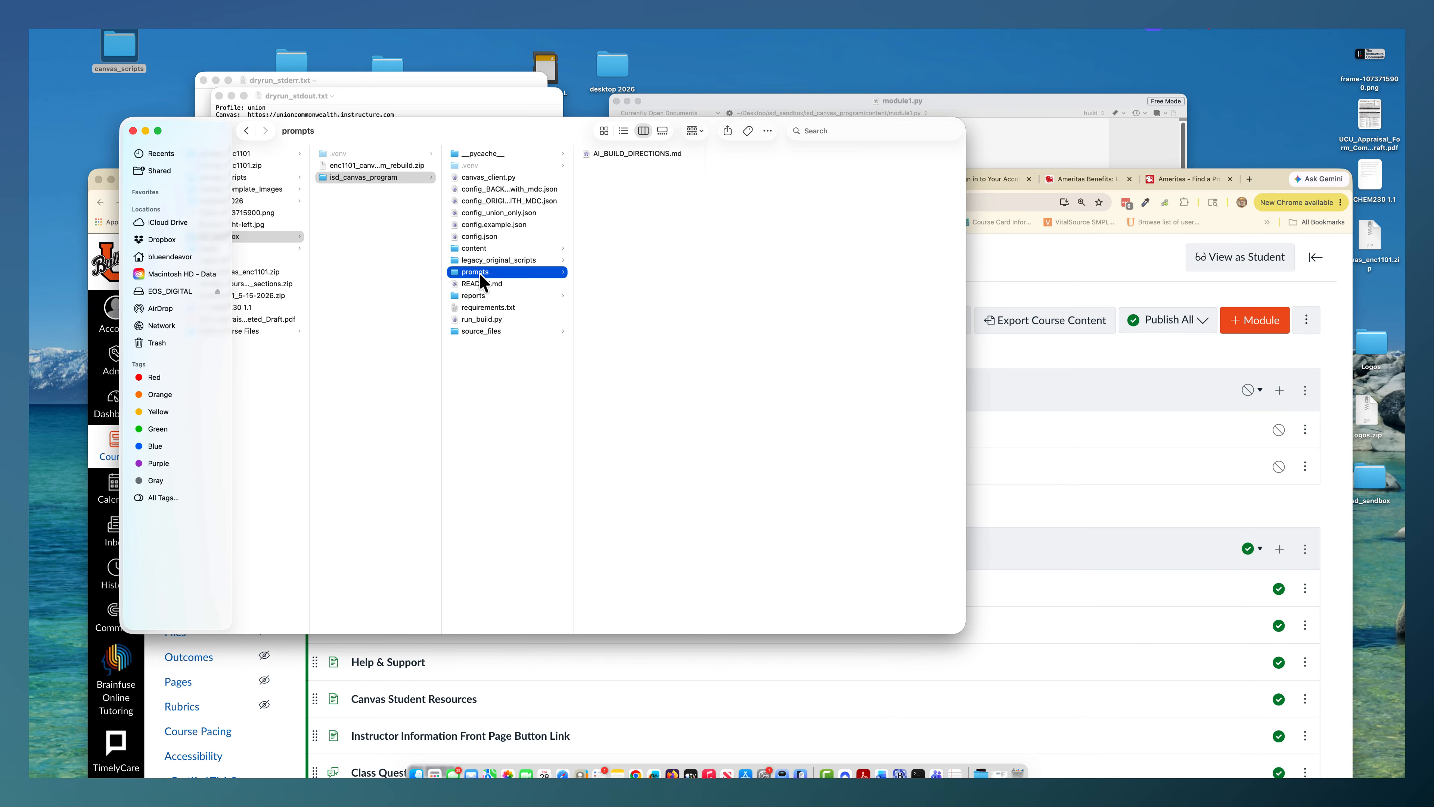
double_click(626, 155)
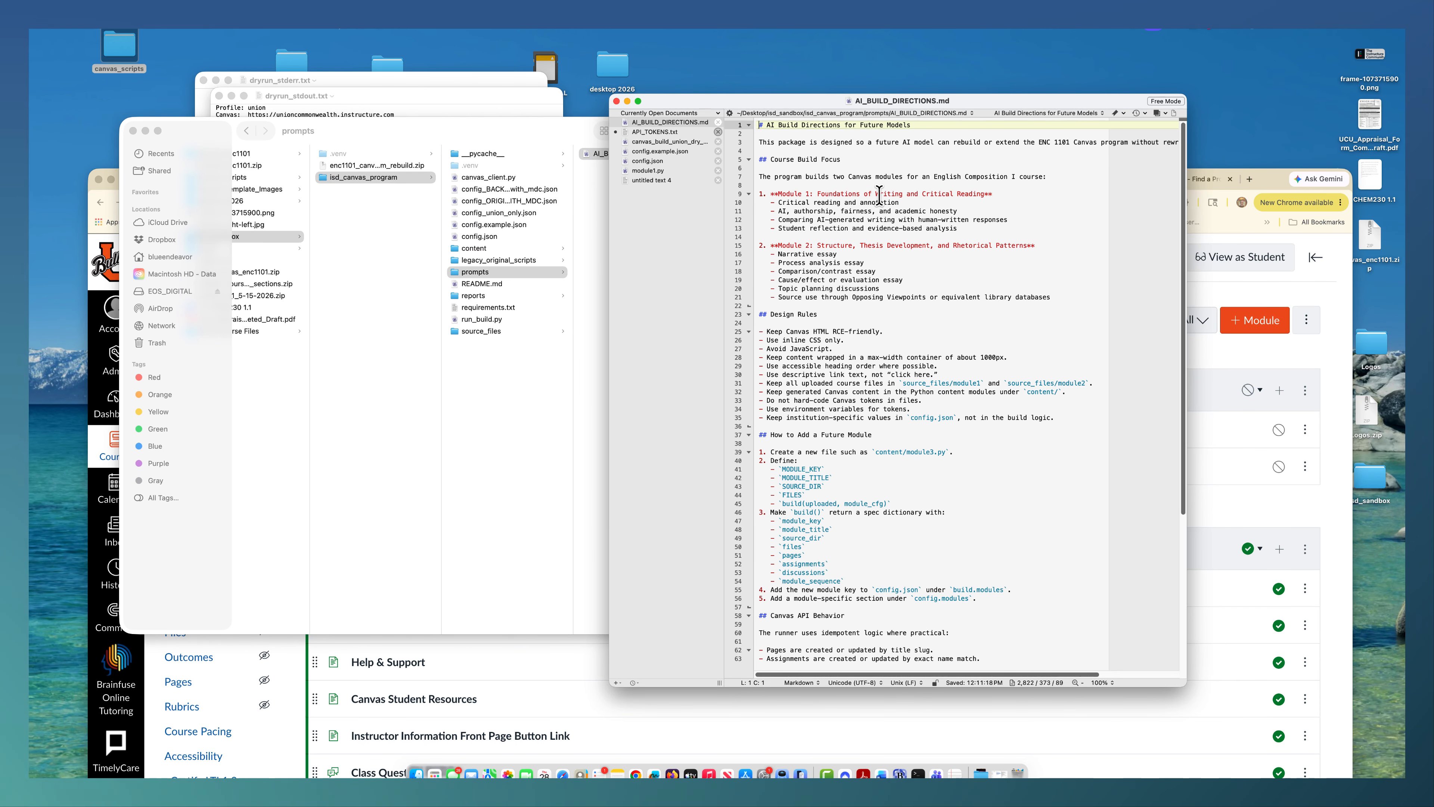
scroll(863, 209, "down", 5)
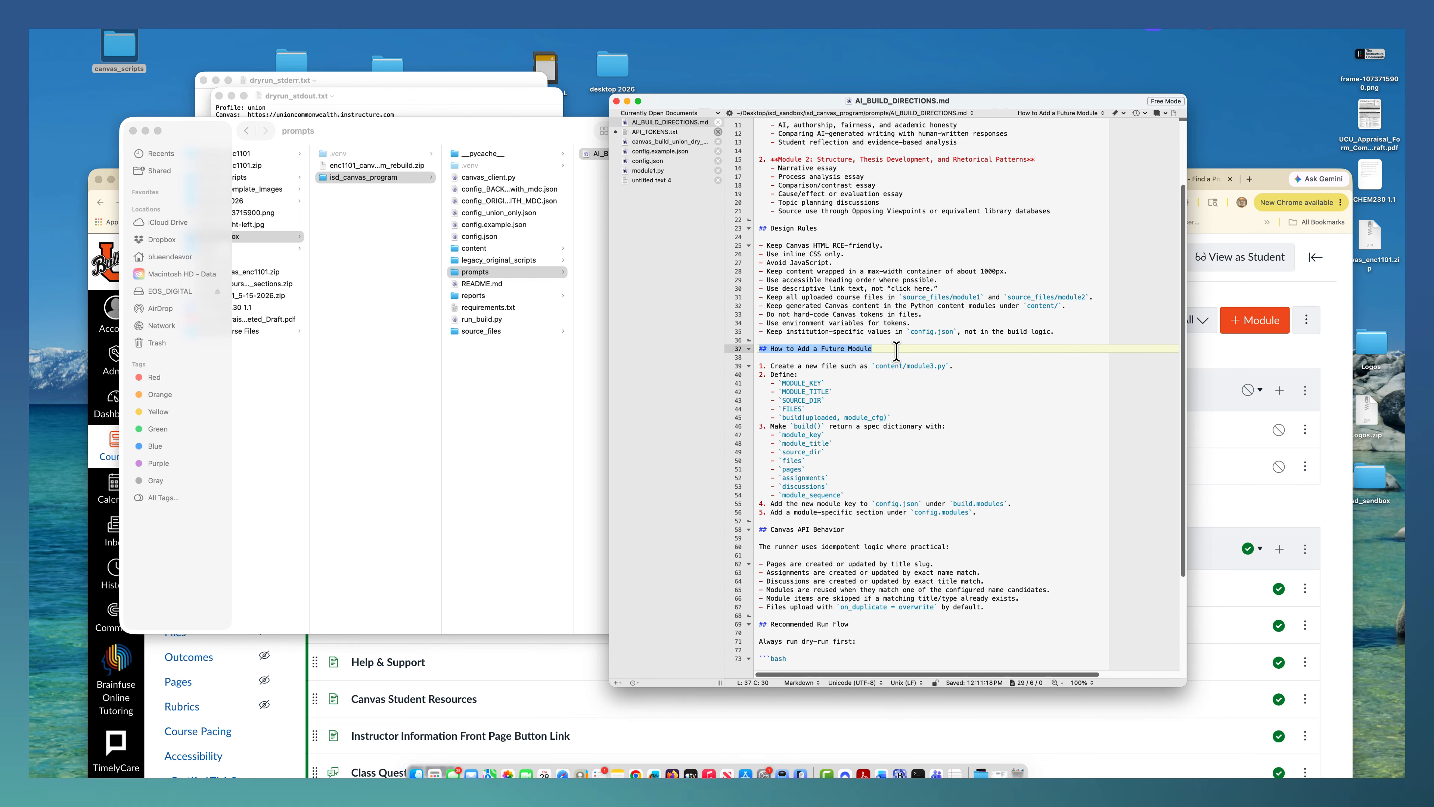
left_click(931, 383)
scroll(935, 386, "down", 5)
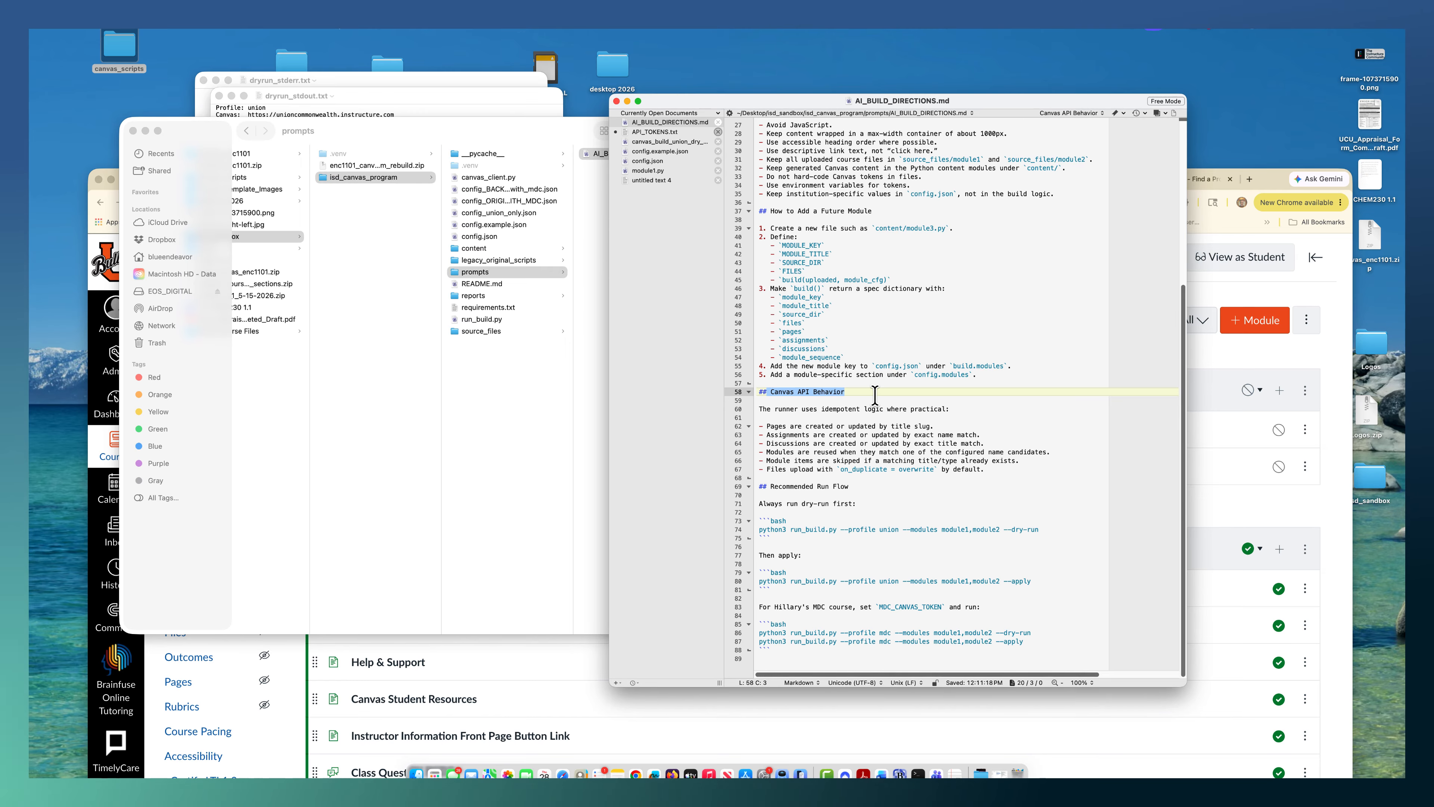
scroll(874, 394, "up", 8)
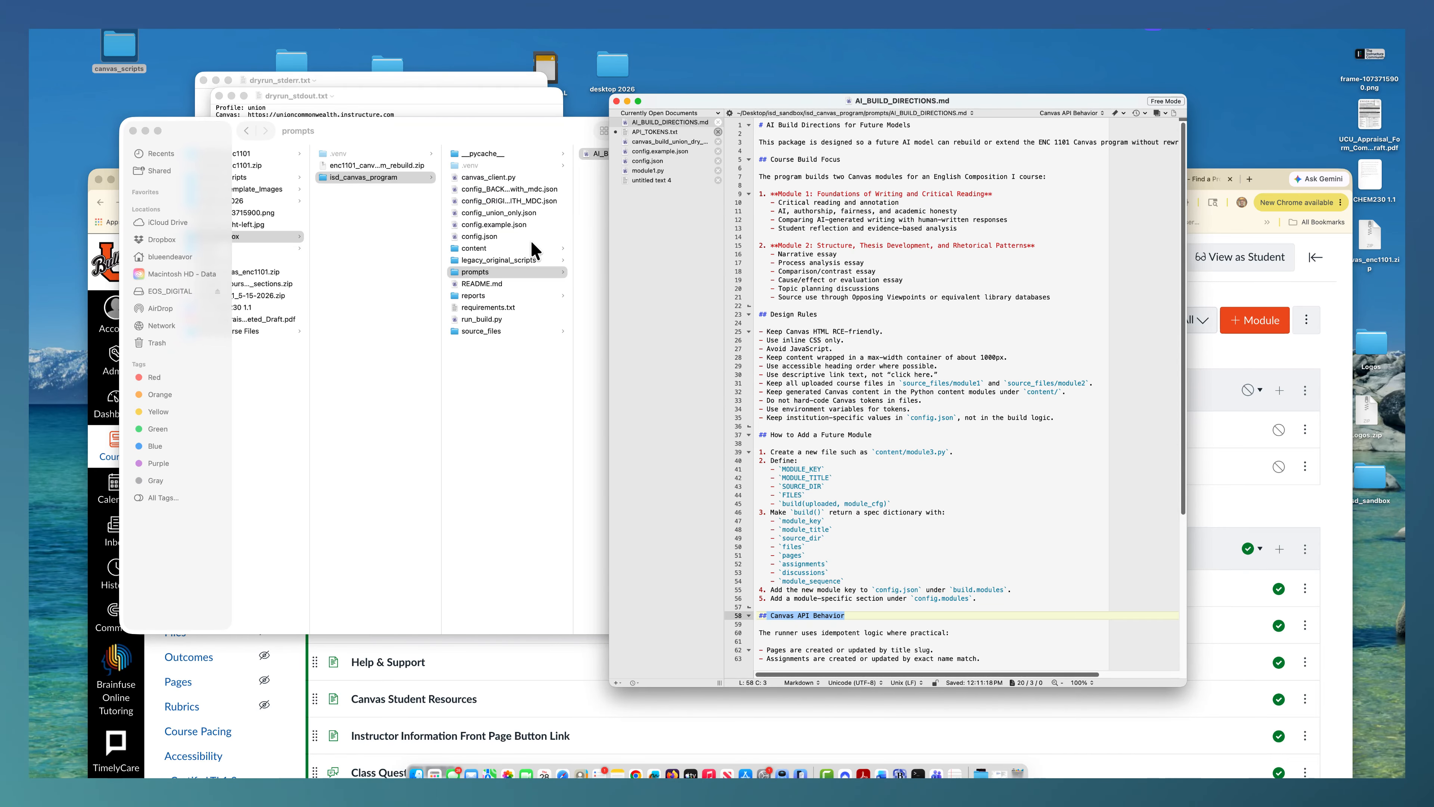
Return to Finder, open dryrun_stdout.txt from the reports folder, and look through the Module 1 page creation entries
left_click(477, 295)
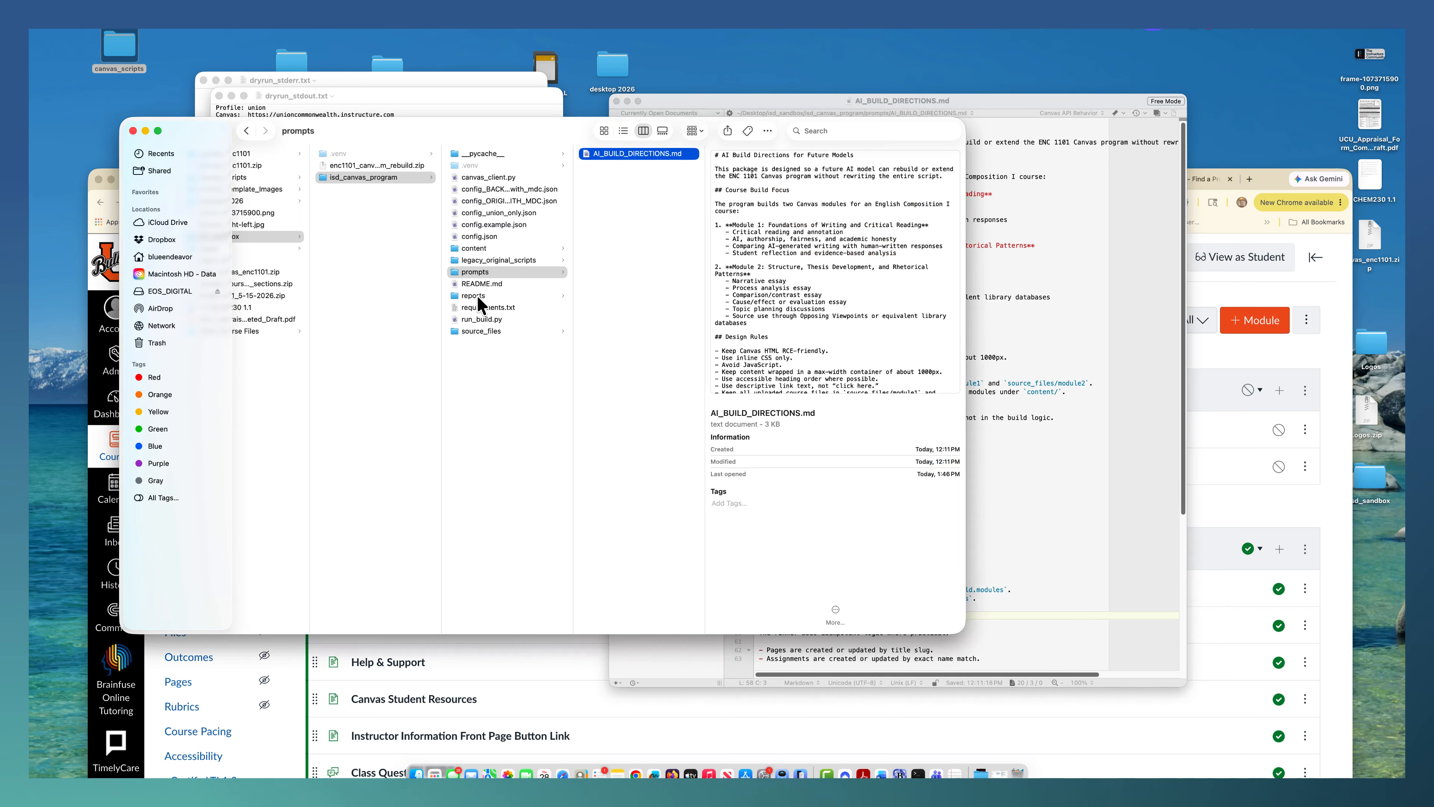
left_click(477, 295)
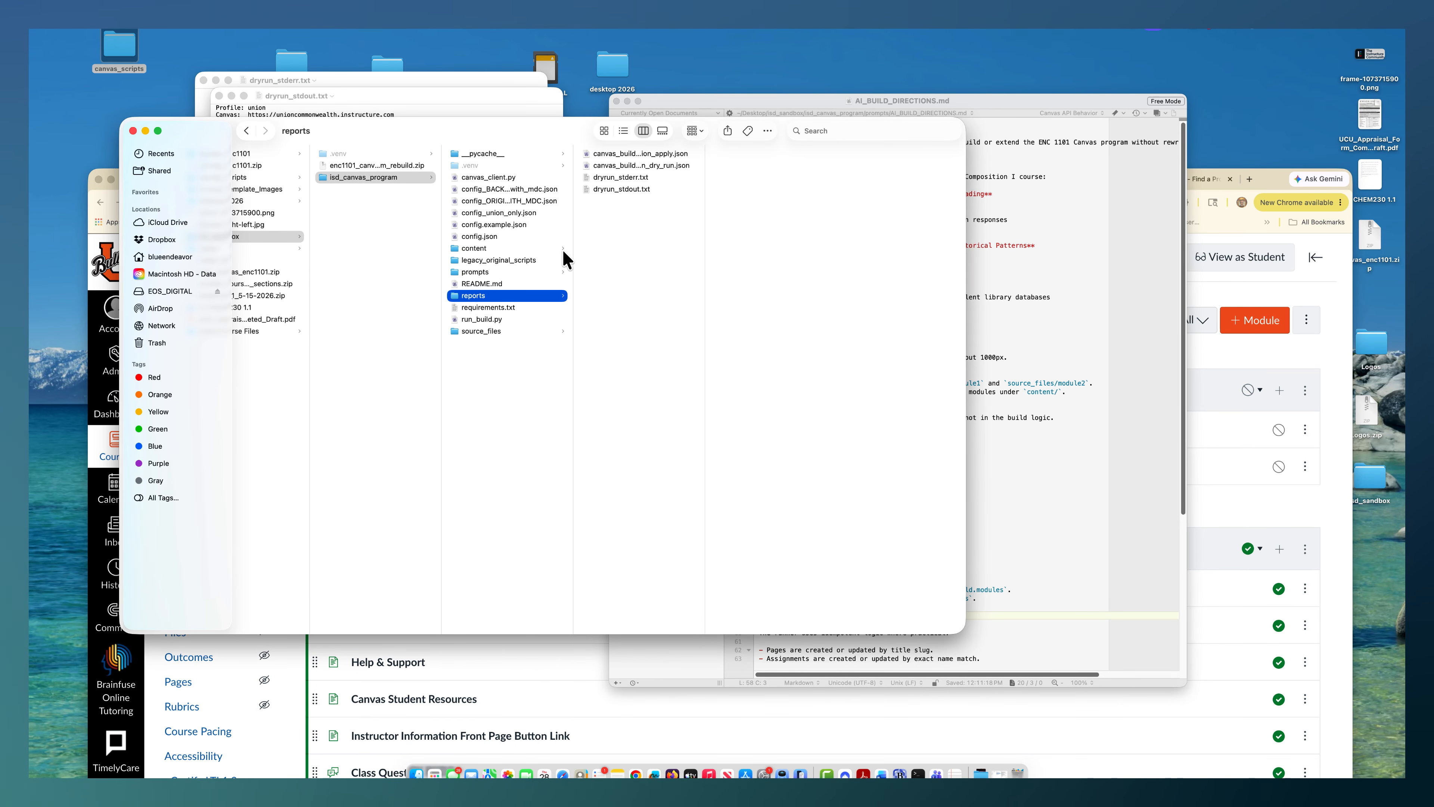
left_click(628, 191)
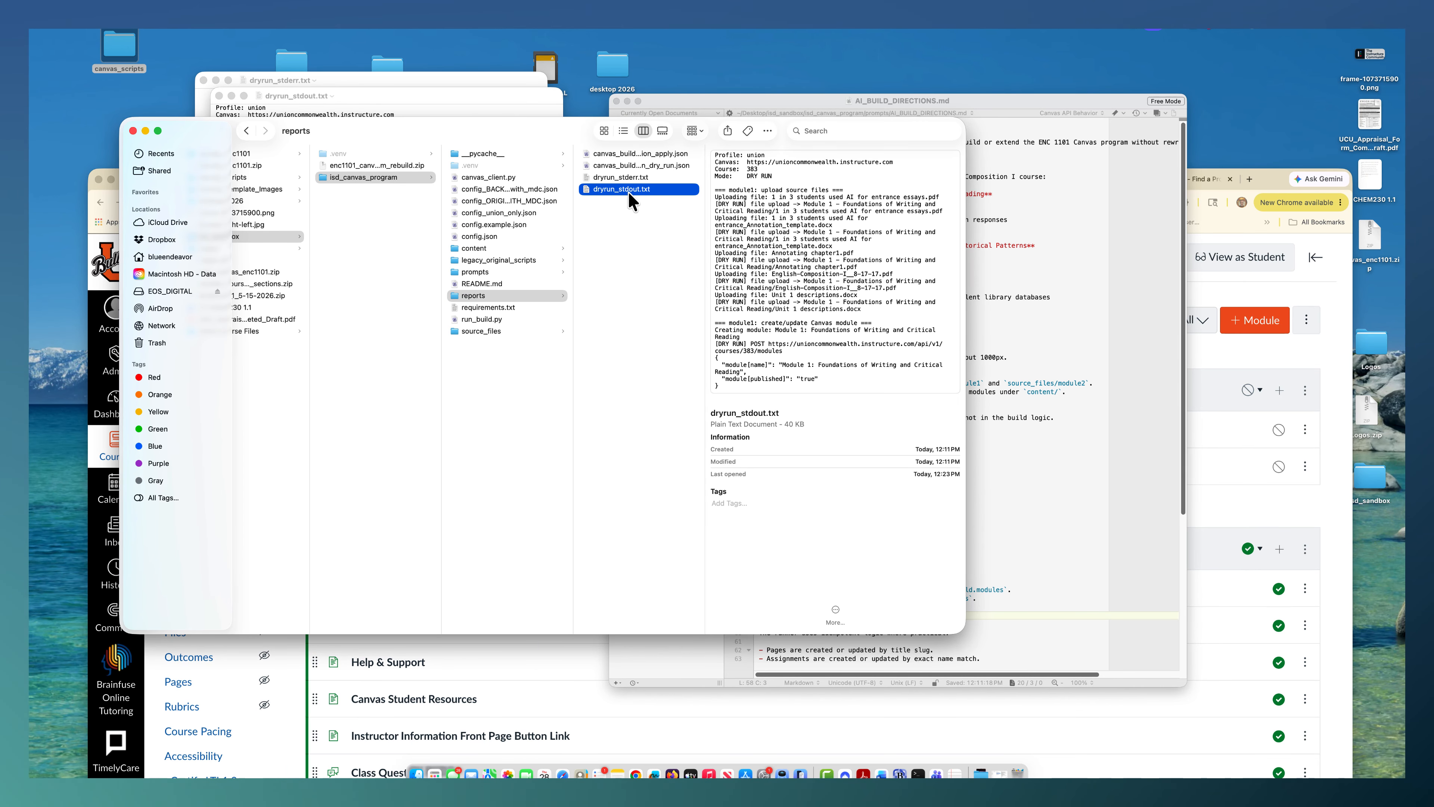
double_click(631, 198)
left_click_drag(550, 314, 1023, 489)
scroll(632, 339, "down", 5)
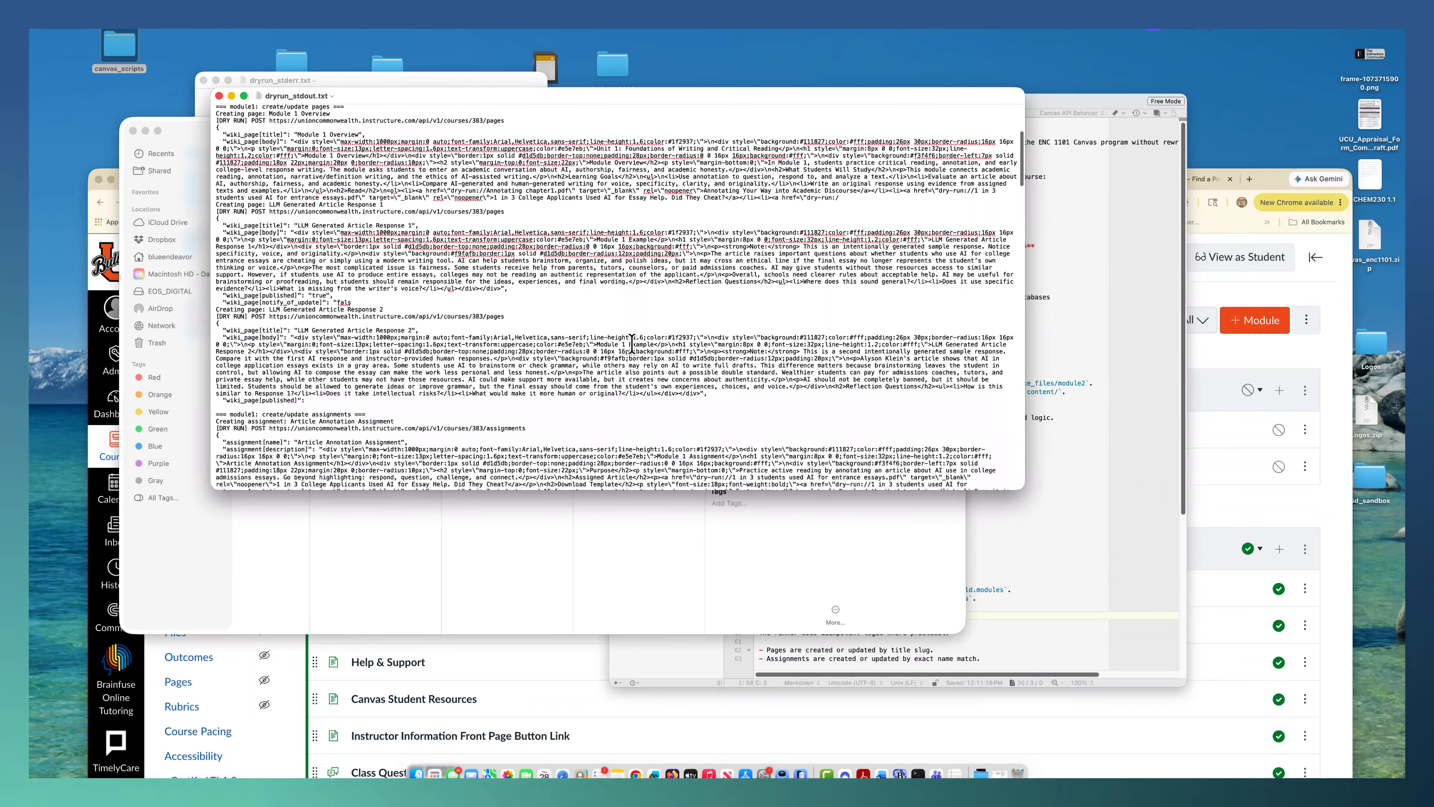
scroll(631, 337, "down", 5)
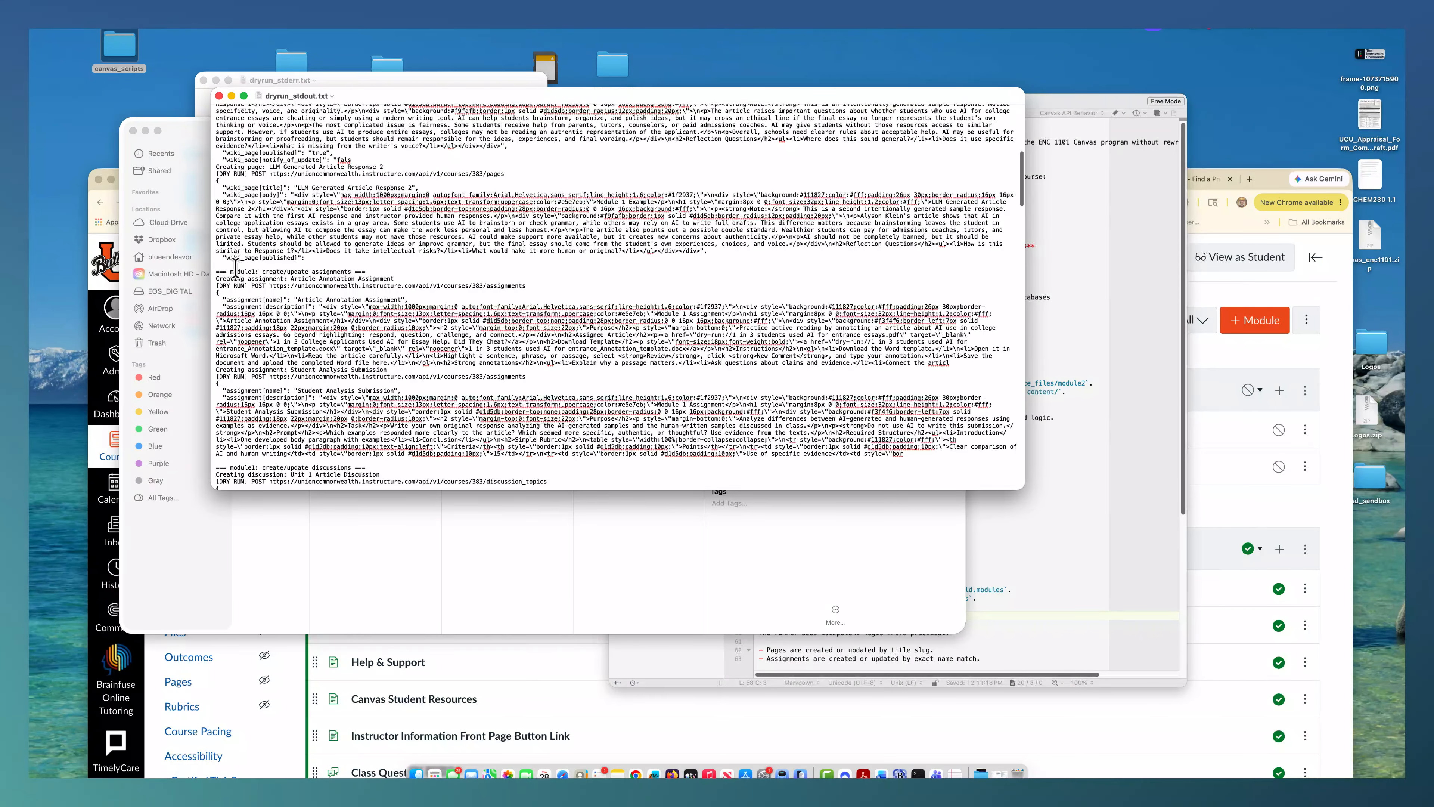
Highlight the Article Annotation Assignment, Student Analysis Submission and Unit 1 Article Discussion entries in the dry-run log
left_click_drag(235, 271, 412, 286)
scroll(412, 286, "down", 1)
scroll(412, 286, "down", 1)
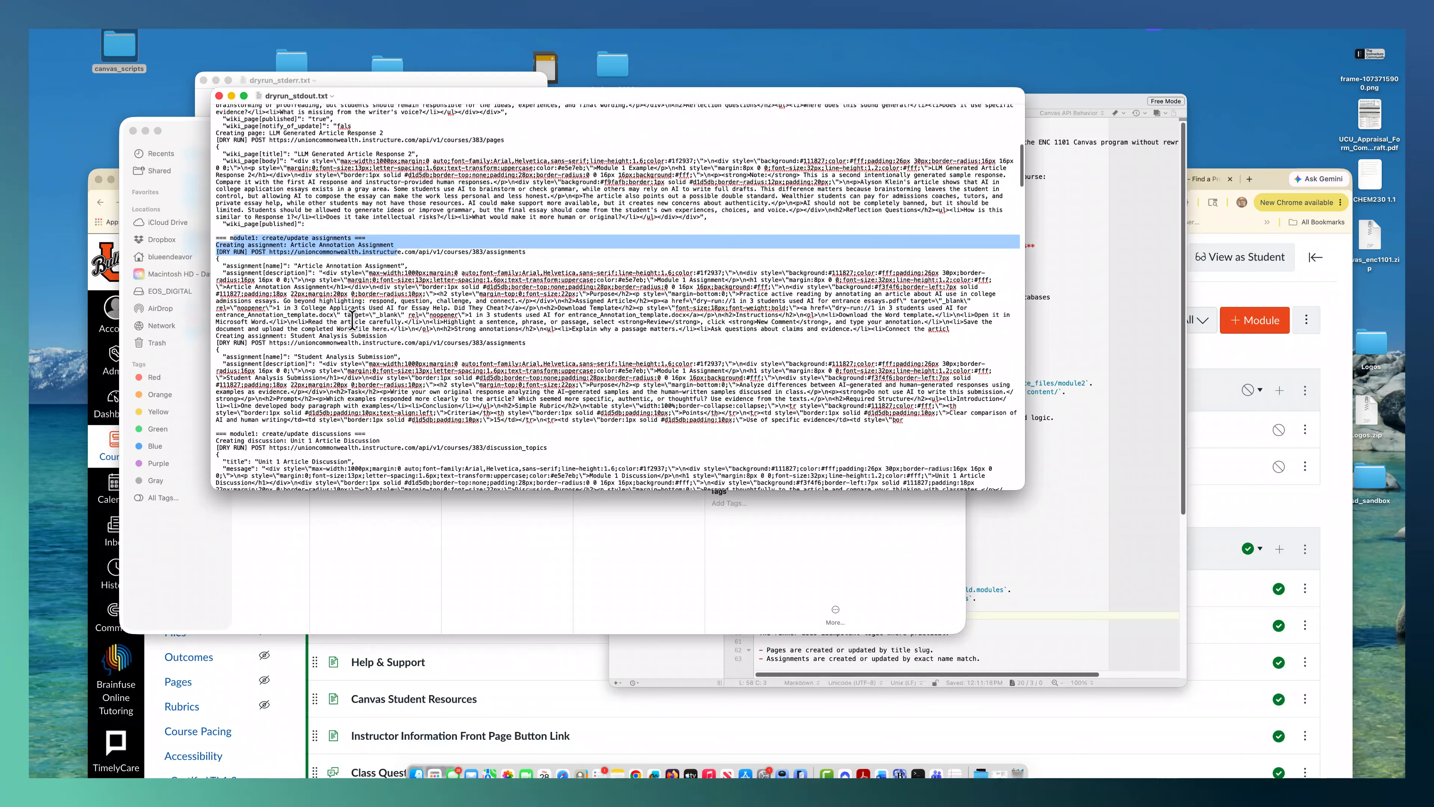
left_click_drag(217, 349, 418, 363)
scroll(417, 363, "down", 4)
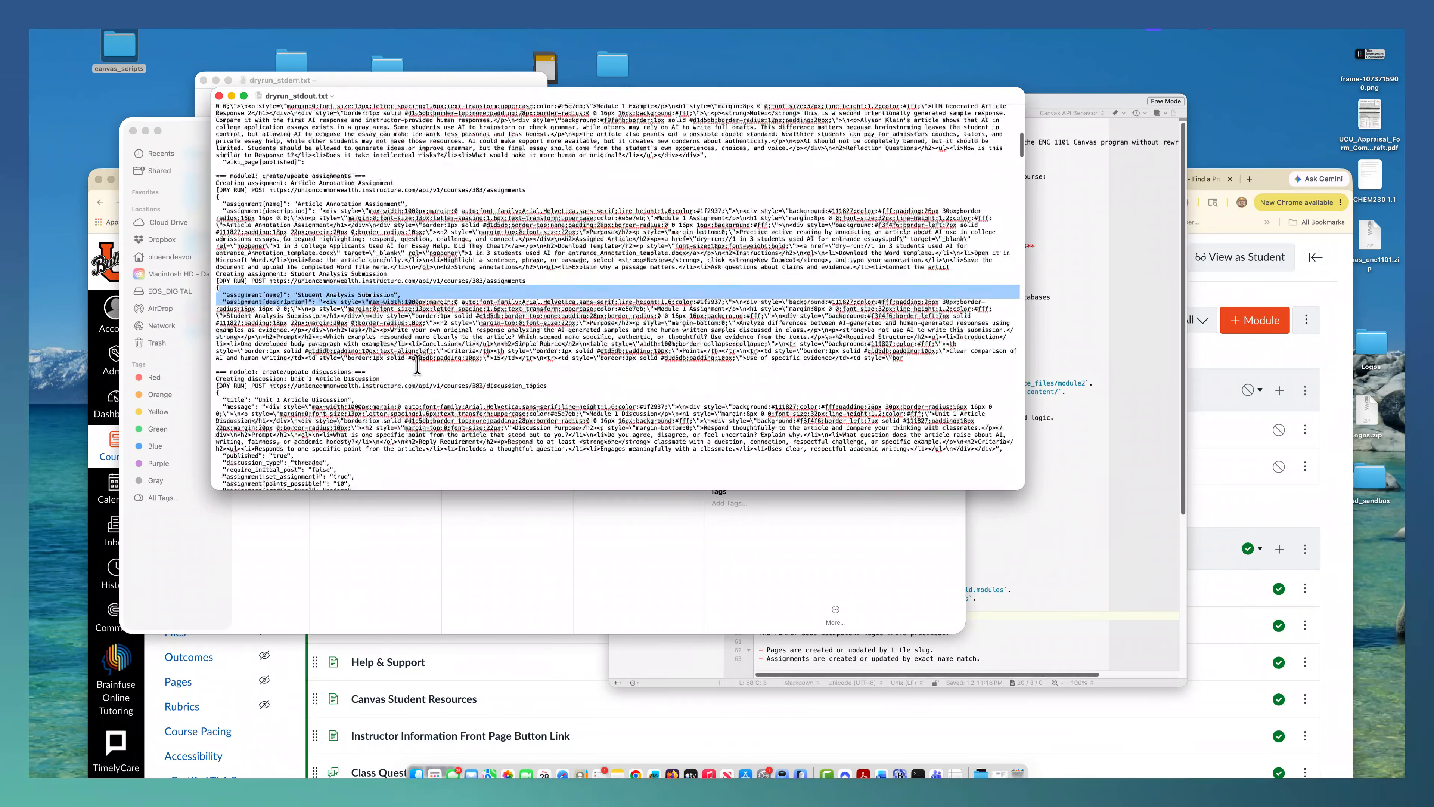
left_click_drag(217, 335, 375, 349)
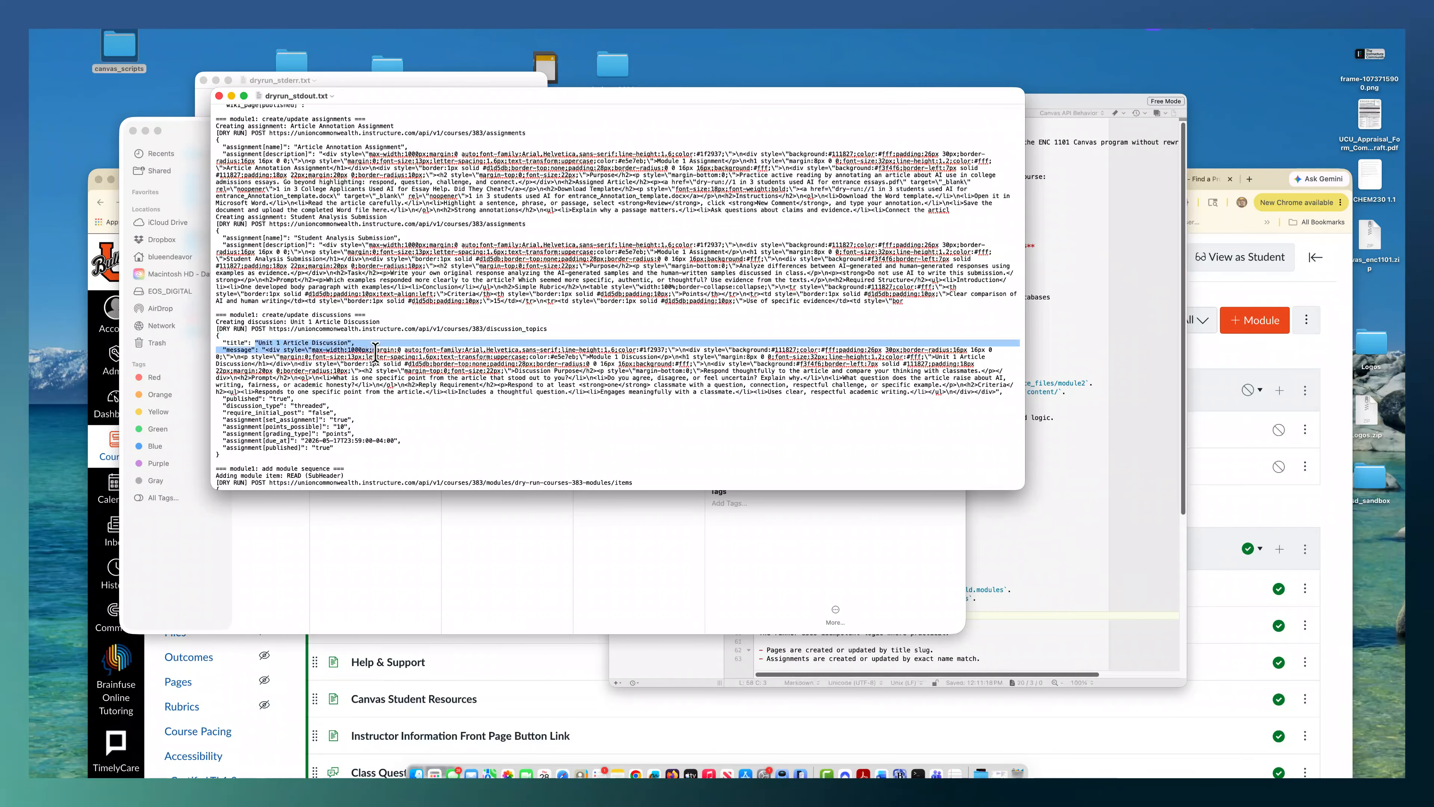
Highlight the start of the module1 add module sequence section, clear the selection, and review the log through to module2's module sequence
scroll(375, 355, "down", 6)
scroll(375, 352, "down", 3)
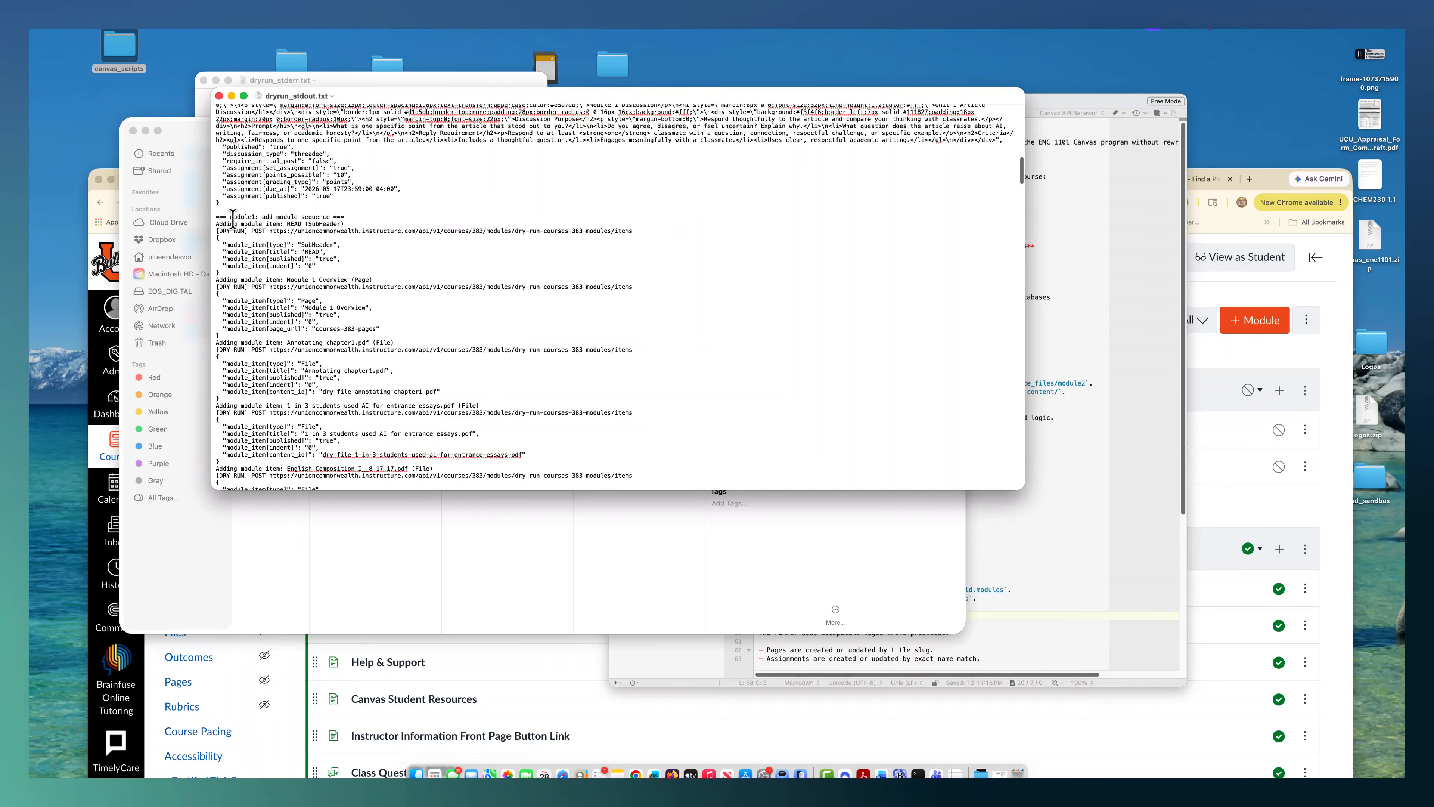
left_click_drag(232, 216, 384, 252)
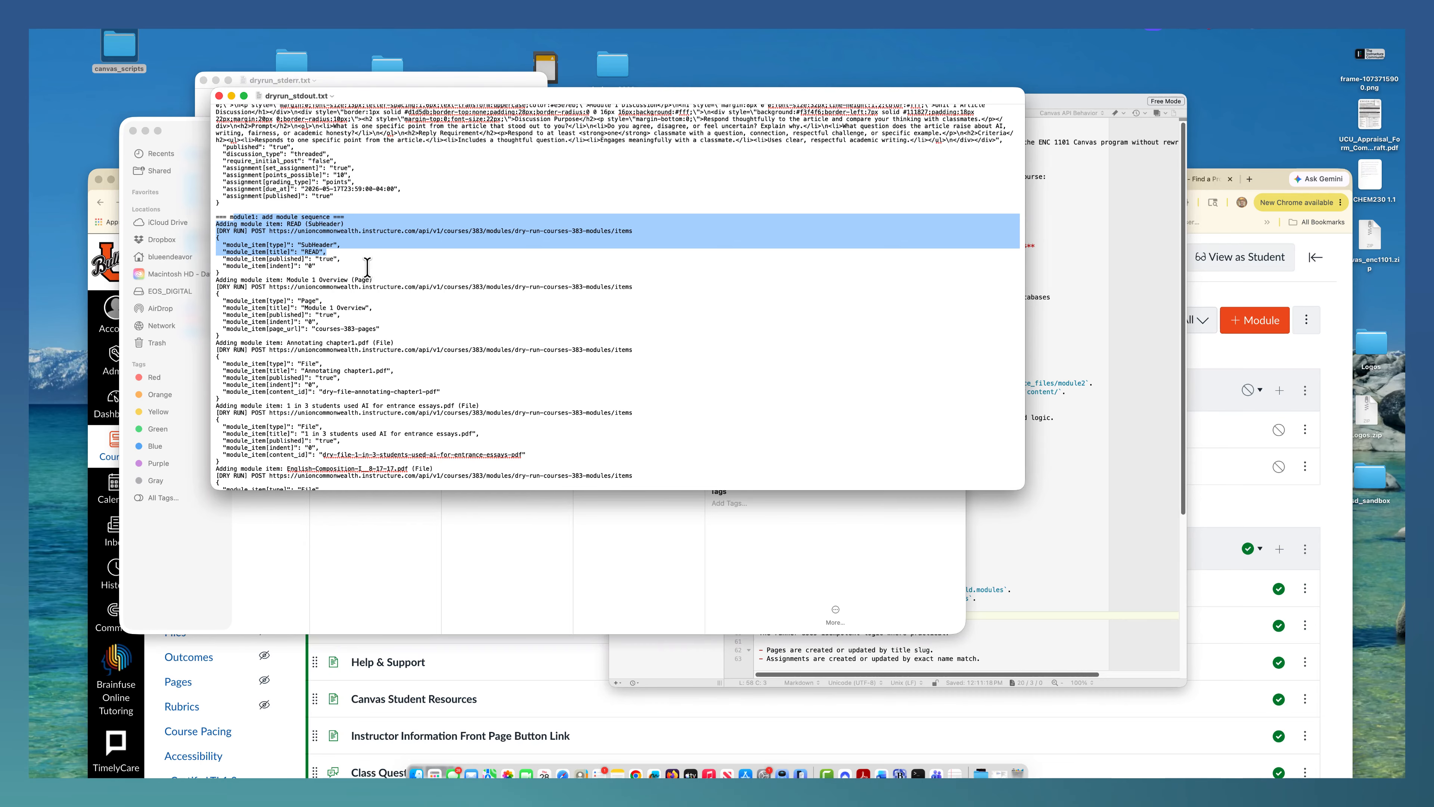
left_click(367, 267)
scroll(367, 267, "down", 5)
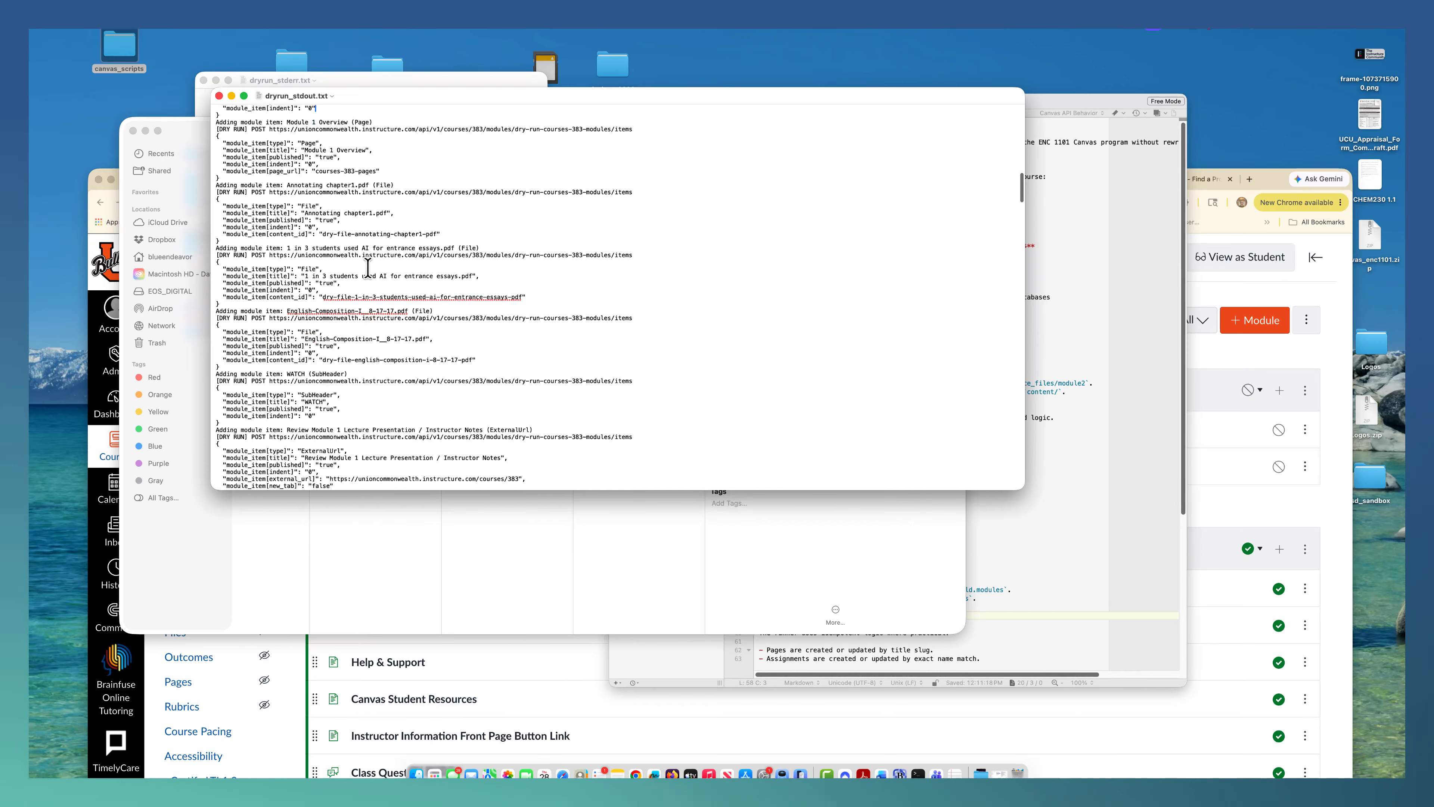
scroll(367, 267, "down", 12)
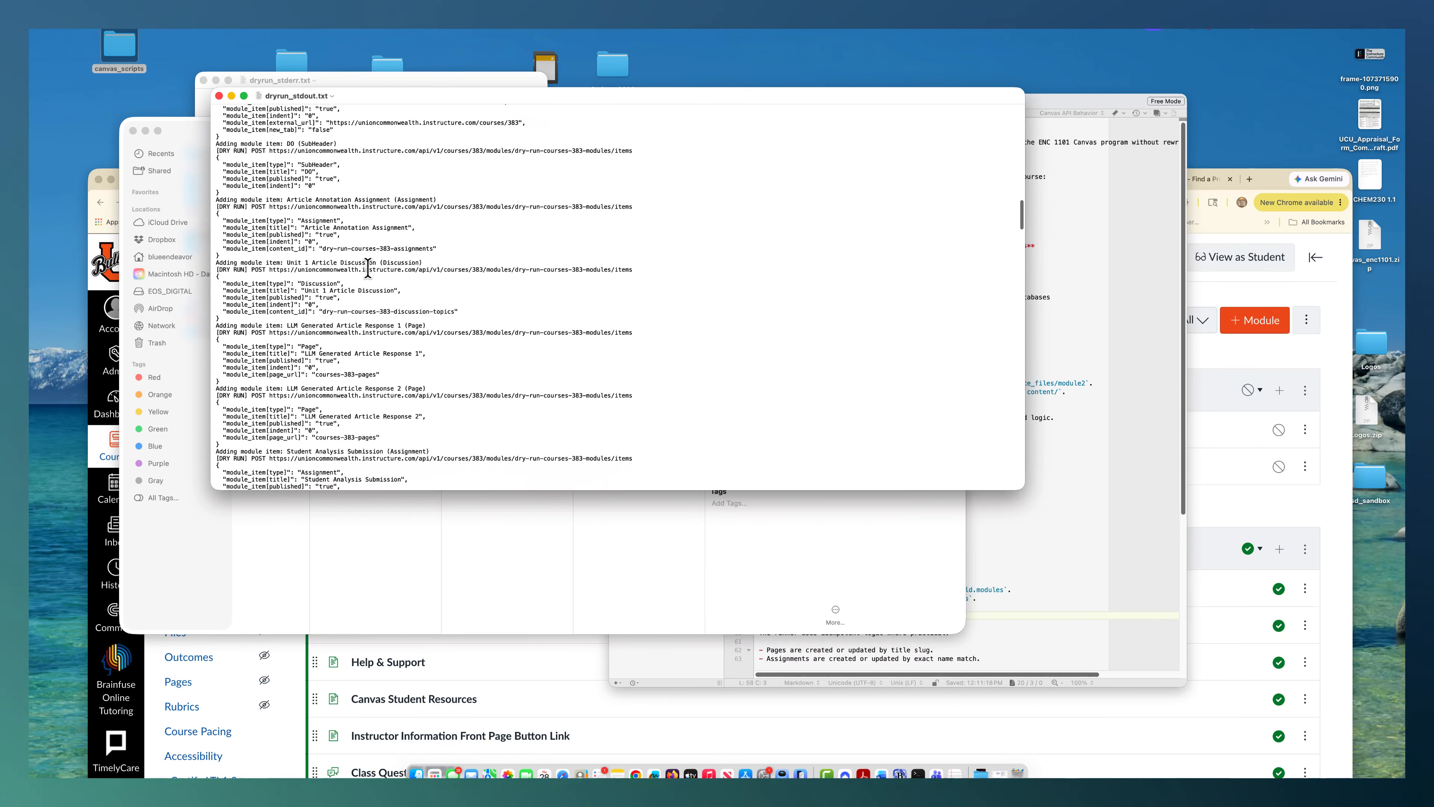
scroll(368, 268, "down", 20)
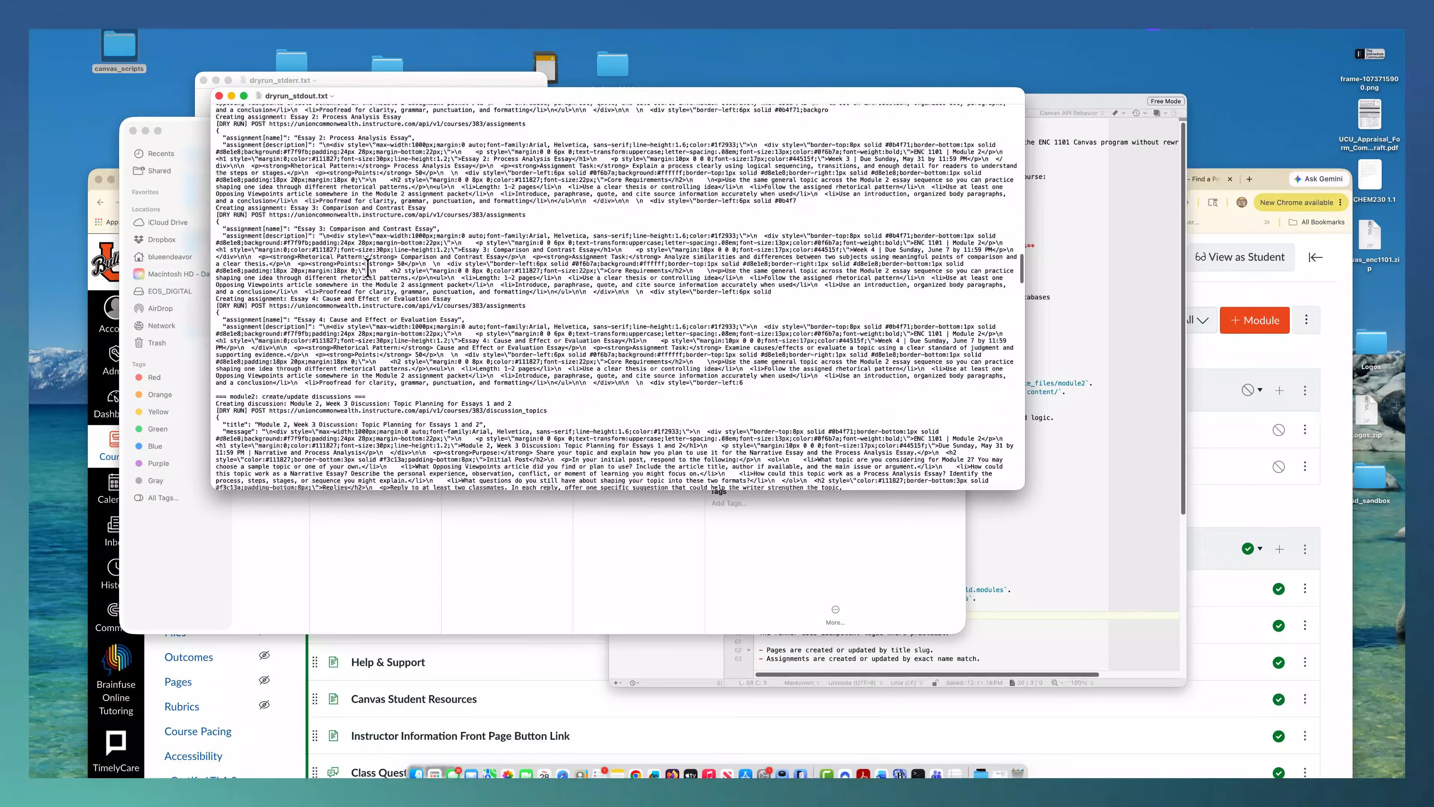
scroll(368, 267, "down", 12)
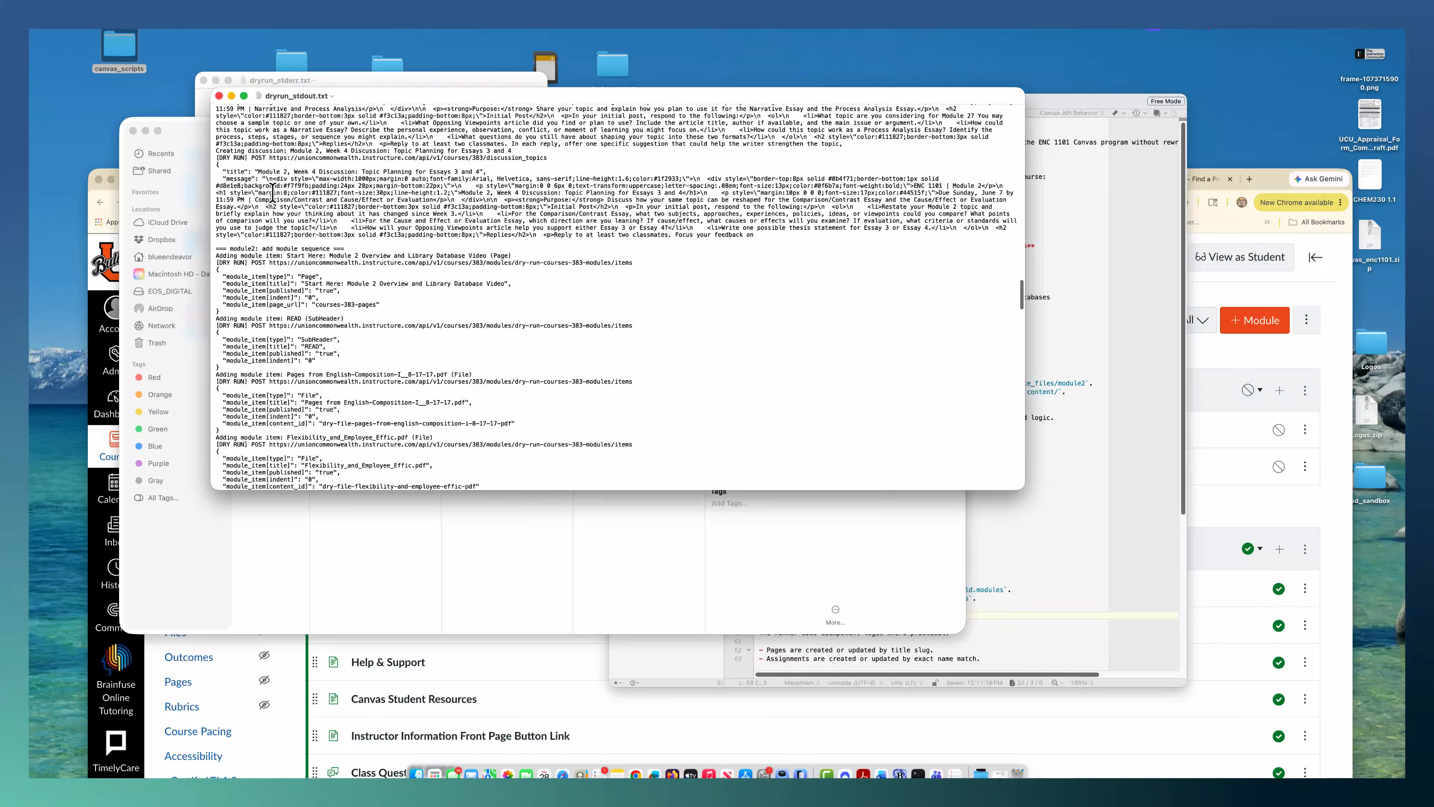
Read further into the module2 add module sequence entries, close dryrun_stdout.txt, and return to the reports folder in Finder
scroll(272, 192, "down", 5)
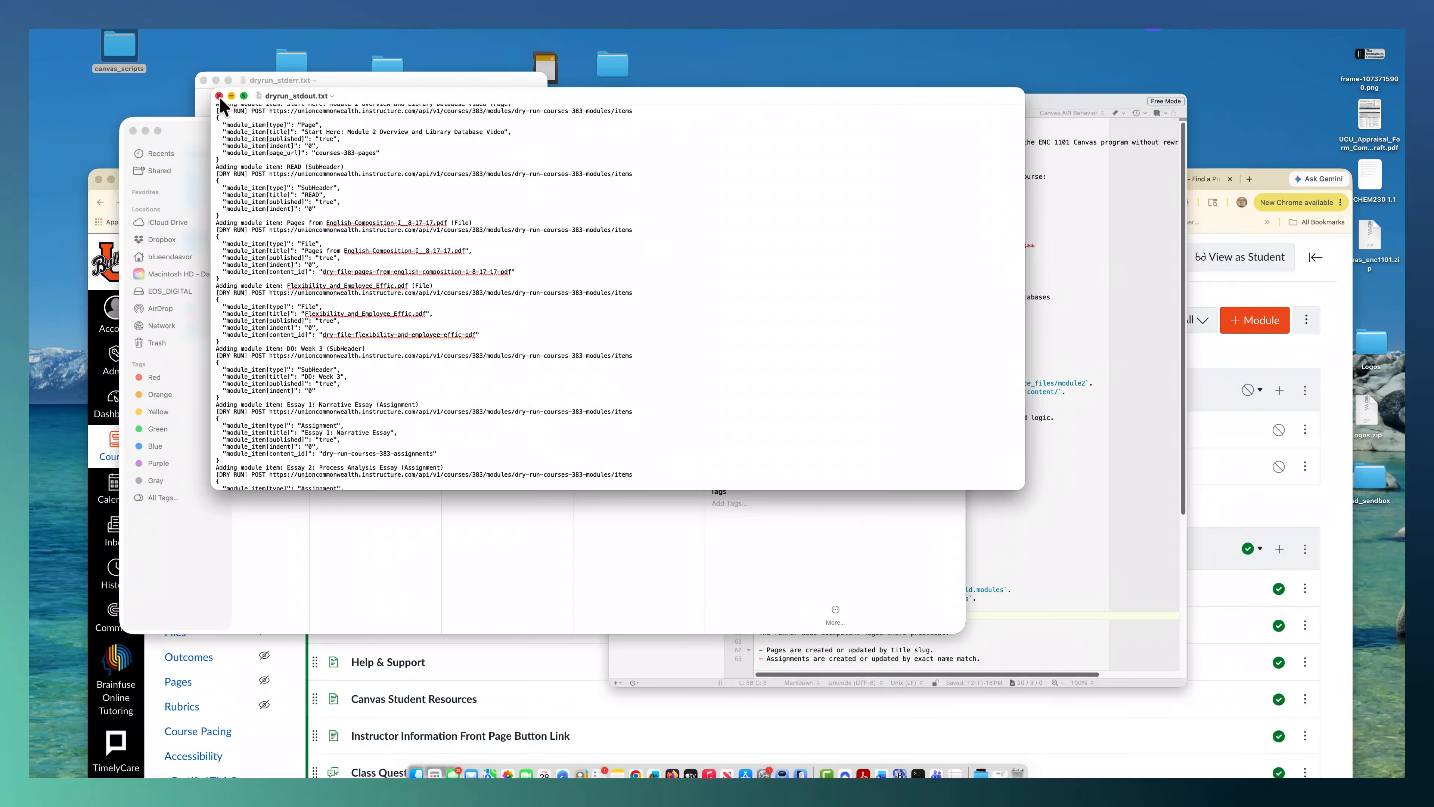
left_click(218, 95)
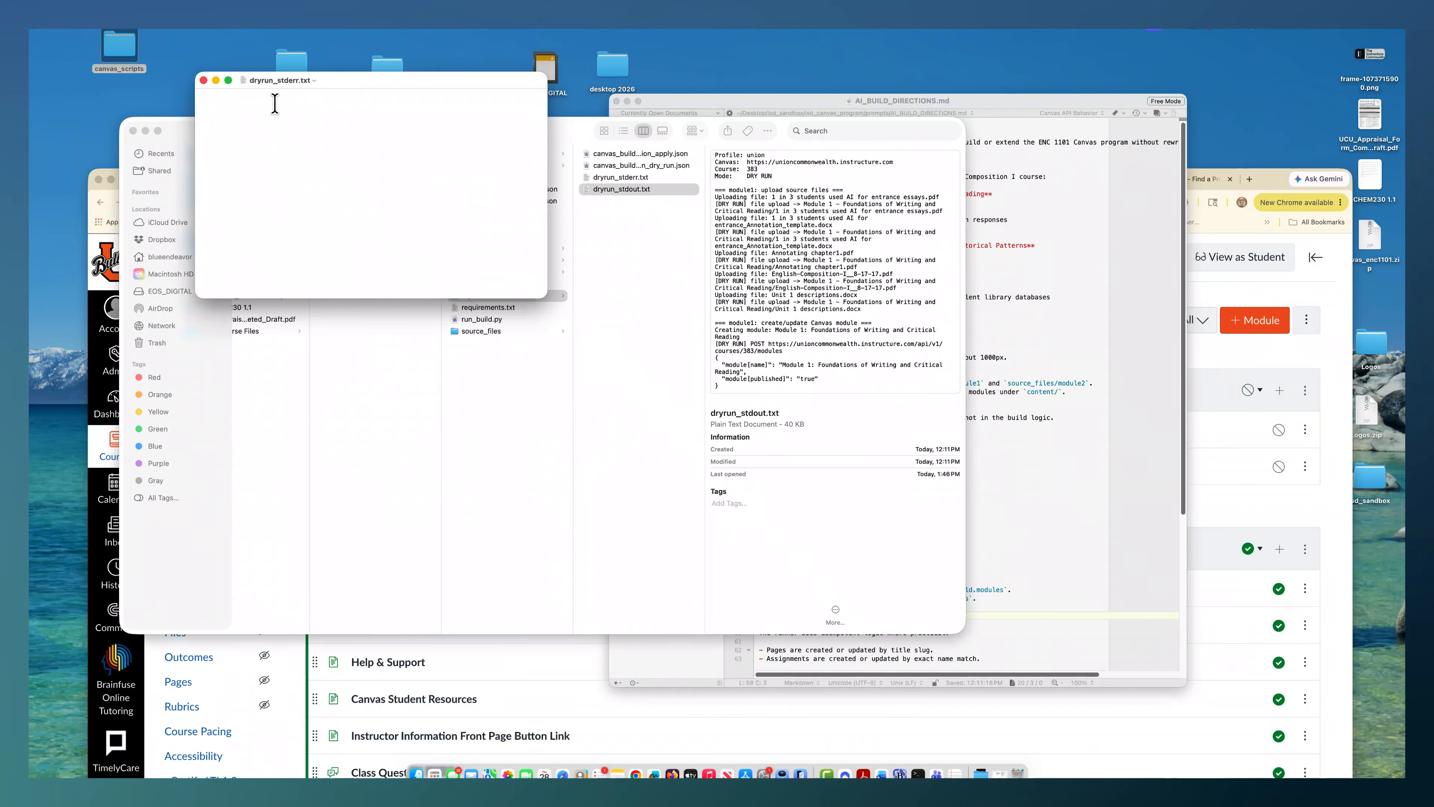
left_click(576, 135)
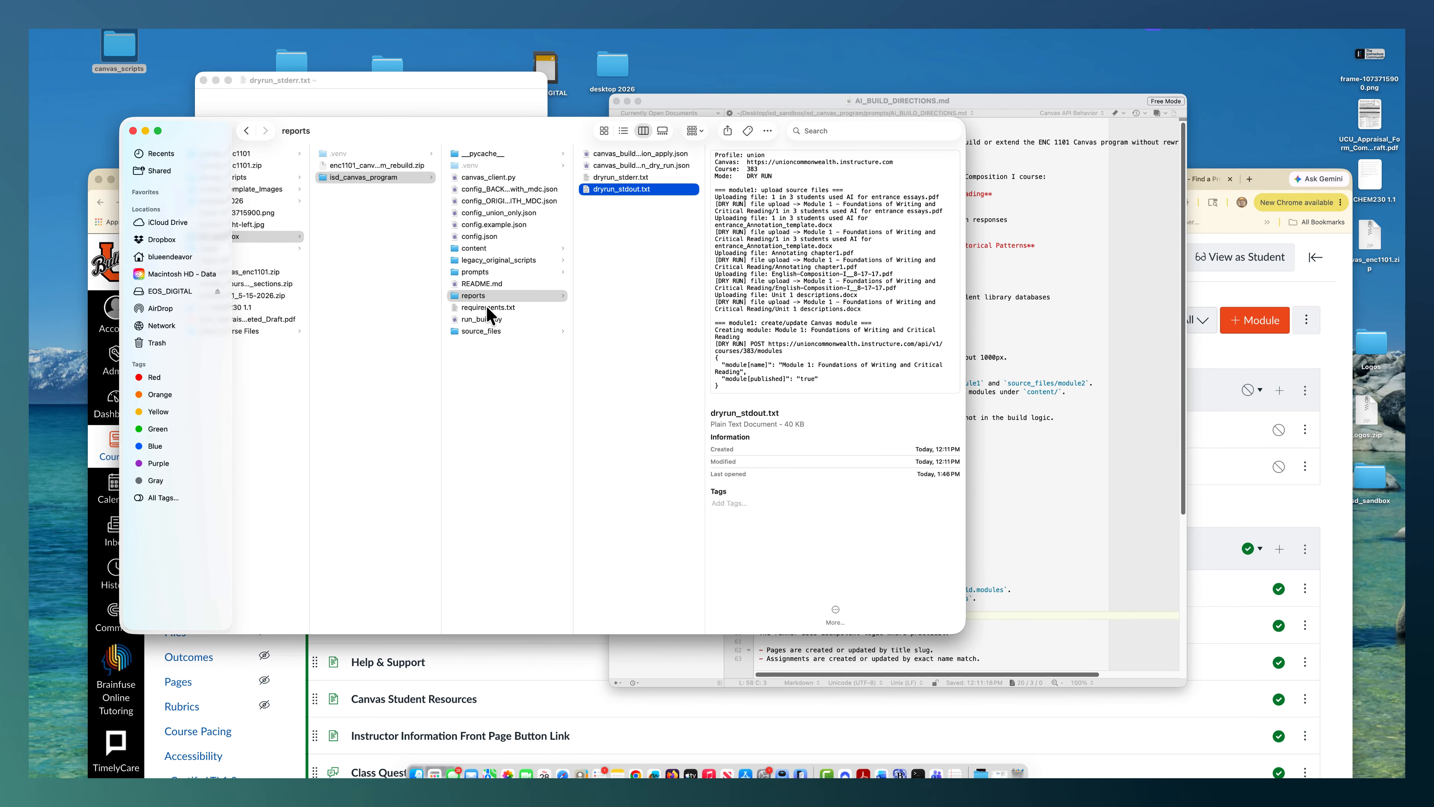
Switch to Chrome, move its window fully into view, look over the sandbox's course navigation, and open the course home page
left_click_drag(1268, 179, 1257, 50)
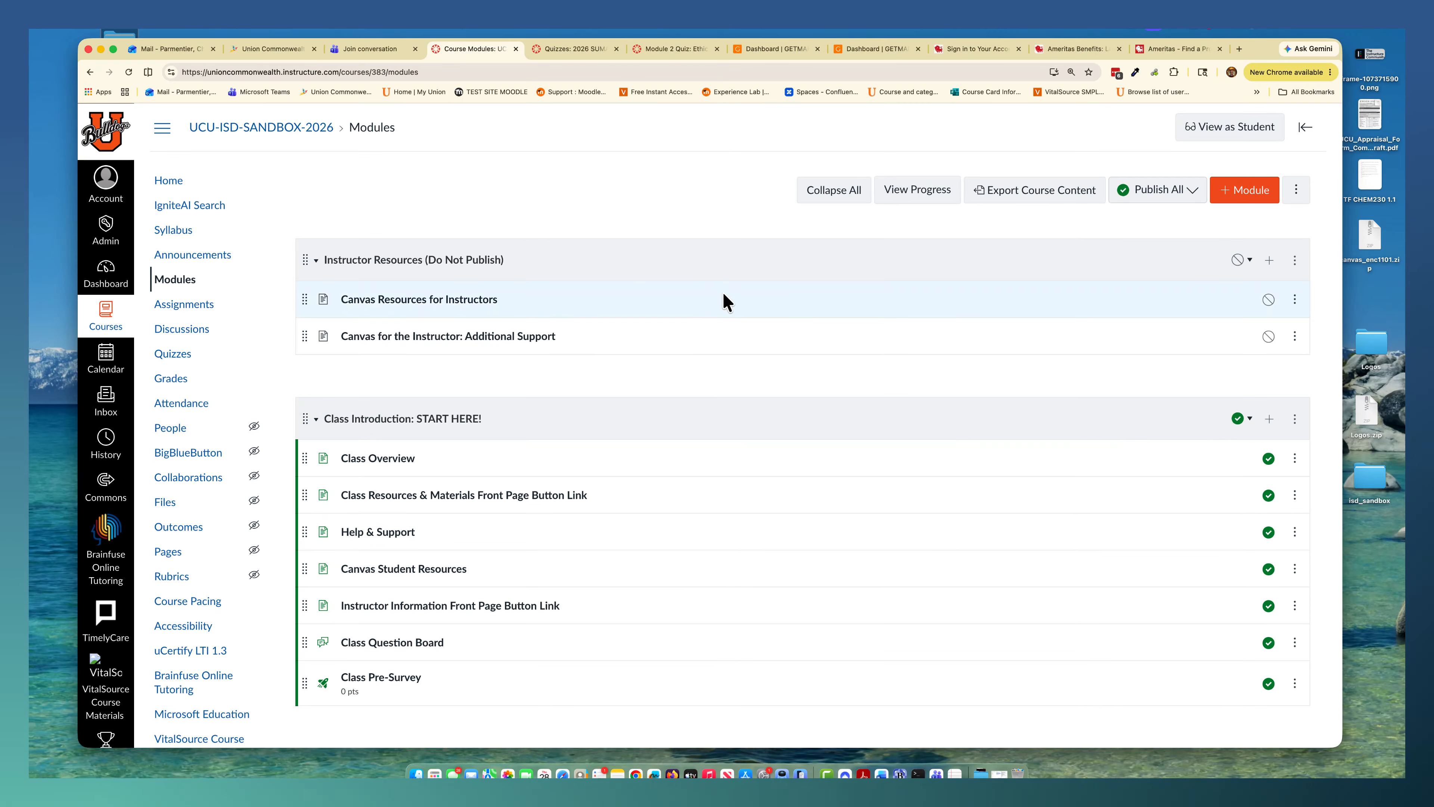
scroll(248, 512, "down", 2)
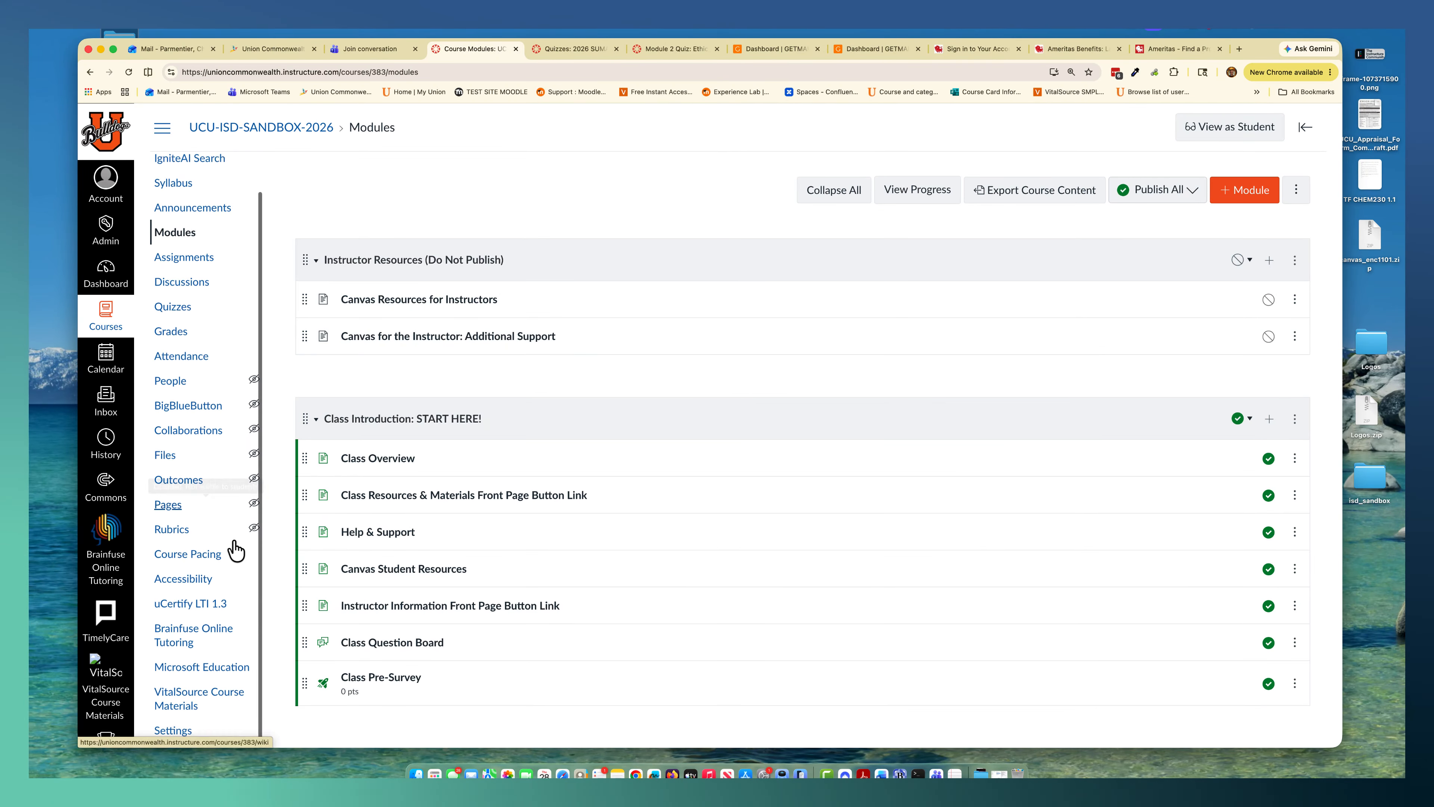
scroll(178, 185, "up", 2)
left_click(183, 189)
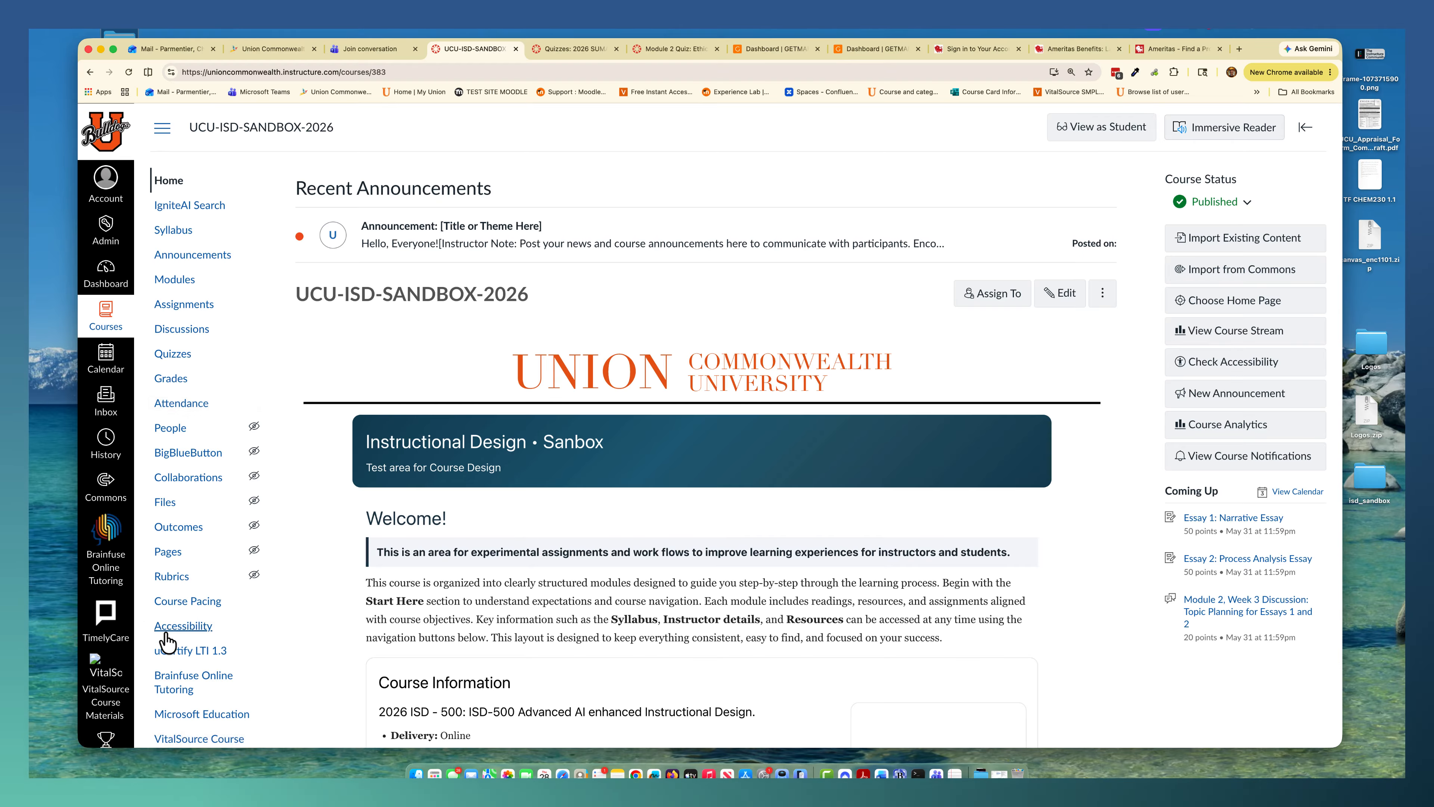
Open the sandbox's course settings and go to its content export page
scroll(166, 642, "down", 2)
left_click(181, 736)
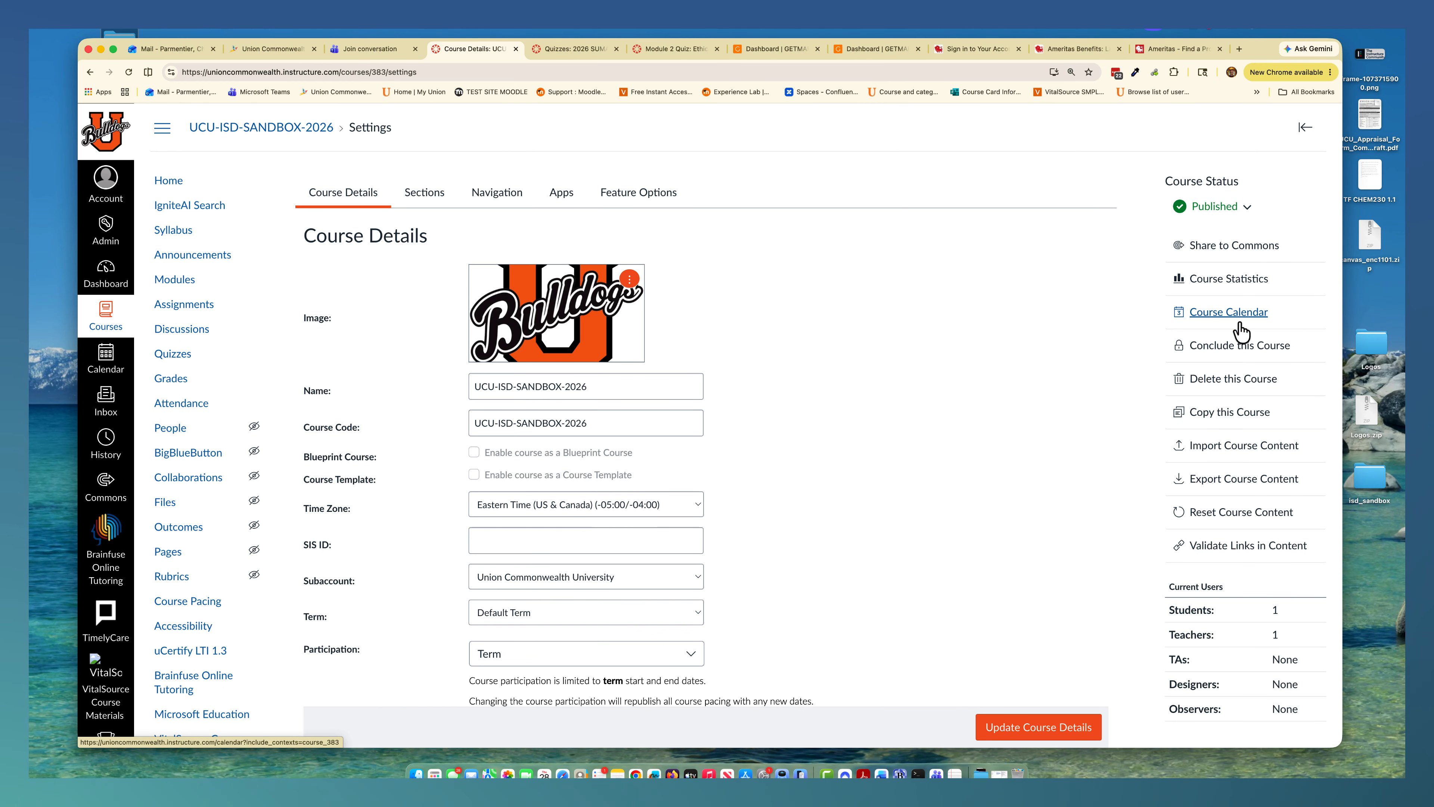
left_click(1246, 481)
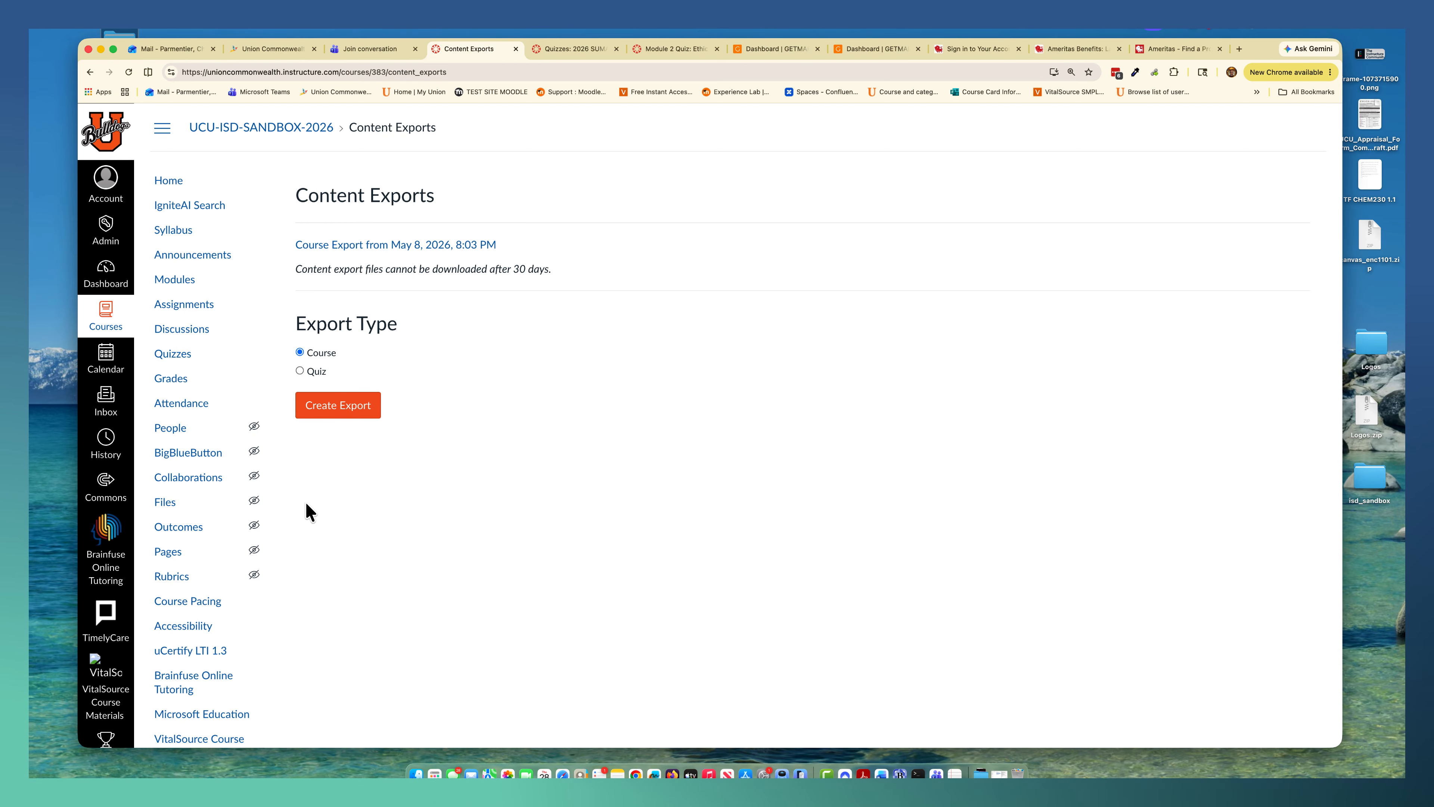
Return to the sandbox's Modules page, highlight the Class Overview item, clear the highlight, and reload the module list
scroll(186, 639, "down", 3)
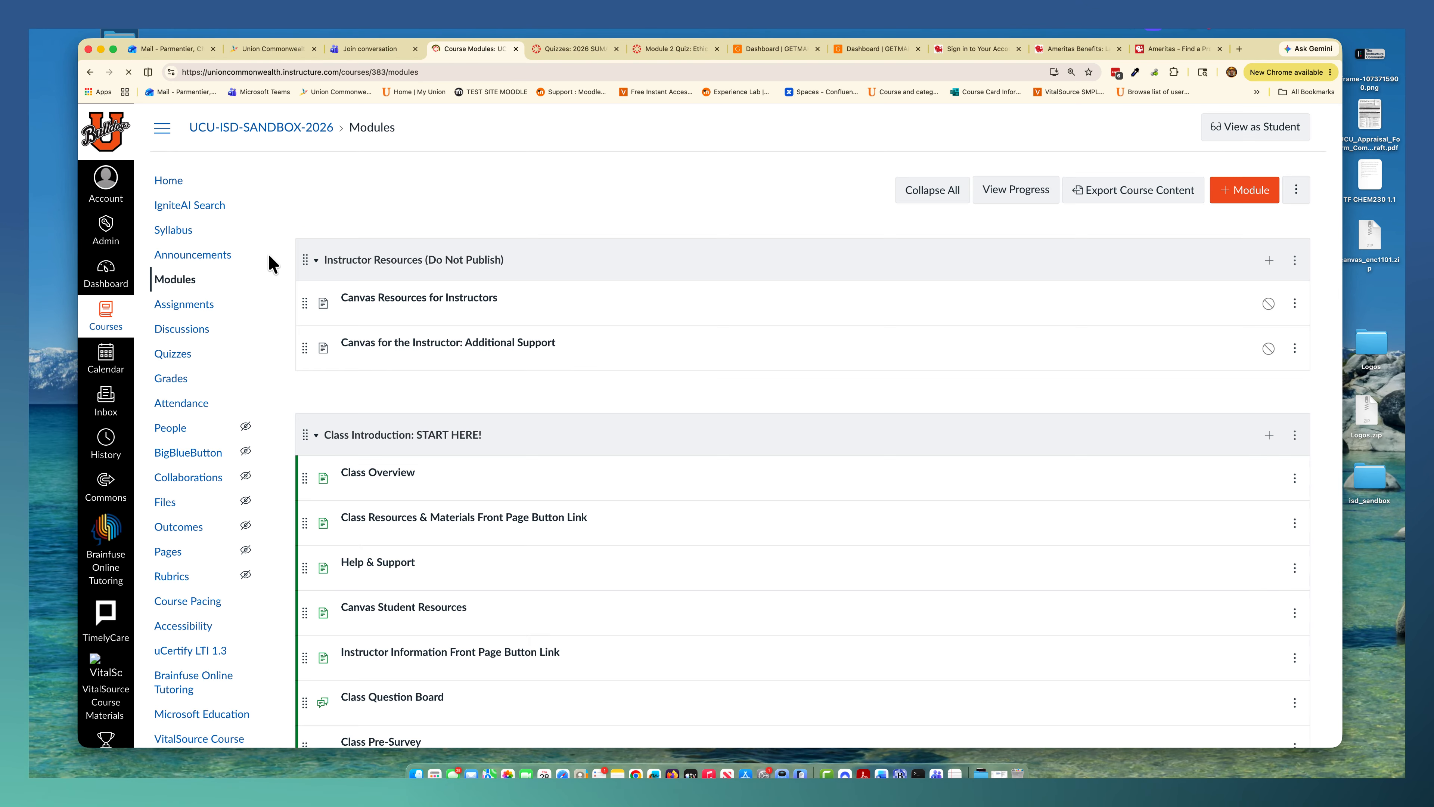
left_click_drag(474, 470, 302, 459)
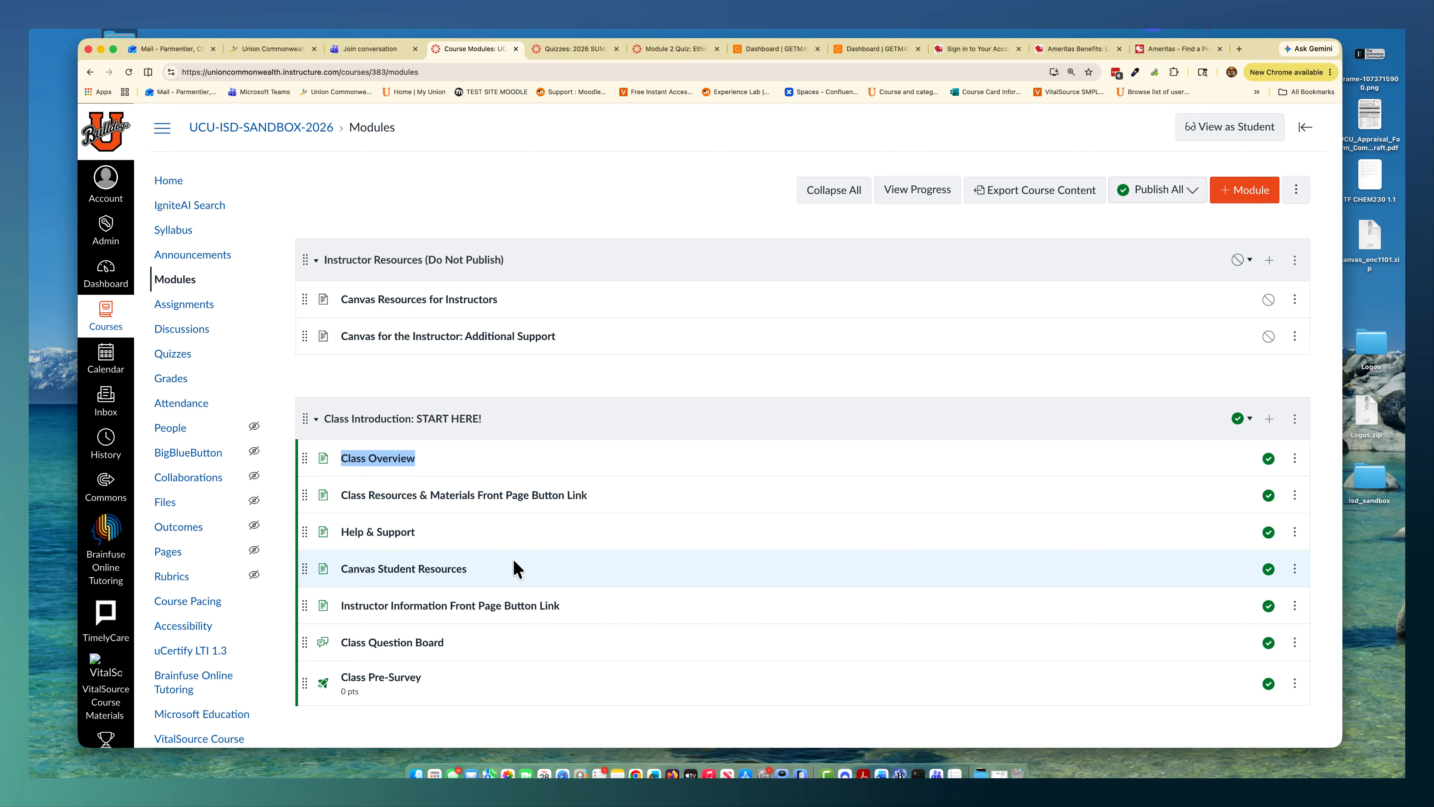
scroll(491, 452, "down", 1)
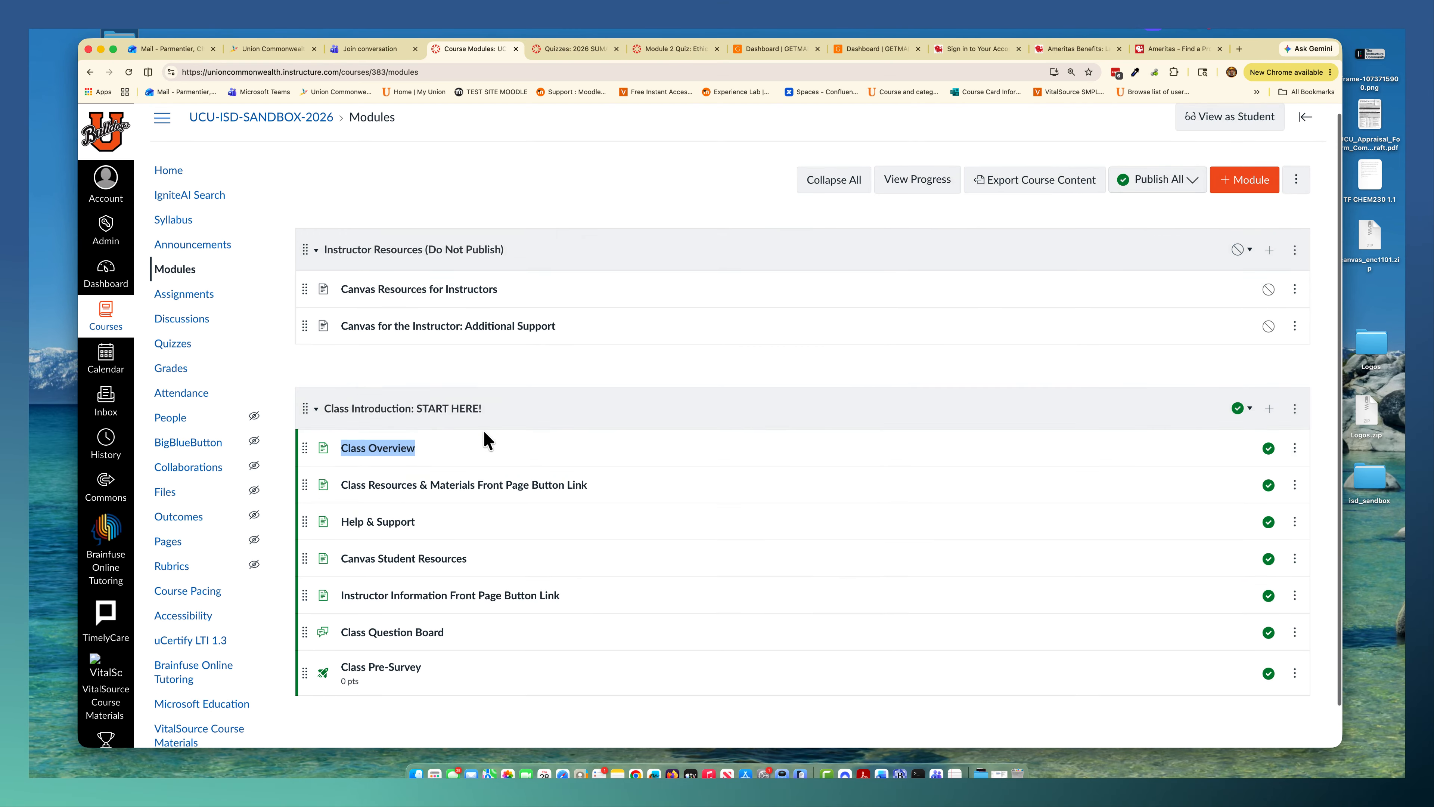
scroll(485, 438, "down", 2)
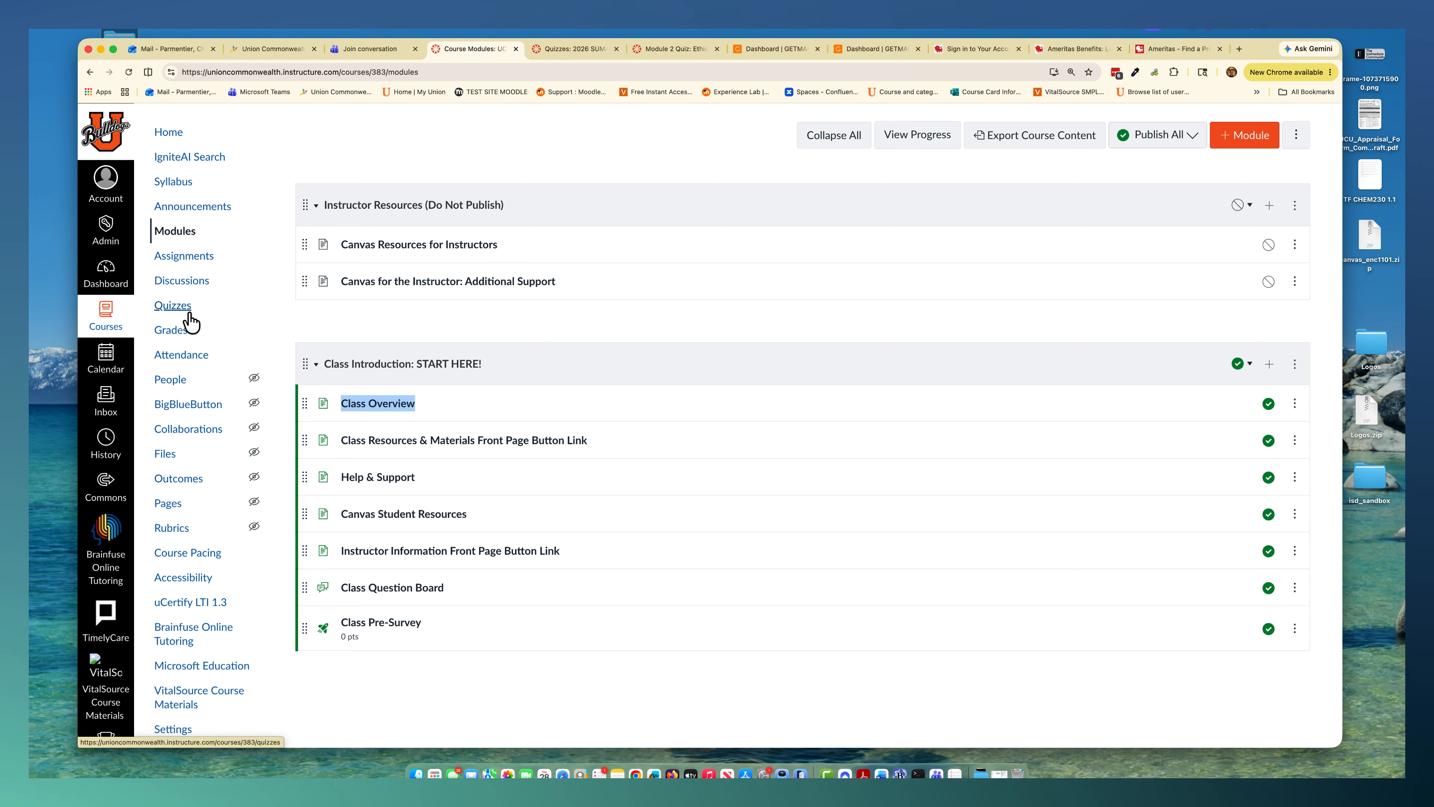
left_click(471, 405)
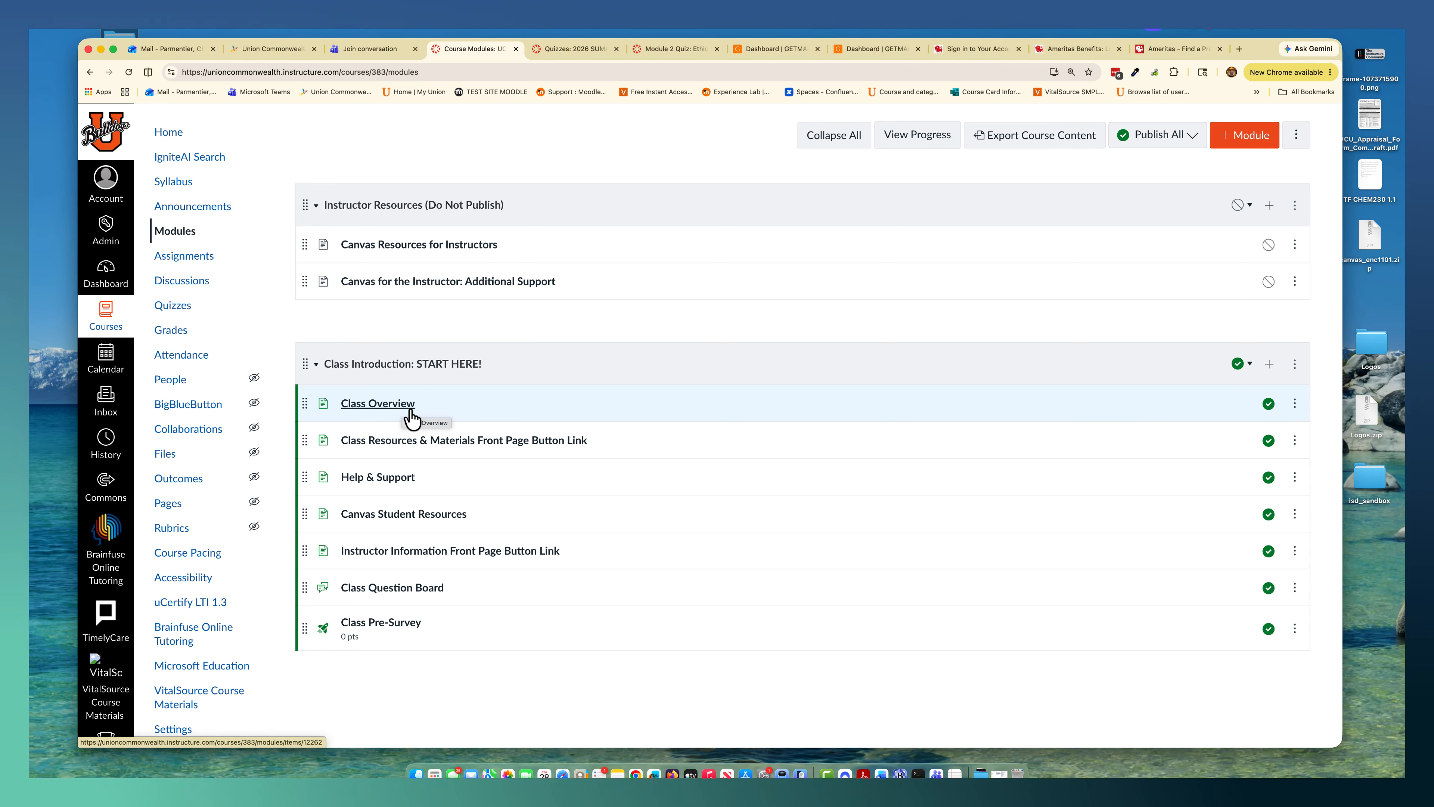
left_click(199, 236)
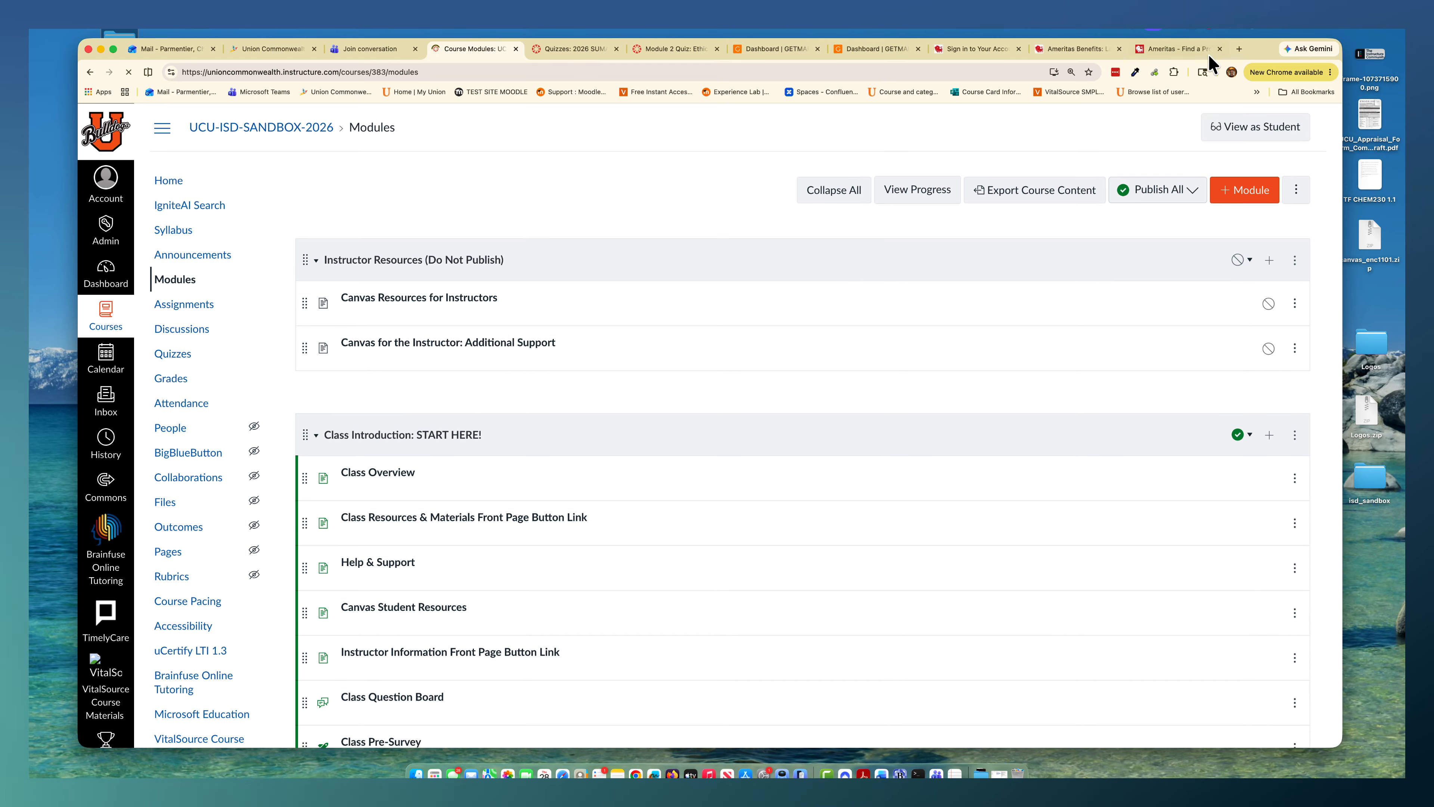
Lower the browser window, return to Finder, and preview requirements.txt and the code of run_build.py in isd_canvas_program
left_click_drag(1263, 54, 1259, 203)
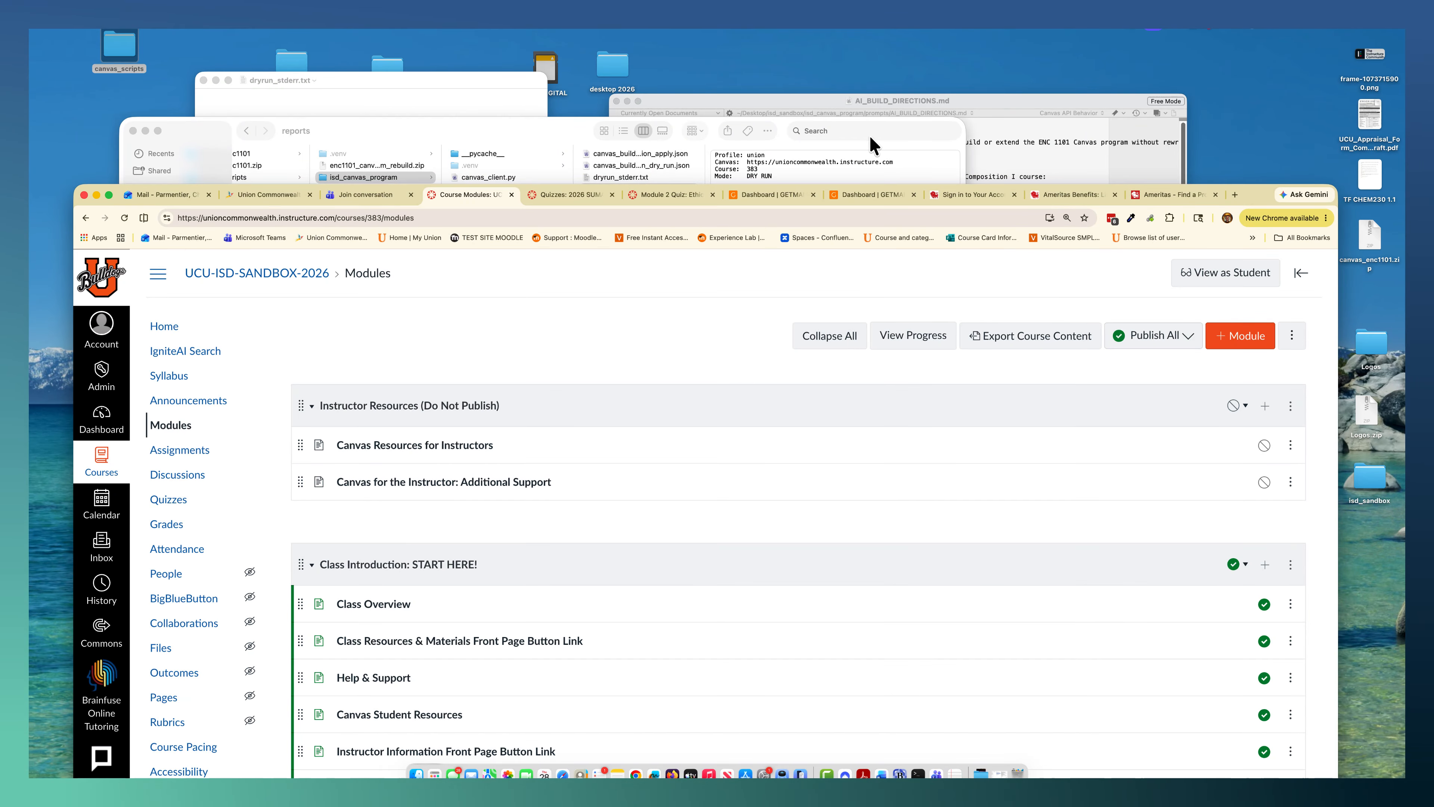
left_click(530, 131)
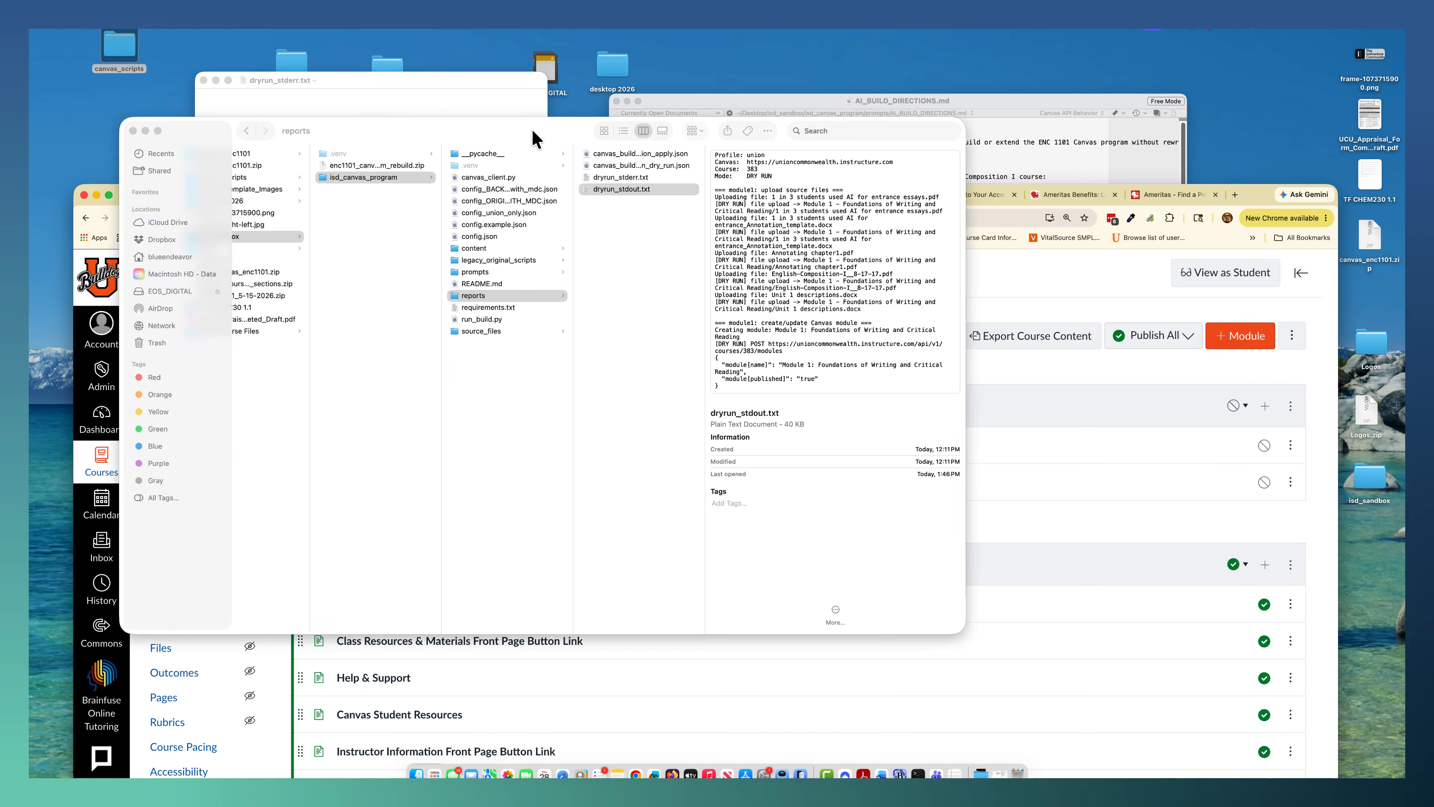
left_click(490, 310)
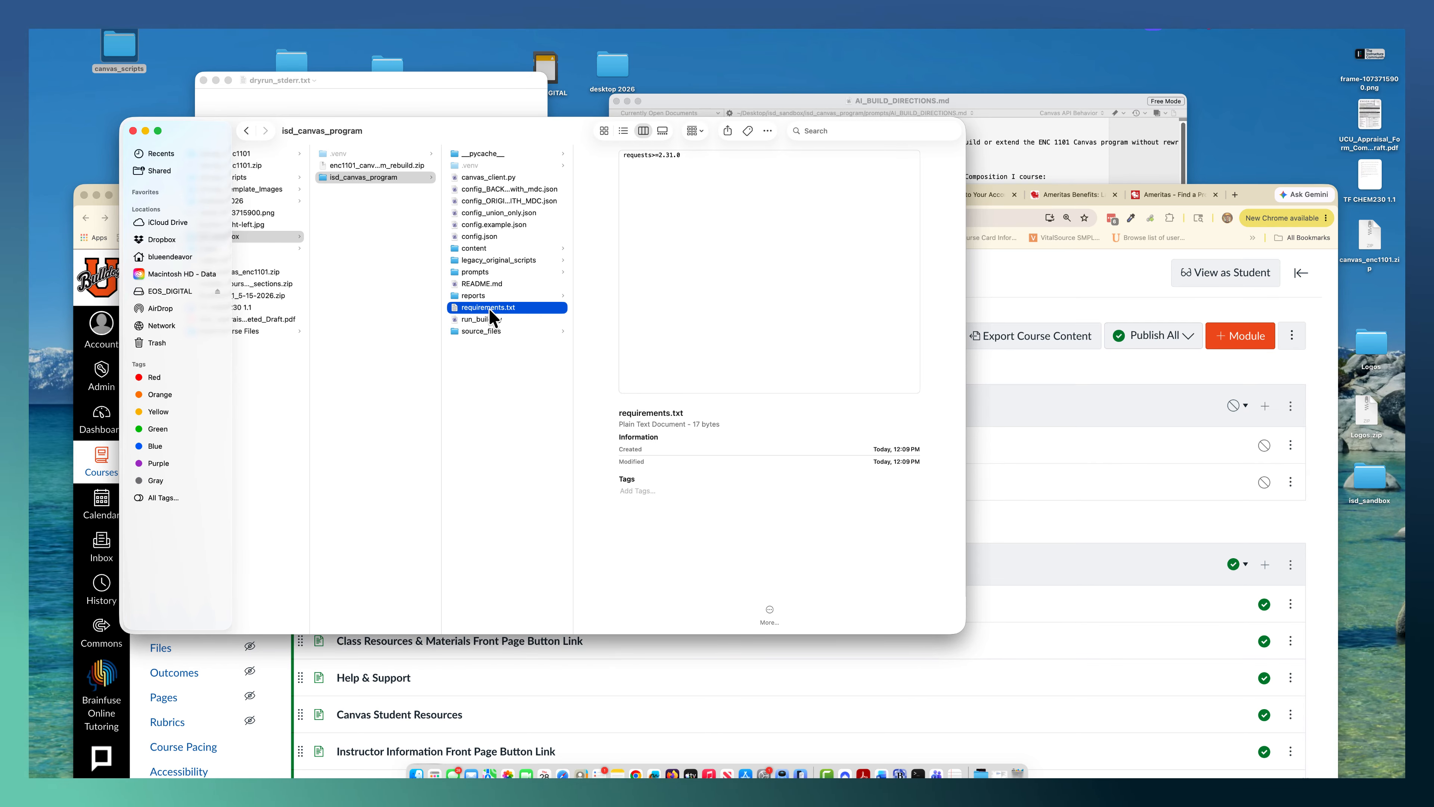
left_click(488, 321)
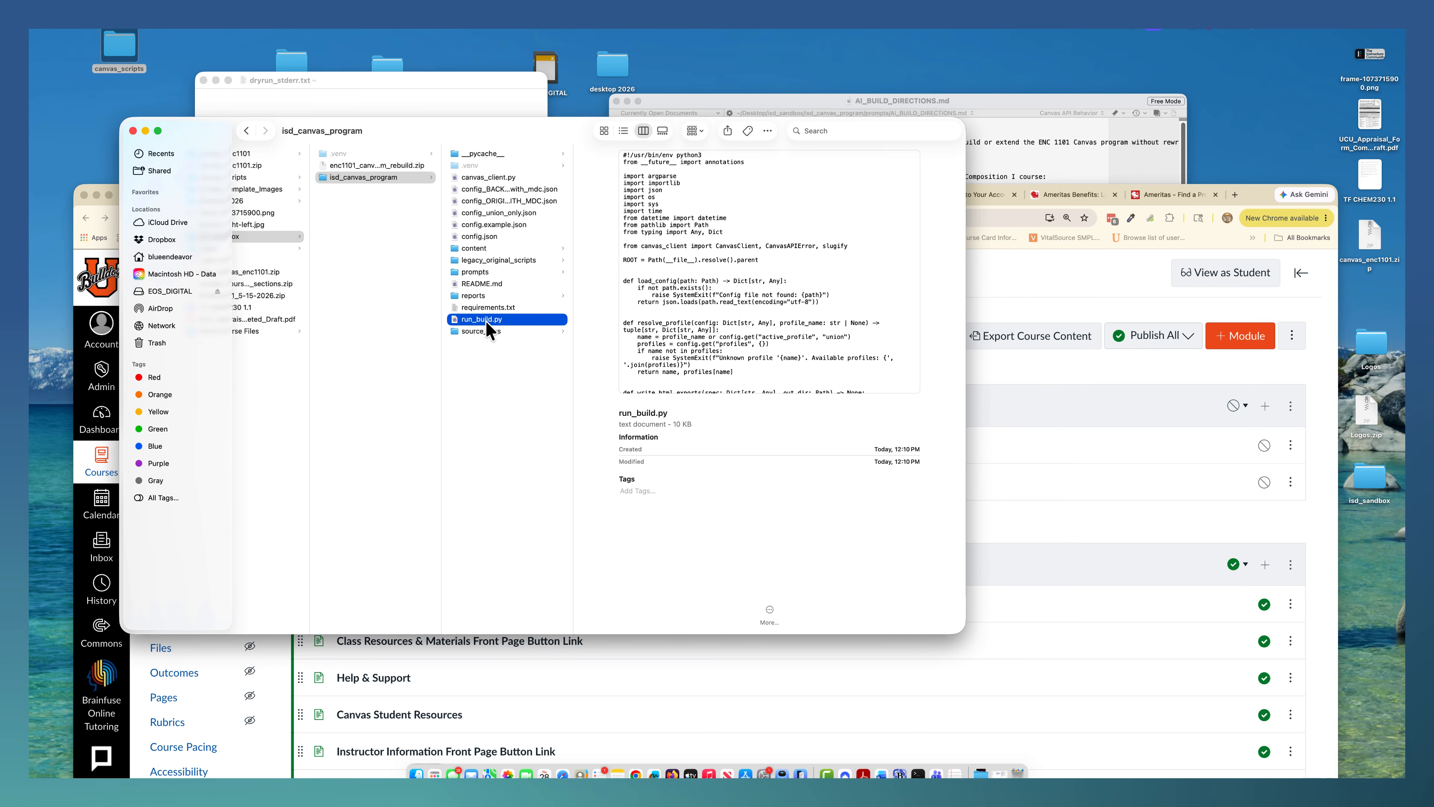
scroll(683, 281, "down", 2)
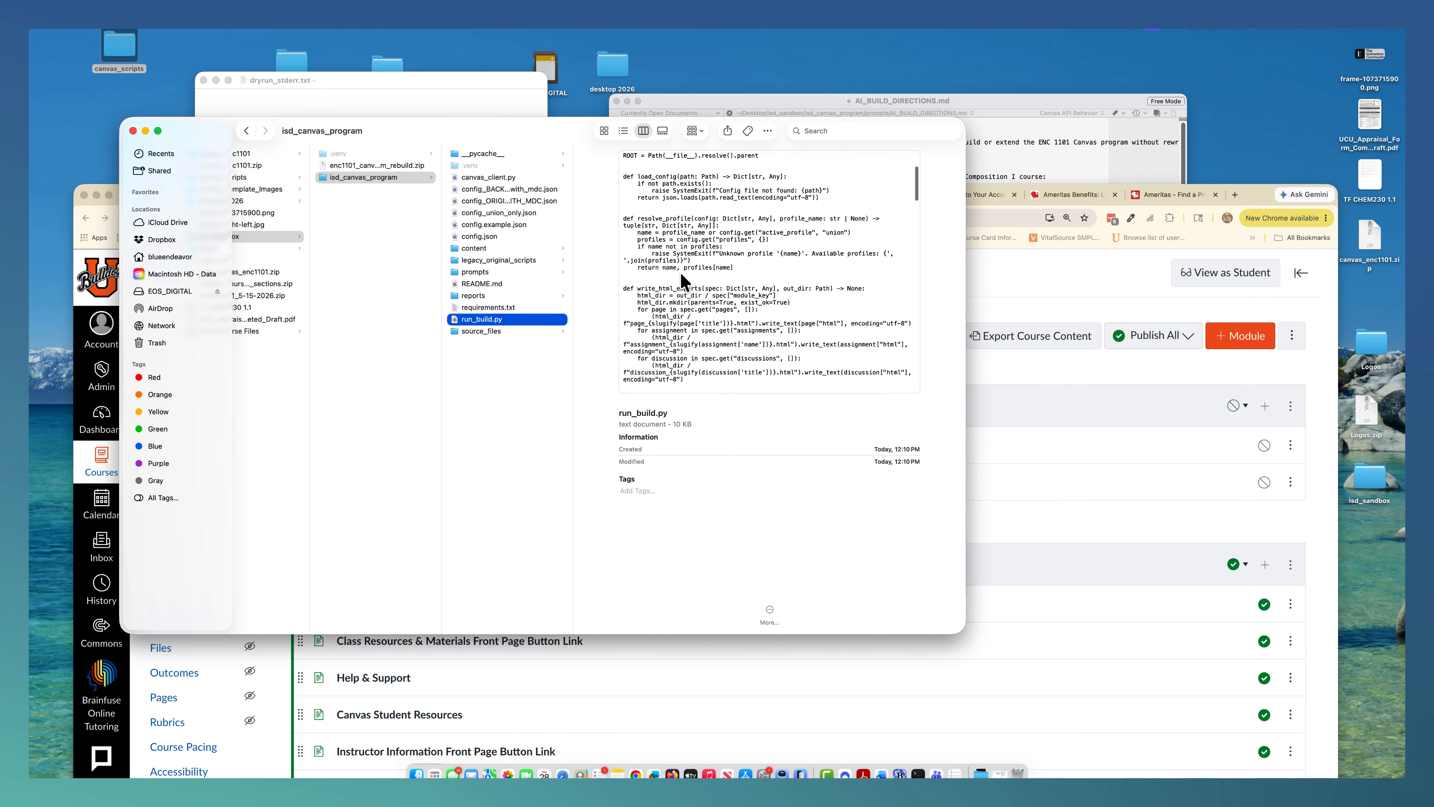
Examine the contents of the module1 and module2 folders inside source_files
left_click(477, 331)
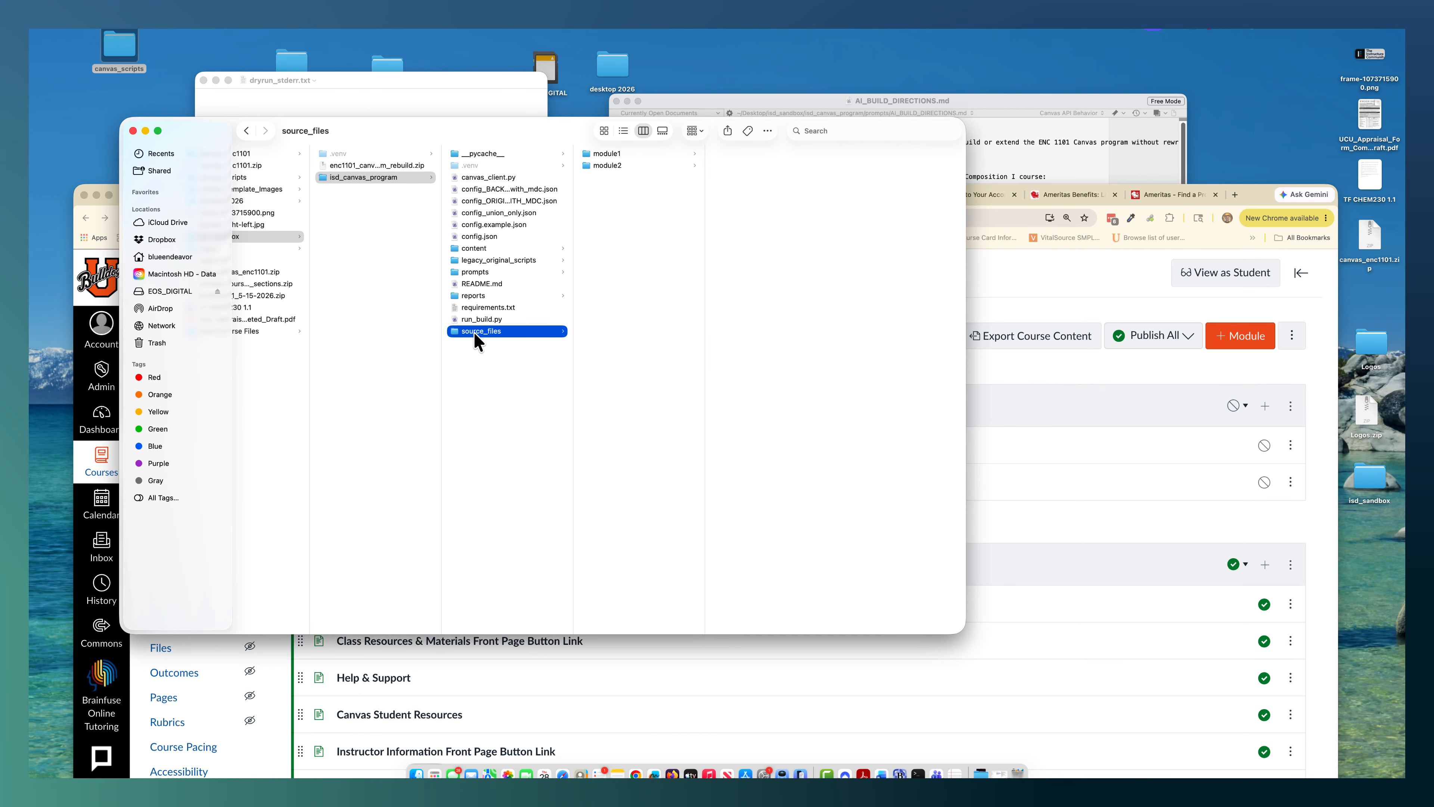
left_click(608, 154)
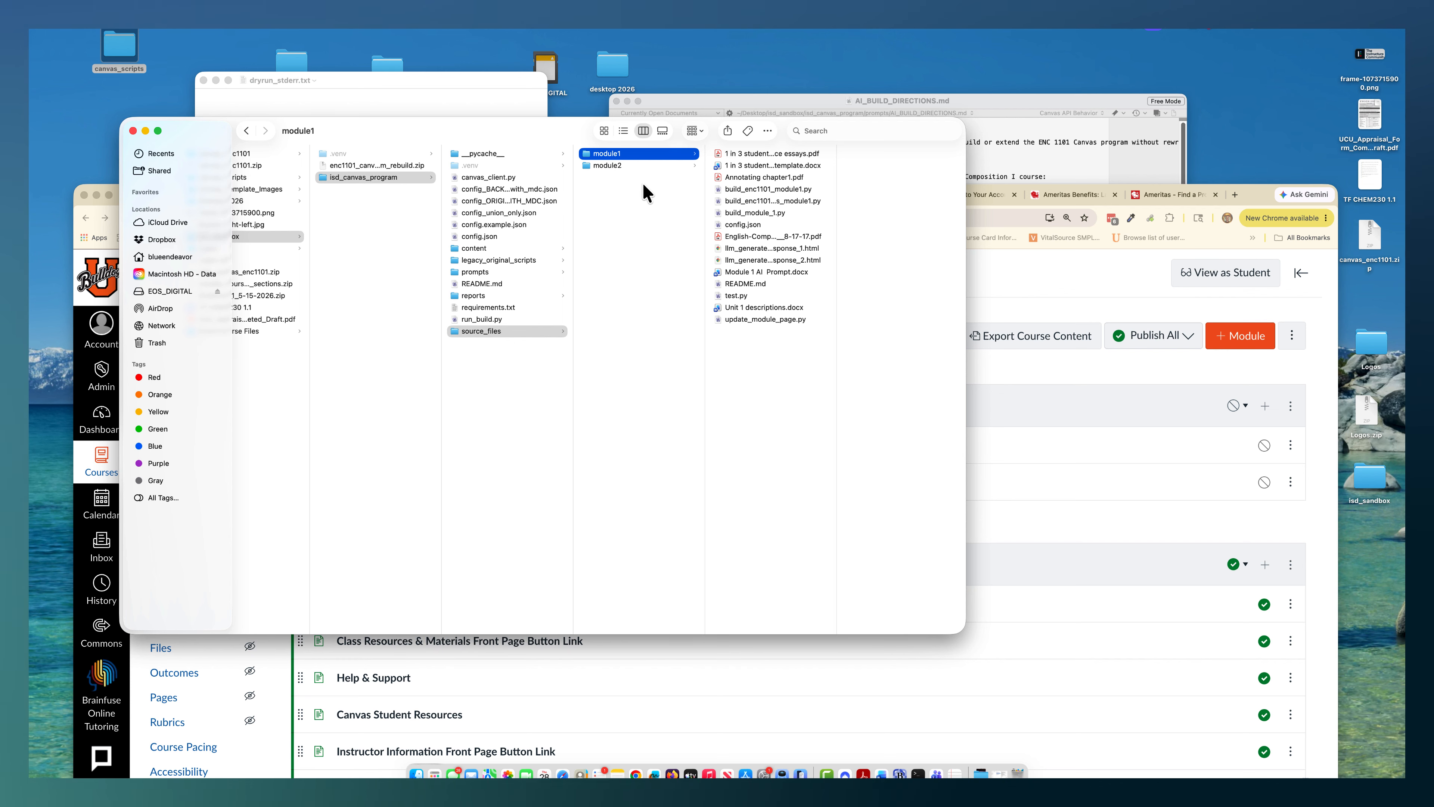
left_click(605, 167)
left_click(606, 155)
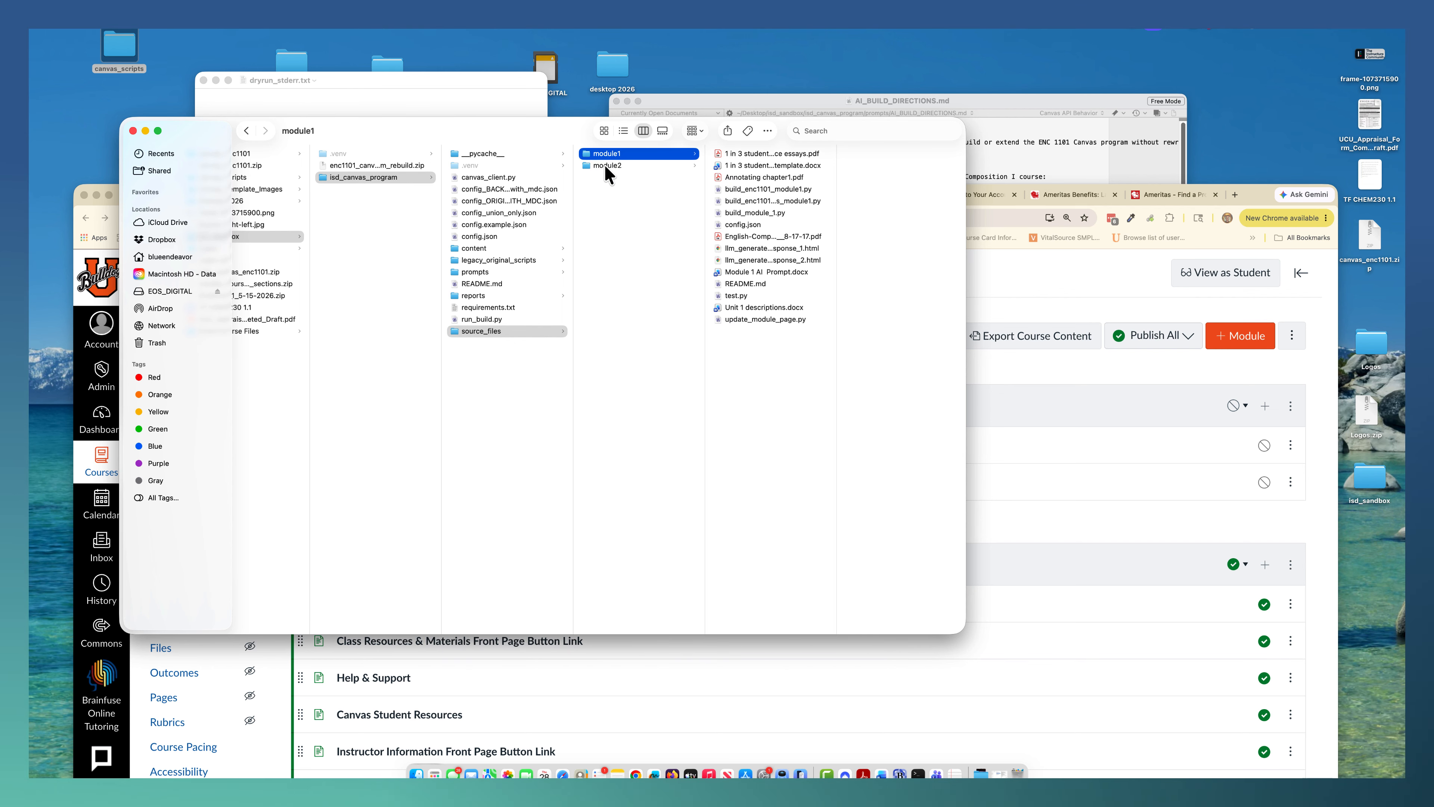
left_click(607, 166)
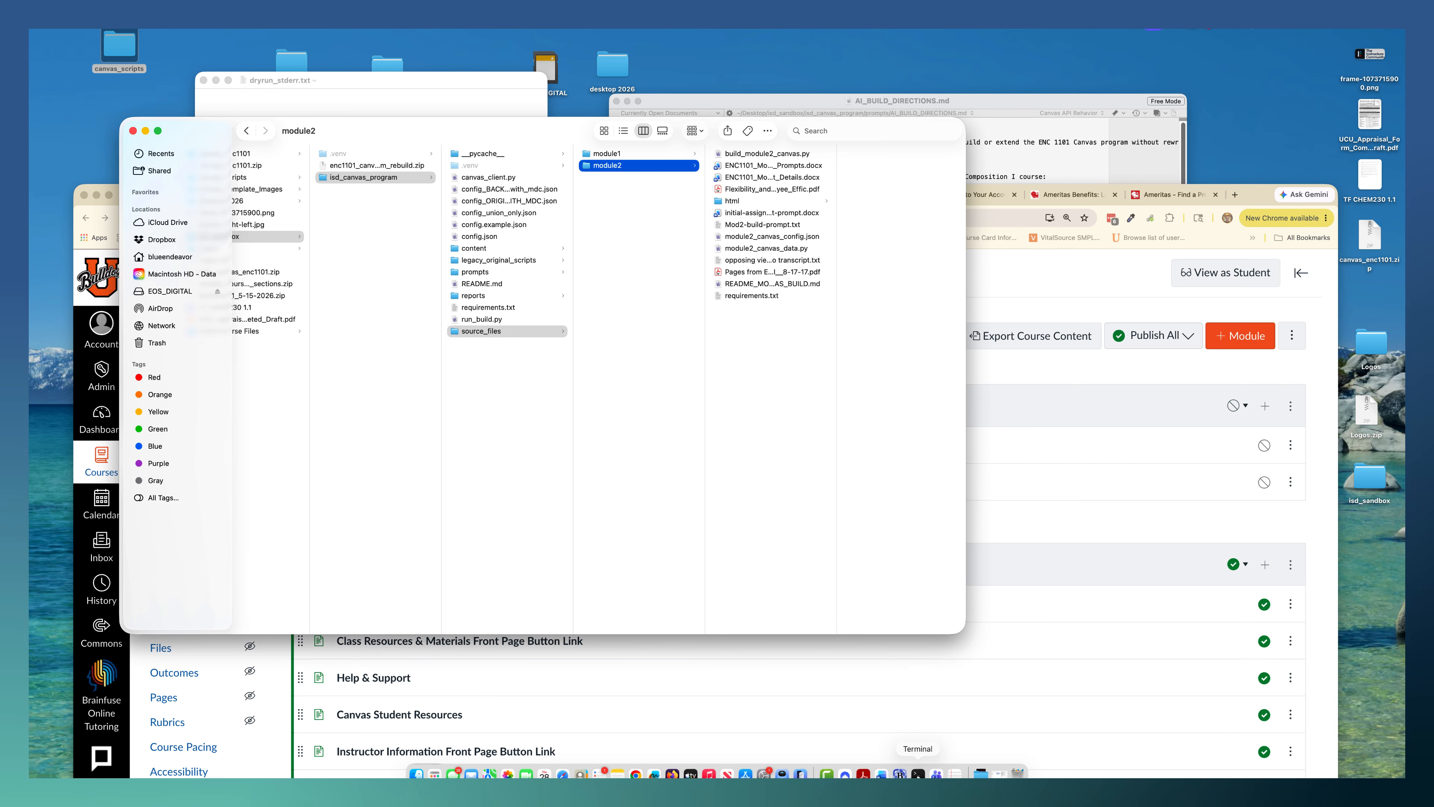
In Terminal, run "python3 run_build.py --profile union --modules module1,module2 --dry-run" and highlight the report path and course URL in the output
left_click(917, 774)
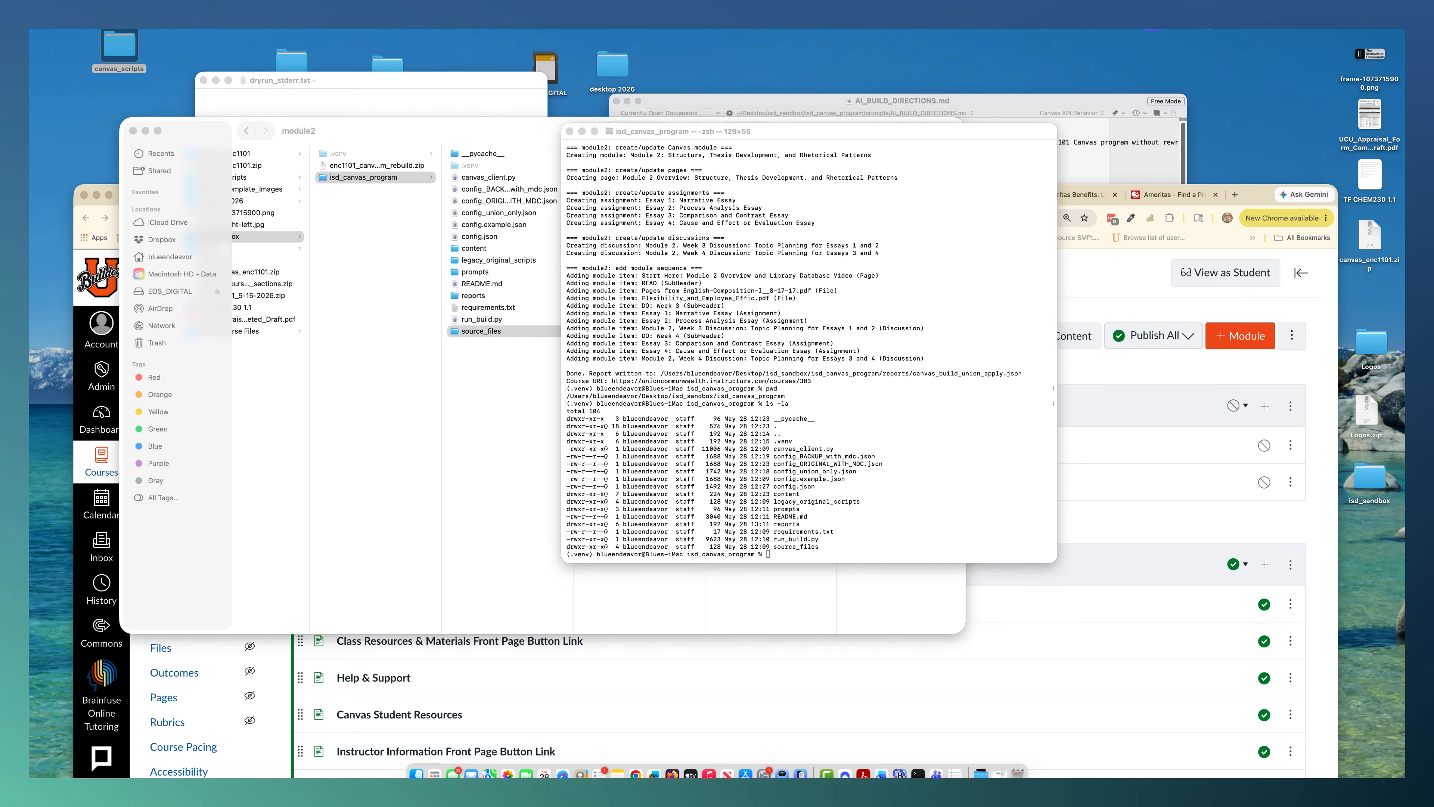
left_click(799, 558)
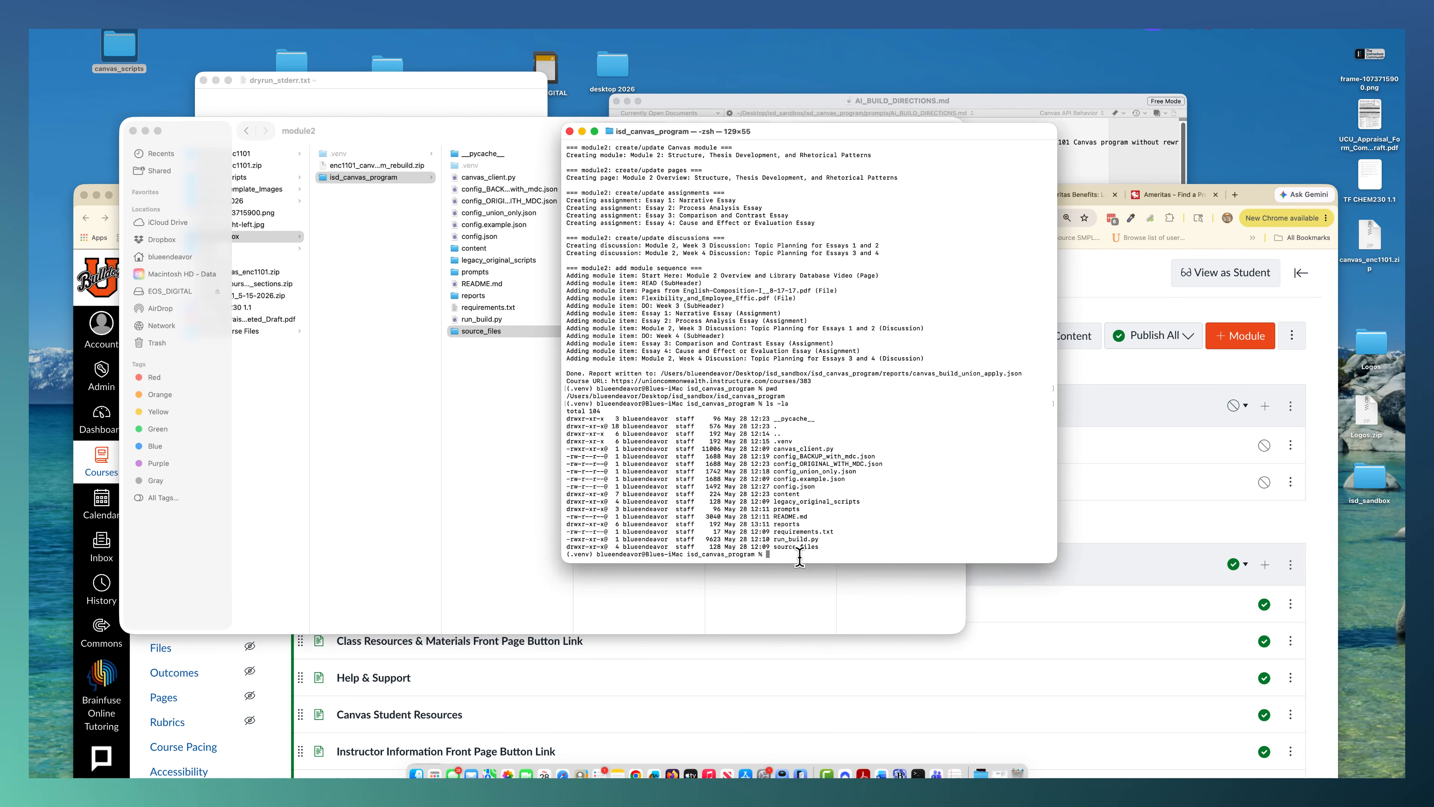
type("python3 run_build.py --profile union --modules module1,module2 --dry-run")
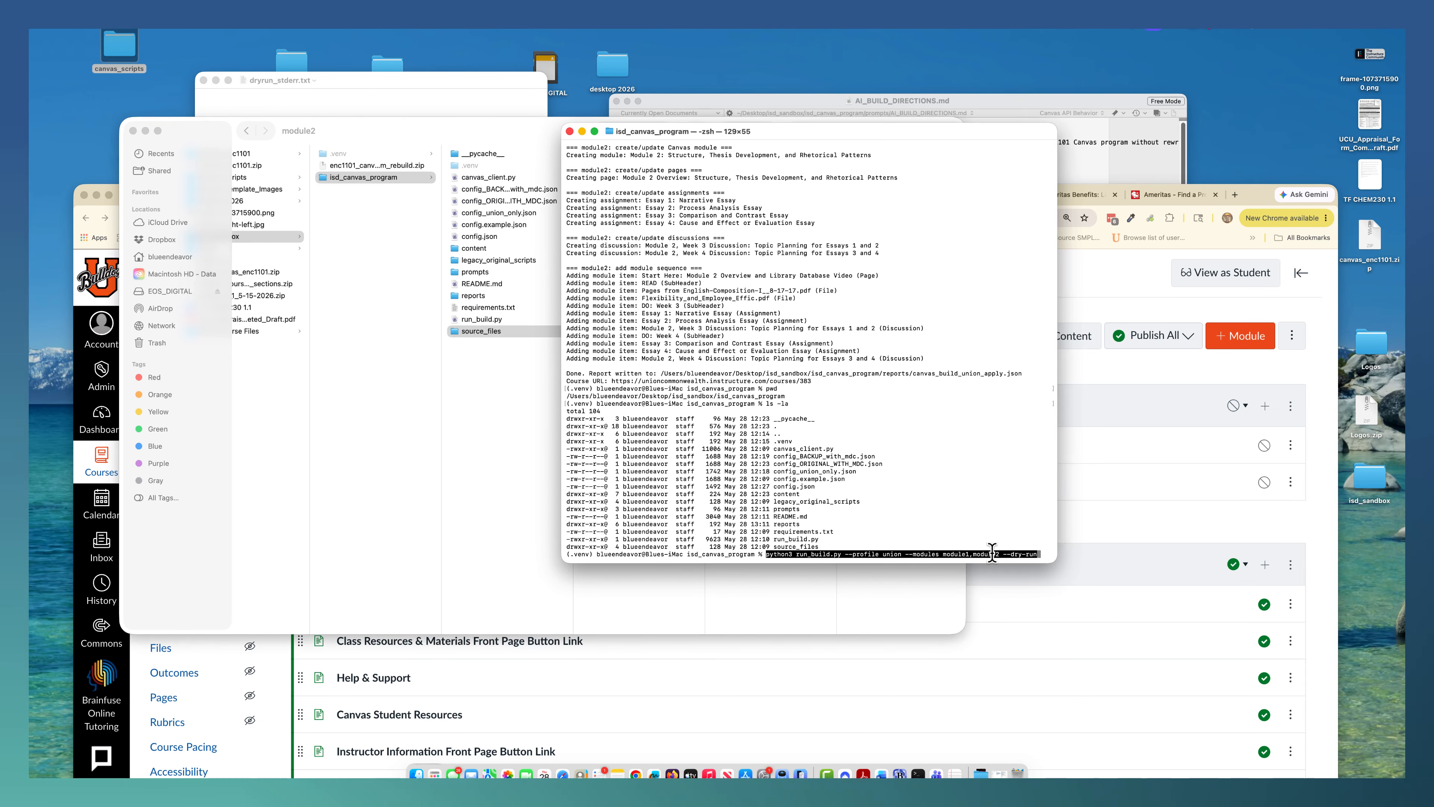
key("Return")
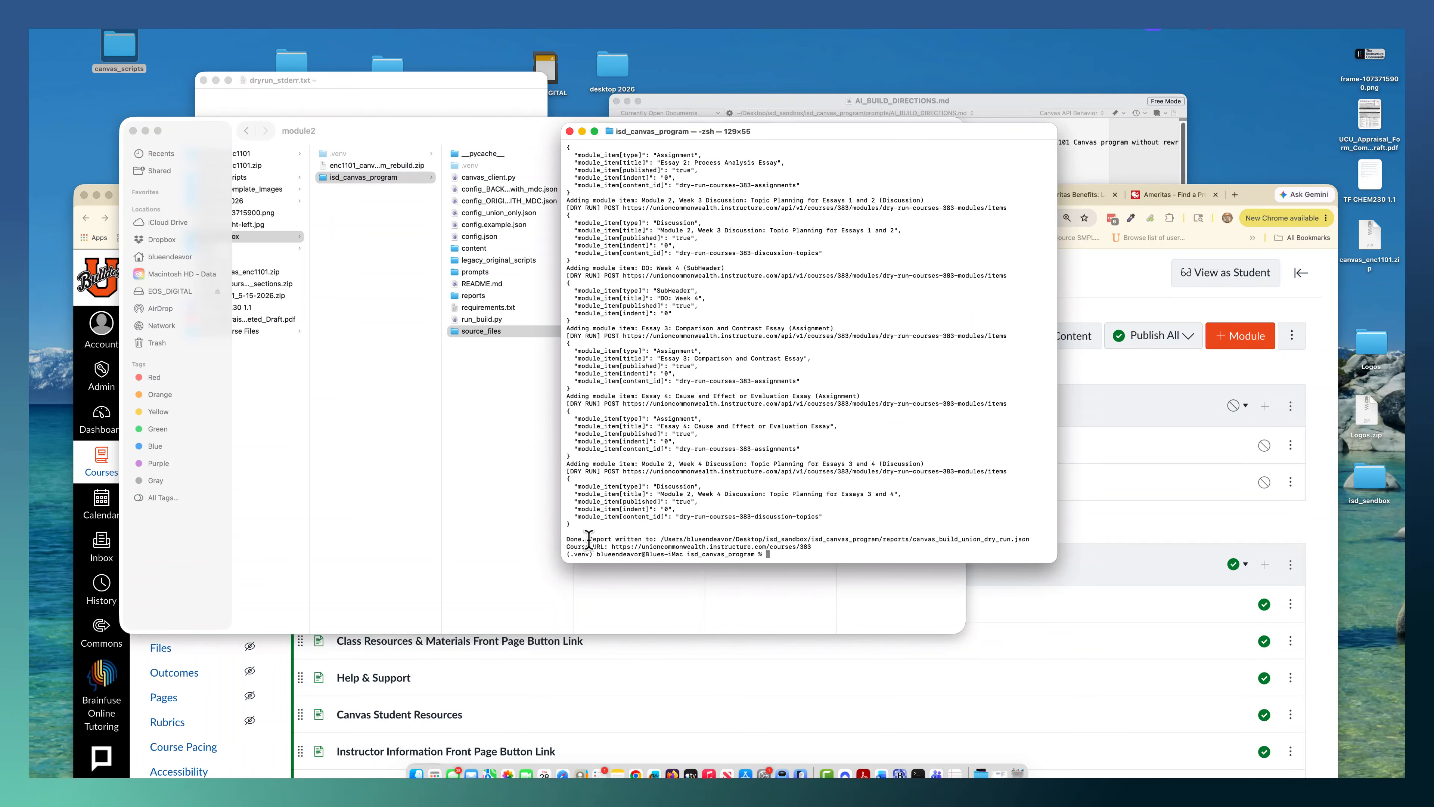
left_click_drag(585, 539, 852, 547)
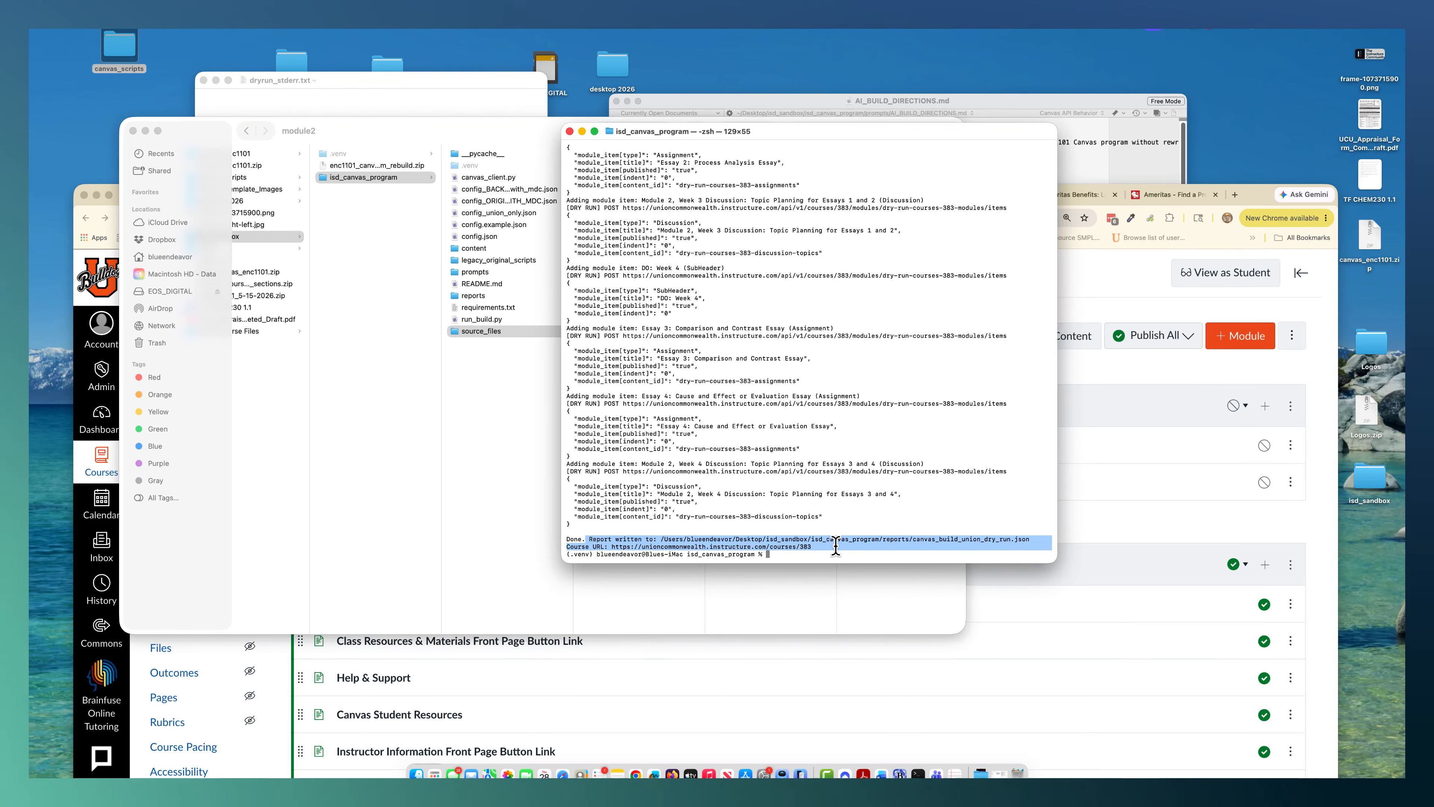
In Finder, open dryrun_stdout.txt from the reports folder, highlight the module1 file upload entries, and read on through the page creation entries
left_click(471, 295)
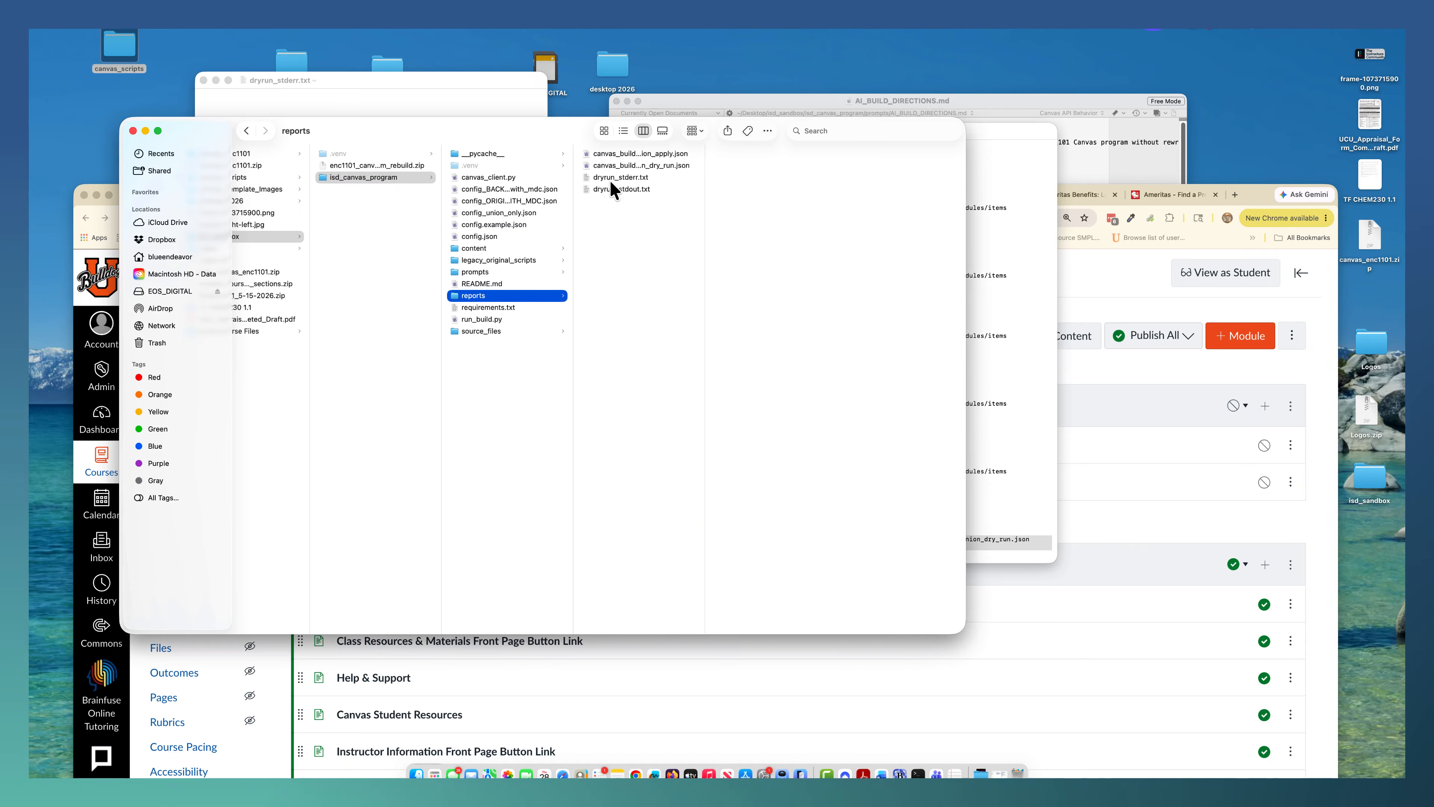
left_click(639, 192)
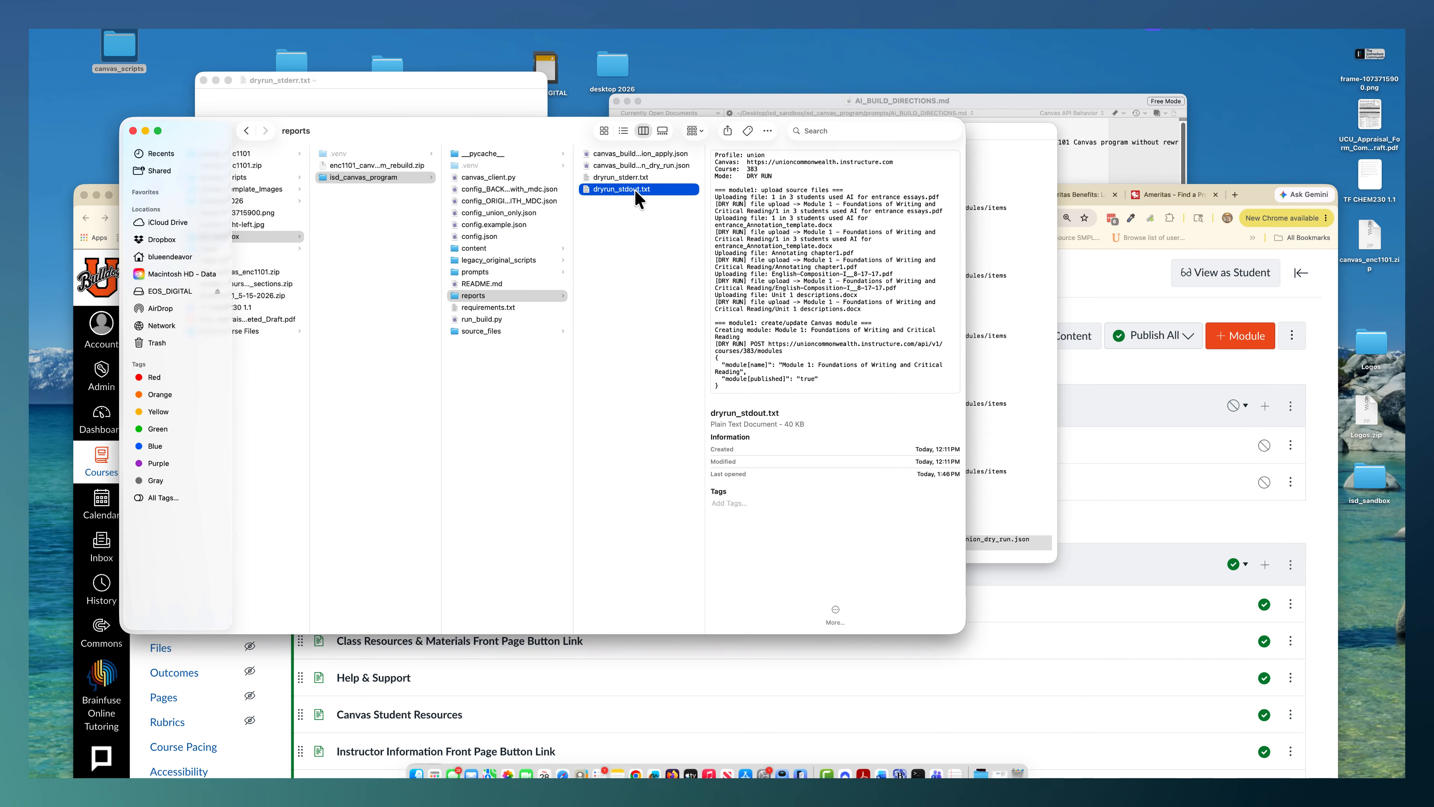
double_click(627, 191)
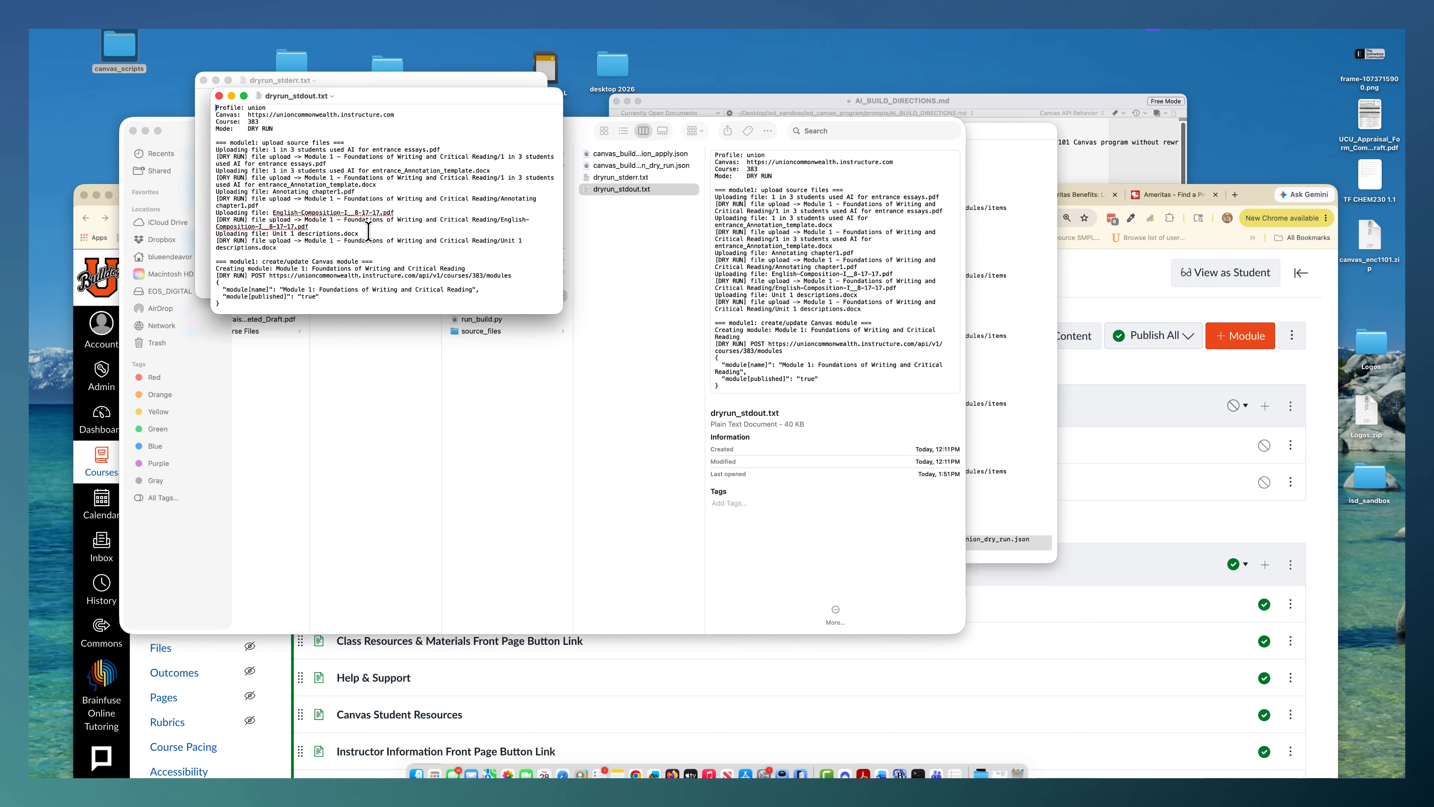
left_click_drag(297, 150, 372, 254)
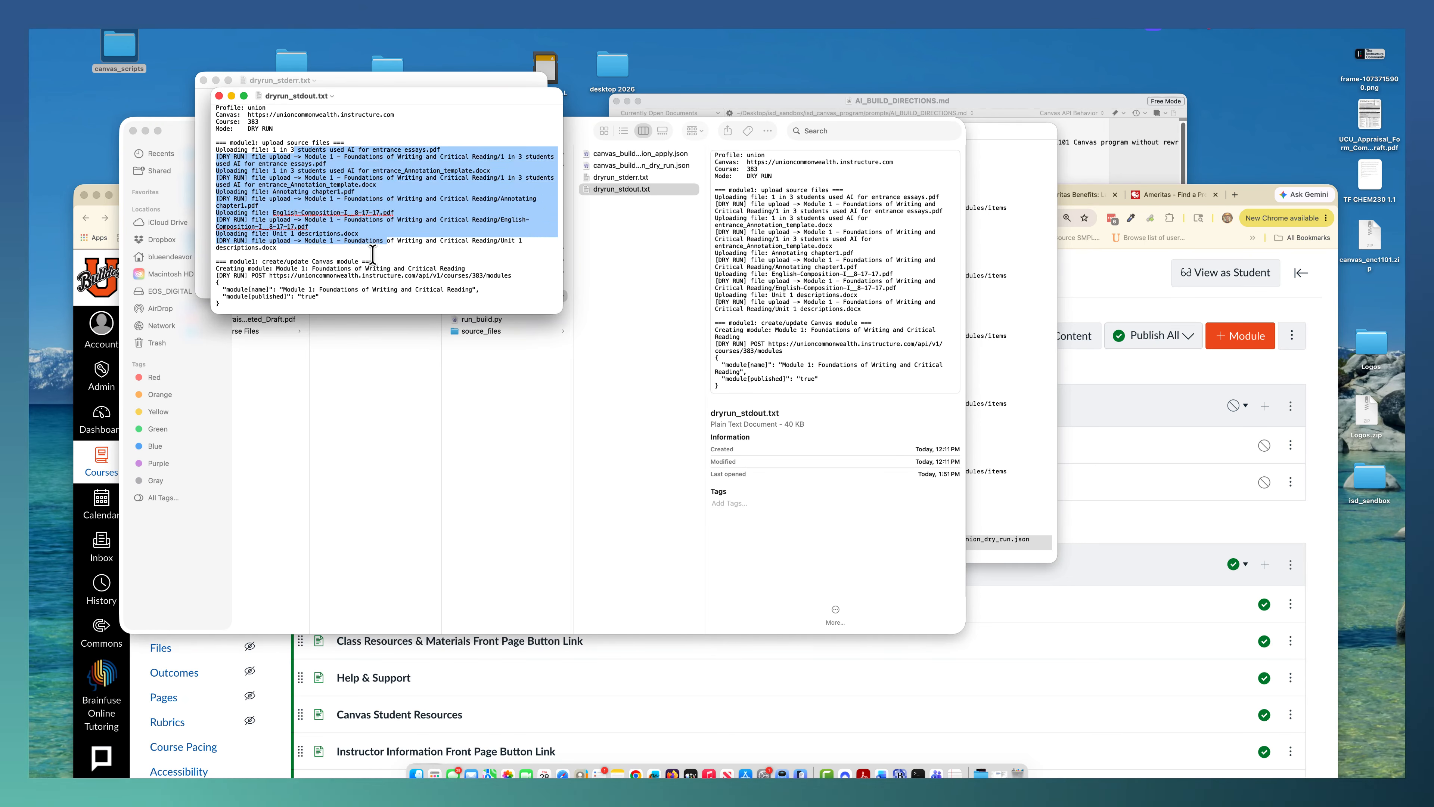
left_click(358, 266)
scroll(359, 266, "down", 3)
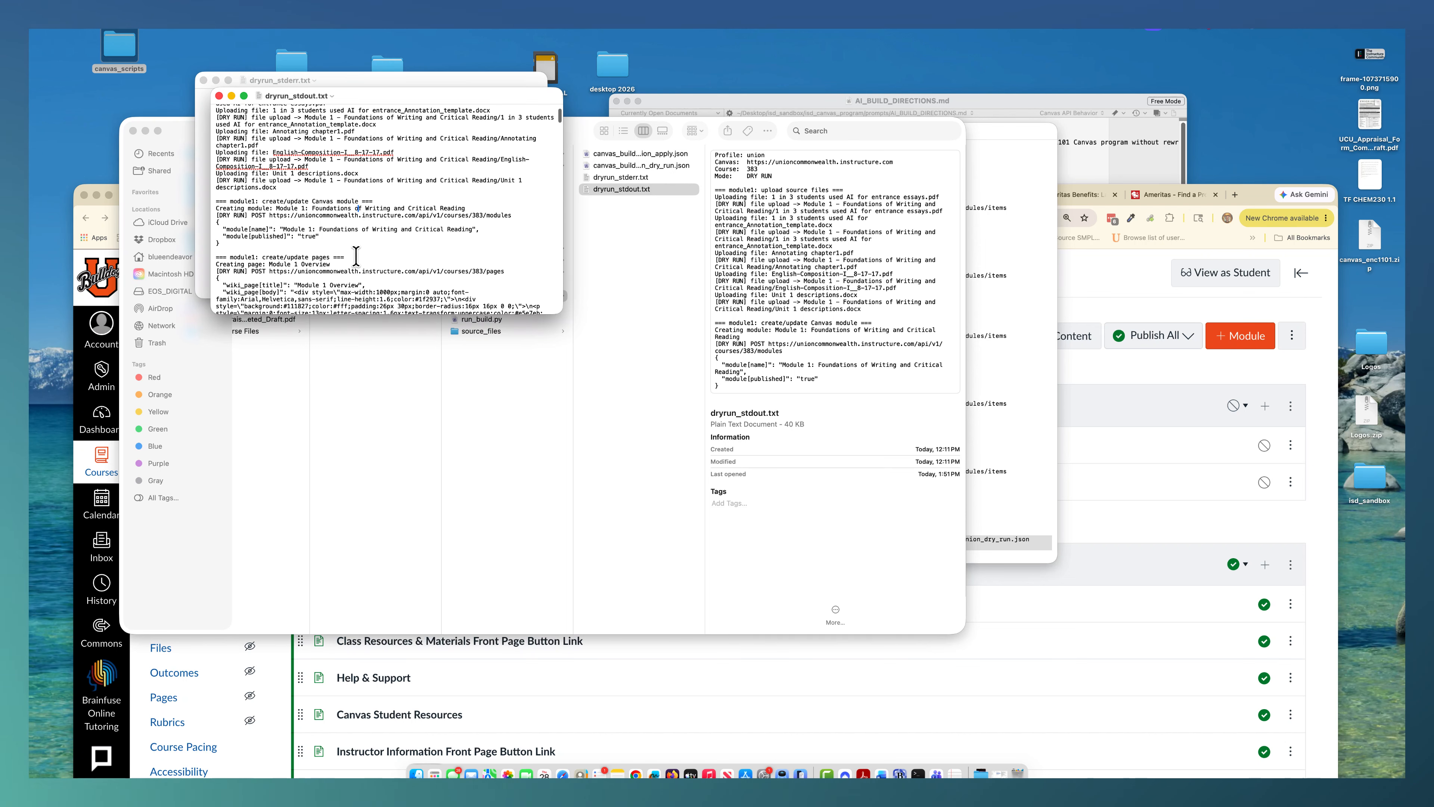
scroll(322, 217, "down", 3)
scroll(322, 217, "down", 5)
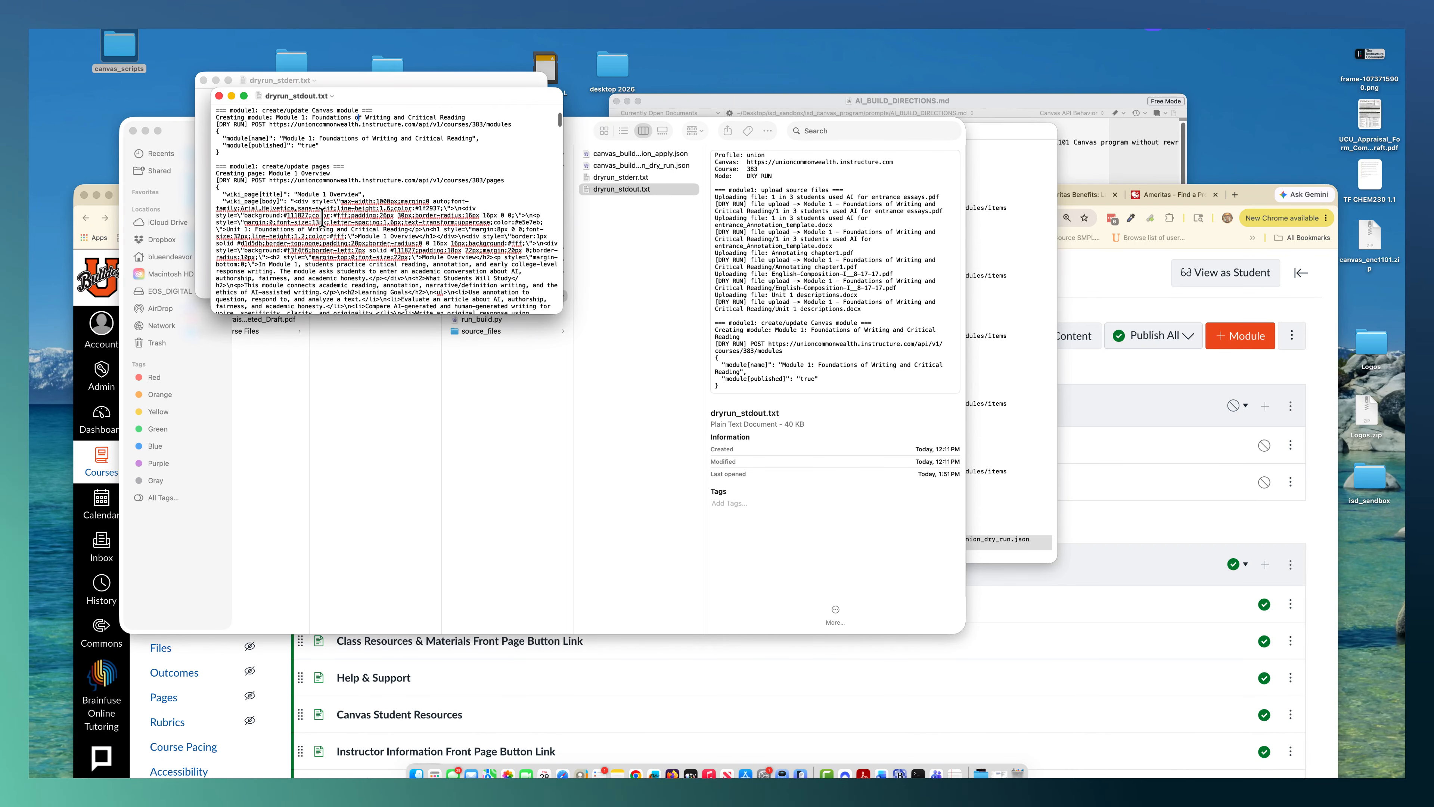
scroll(322, 217, "down", 2)
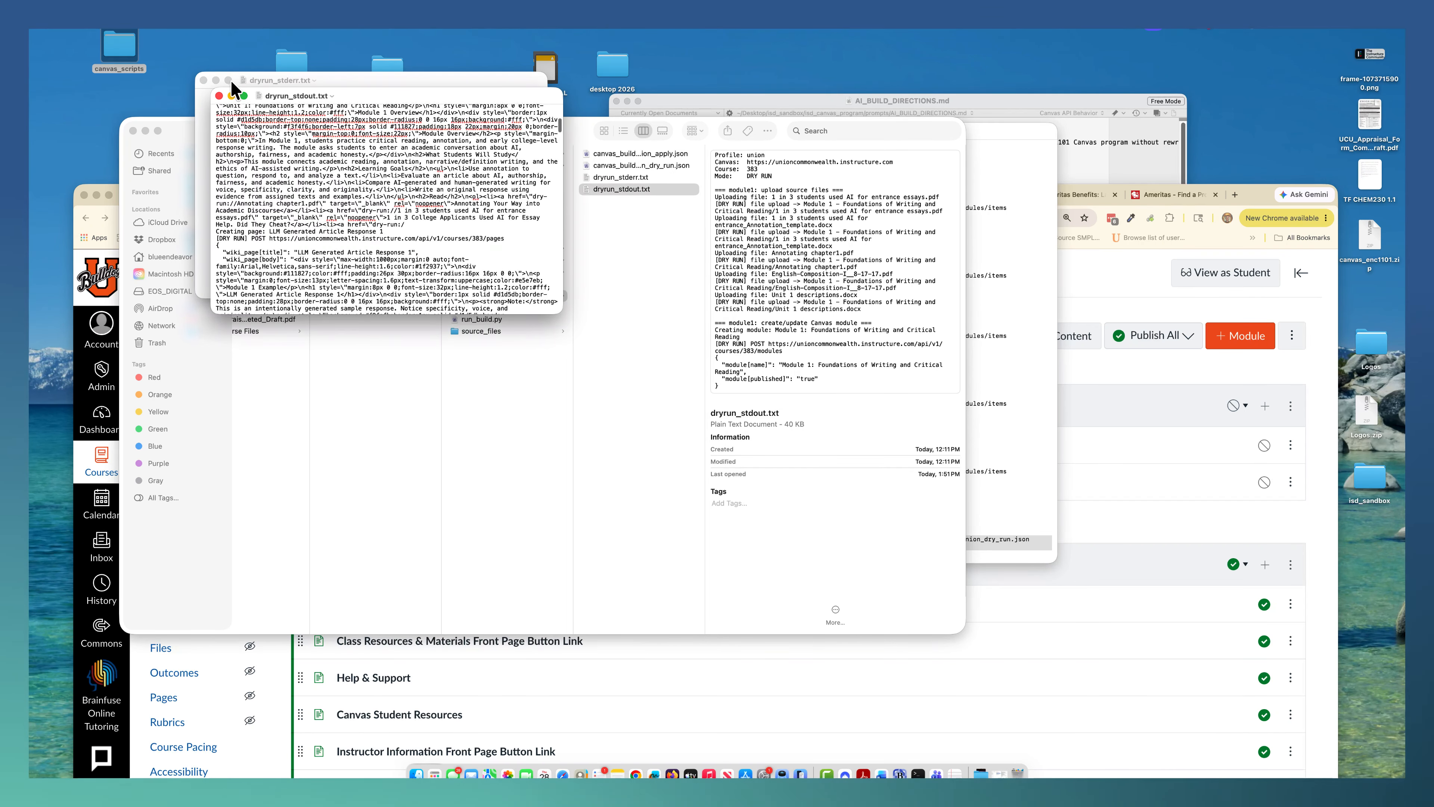
Close dryrun_stdout.txt and dryrun_stderr.txt, and show the contents of the source_files folder in Finder
left_click(219, 95)
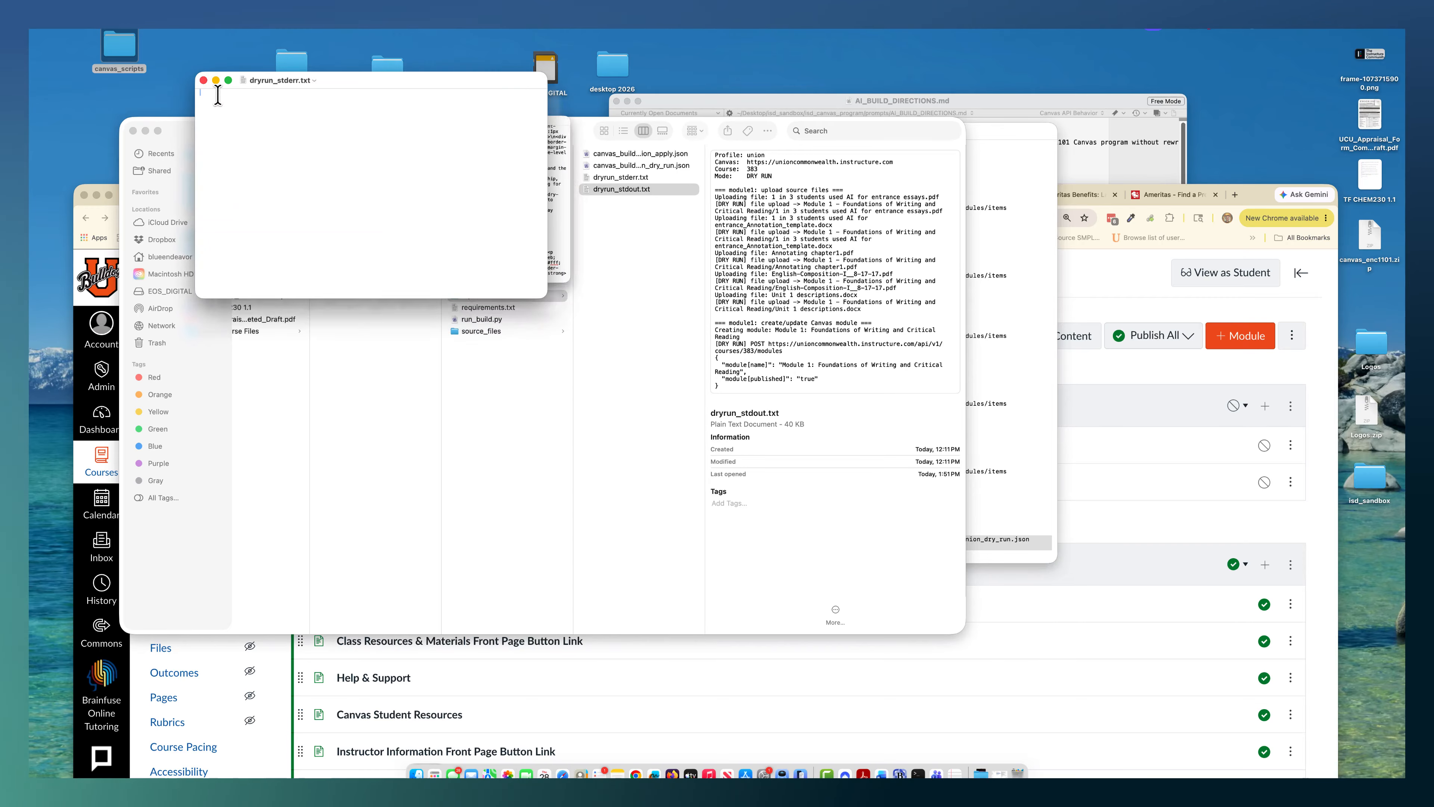
left_click(203, 80)
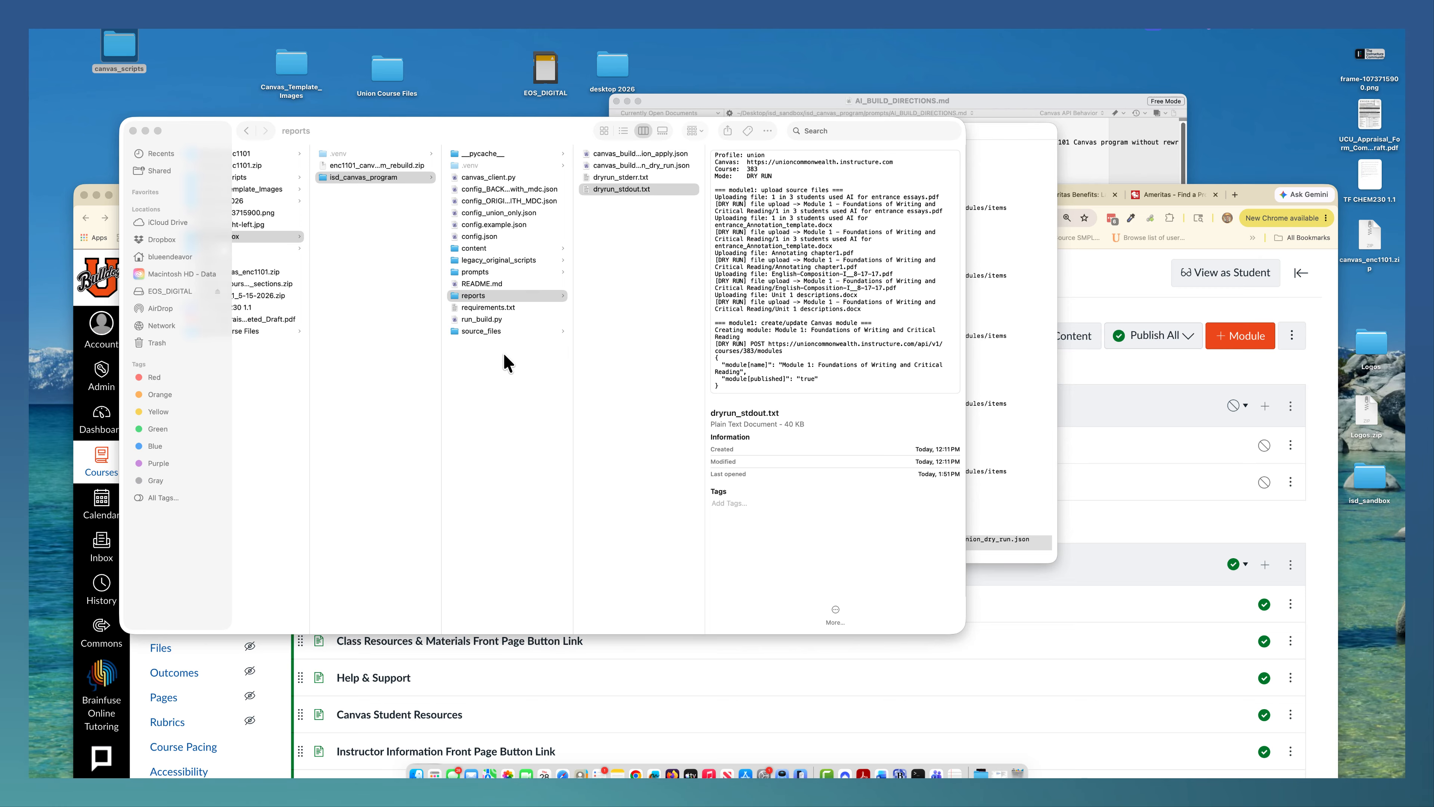
left_click(481, 343)
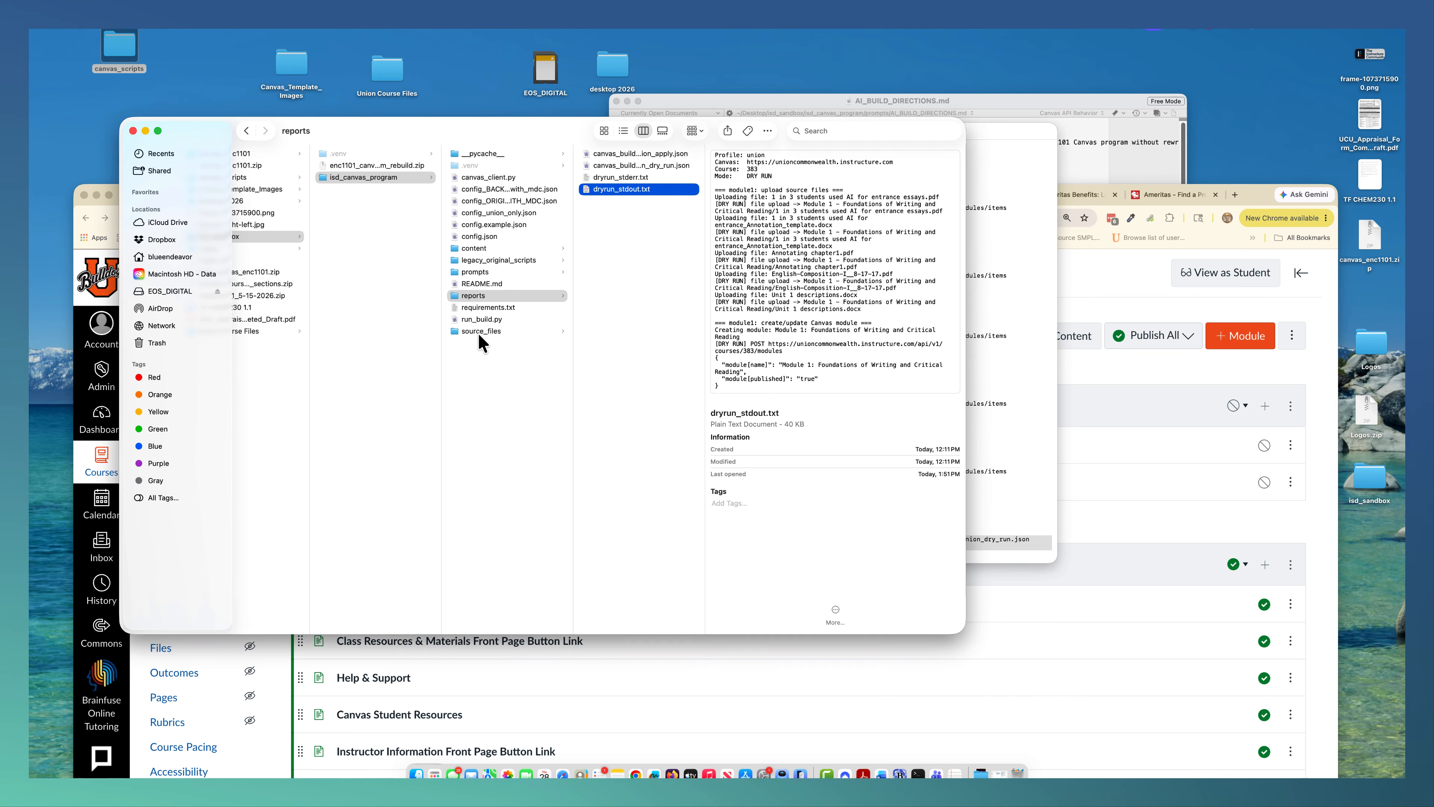
left_click(479, 334)
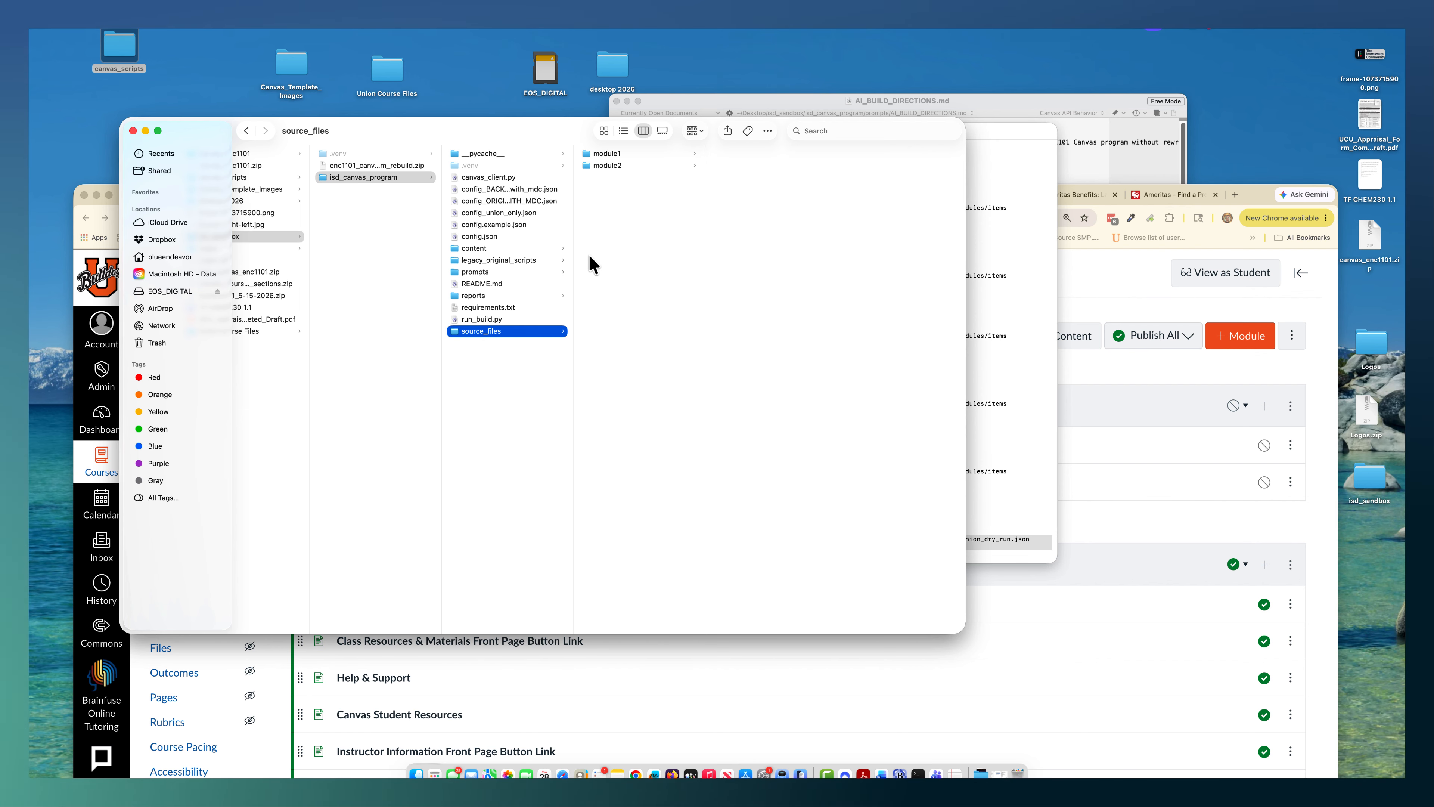
Switch to the browser, raise its window on the screen, and review the UCU-ISD-SANDBOX-2026 Modules page before the build
left_click(992, 149)
left_click_drag(1258, 195, 1249, 55)
scroll(644, 405, "down", 3)
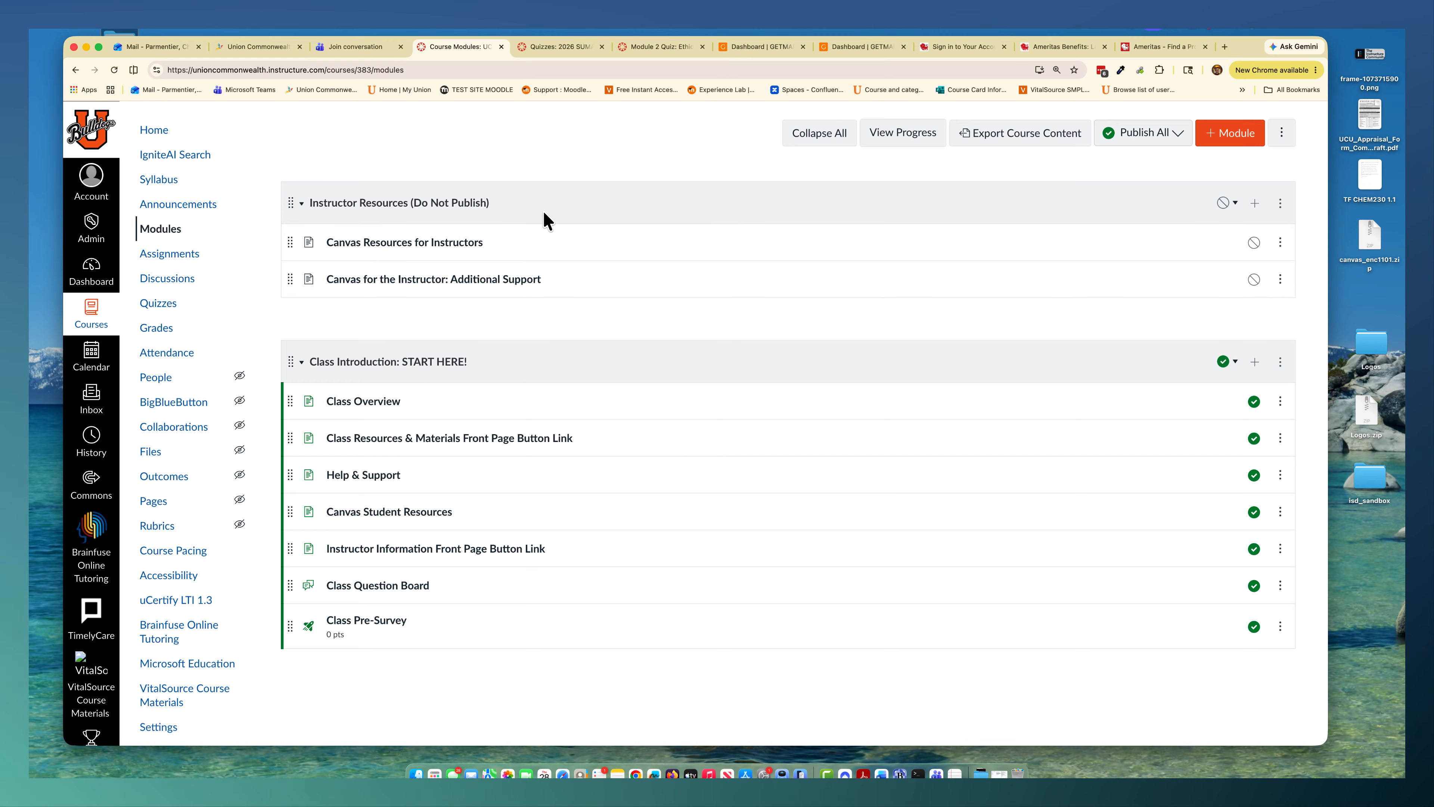
scroll(531, 217, "up", 2)
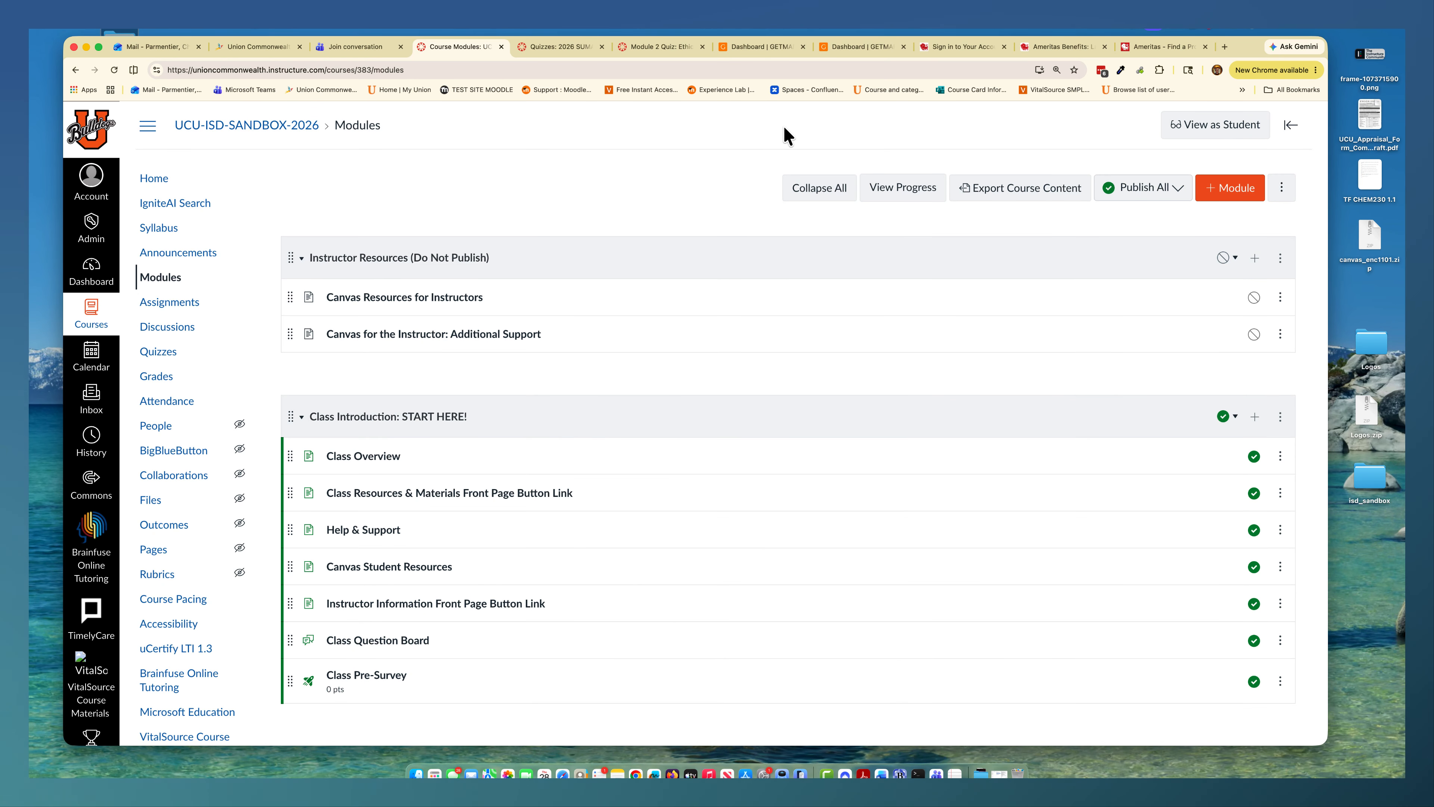
In Terminal, run "python3 run_build.py --profile union --modules module1,module2 --apply" and highlight the report path and course URL in the output
left_click(918, 773)
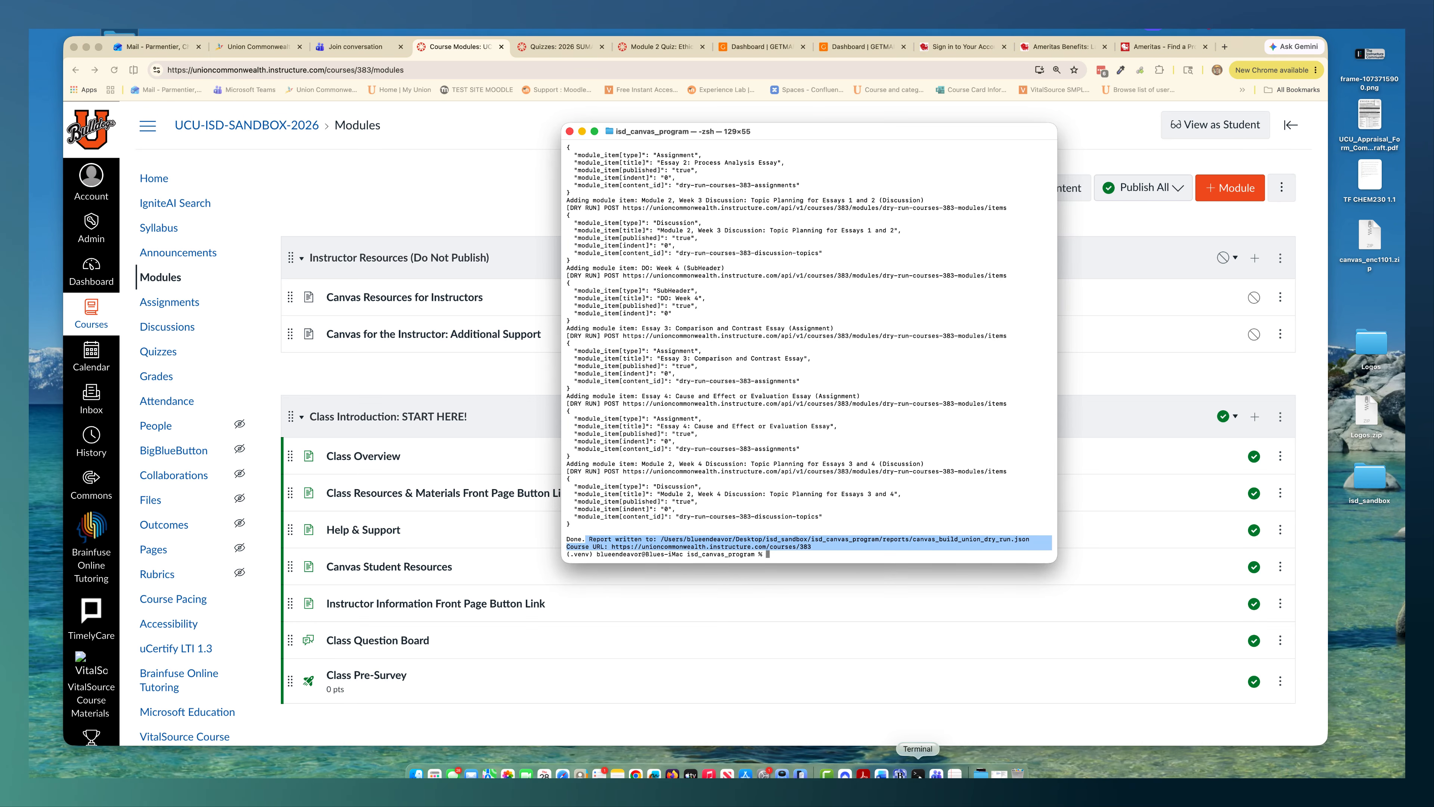
left_click(840, 558)
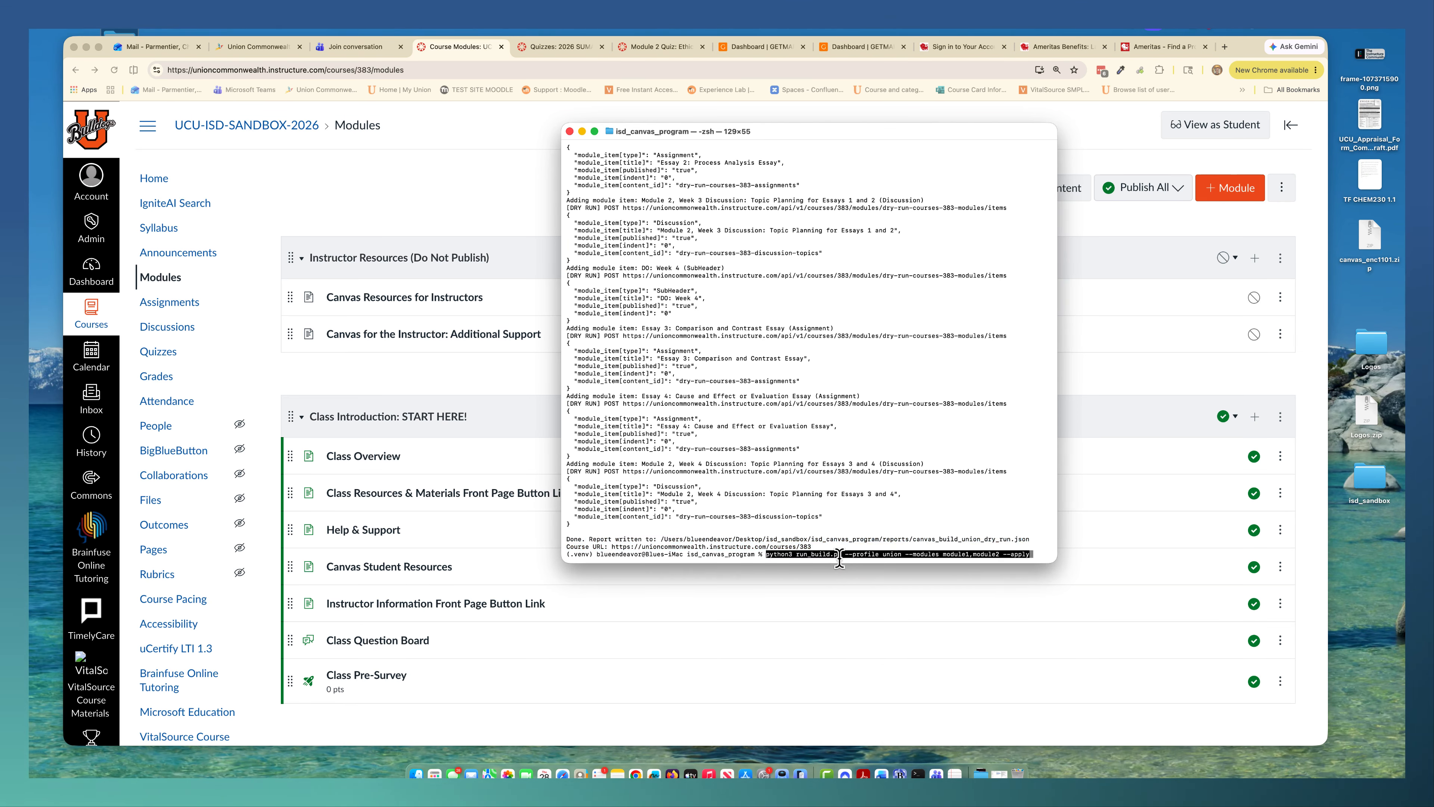
key("Return")
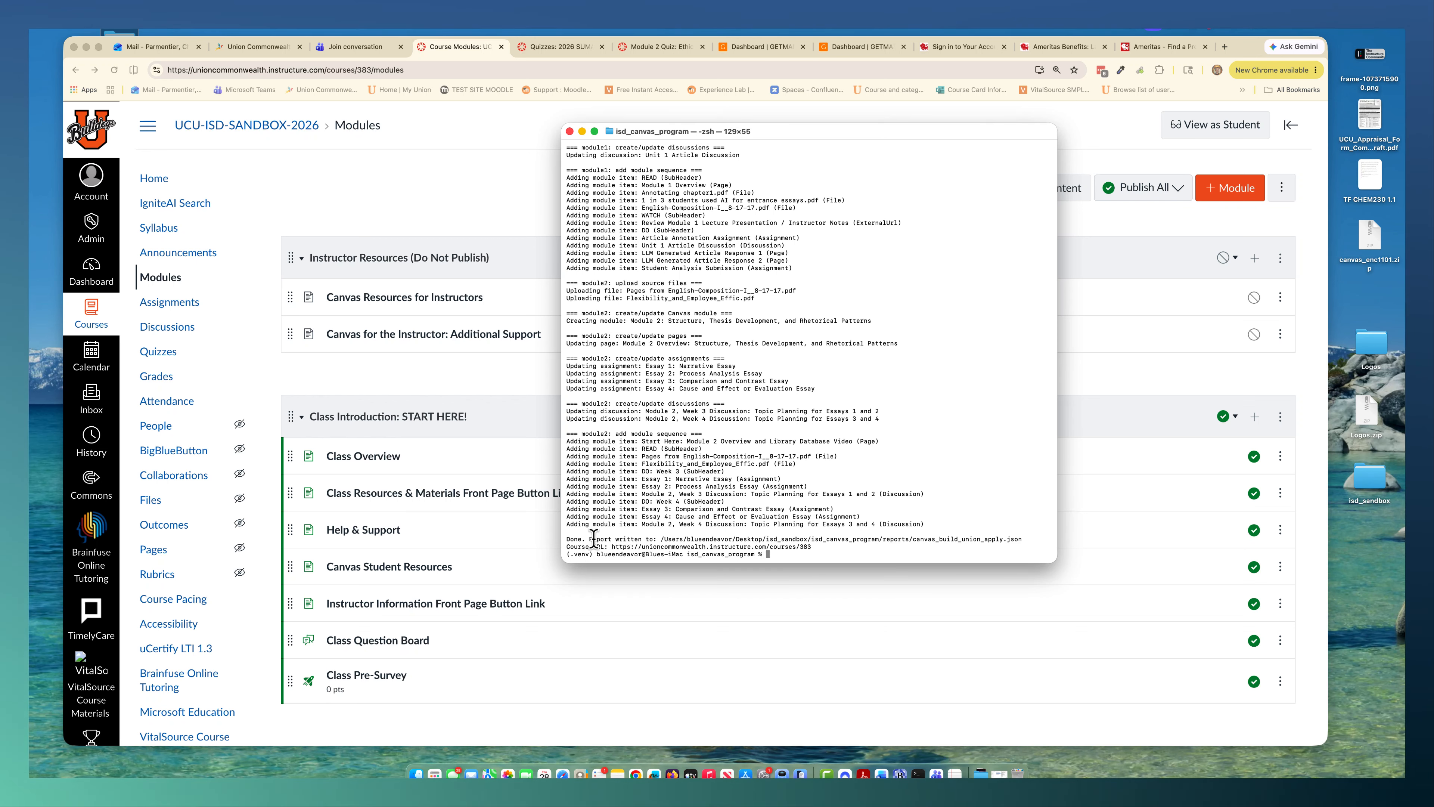
left_click_drag(589, 539, 777, 558)
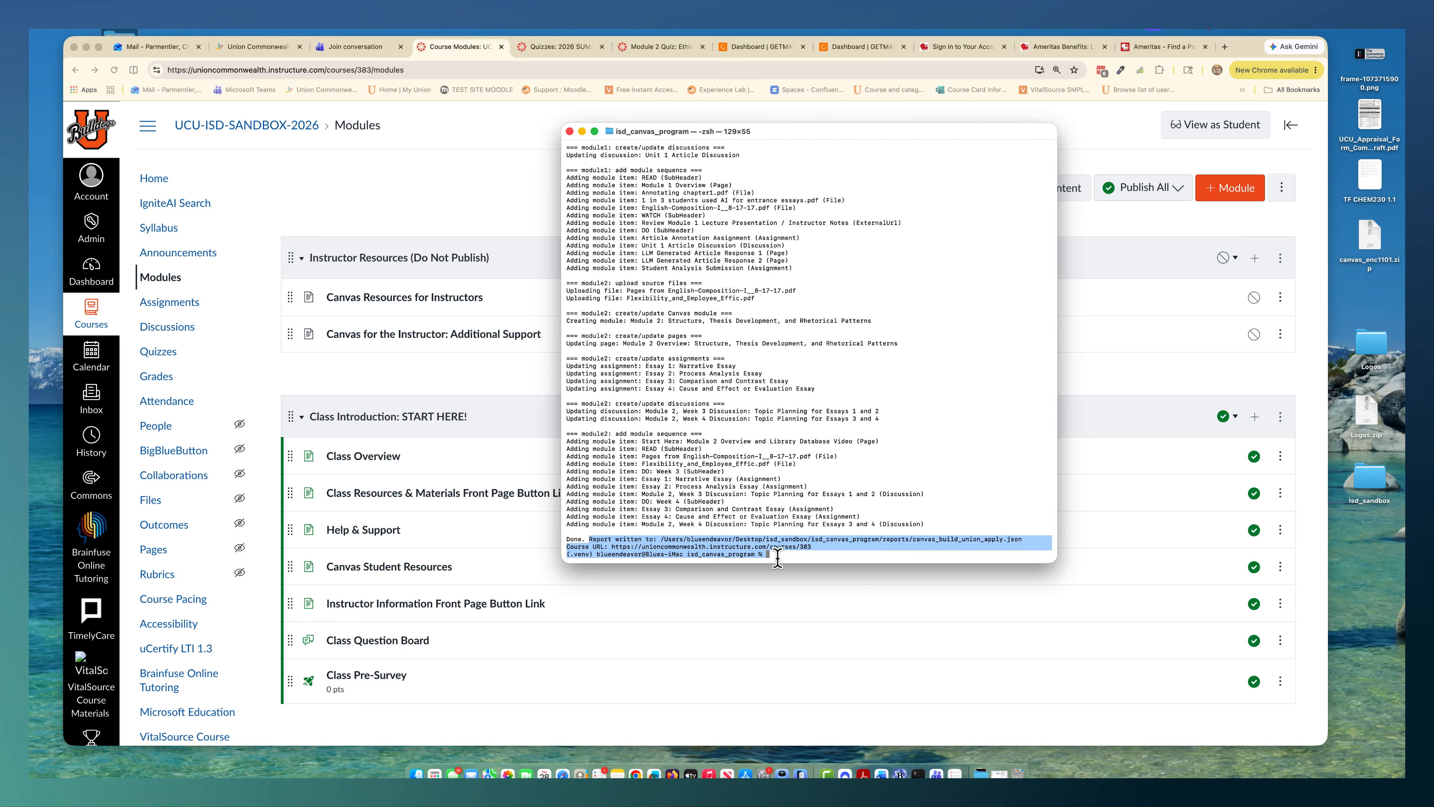
left_click(778, 558)
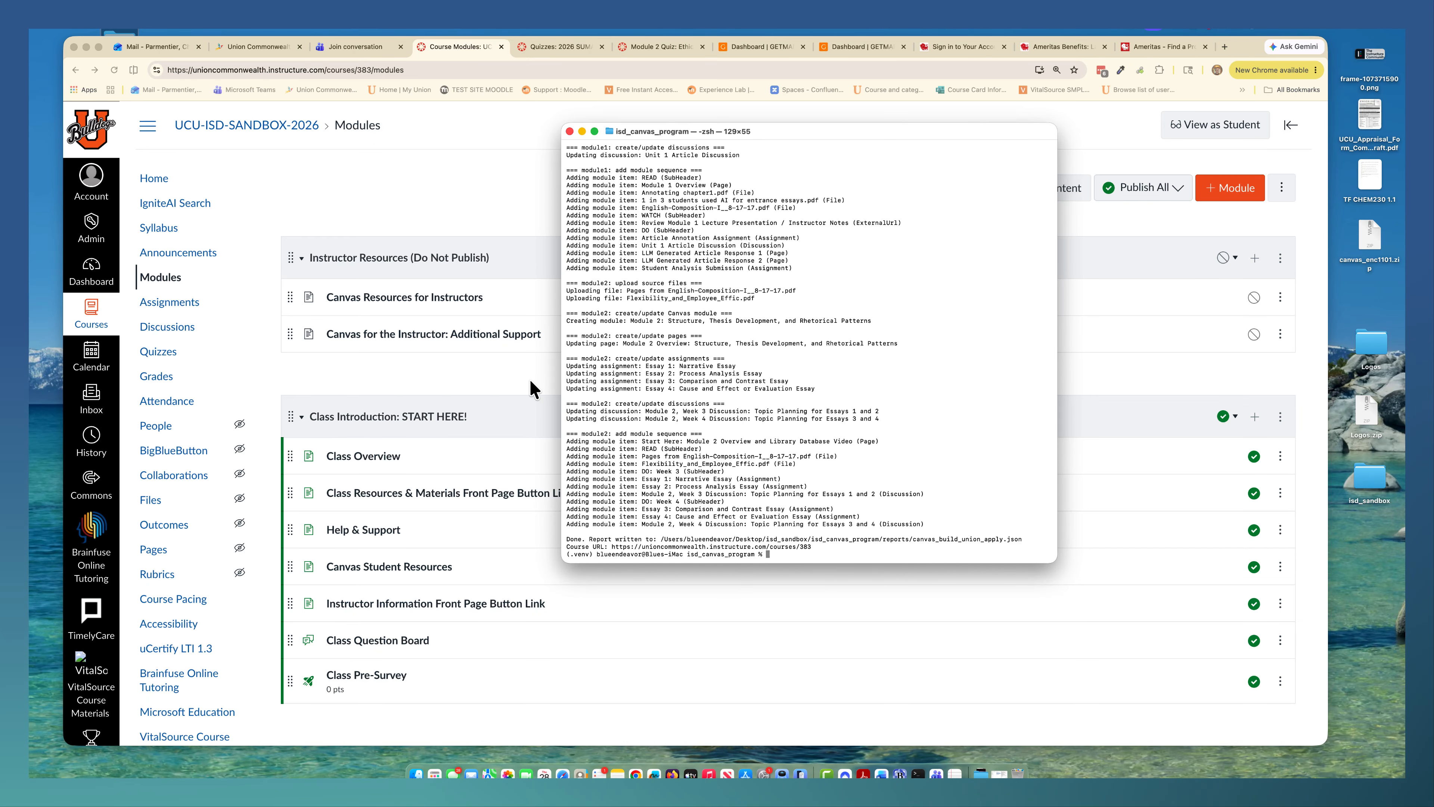
Switch to the browser, reload the course Modules page, and examine the READ, WATCH and DO items under Module 1
left_click(516, 390)
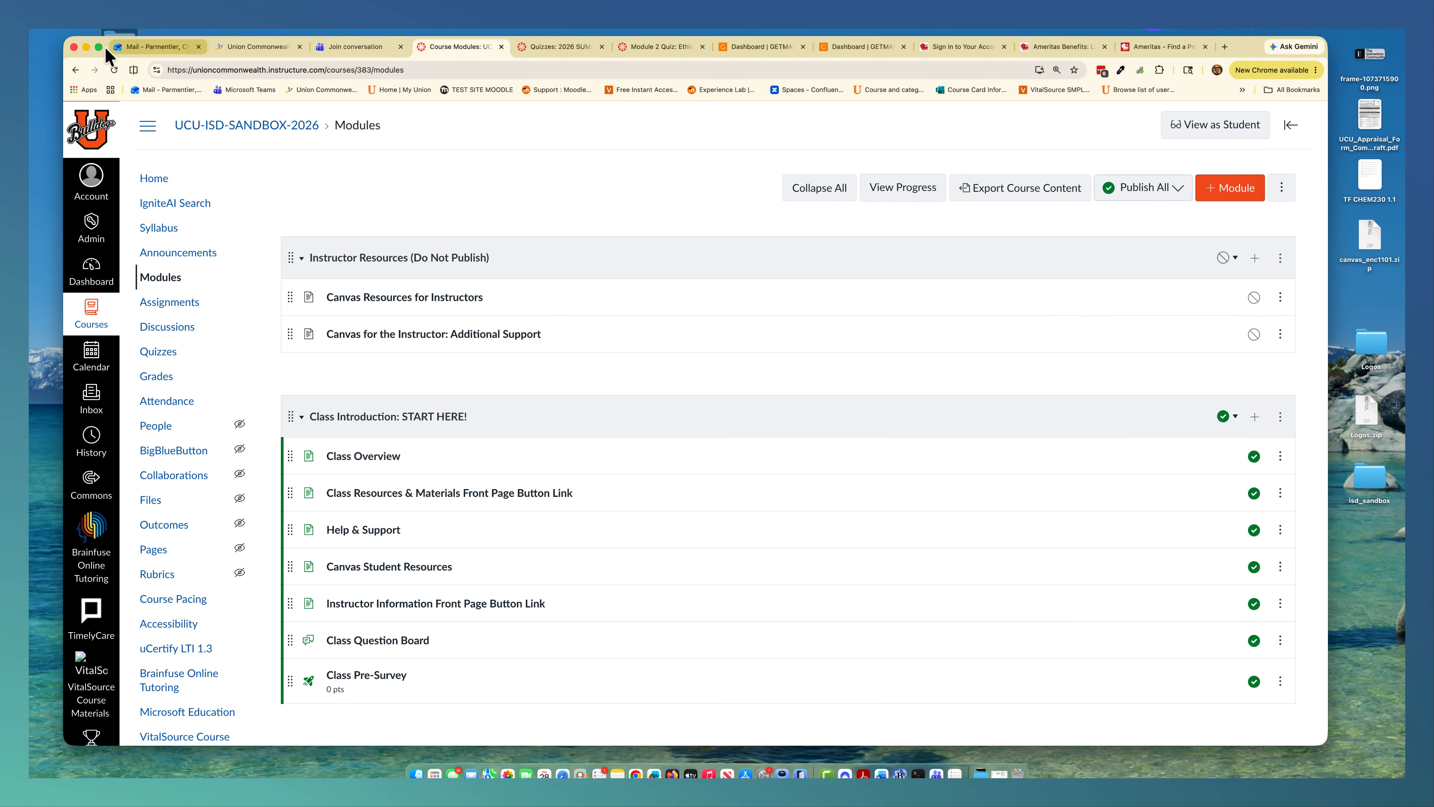
left_click(114, 69)
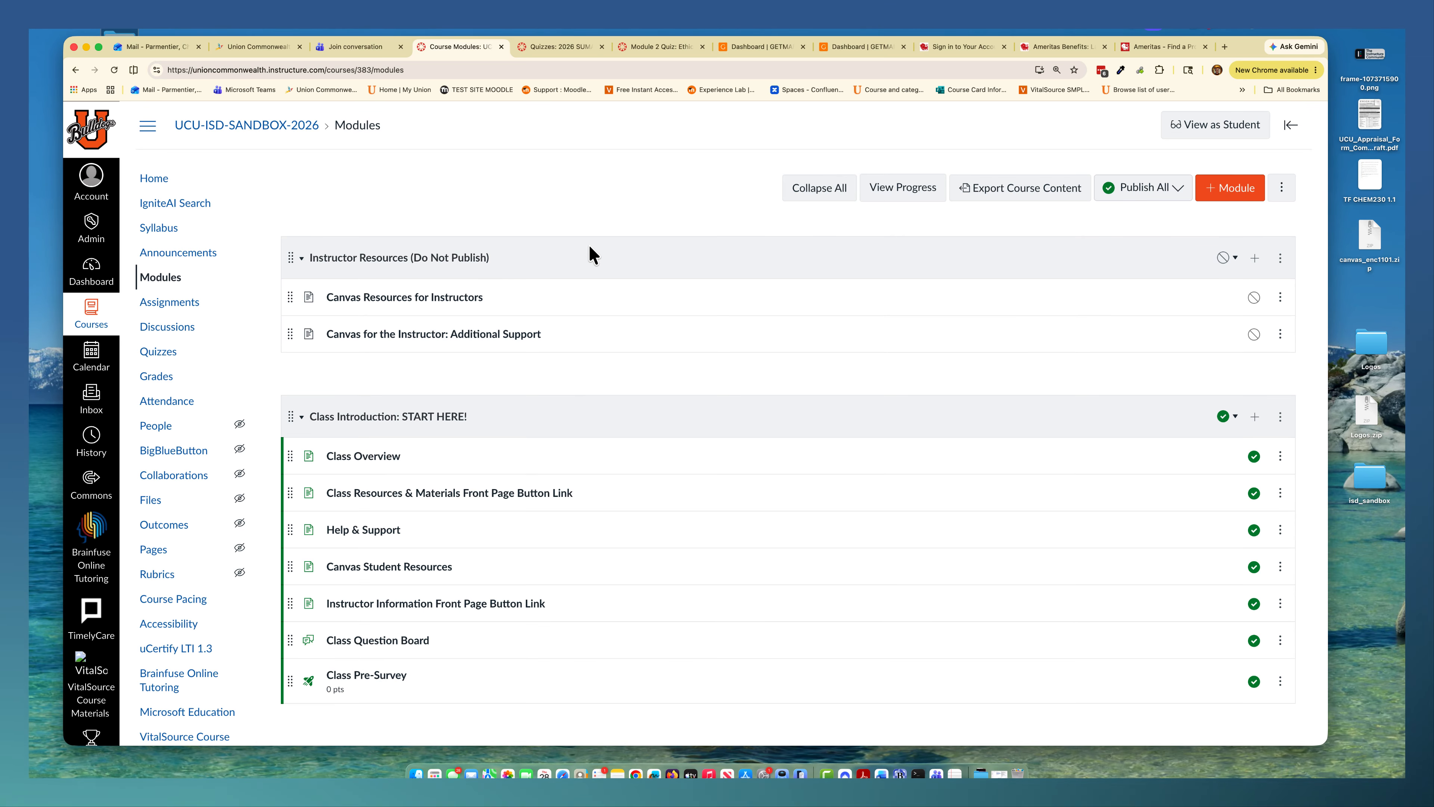
scroll(590, 251, "down", 6)
scroll(590, 255, "down", 5)
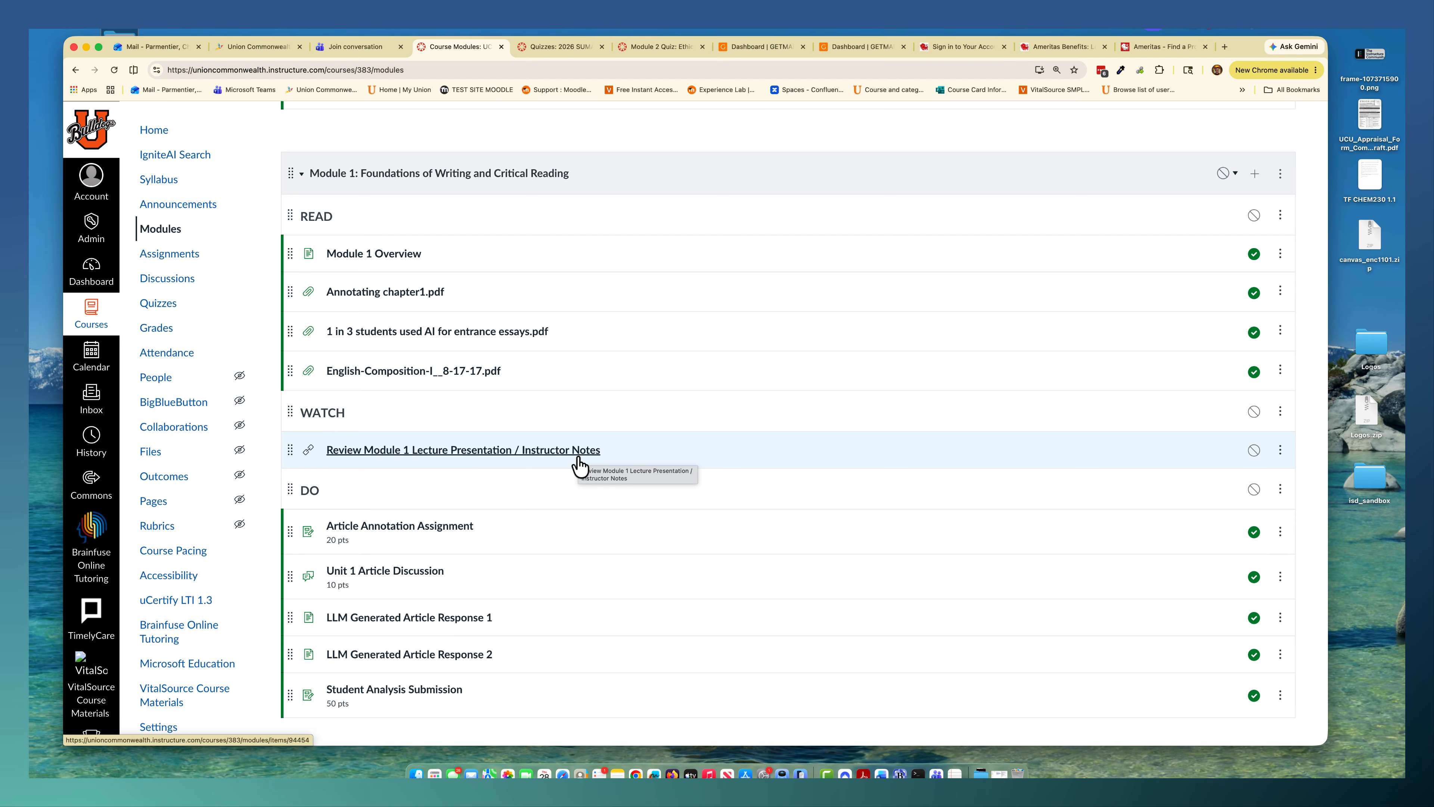
scroll(580, 466, "down", 3)
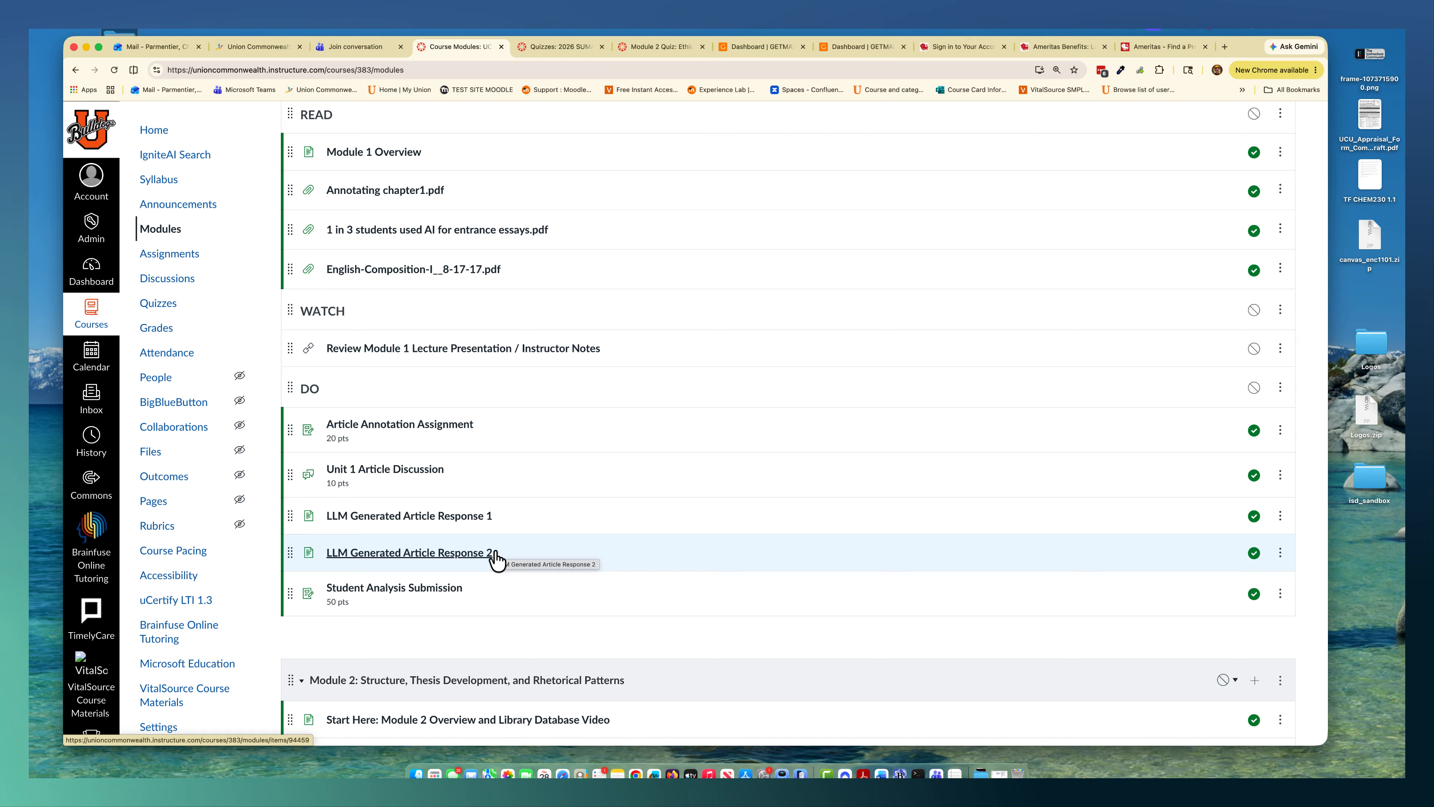
scroll(497, 559, "down", 2)
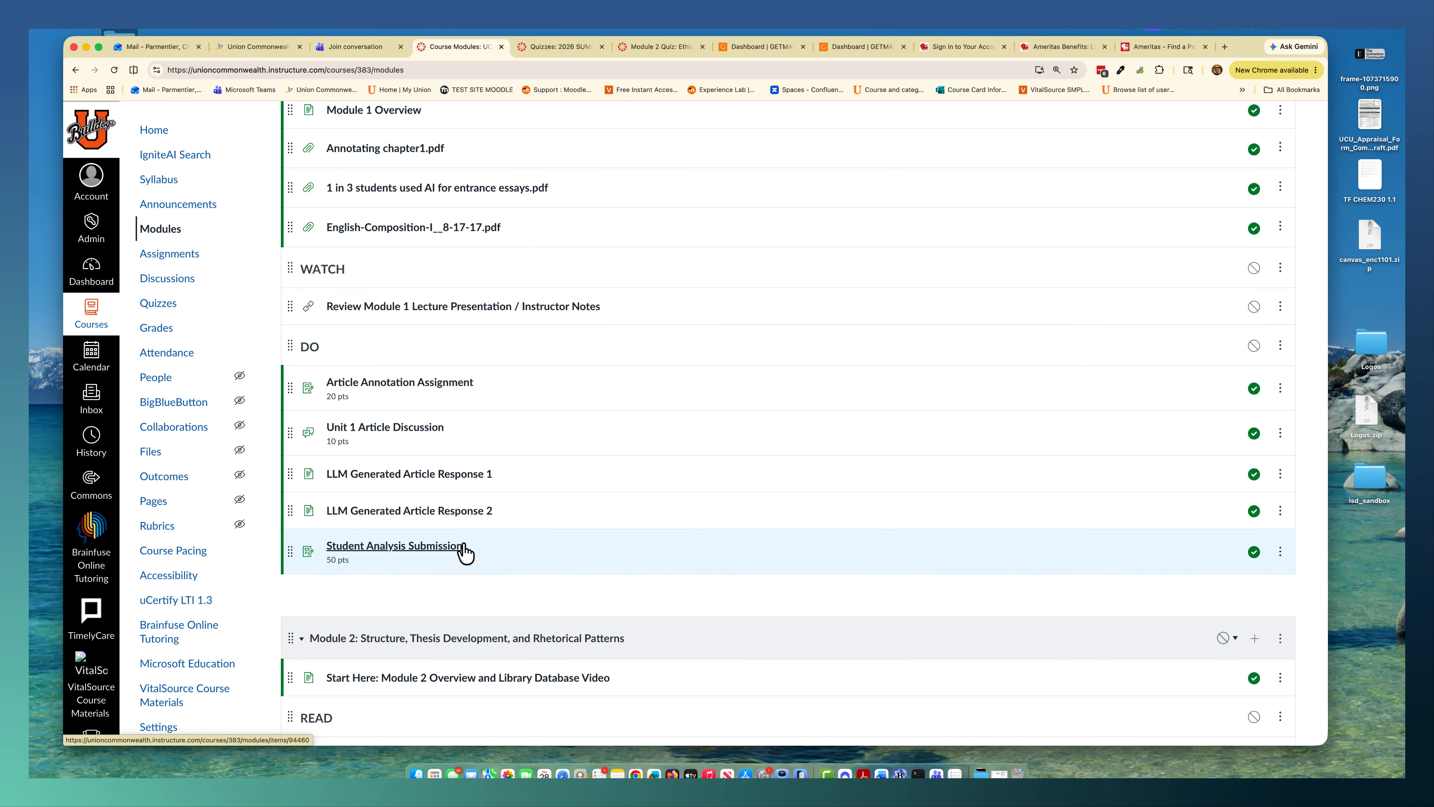
Open the LLM Generated Article Response 1 page from Module 1 and highlight its sample response and reflection questions
scroll(466, 552, "down", 3)
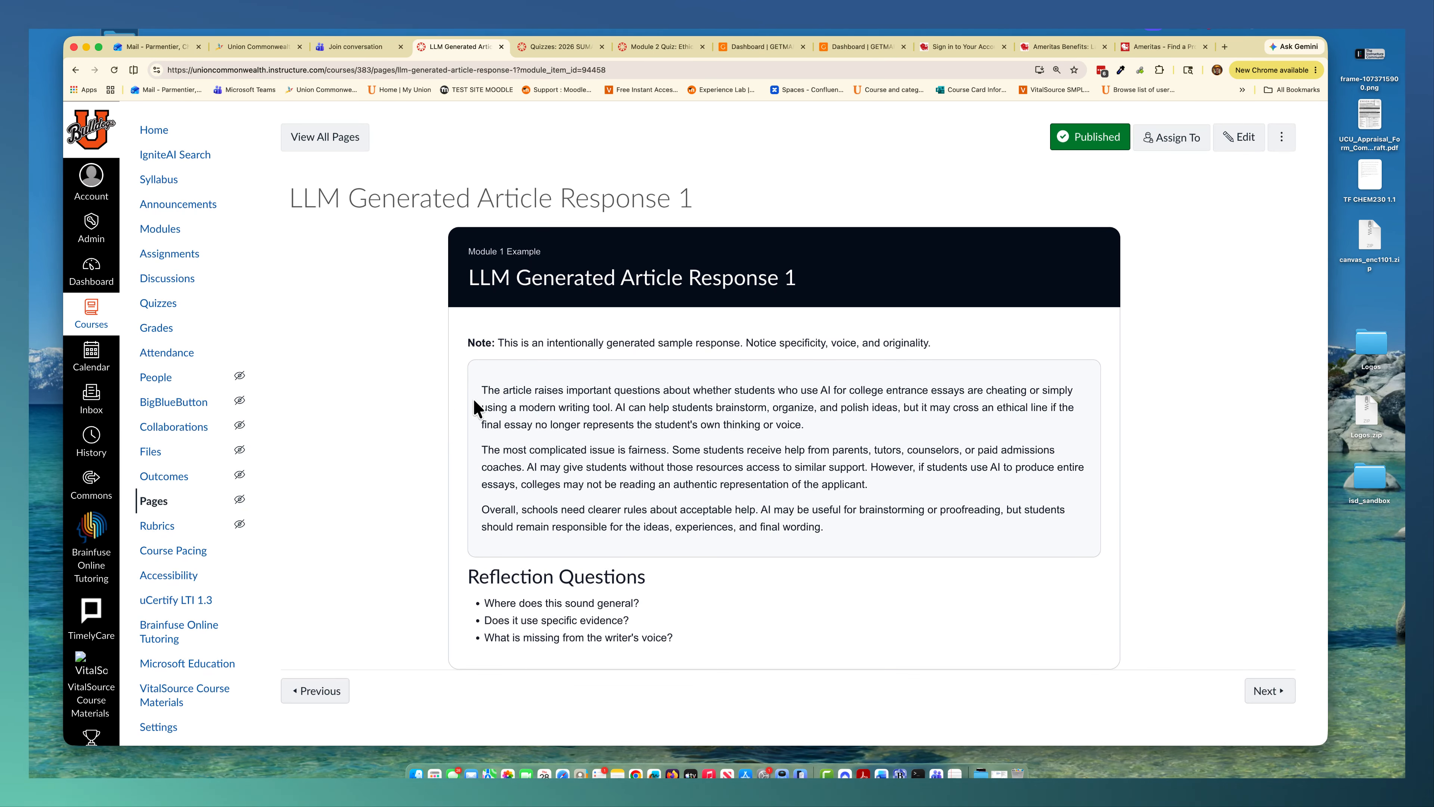
left_click_drag(488, 388, 881, 531)
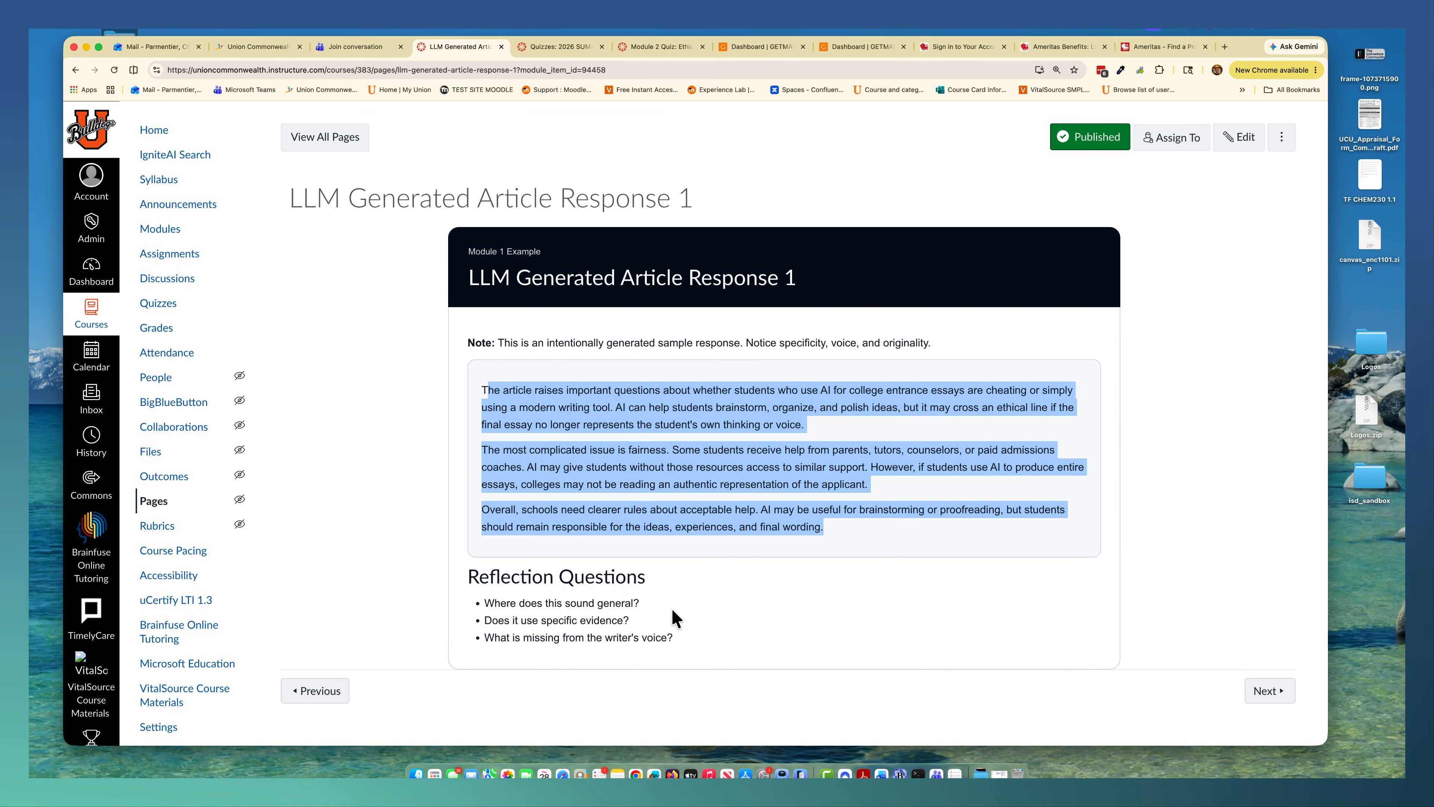
left_click_drag(705, 649, 543, 603)
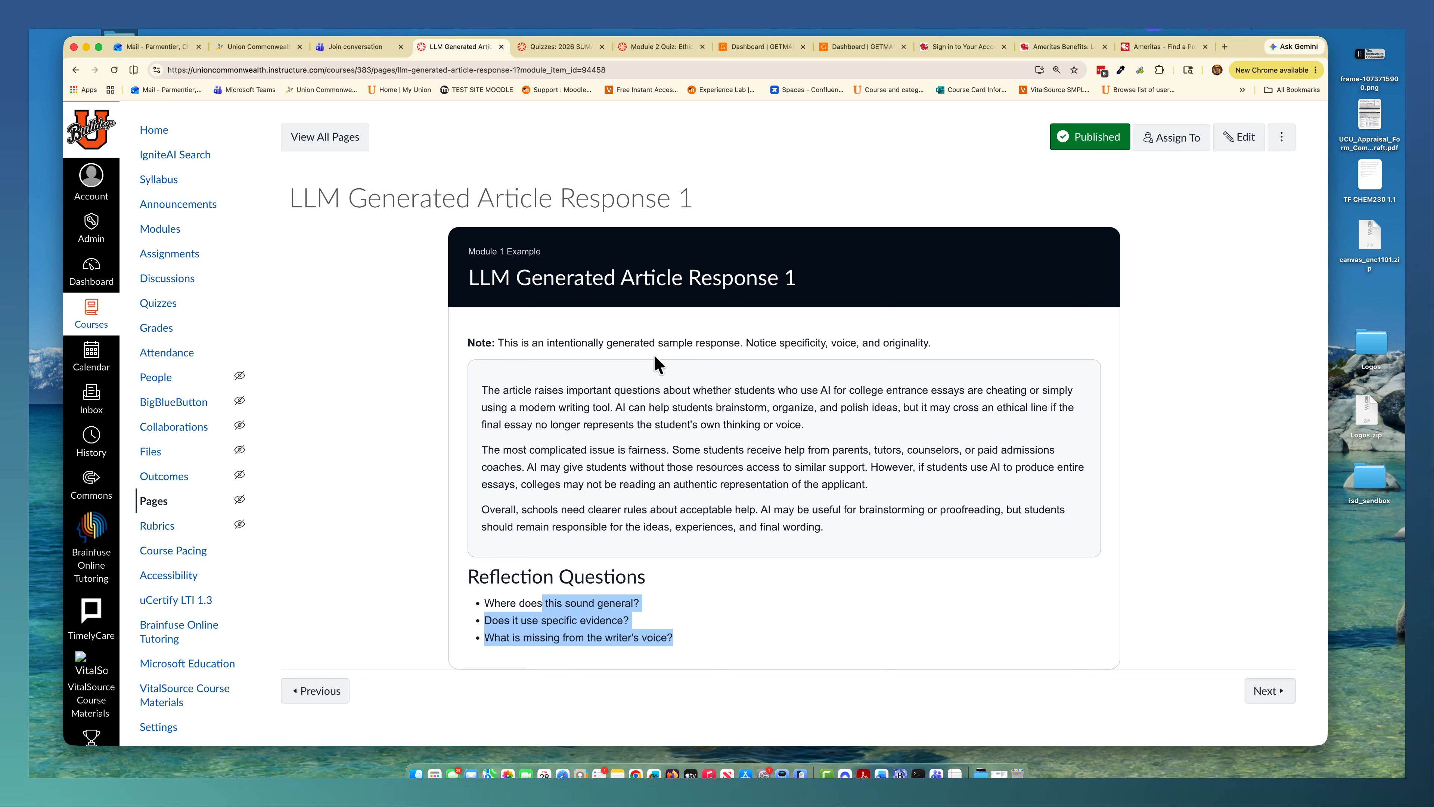
left_click(427, 263)
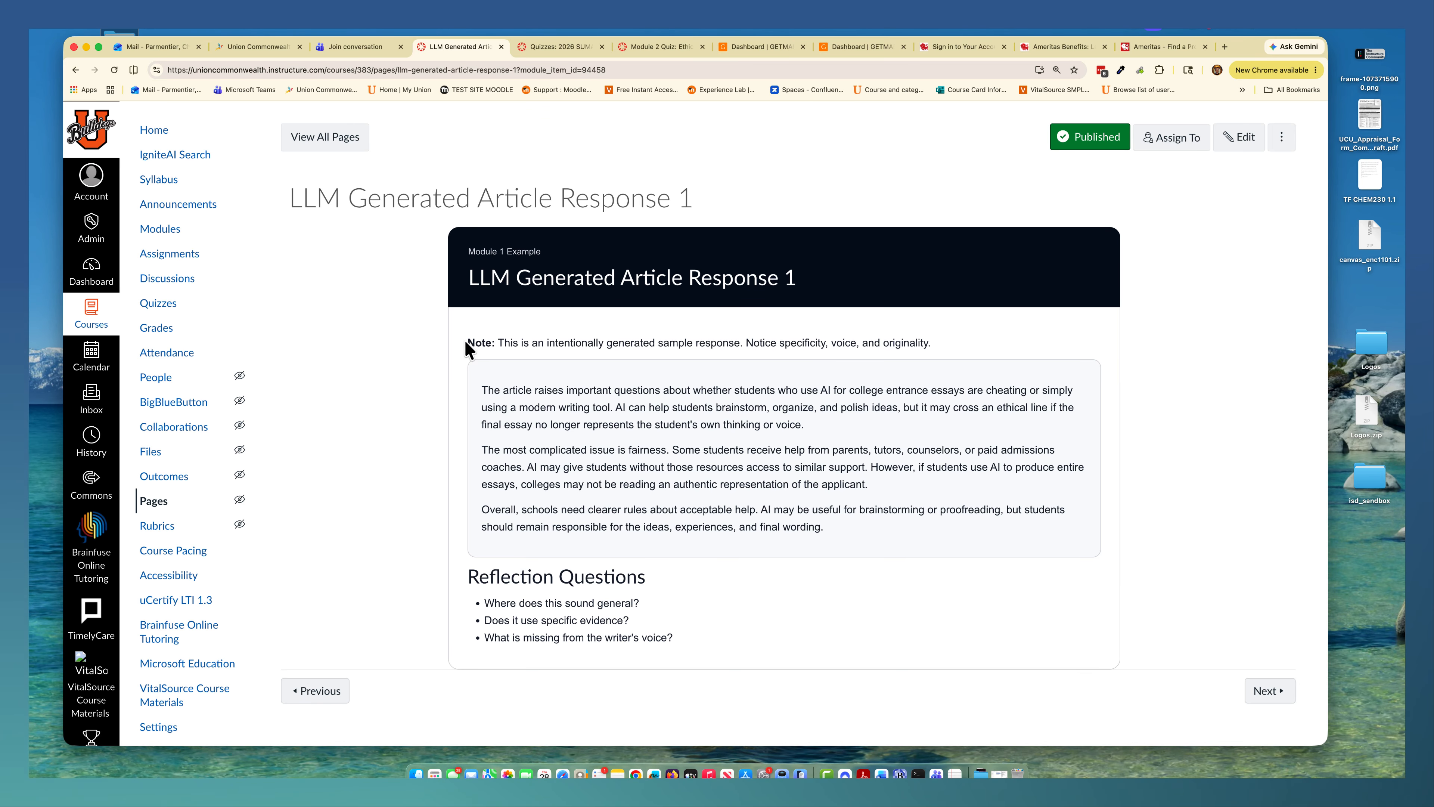
Return to the Modules page, open Module 1 Overview, and read its learning goals and its Read, Watch and Do sections
left_click(159, 242)
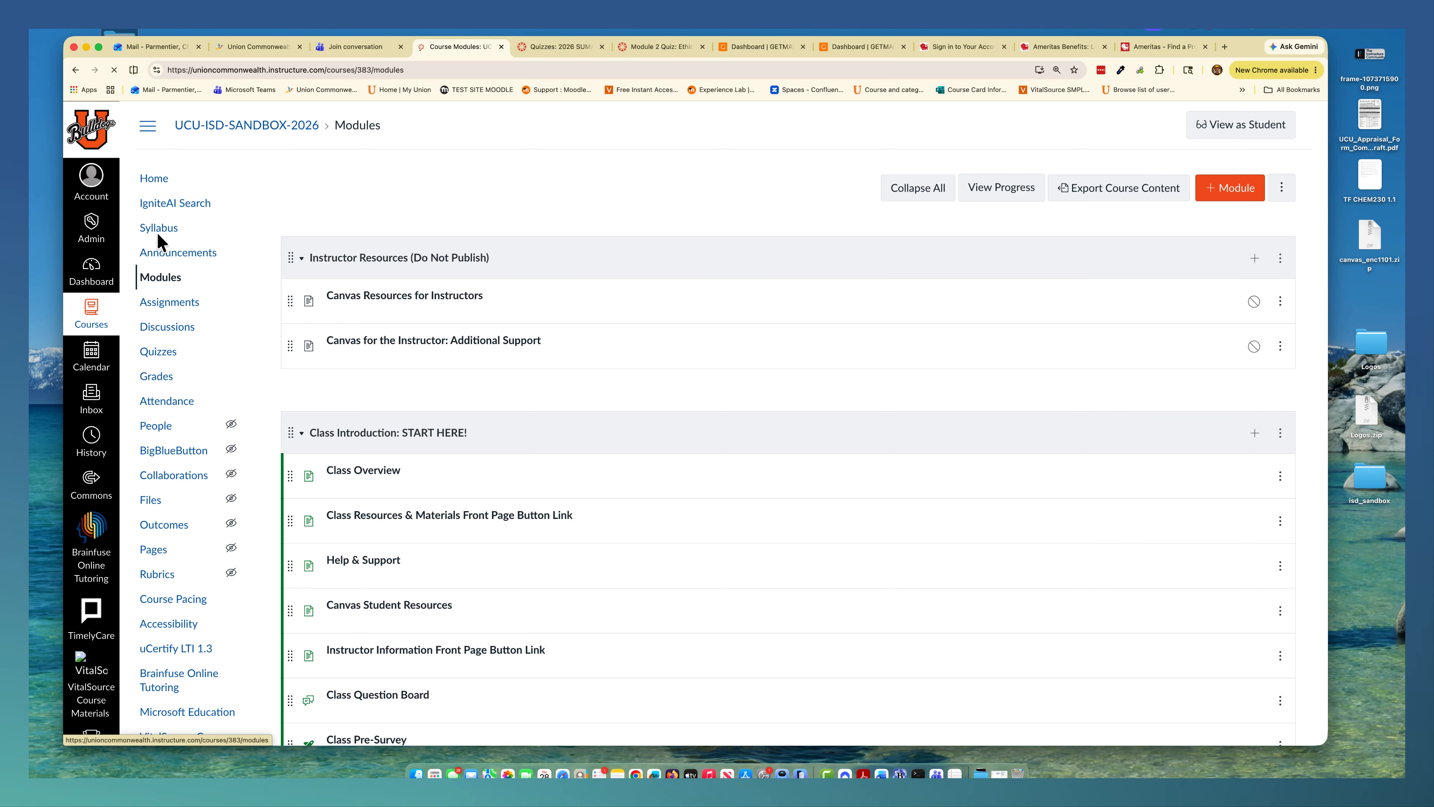
scroll(539, 402, "down", 10)
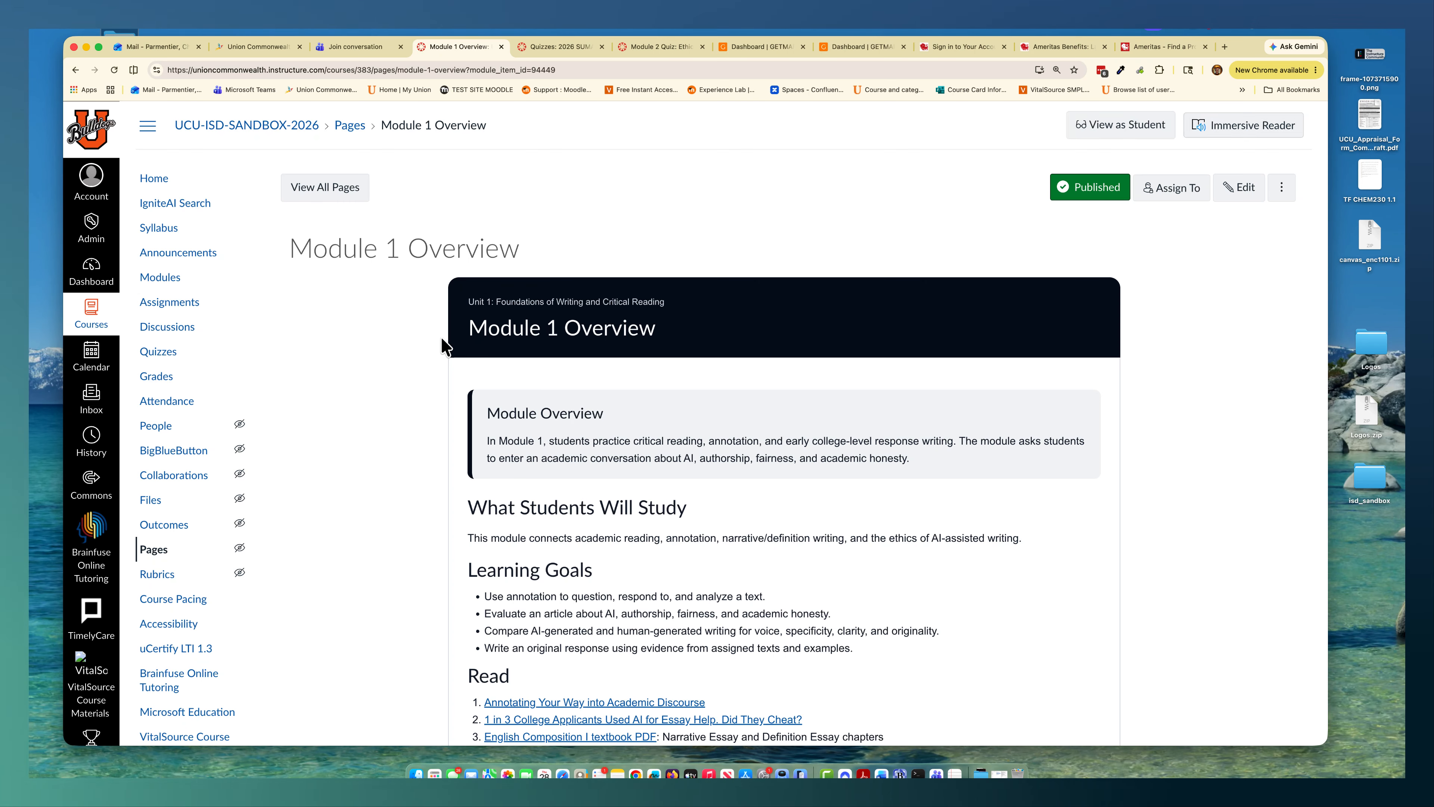
scroll(441, 341, "down", 3)
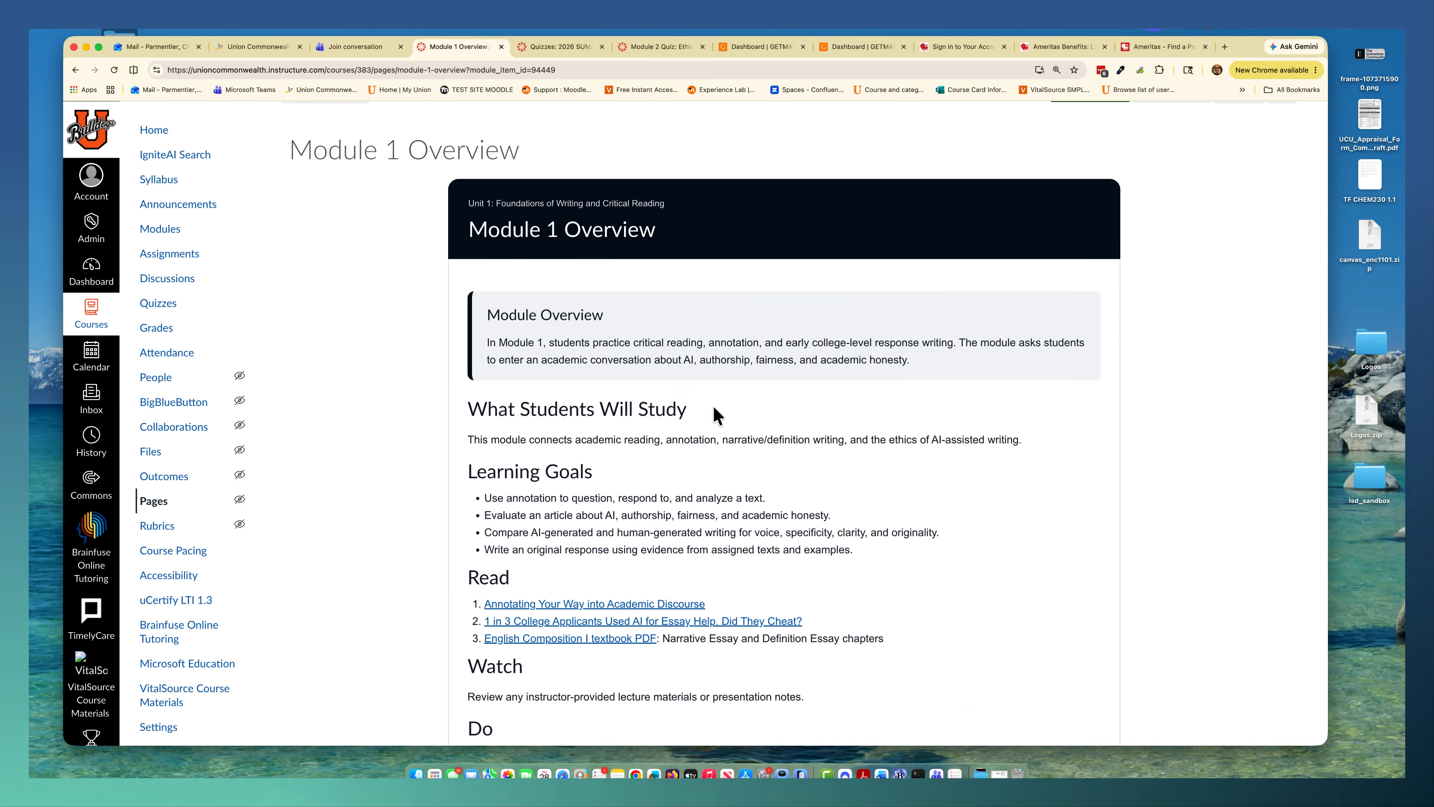
scroll(615, 478, "down", 2)
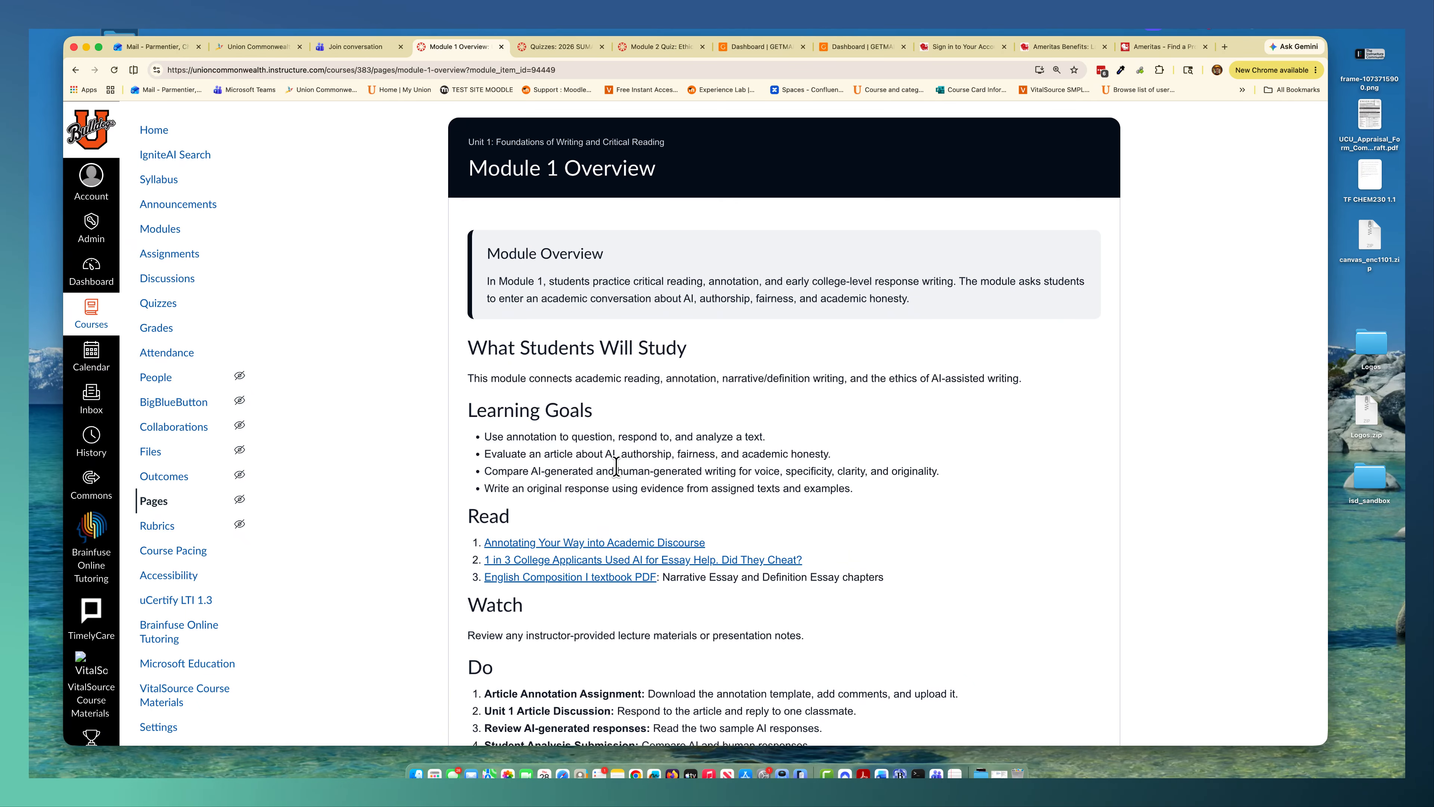
scroll(615, 466, "down", 3)
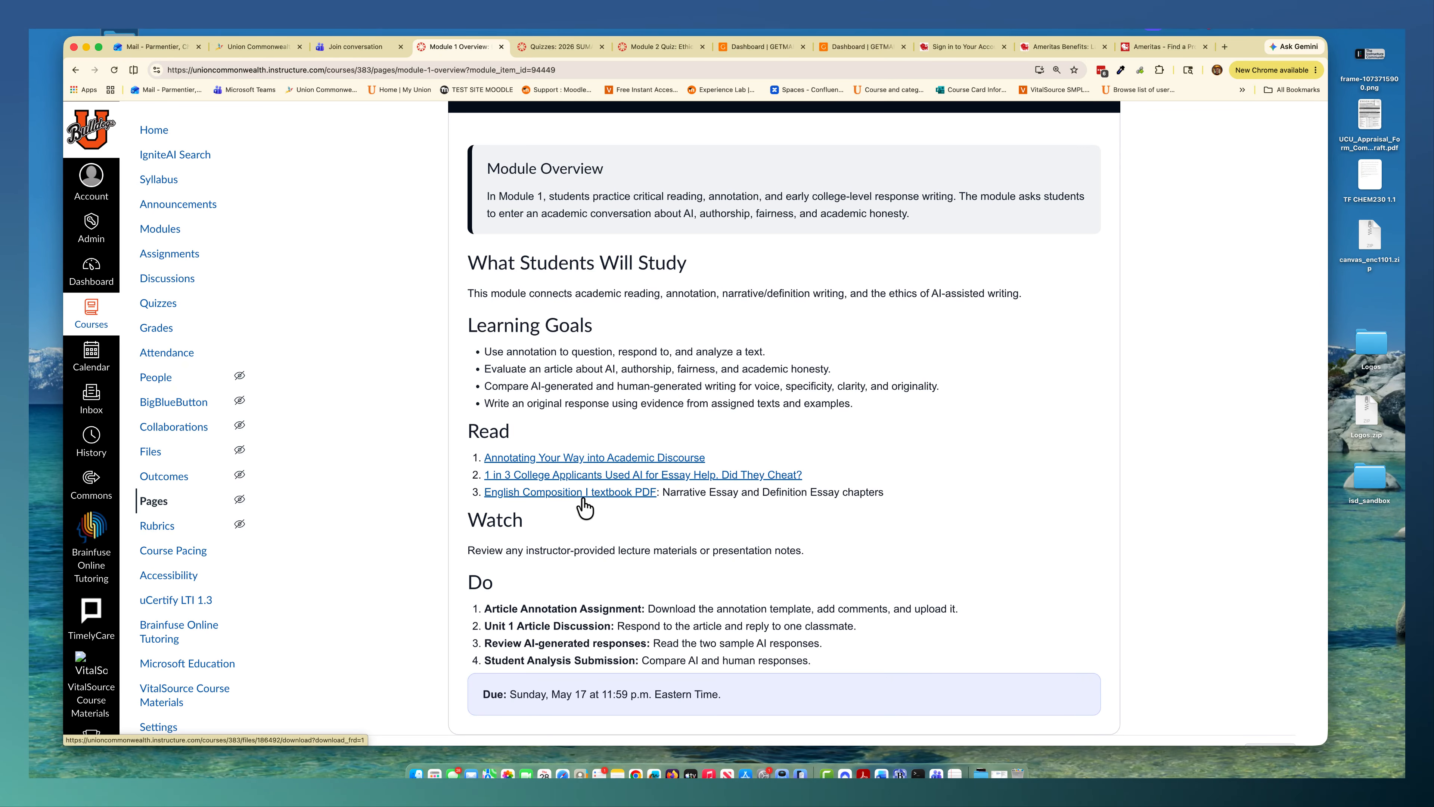
scroll(585, 499, "down", 2)
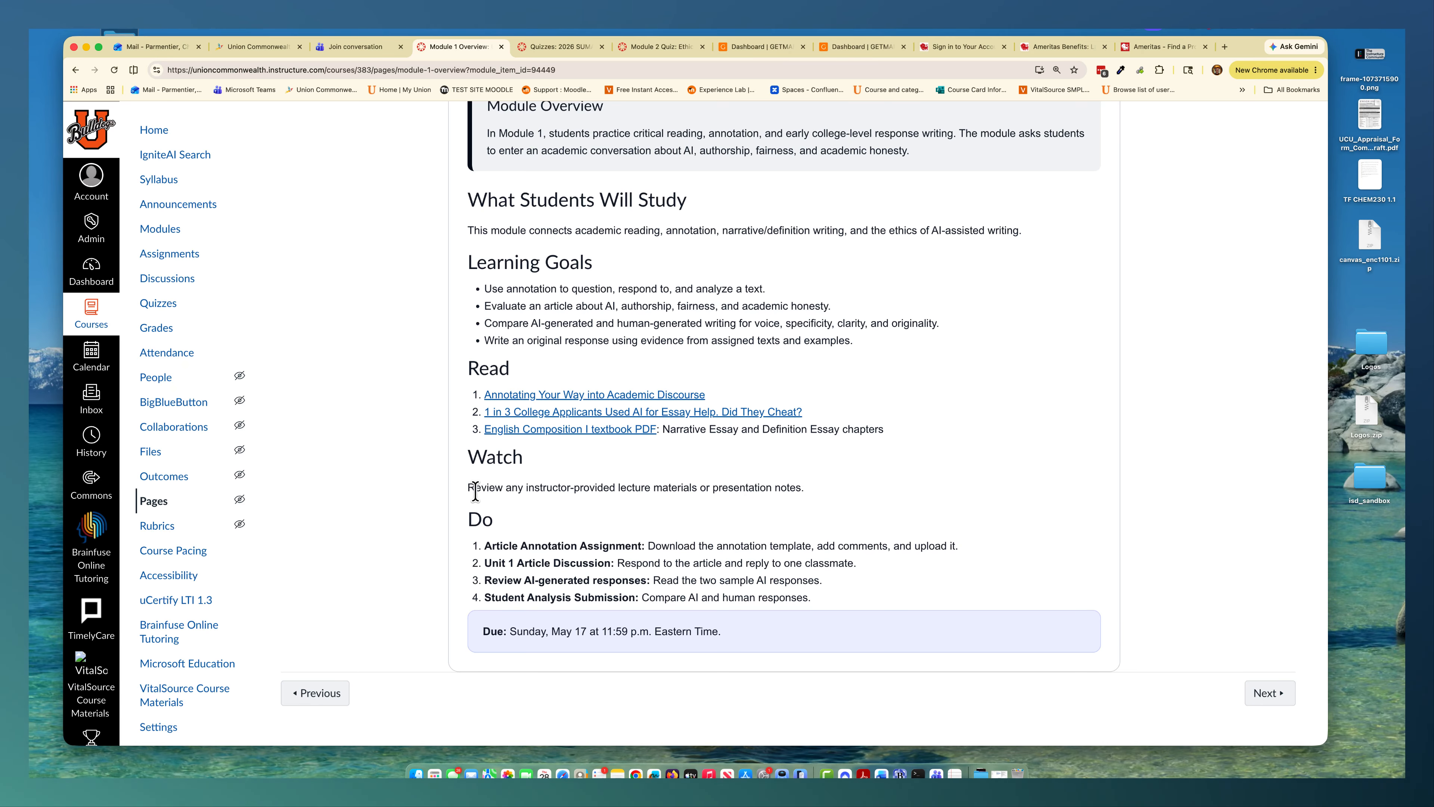
On the Module 1 Overview page, highlight the Watch instruction and the due date, and review the page back toward its heading
left_click_drag(518, 487, 784, 487)
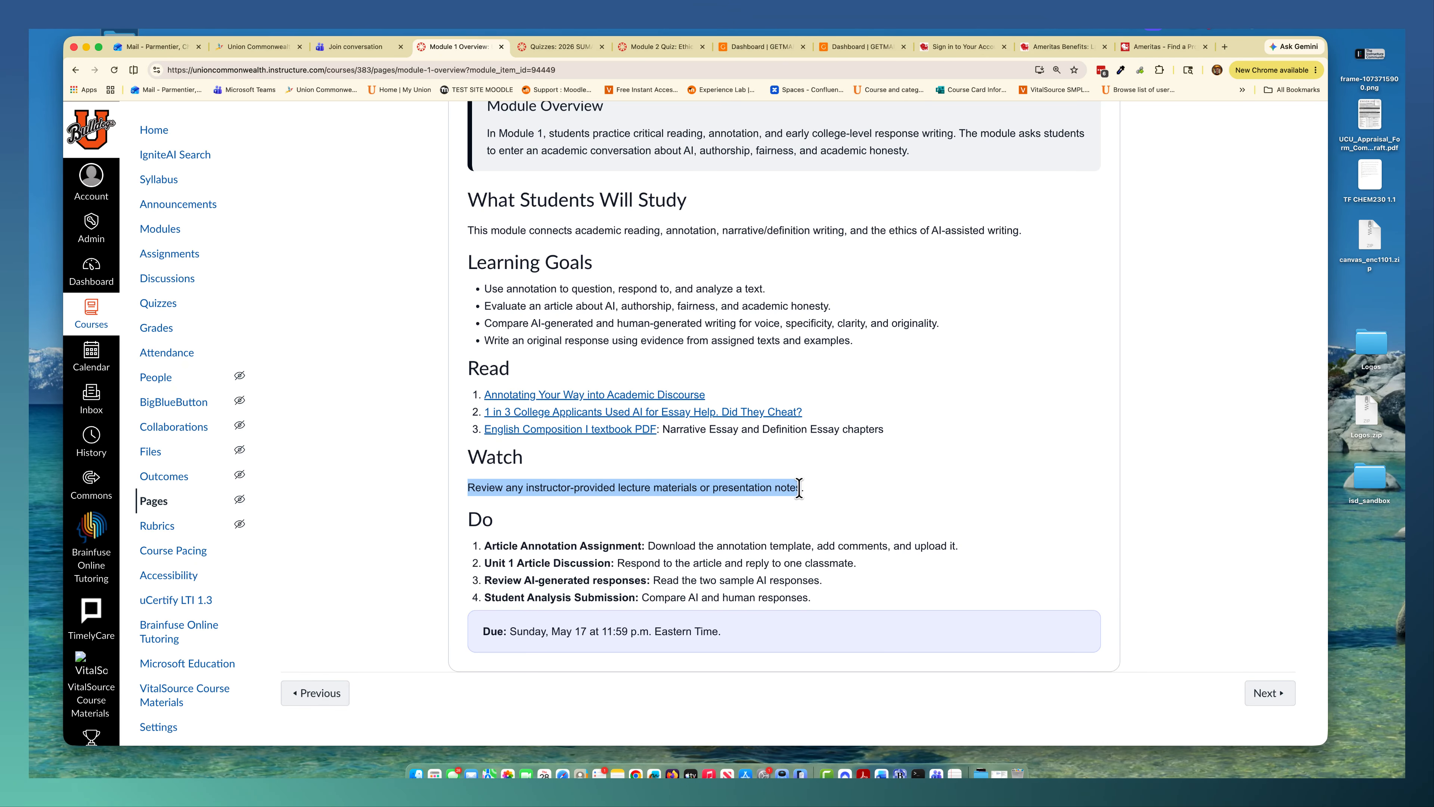
scroll(734, 506, "down", 1)
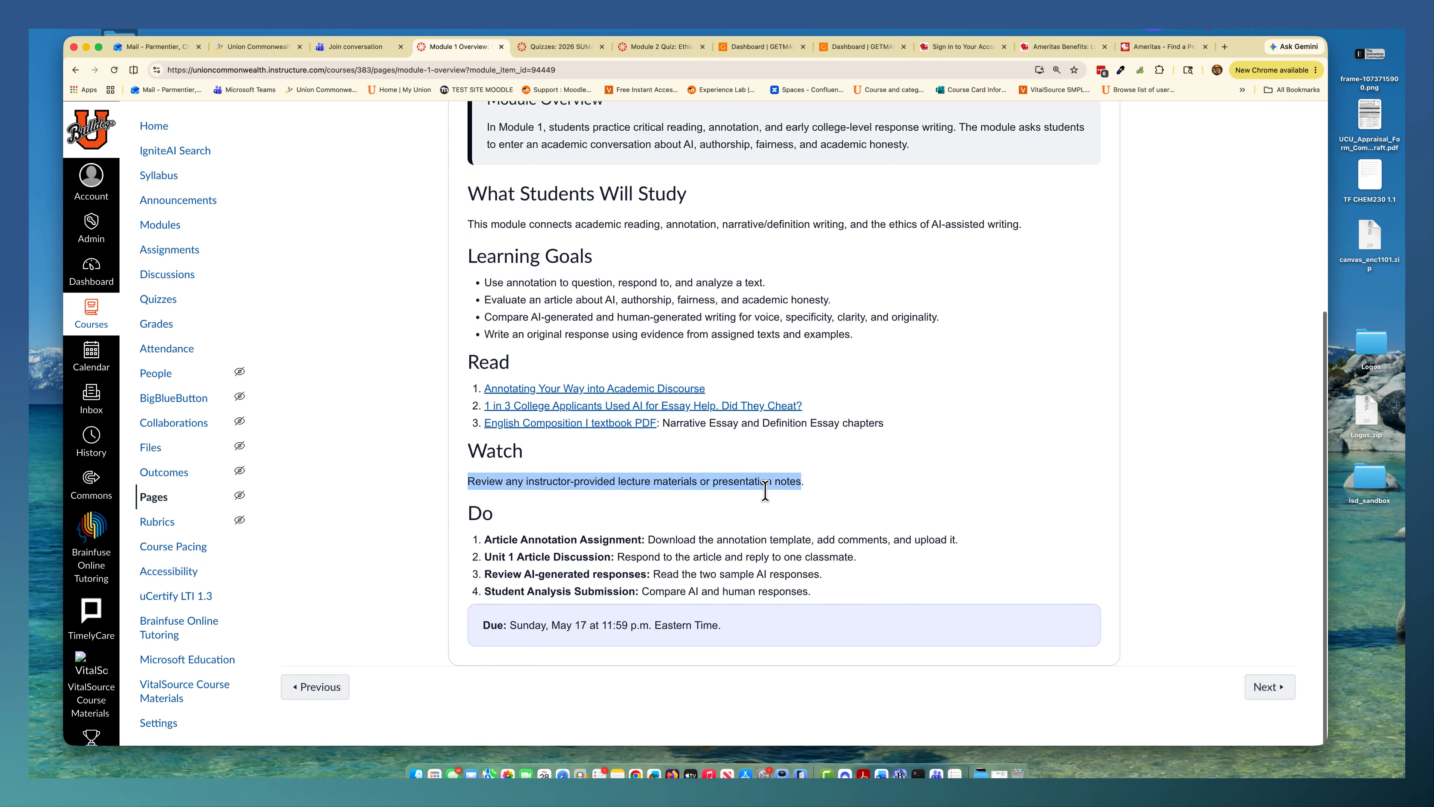
left_click(708, 522)
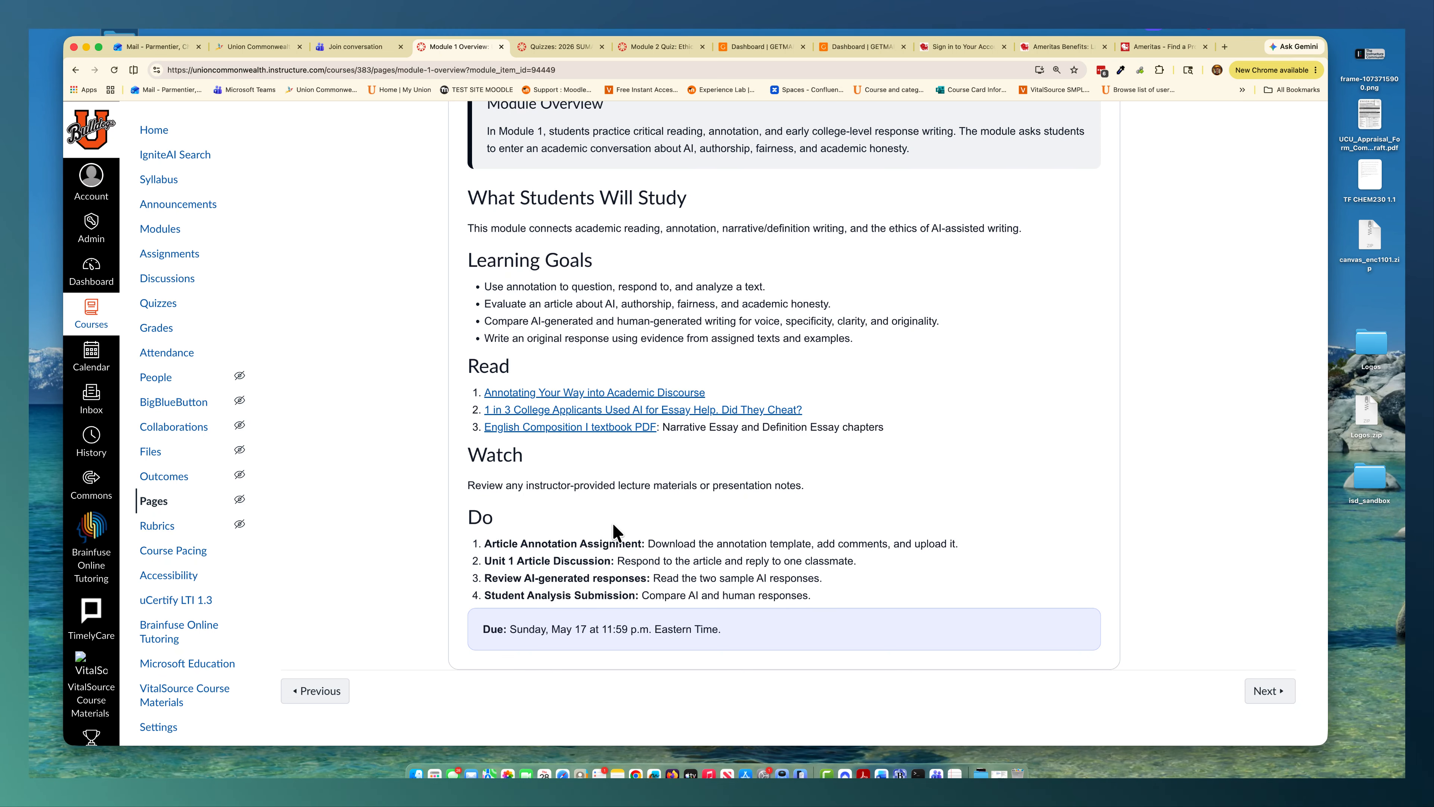
scroll(614, 531, "down", 1)
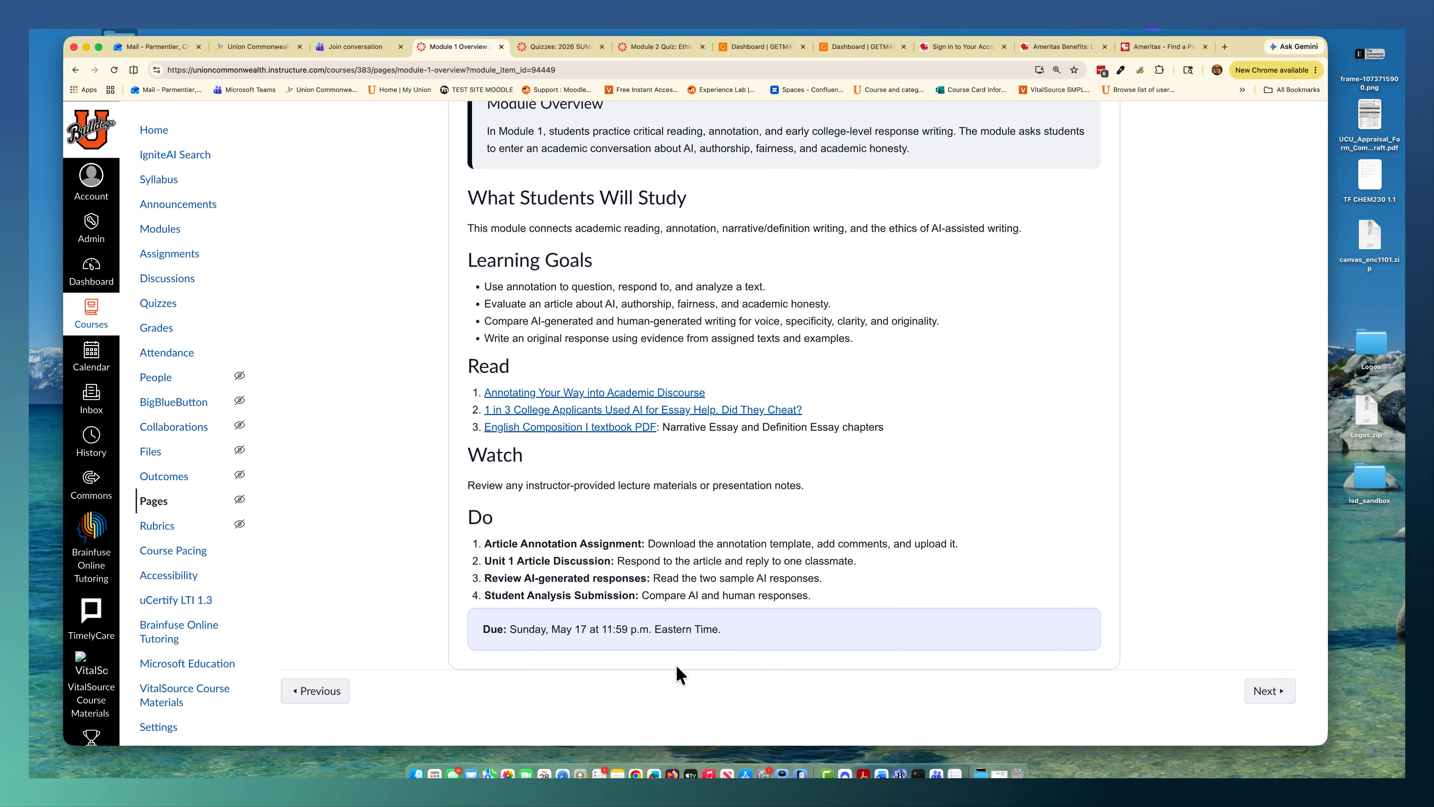
left_click_drag(734, 634, 522, 644)
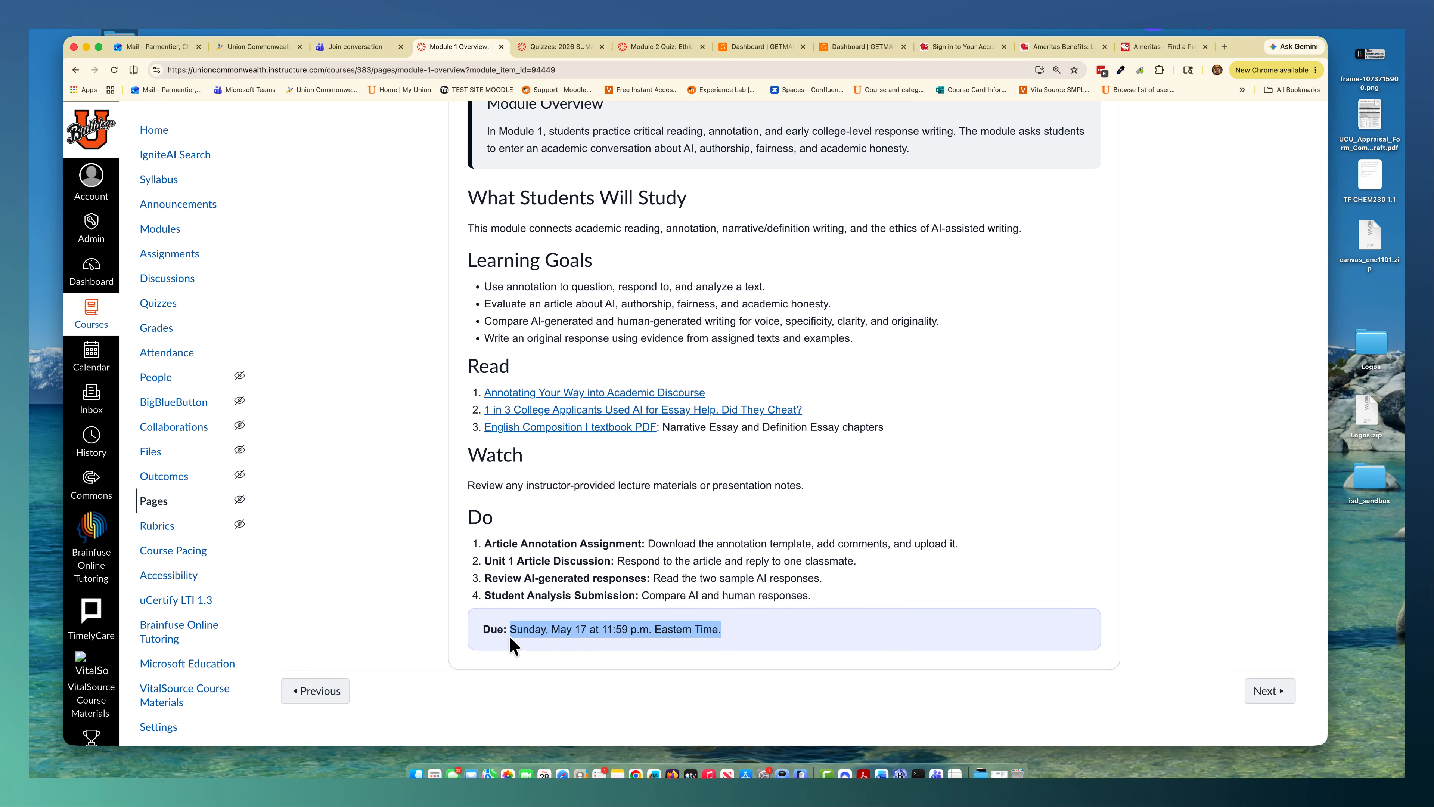
scroll(524, 634, "up", 3)
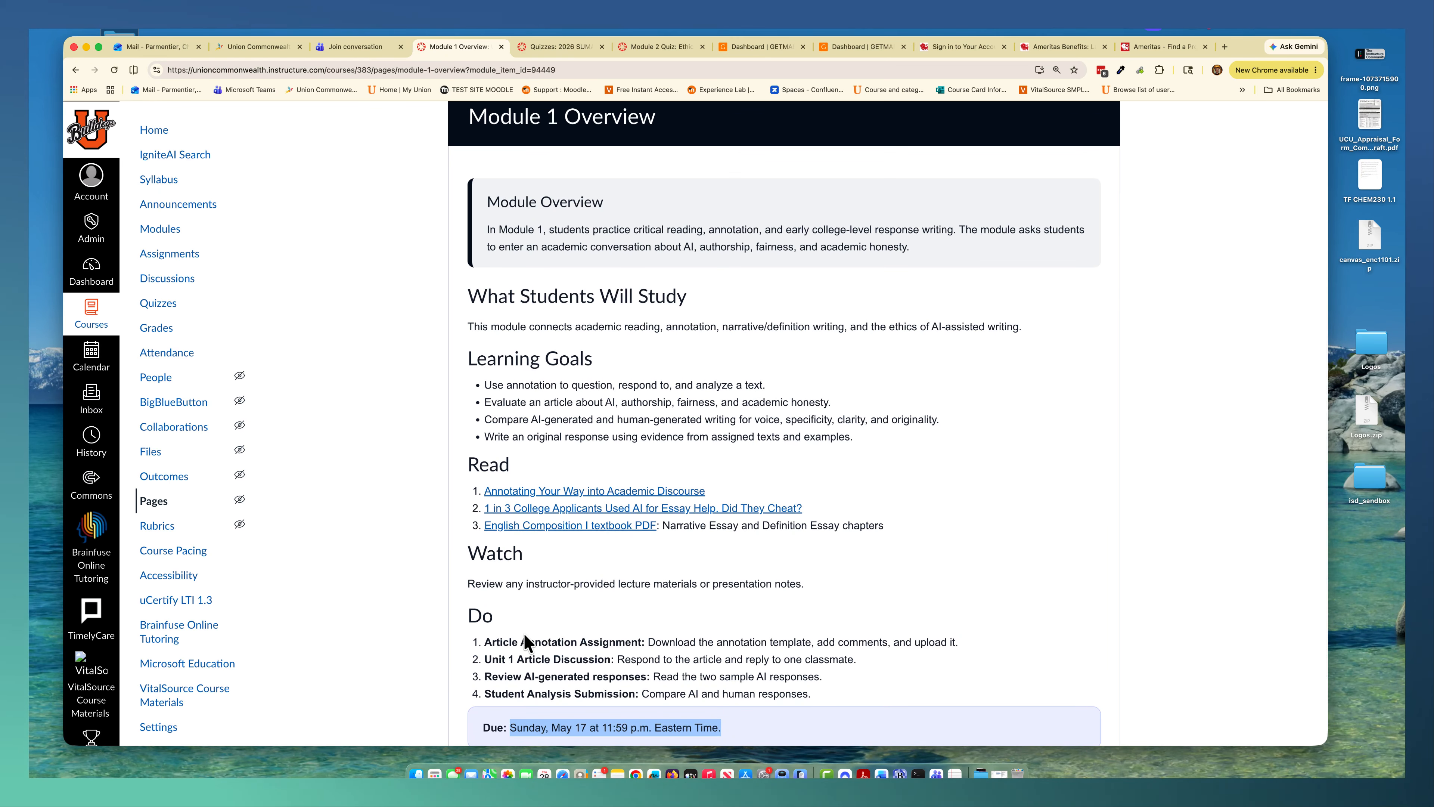
scroll(522, 647, "up", 2)
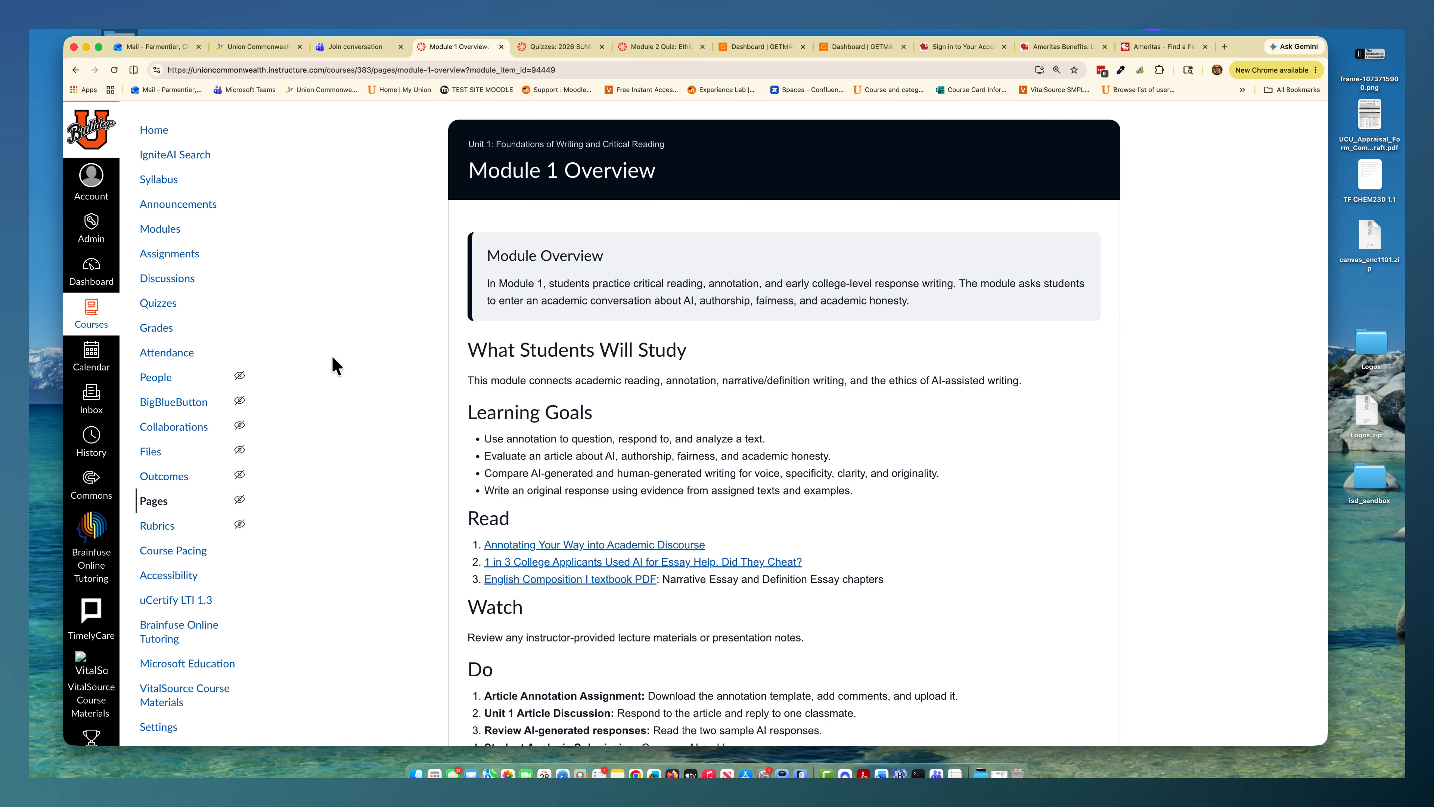
Return to the Modules page, open Review Module 1 Lecture Presentation / Instructor Notes under WATCH, and examine the embedded page
left_click(167, 229)
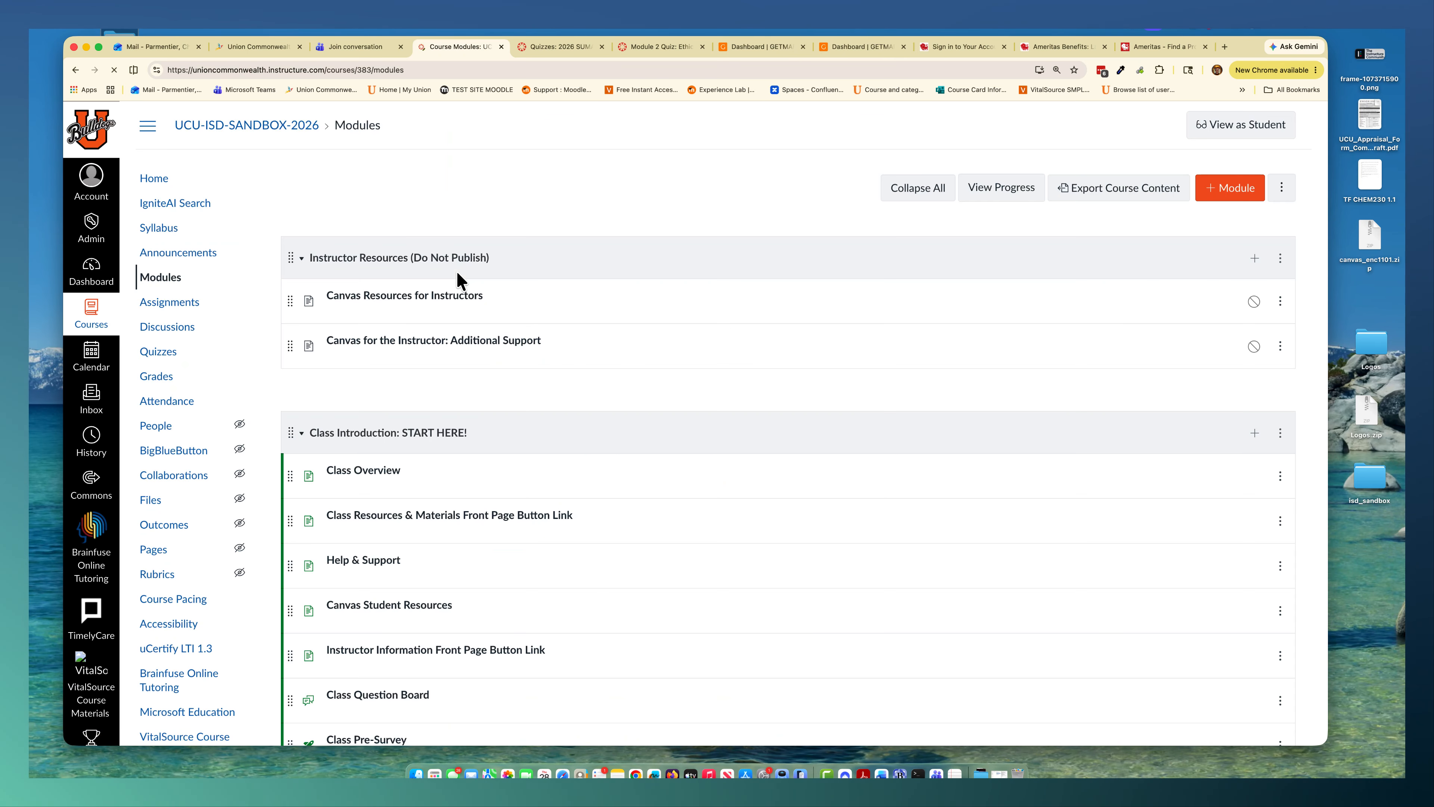
scroll(490, 361, "down", 5)
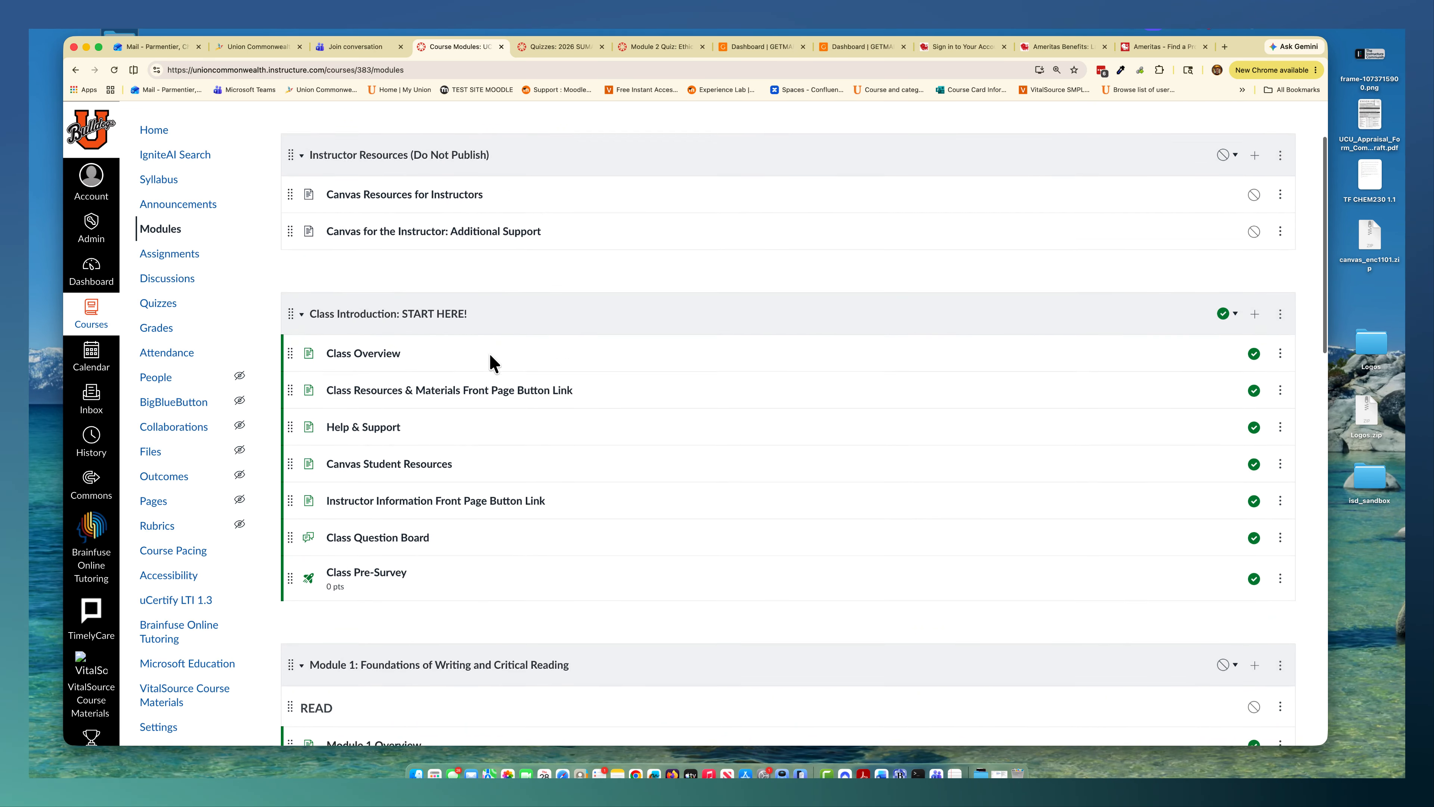
scroll(491, 361, "down", 5)
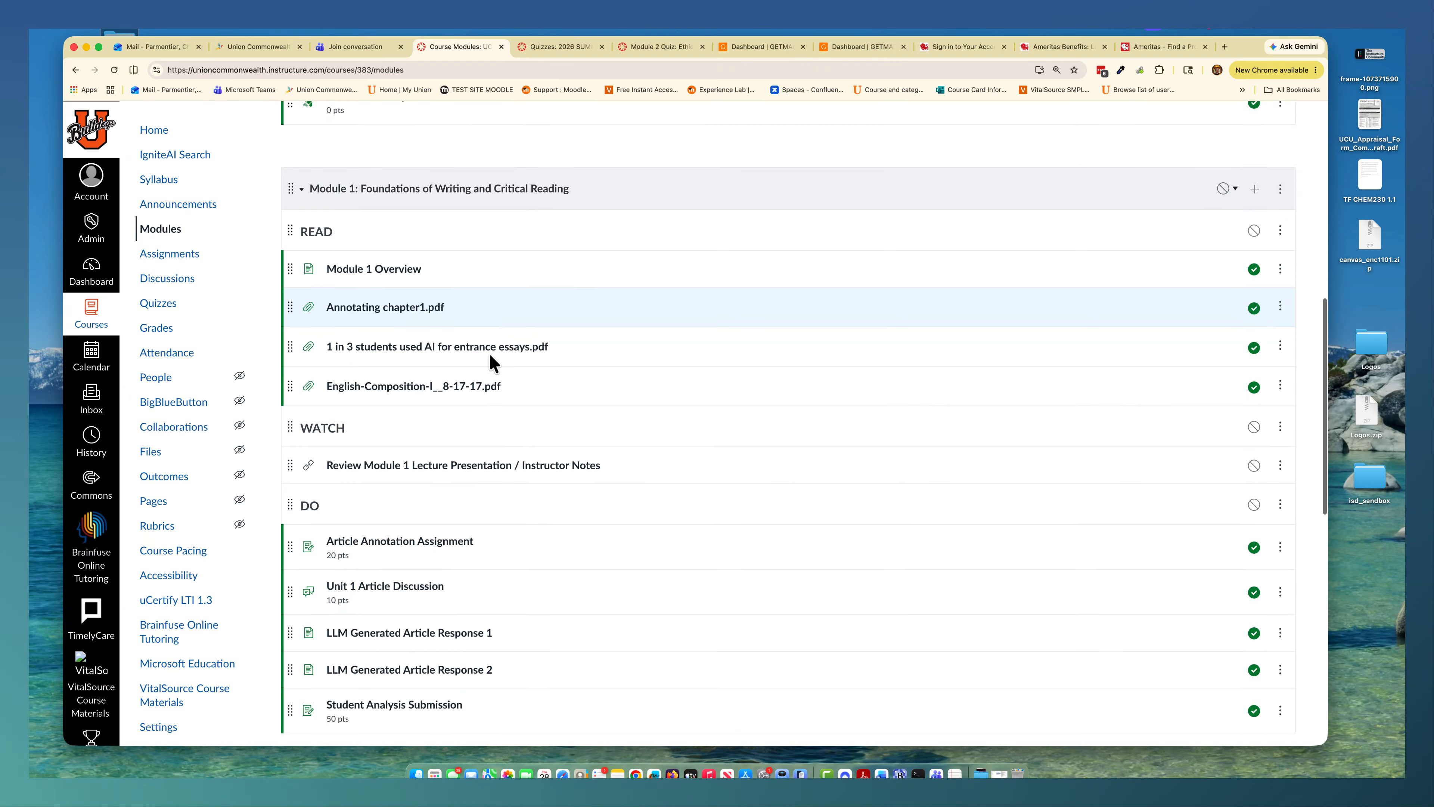
scroll(490, 355, "down", 2)
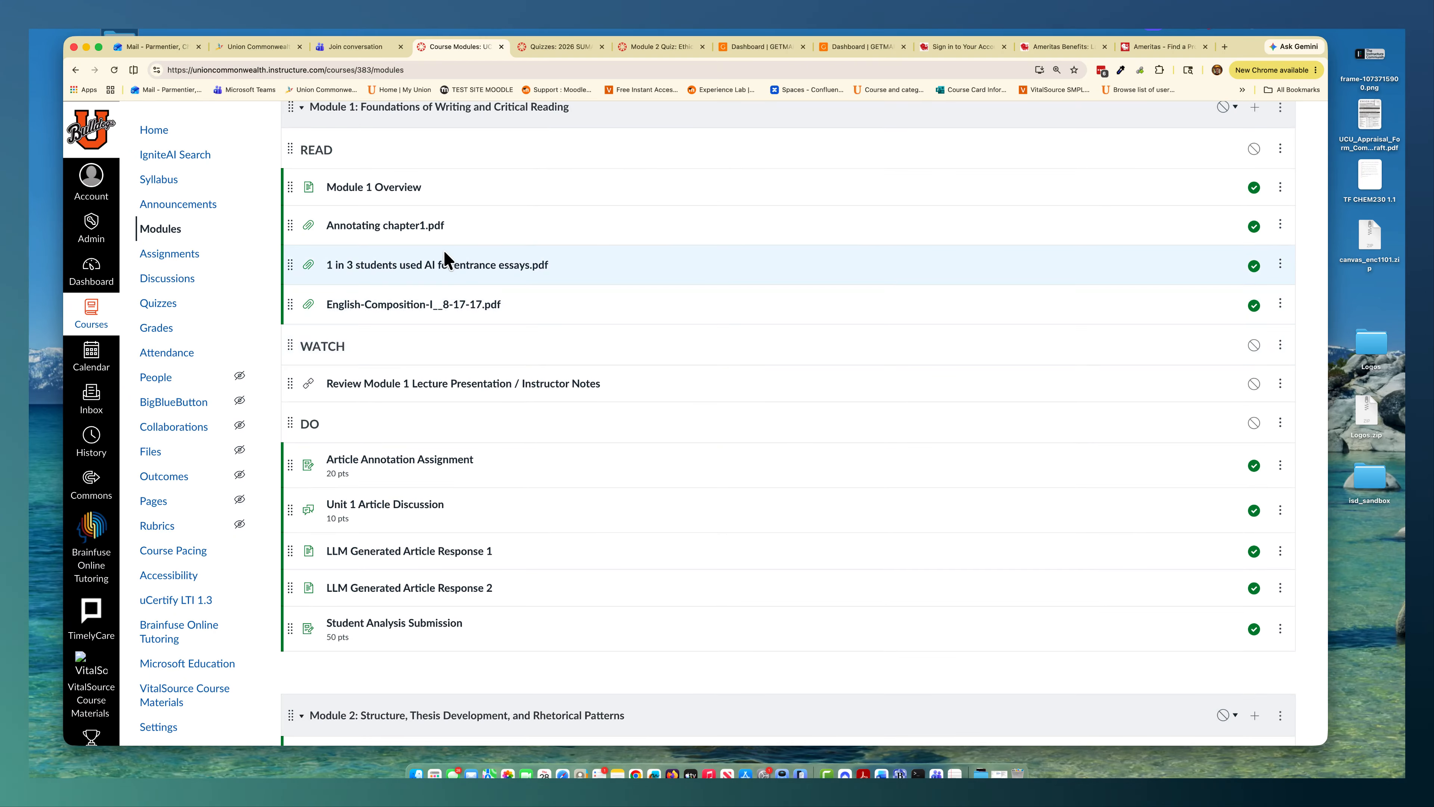
left_click(441, 383)
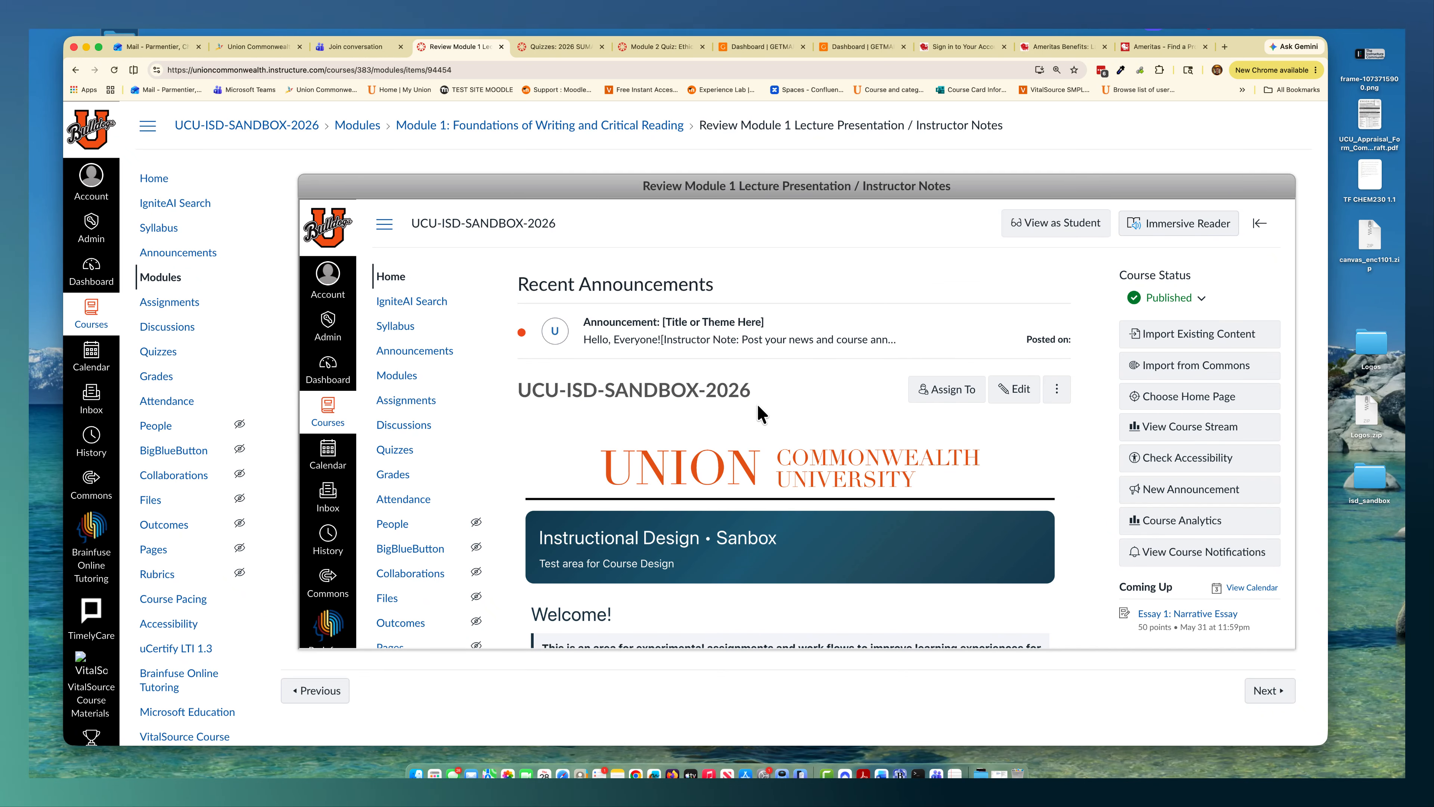
scroll(742, 408, "down", 3)
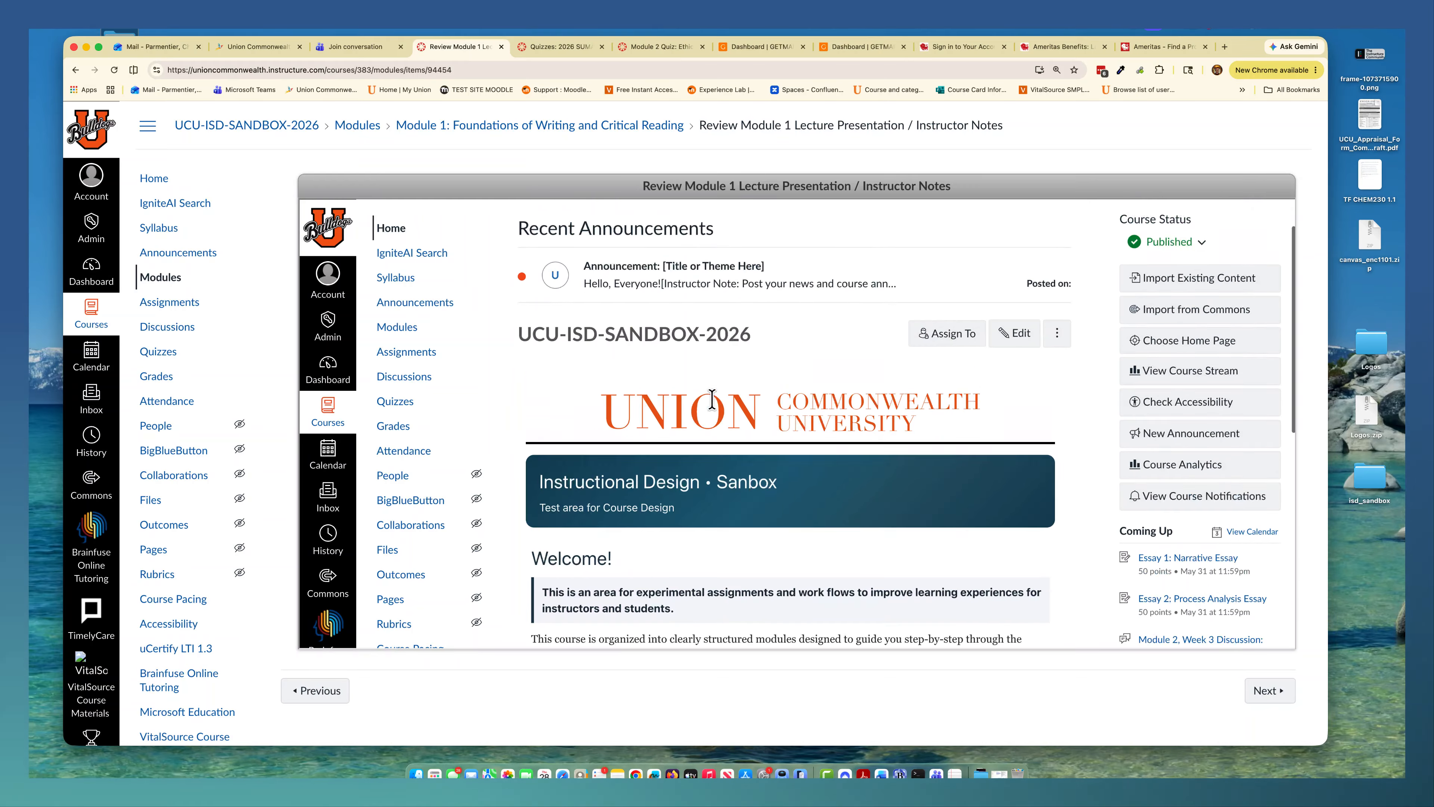
scroll(712, 399, "up", 3)
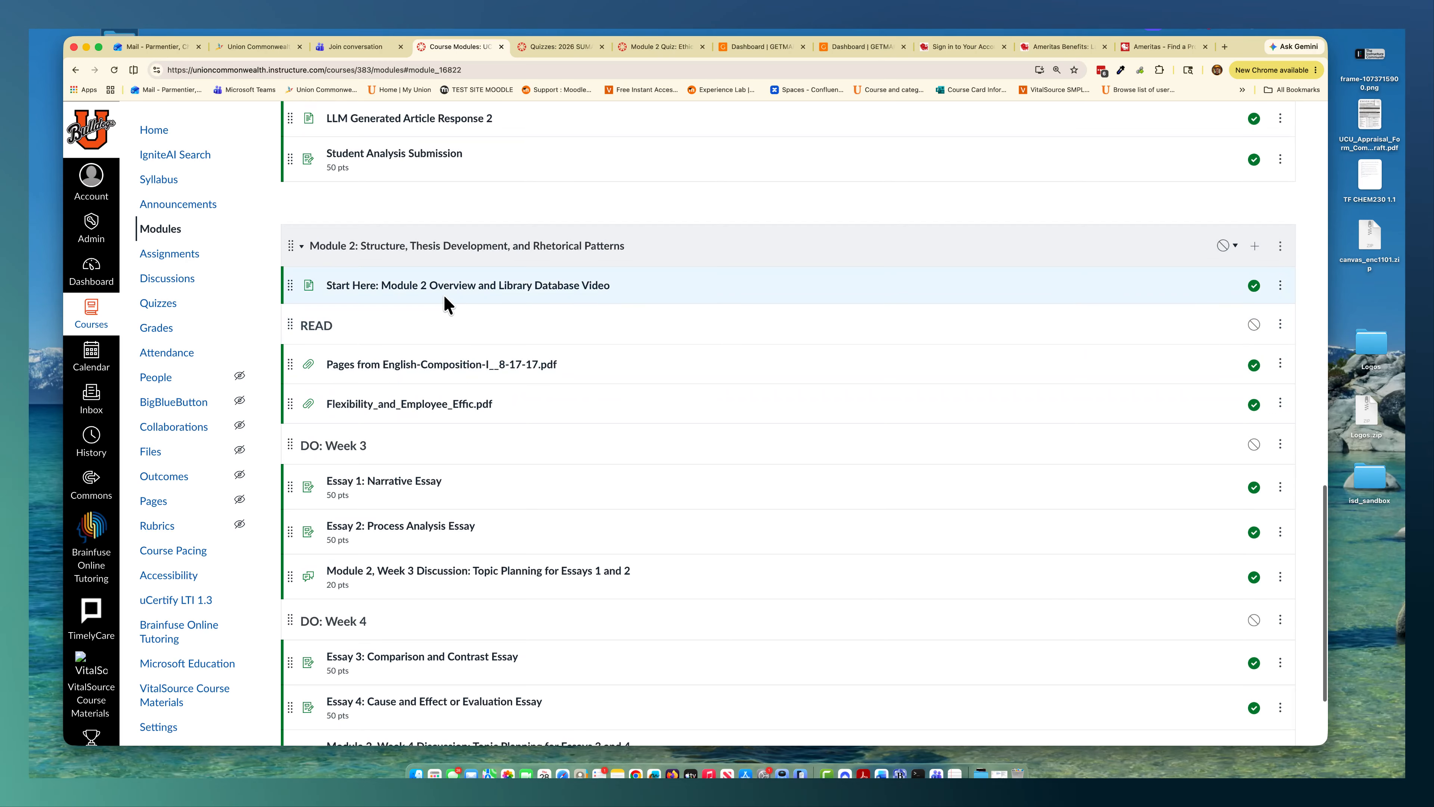
Open Start Here: Module 2 Overview and Library Database Video, and briefly play and pause the embedded Opposing Viewpoints DB video
left_click(446, 290)
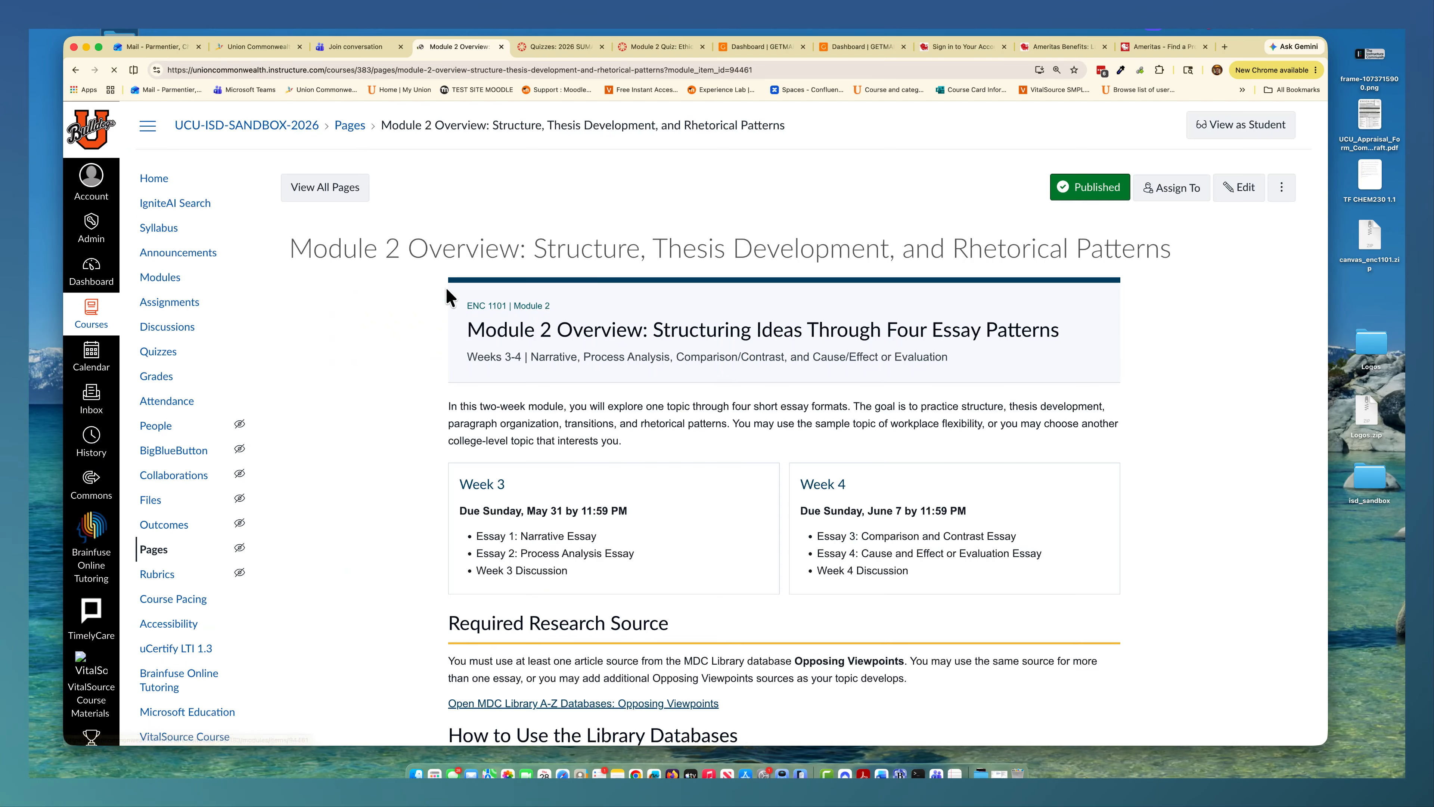
scroll(565, 370, "down", 5)
scroll(564, 370, "down", 3)
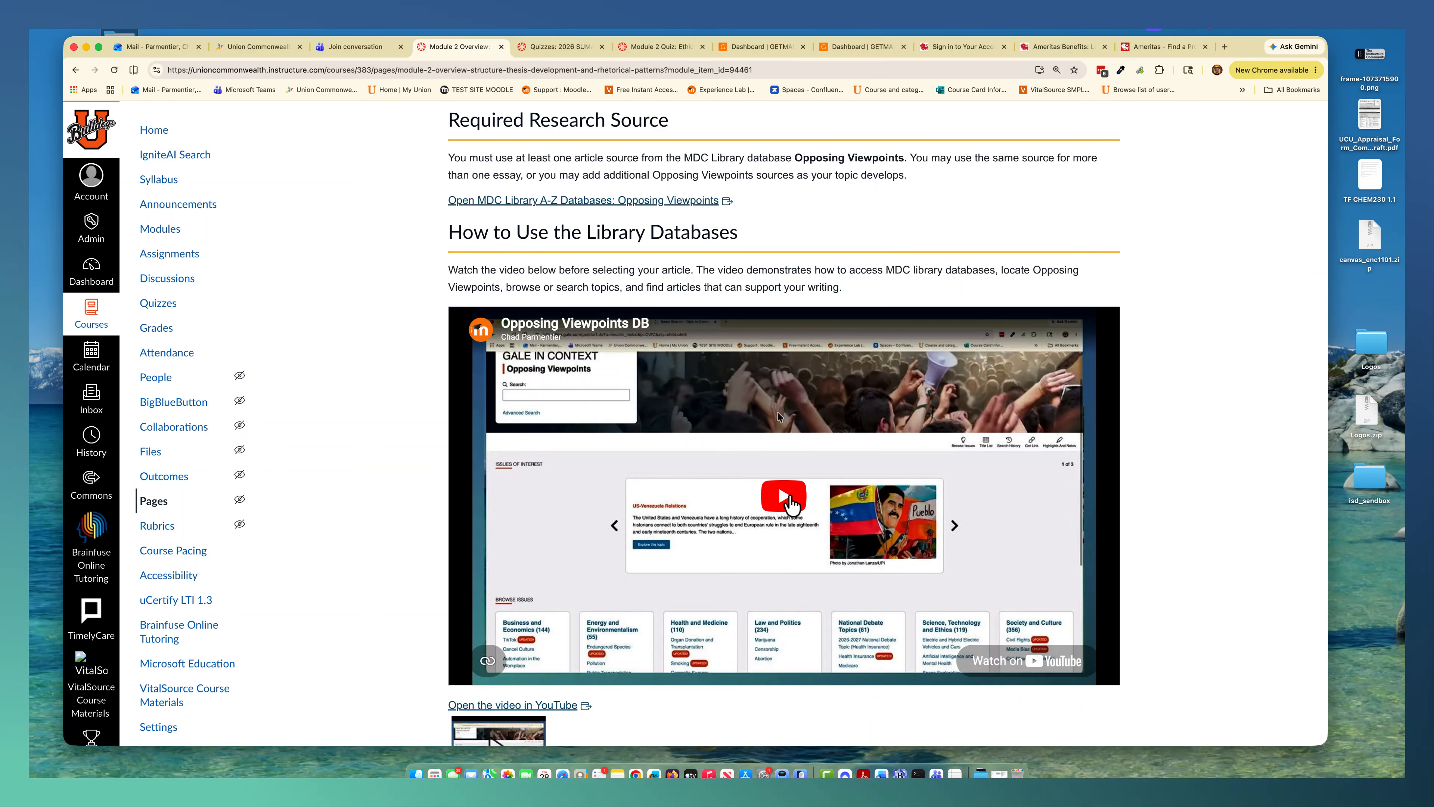
left_click(789, 498)
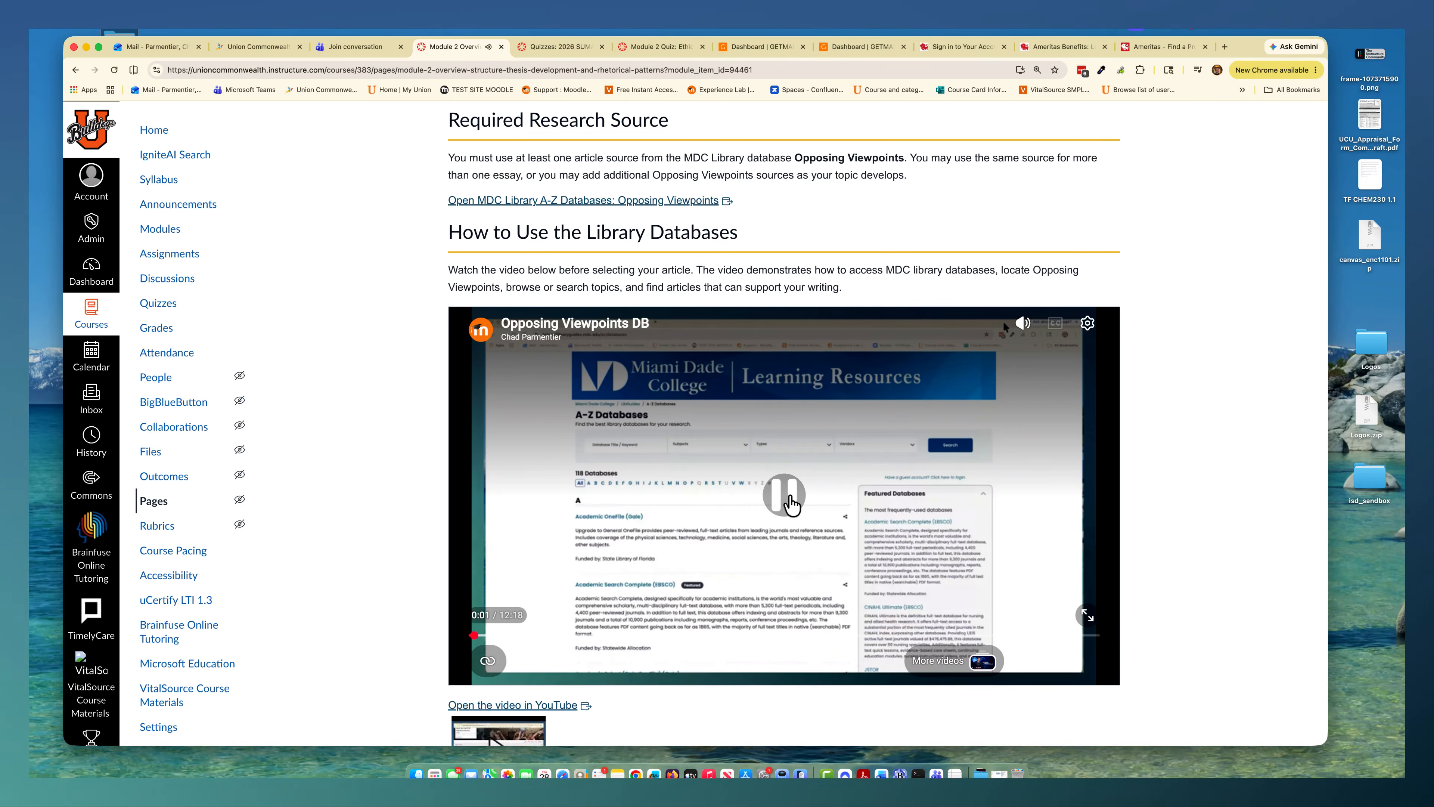
left_click(791, 501)
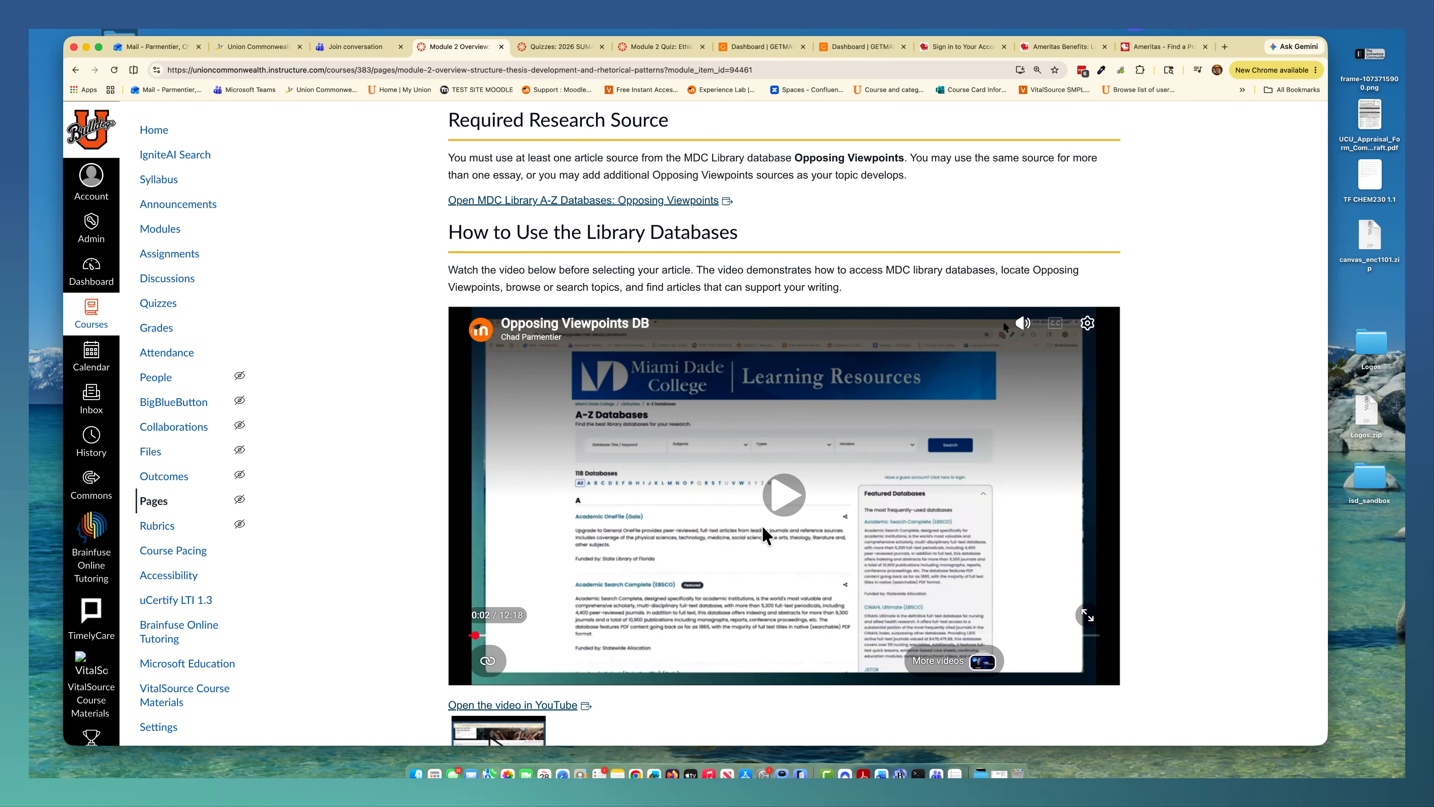
Review the Week 3, Week 4 and research source sections of the Module 2 overview, and briefly resume the embedded video
scroll(734, 508, "up", 5)
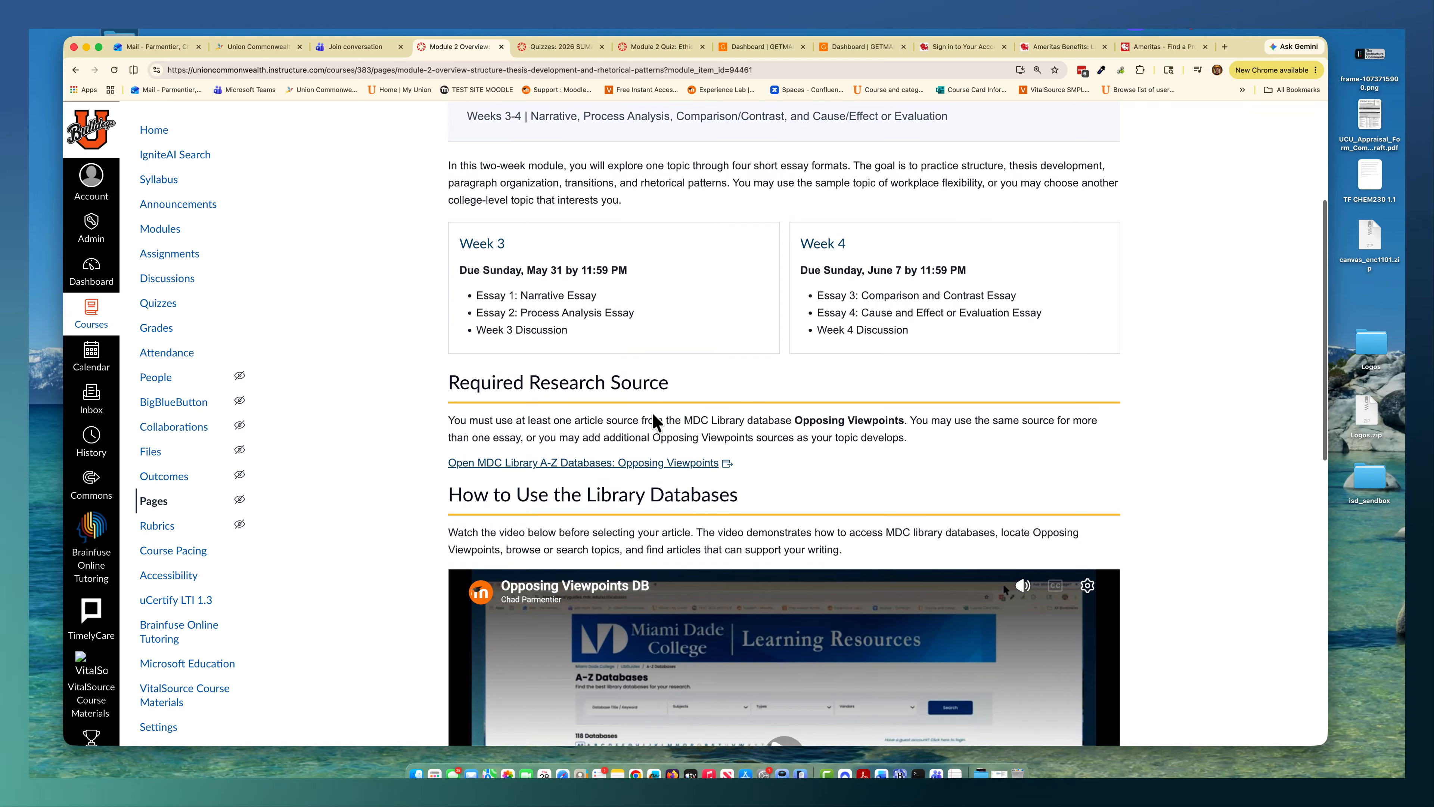
scroll(655, 420, "up", 2)
scroll(632, 542, "down", 3)
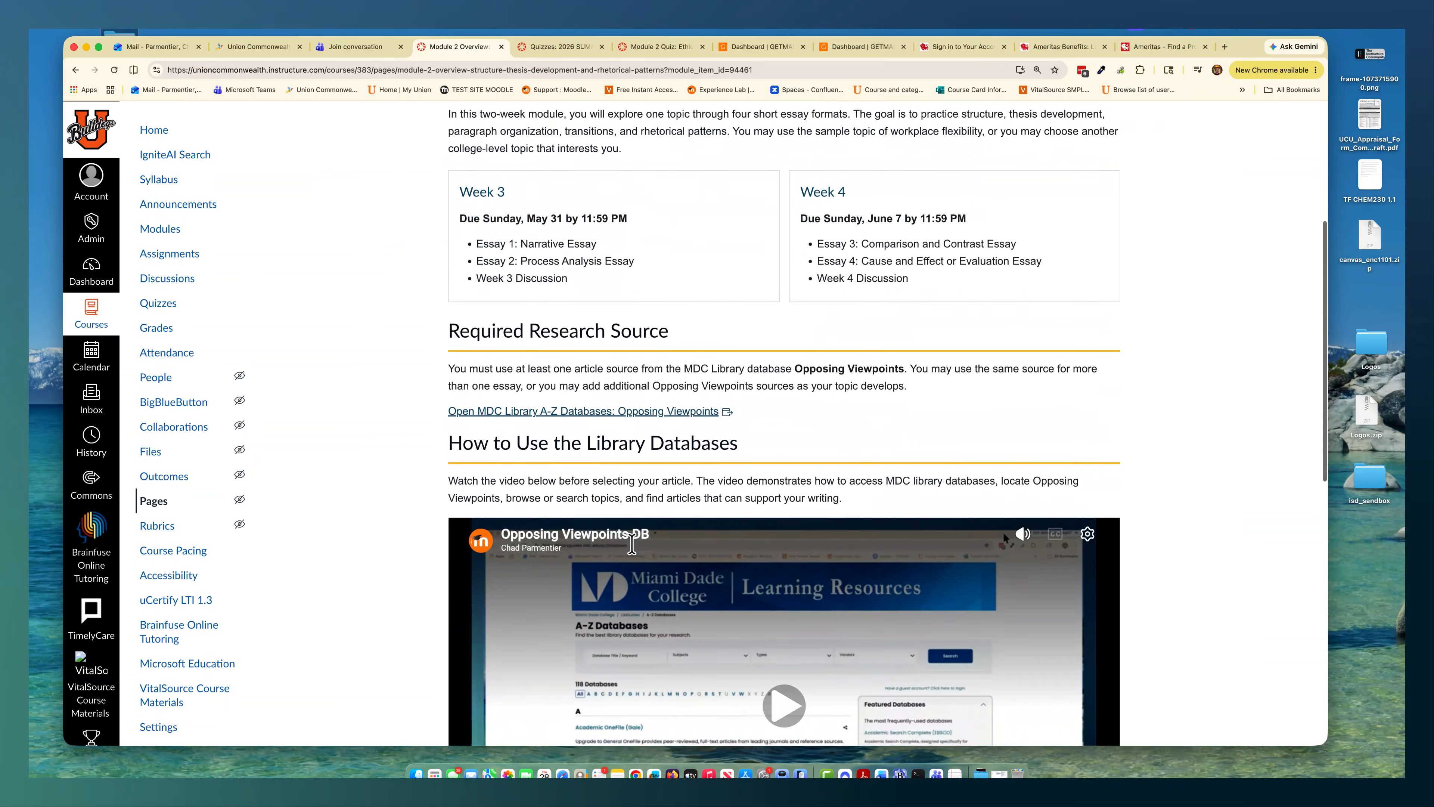
scroll(631, 544, "down", 5)
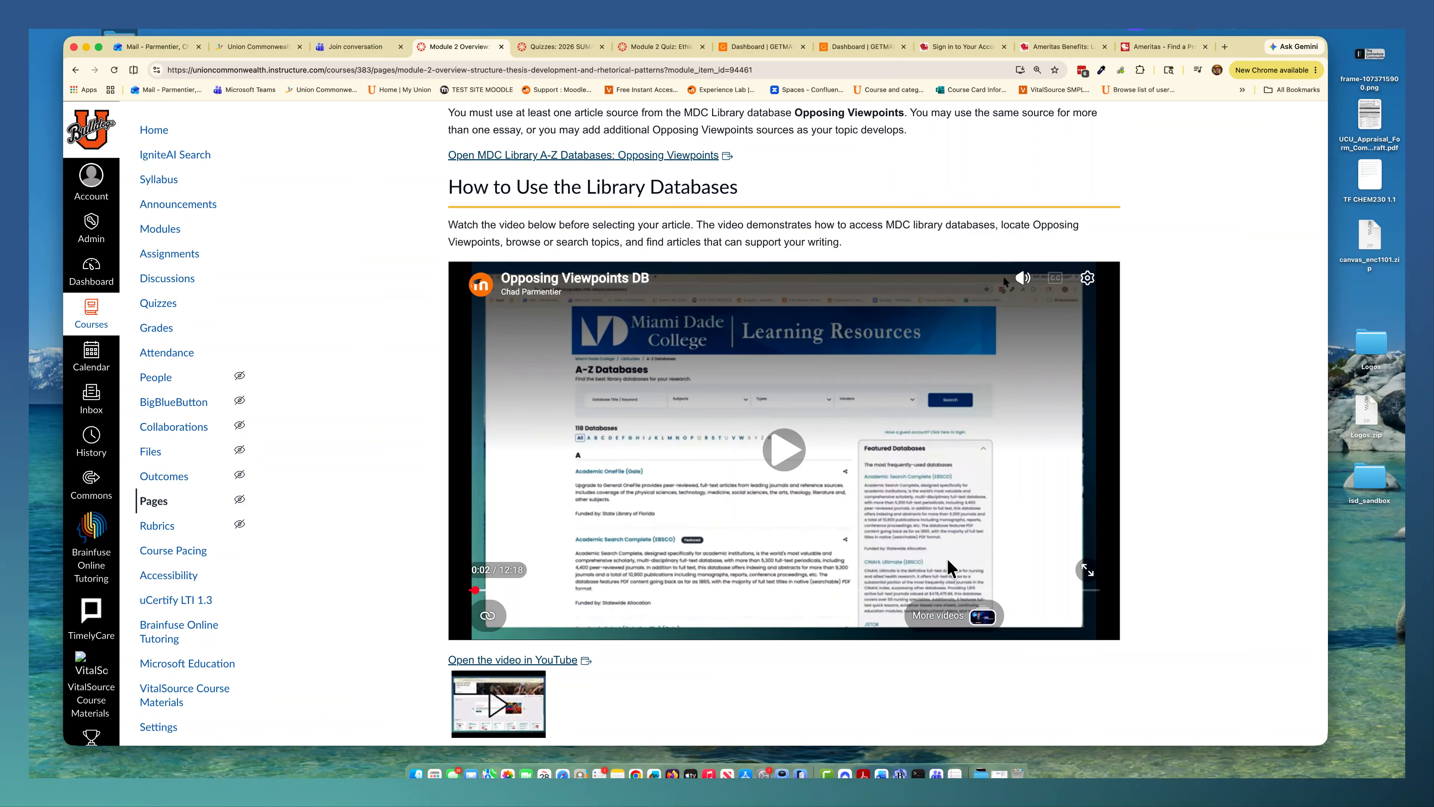
left_click(933, 563)
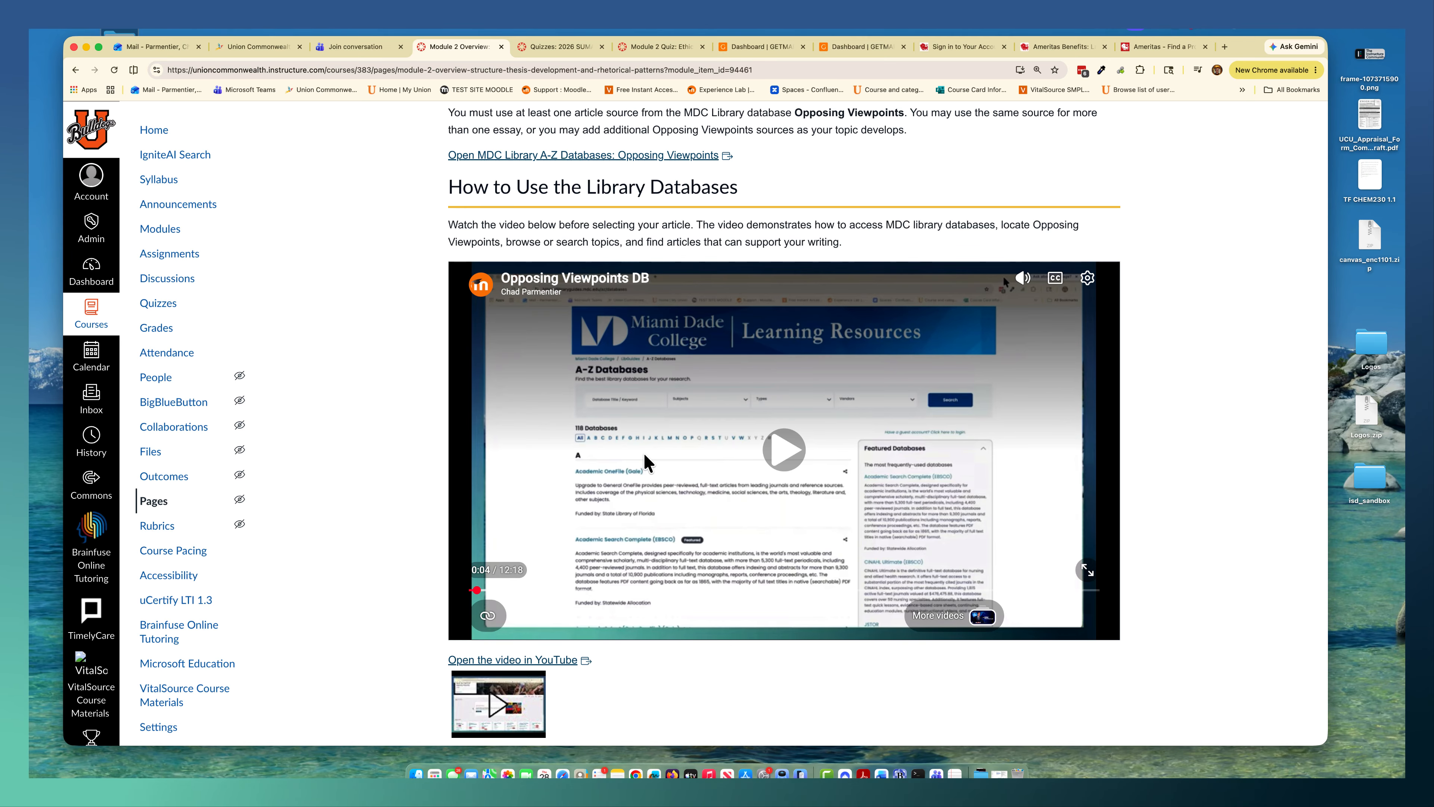
Highlight the Open MDC Library A-Z Databases: Opposing Viewpoints link under Required Research Source, and clear the highlight
scroll(628, 456, "up", 1)
scroll(629, 458, "up", 3)
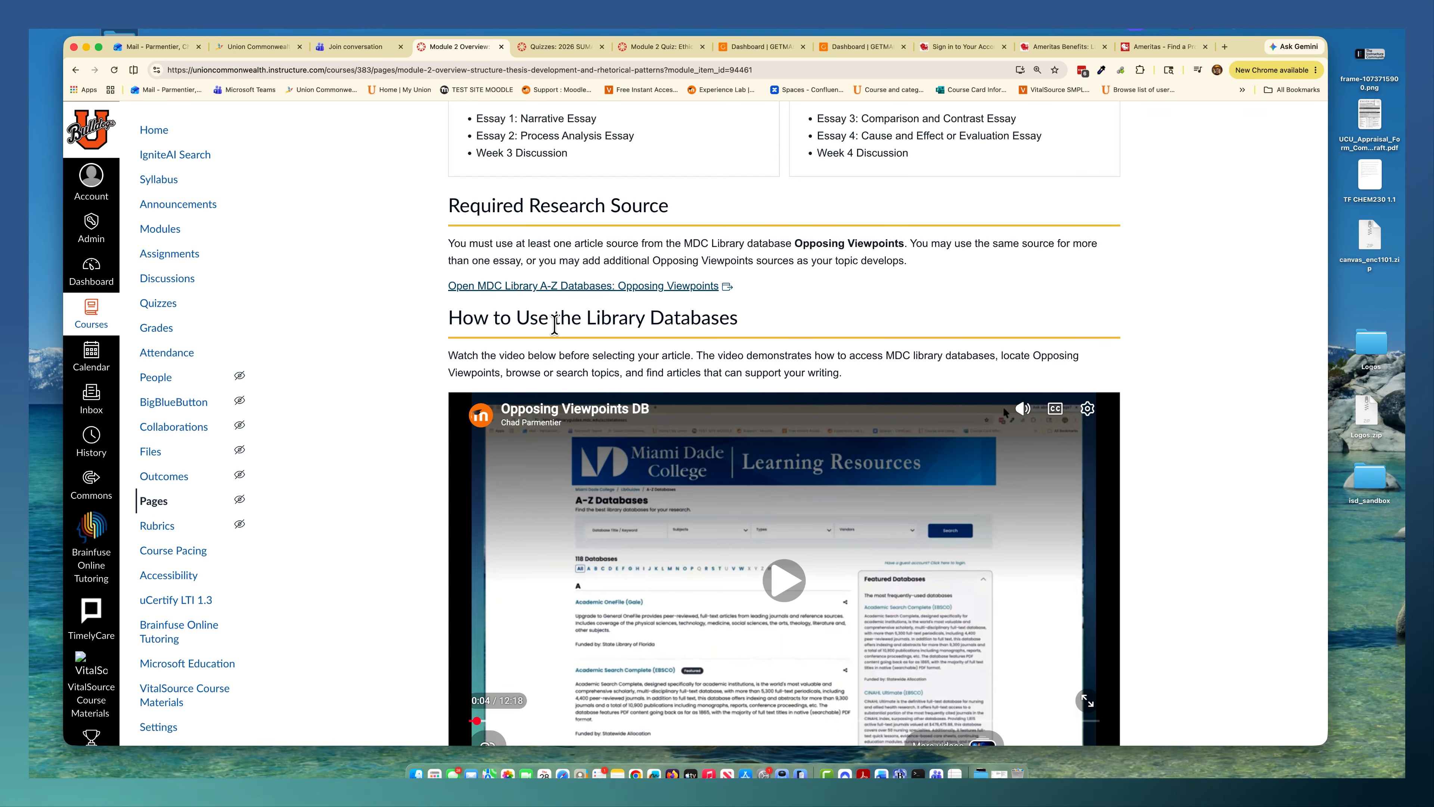
scroll(542, 325, "up", 1)
scroll(533, 309, "down", 2)
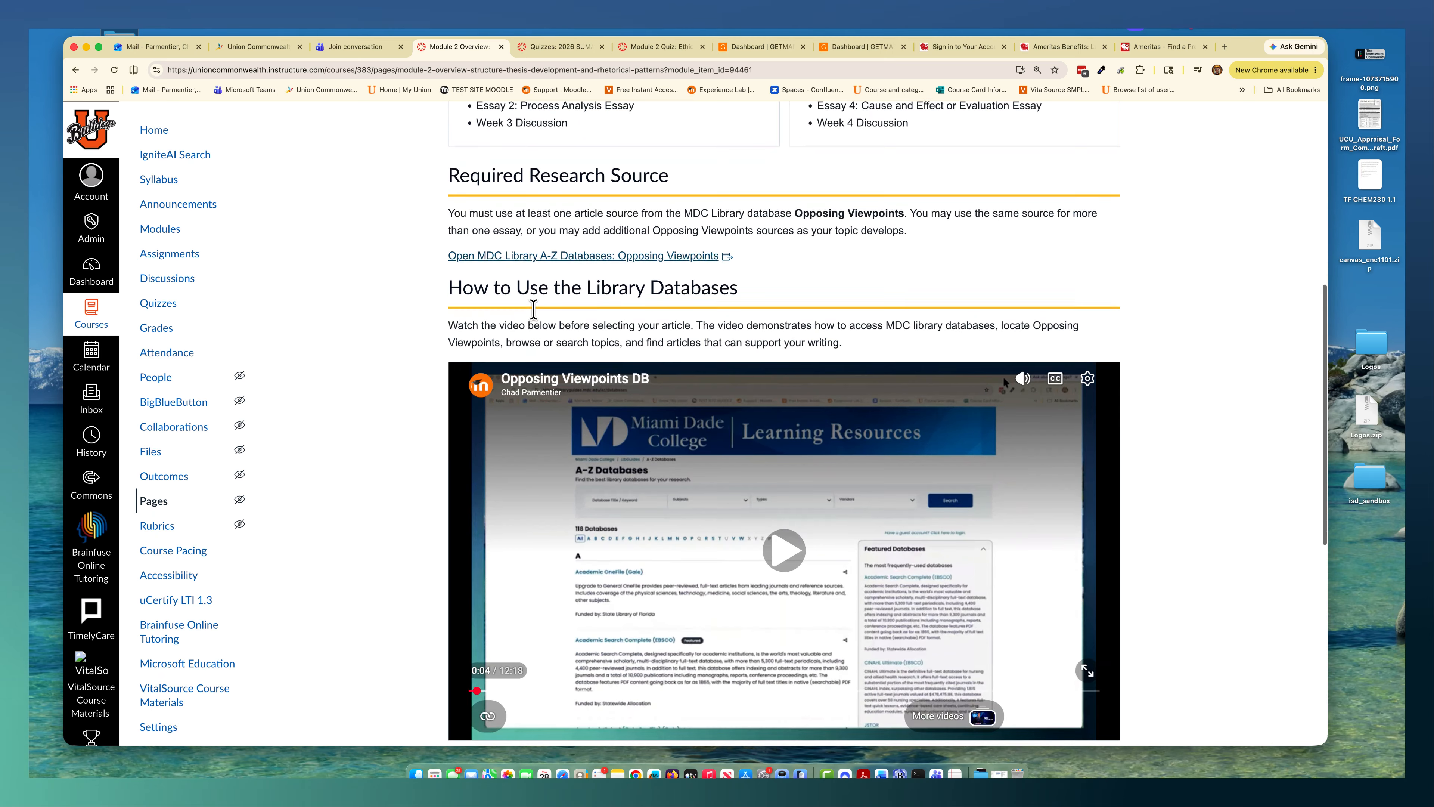
left_click_drag(743, 268, 443, 266)
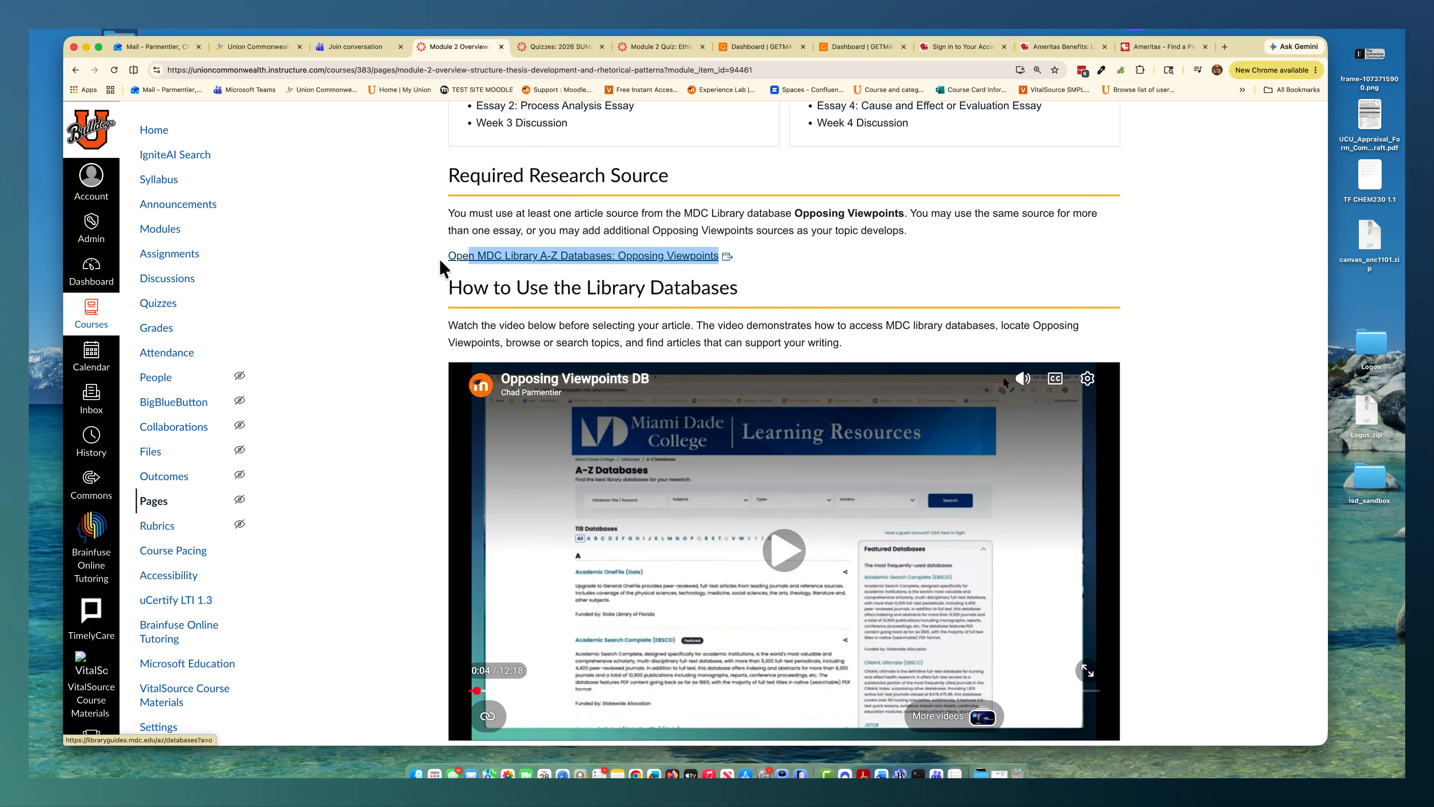
left_click(414, 272)
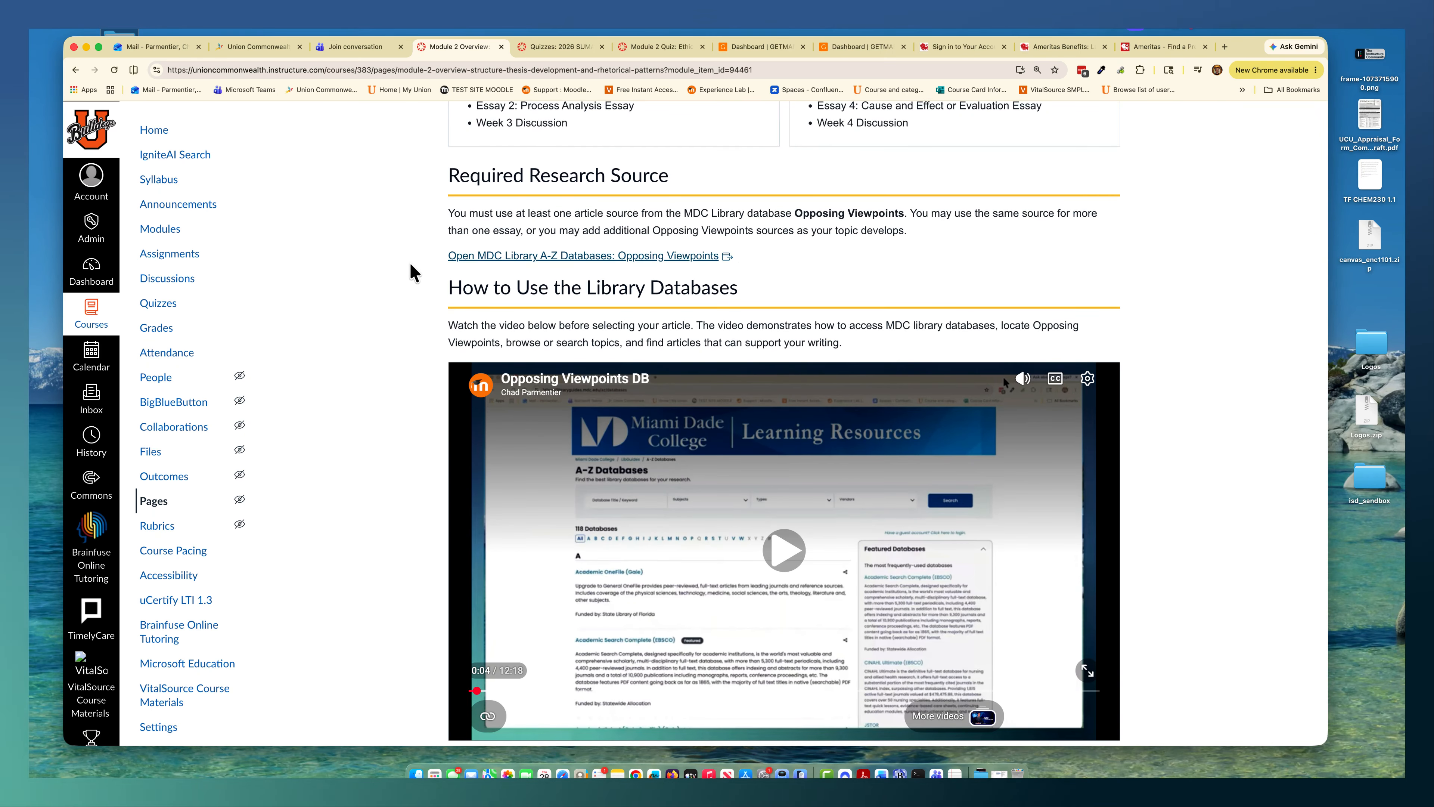
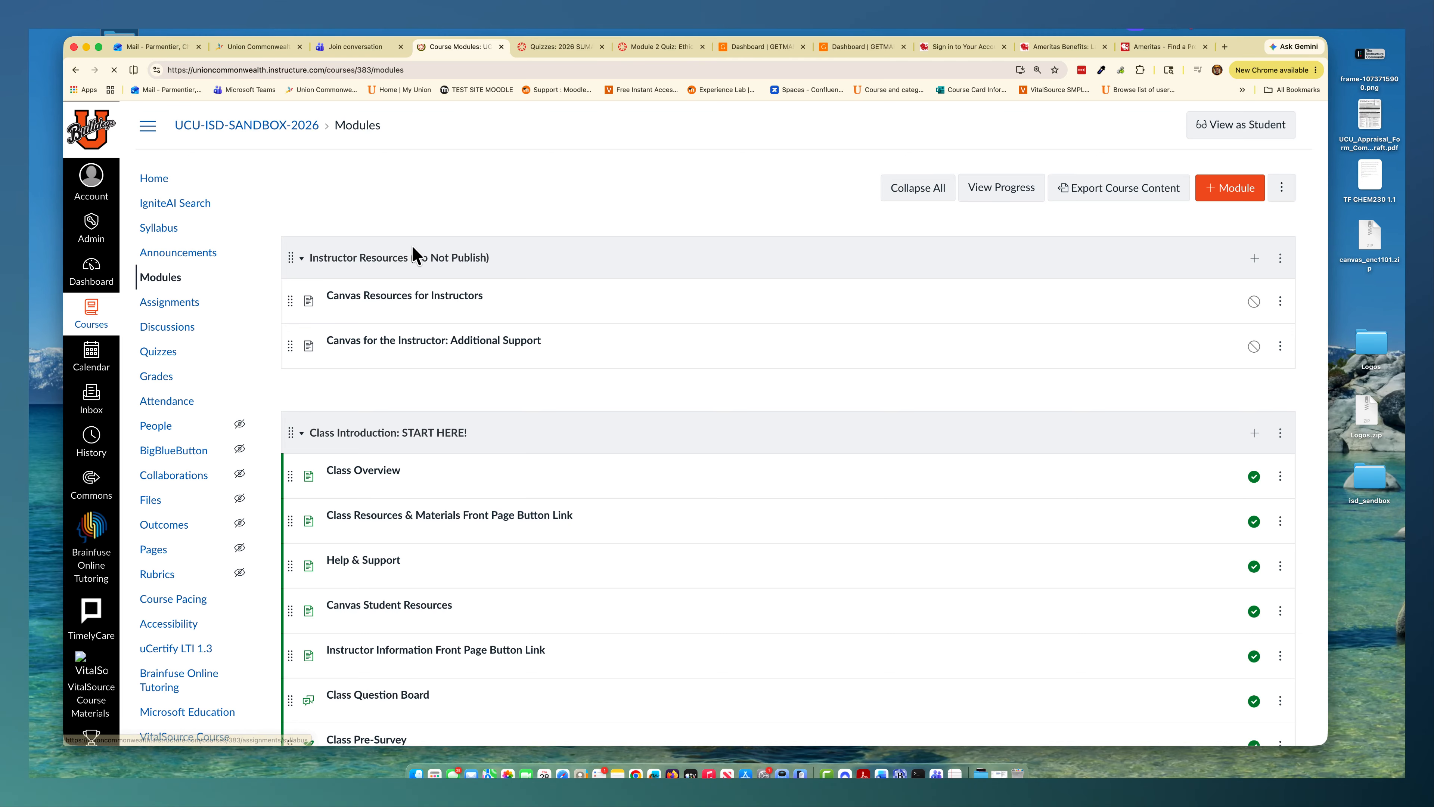
Return to the Modules page, open Essay 3: Comparison and Contrast Essay under DO: Week 4, and highlight its assignment task sentence
scroll(547, 390, "down", 20)
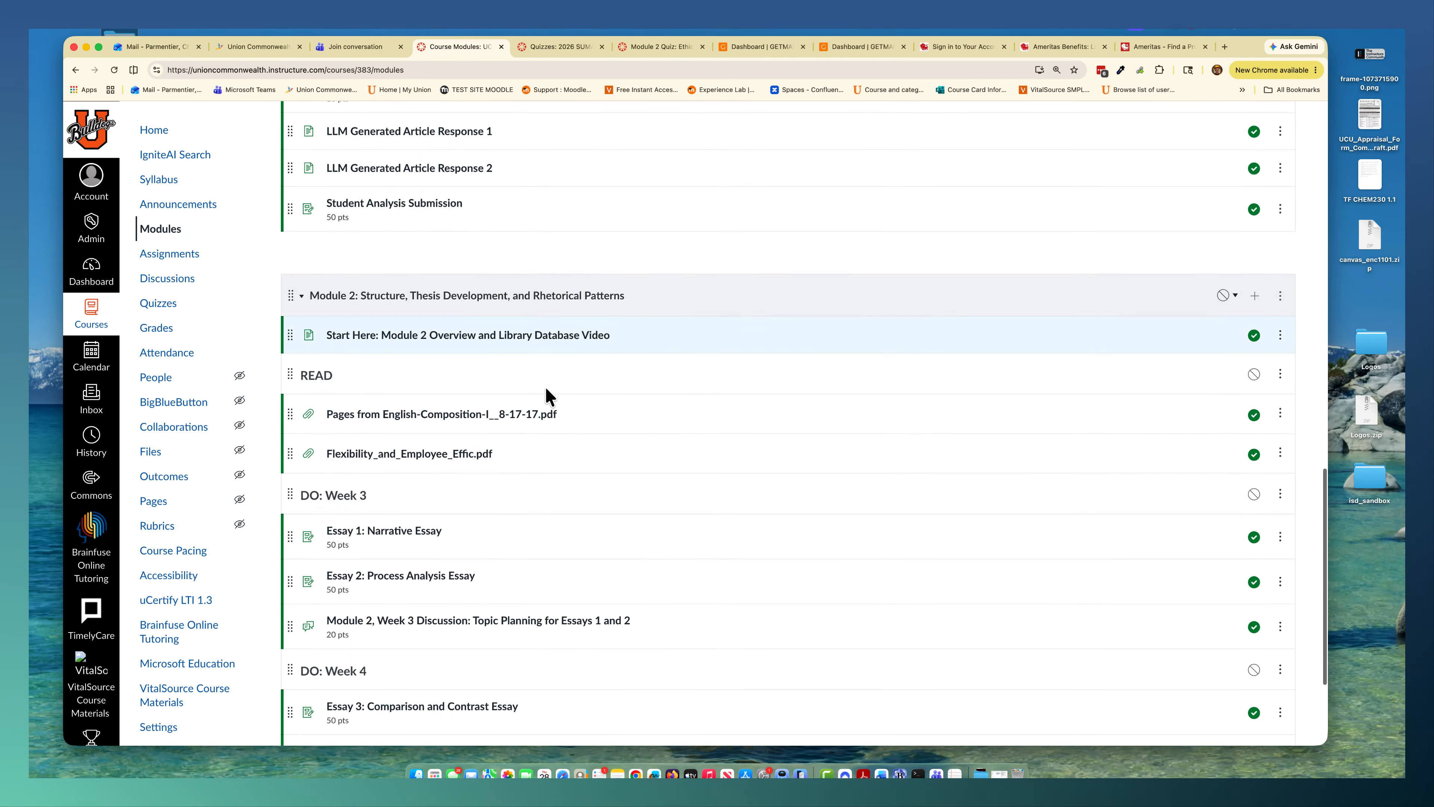
scroll(546, 390, "down", 3)
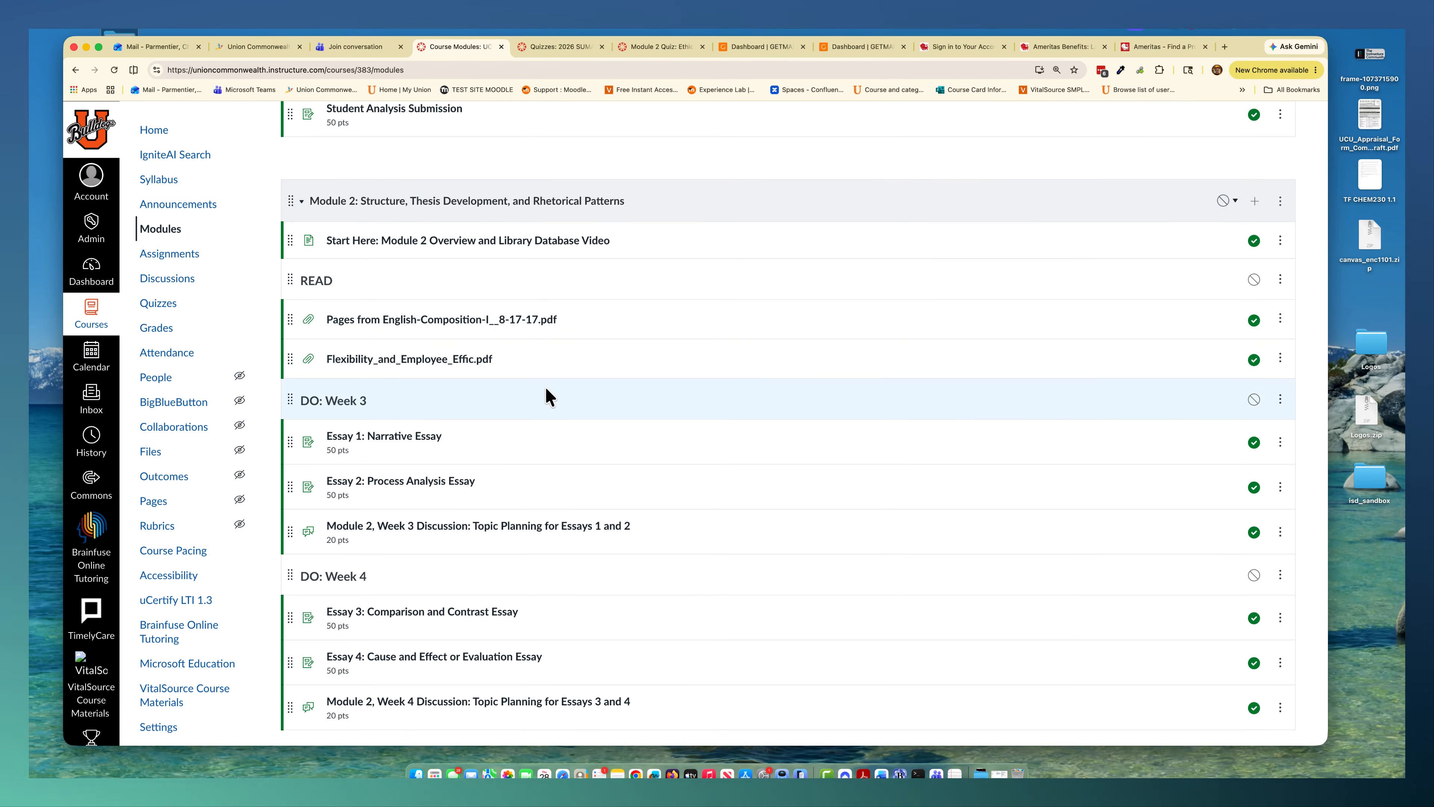
scroll(473, 444, "down", 3)
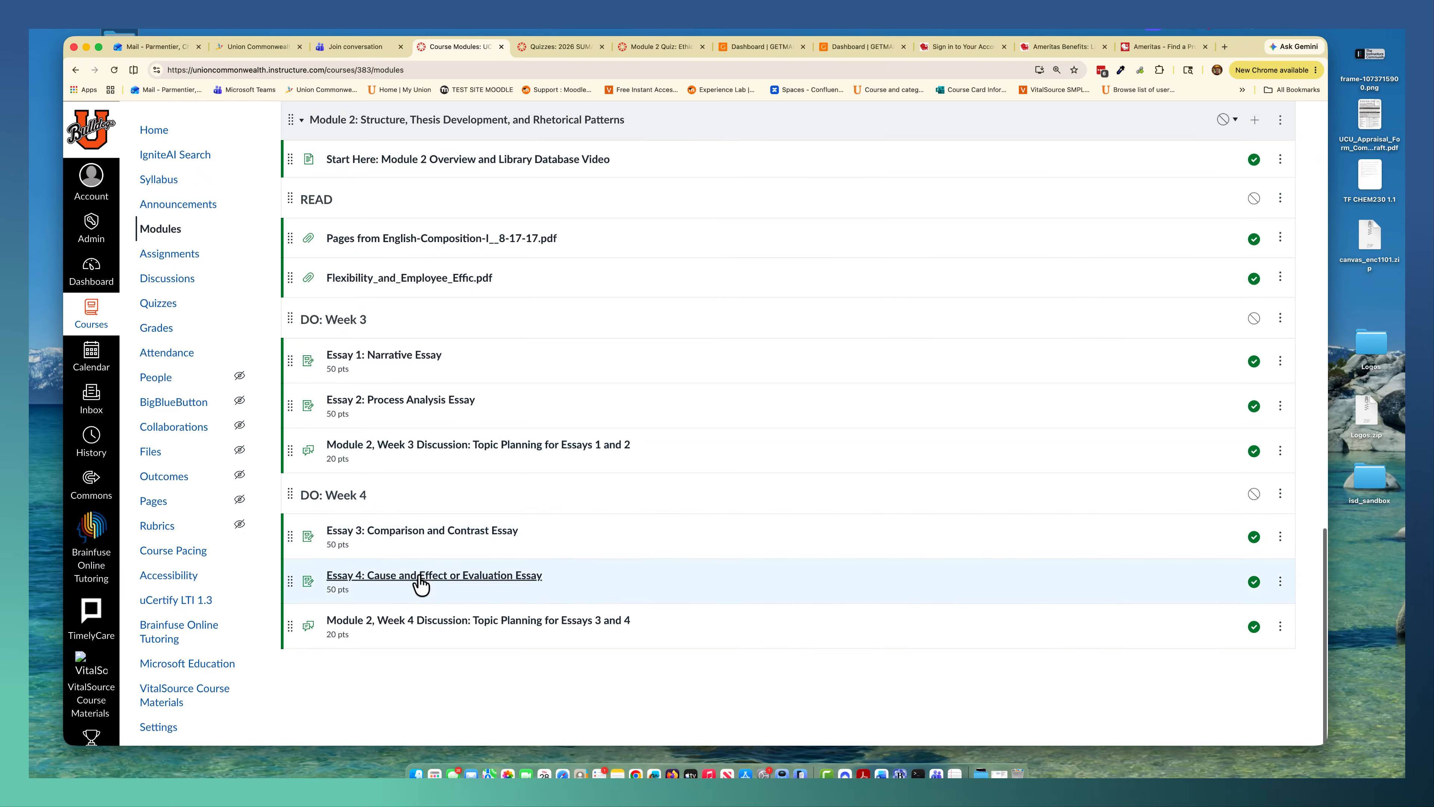
left_click(418, 536)
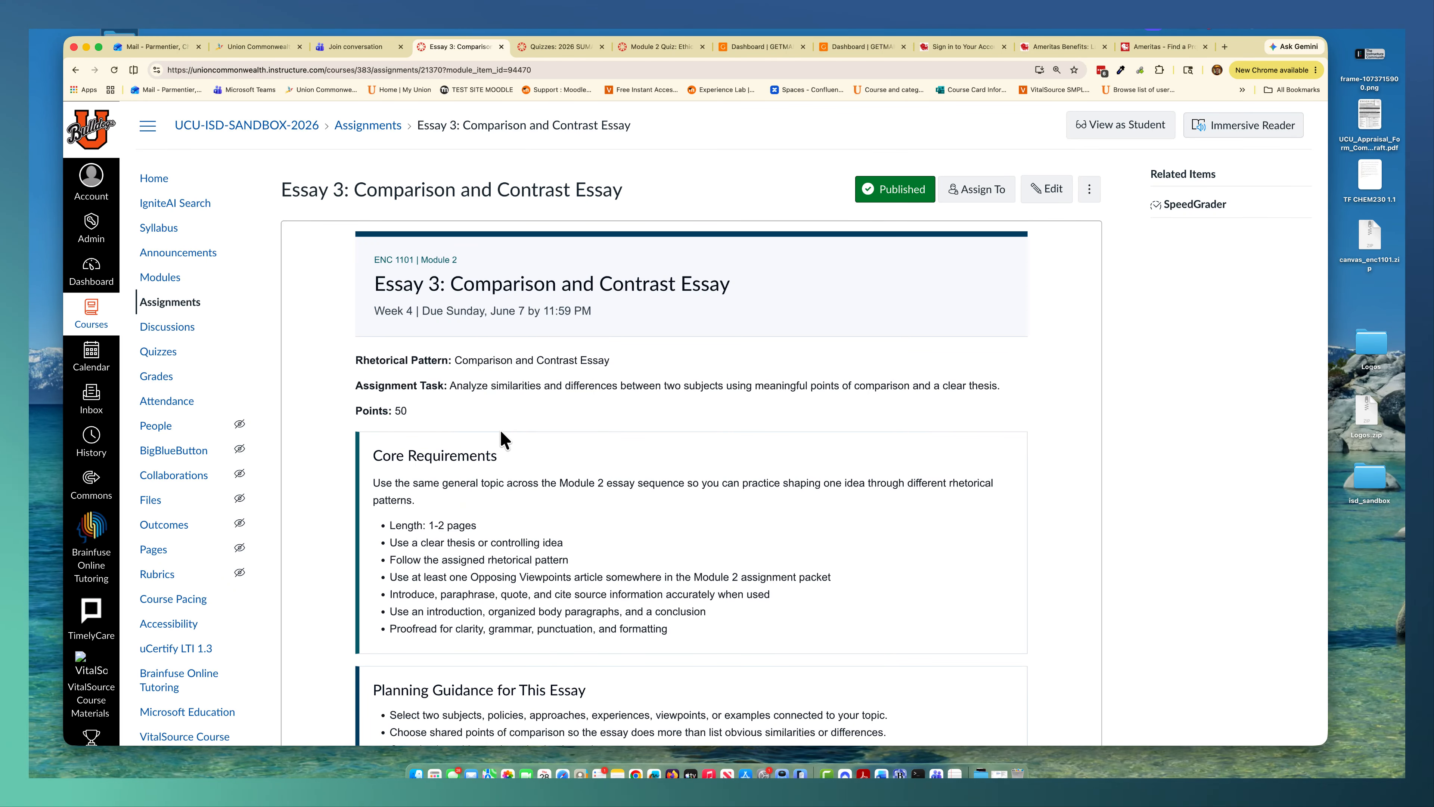
left_click_drag(449, 389, 1004, 394)
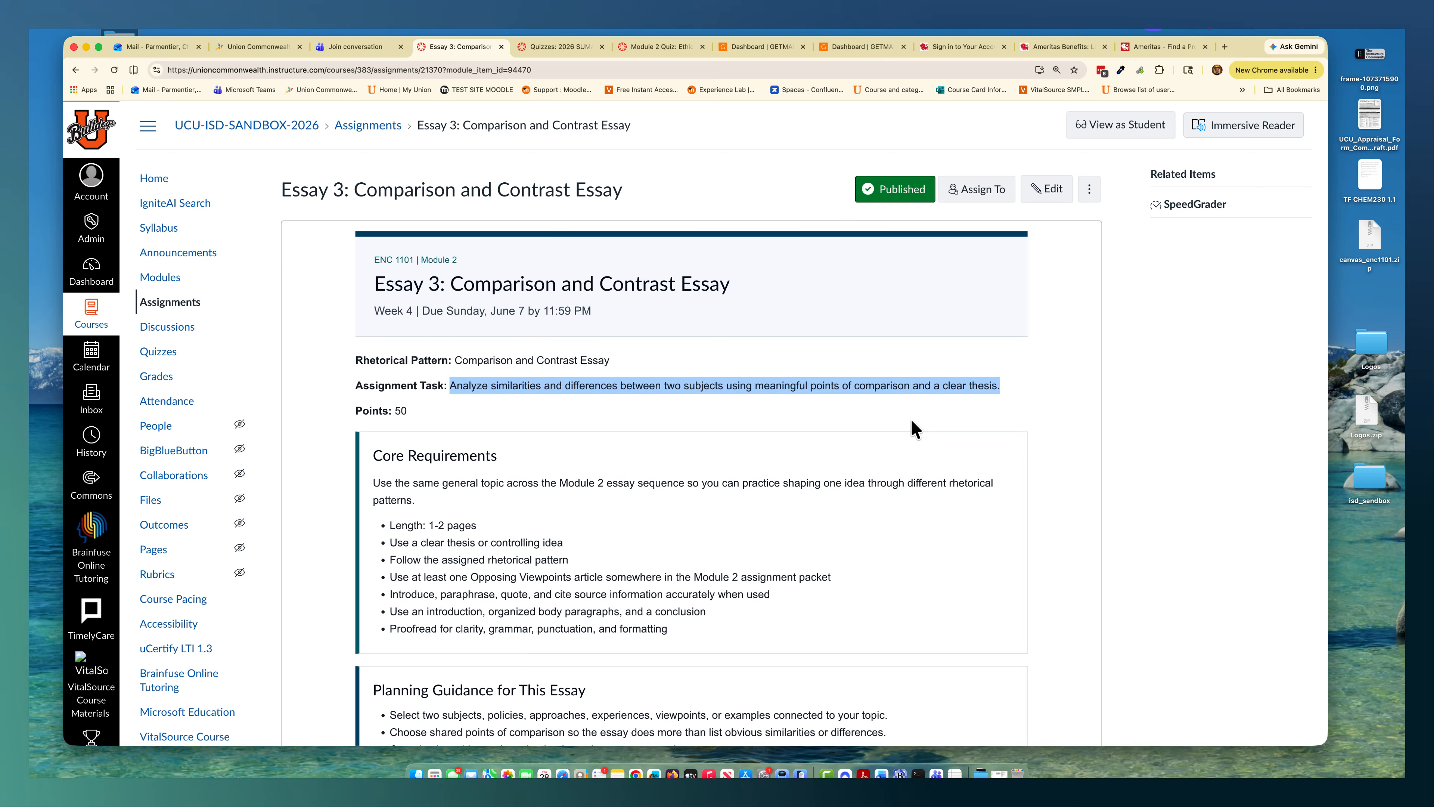
Examine Essay 3's core requirements, planning guidance, topic areas, source requirement, rubric overview and submission details
scroll(915, 430, "down", 3)
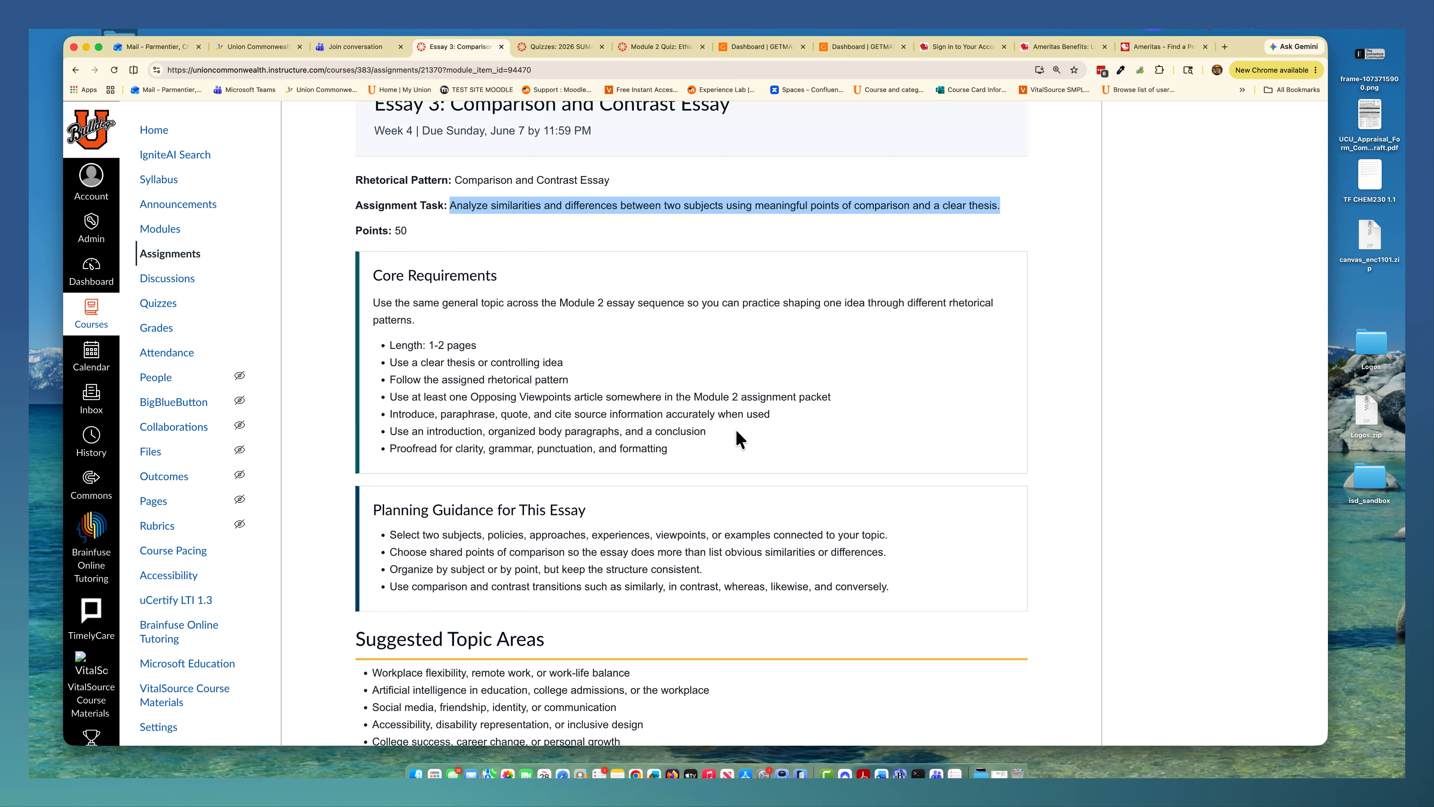
scroll(712, 441, "up", 3)
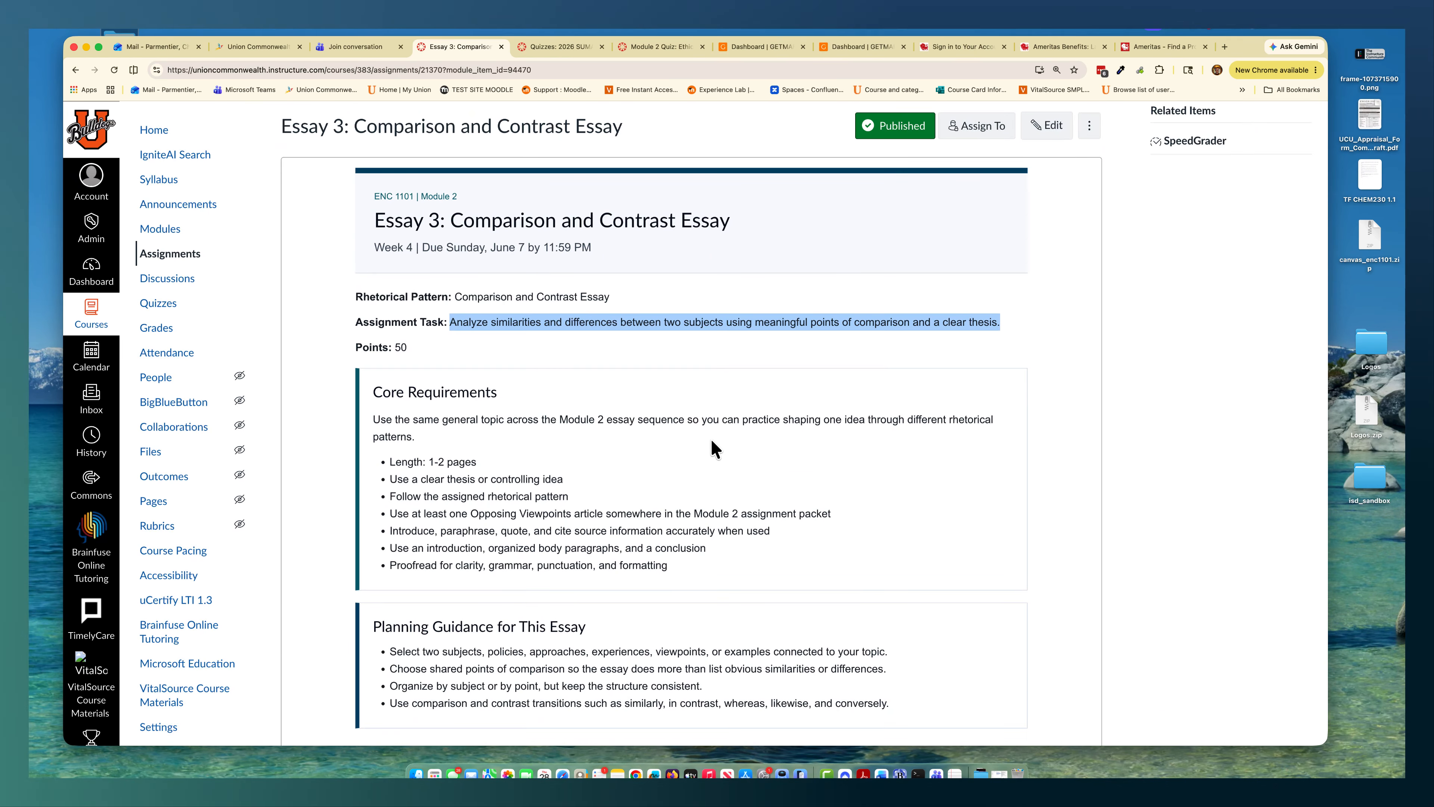
scroll(711, 439, "down", 10)
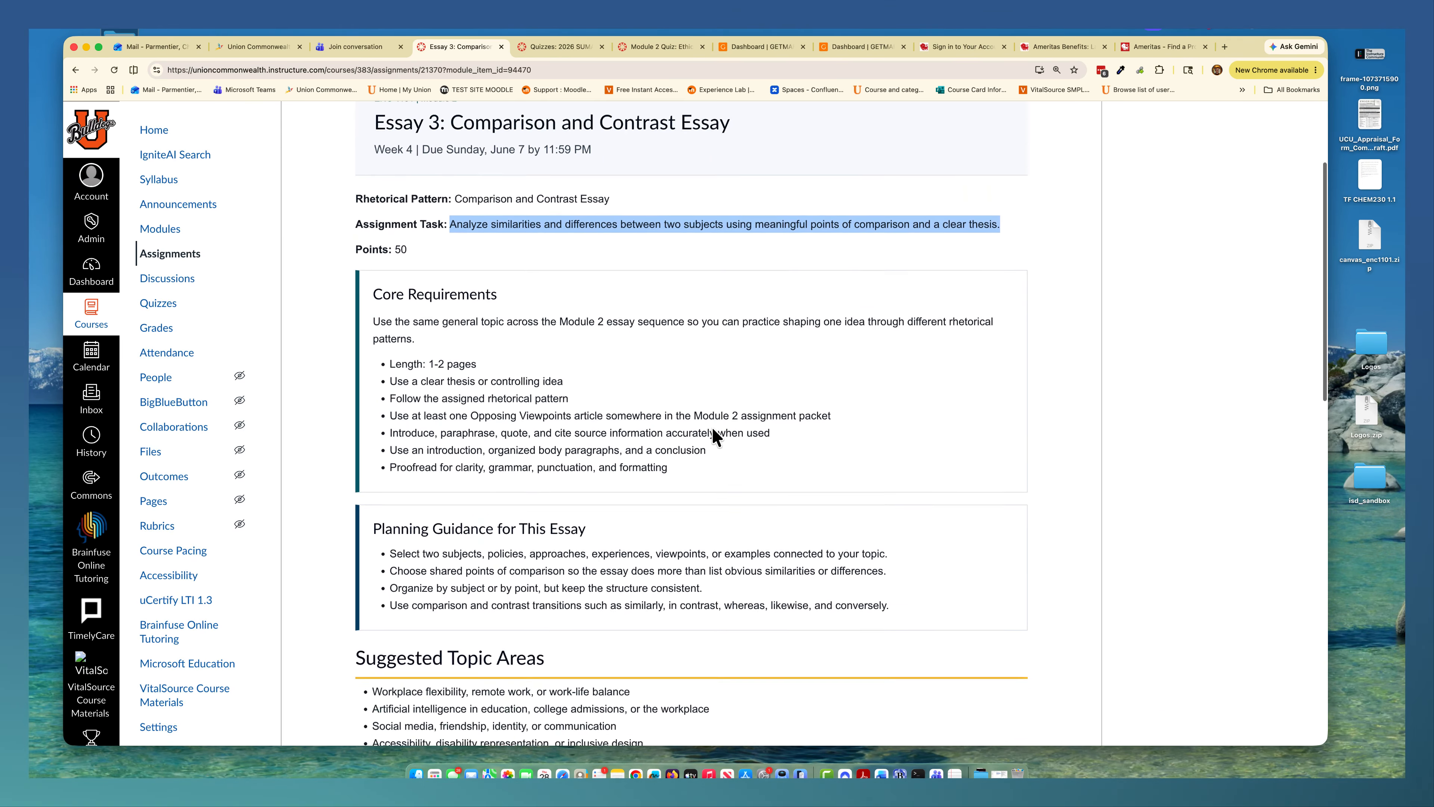
scroll(712, 430, "down", 8)
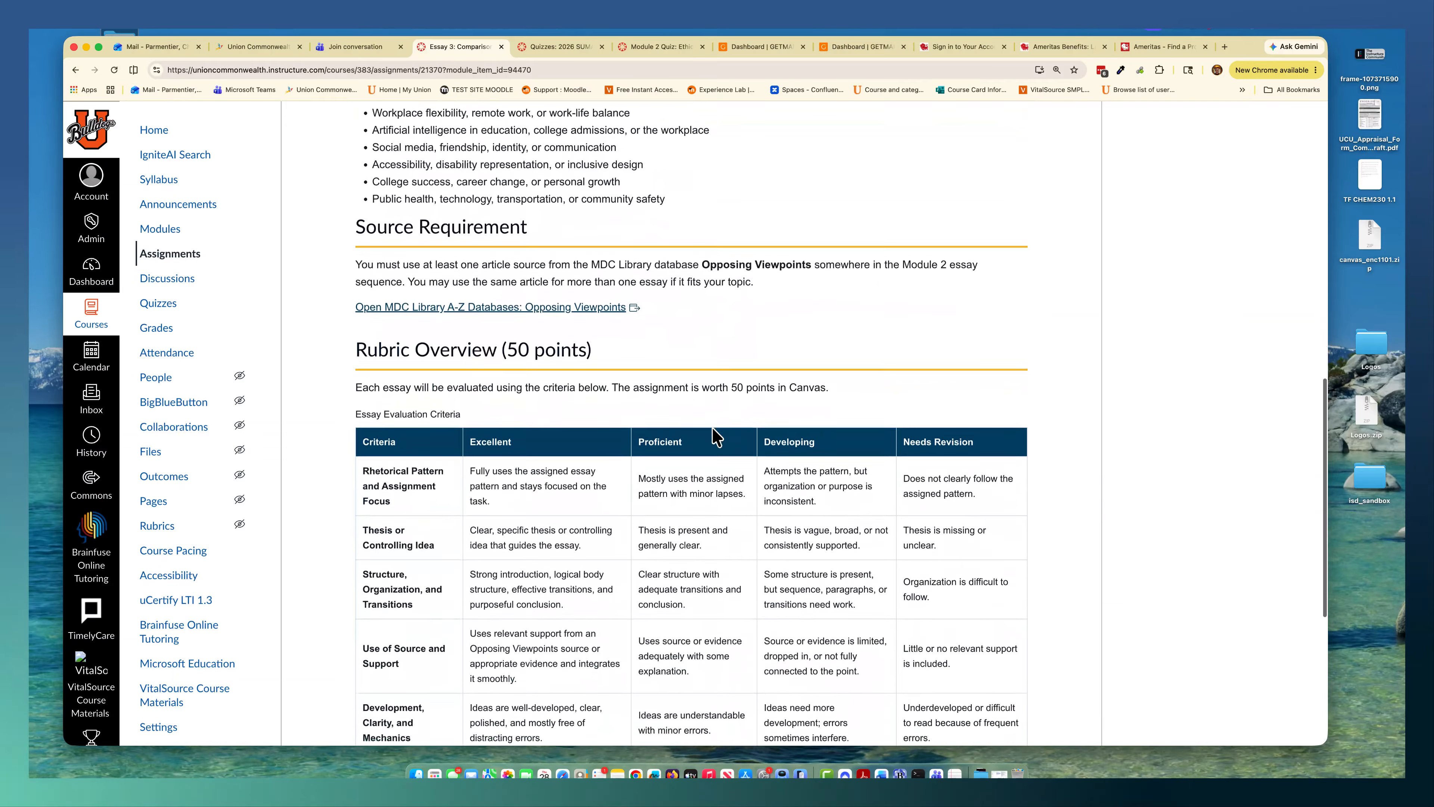
scroll(711, 427, "down", 3)
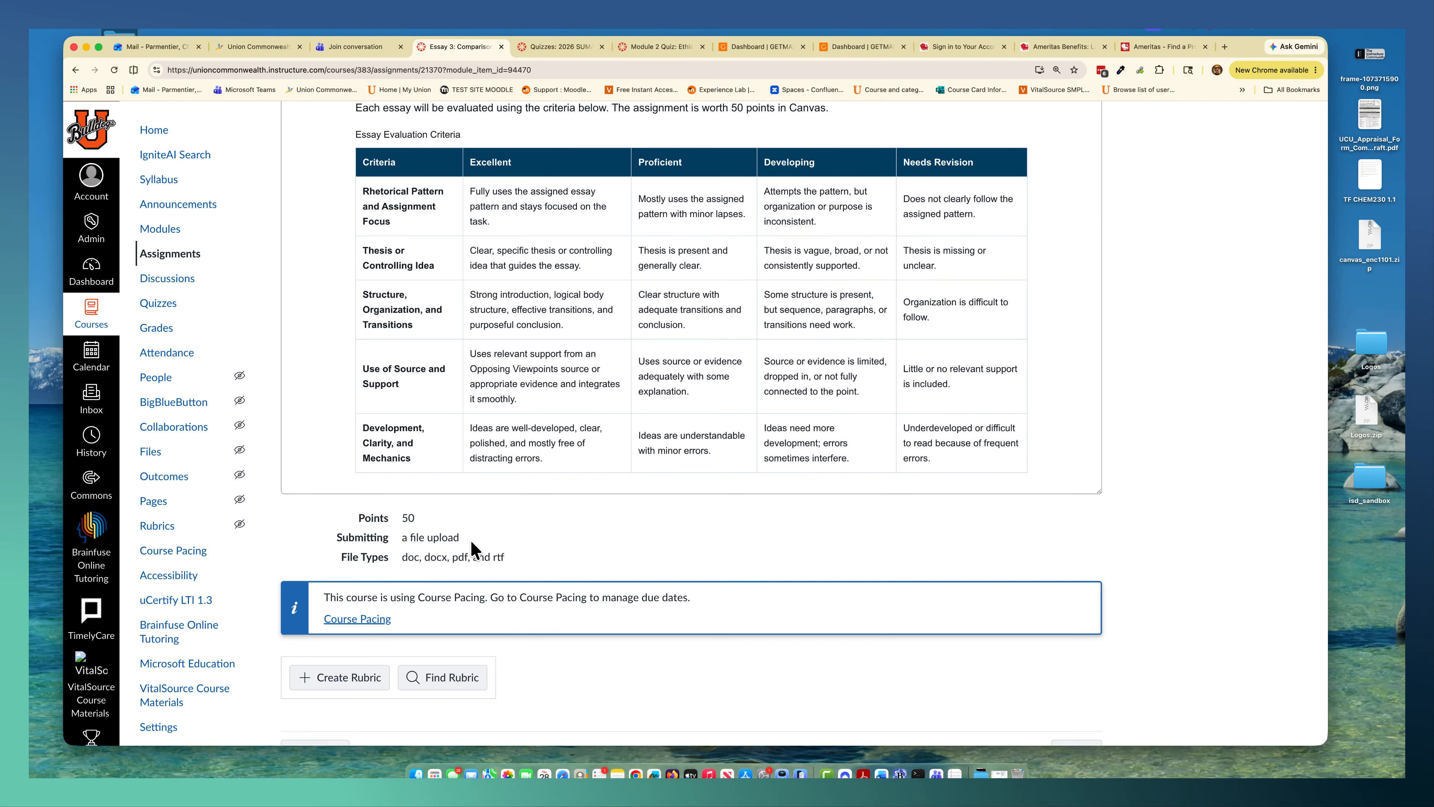
scroll(471, 548, "up", 10)
scroll(472, 548, "down", 7)
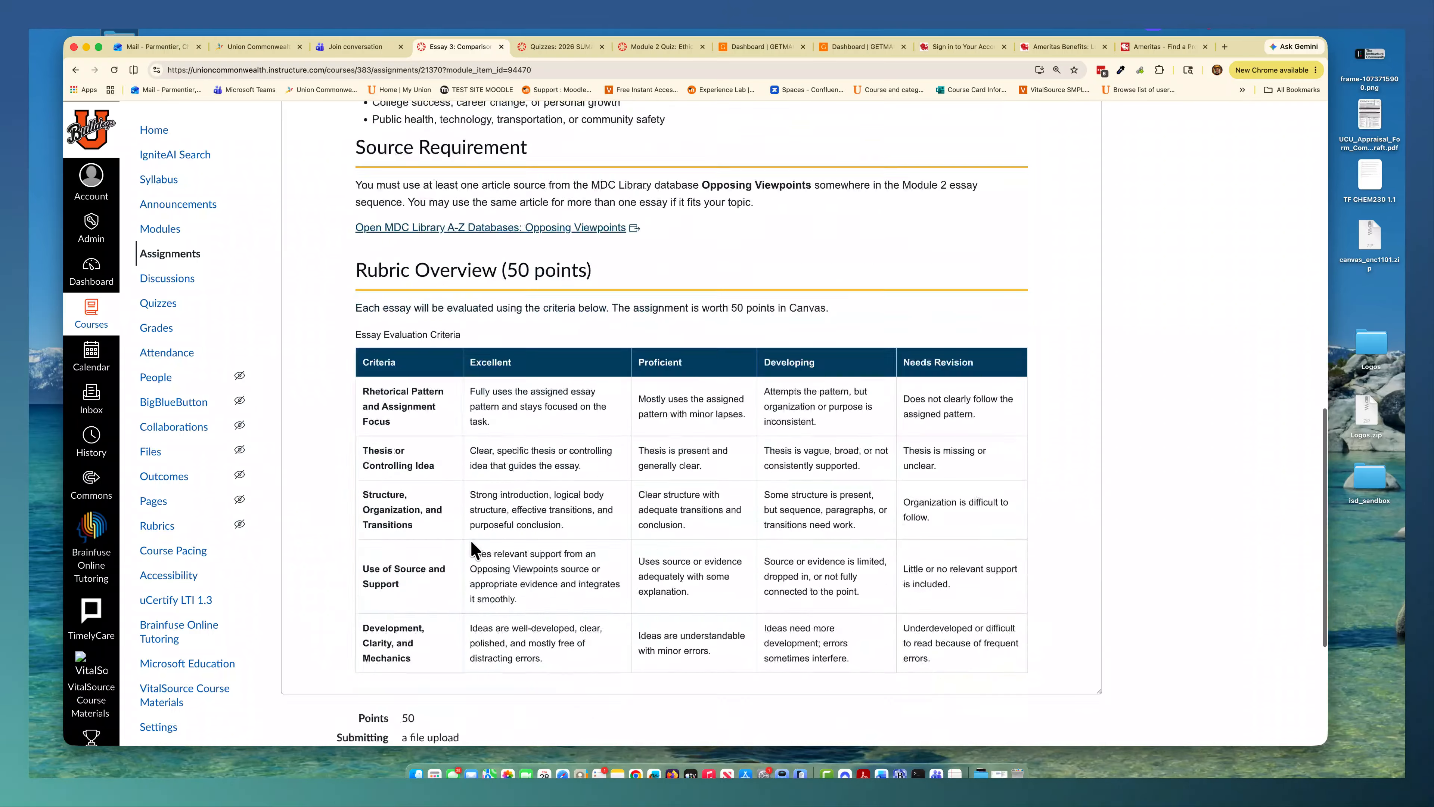
scroll(472, 548, "down", 3)
scroll(437, 590, "up", 20)
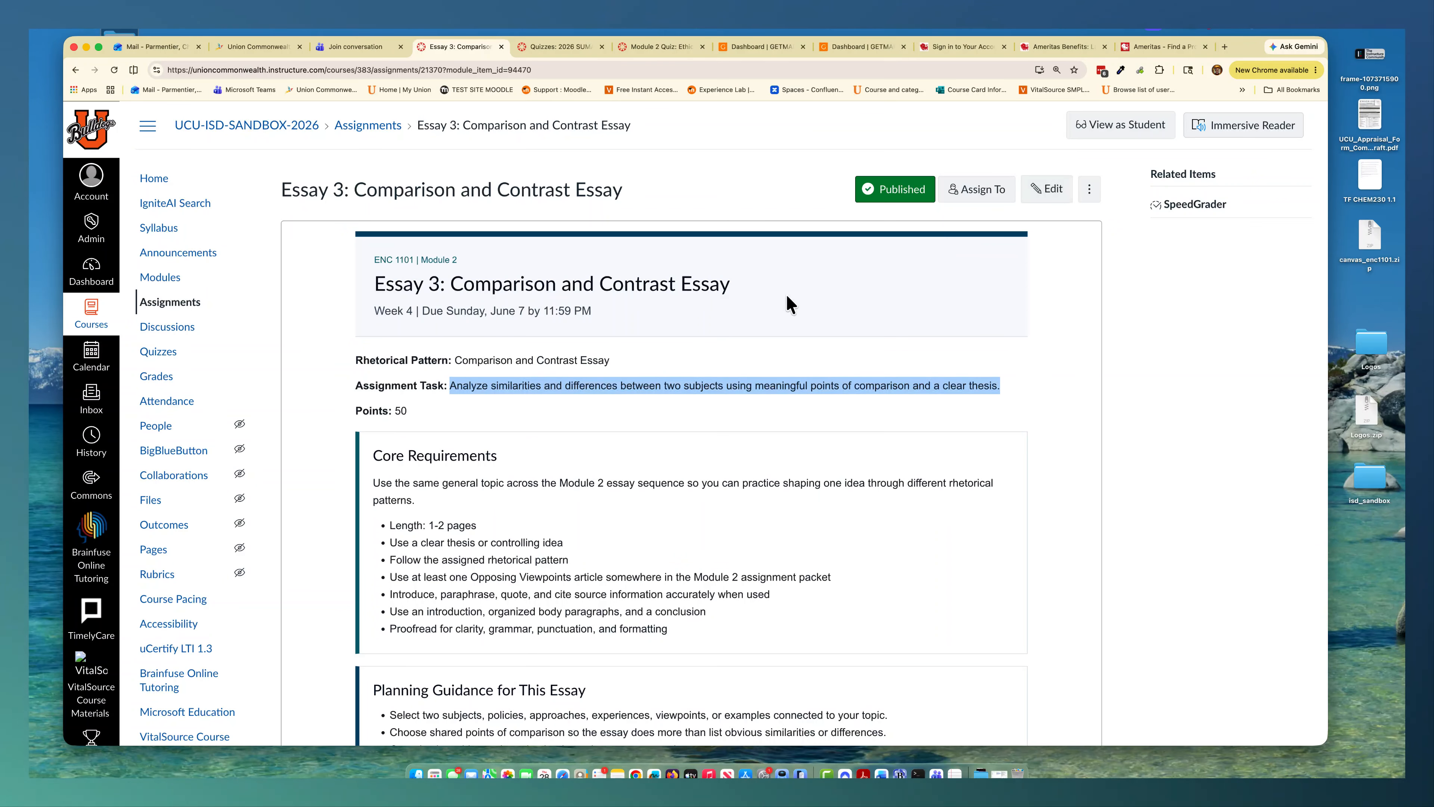
Open Essay 3: Comparison and Contrast Essay for editing and review its rubric table, file upload restrictions, submission attempts and access settings
left_click(1046, 190)
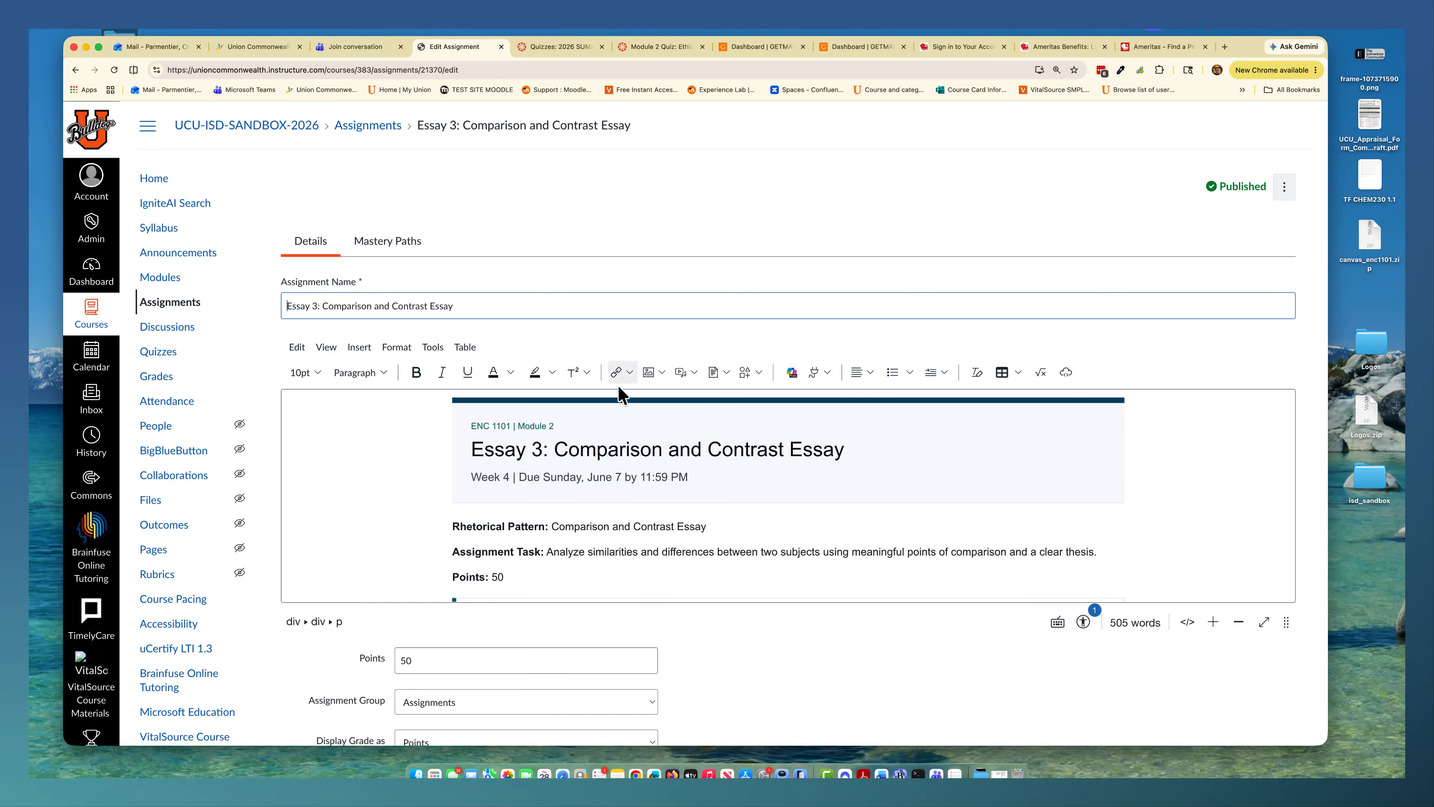
scroll(377, 441, "down", 5)
scroll(377, 441, "down", 5)
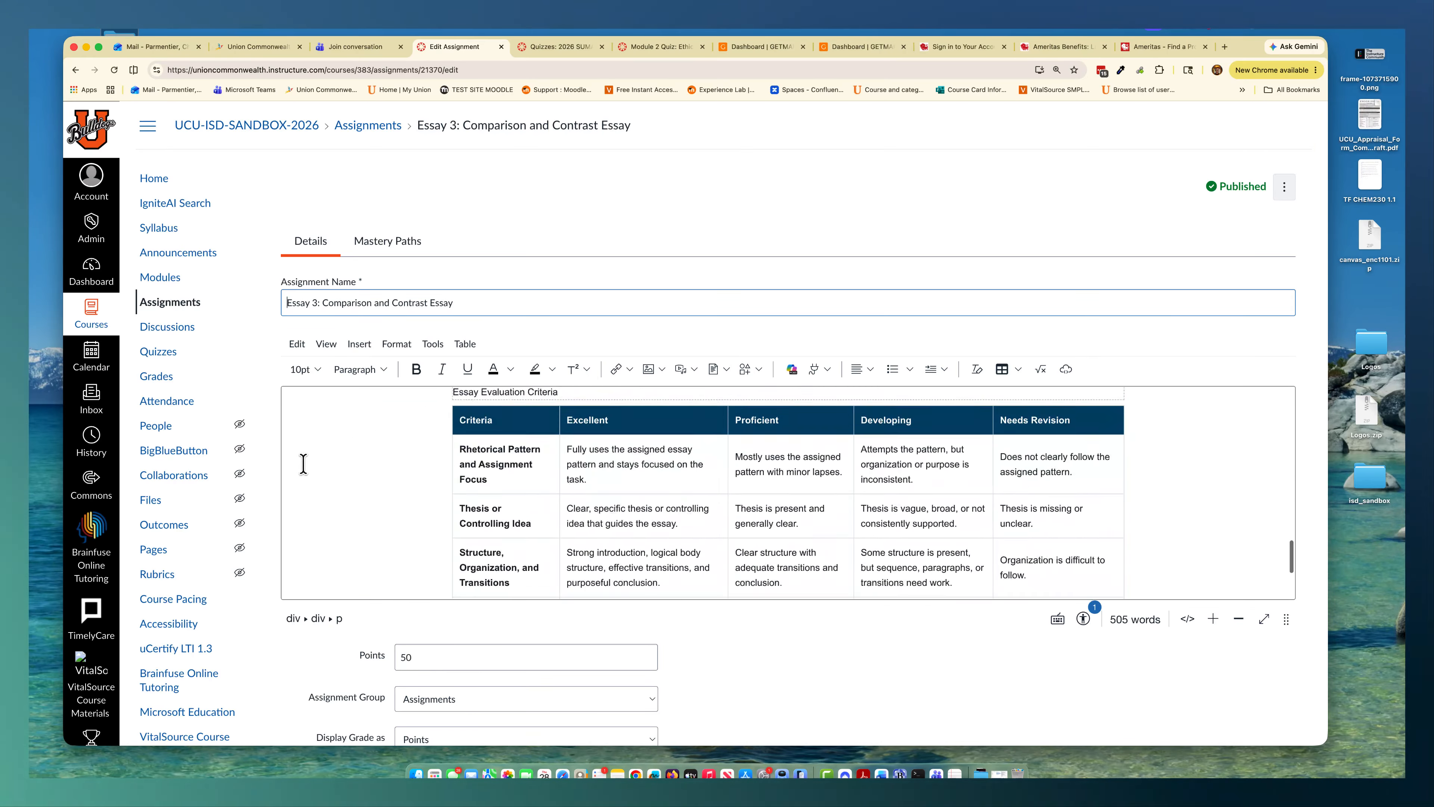
scroll(261, 497, "down", 5)
scroll(262, 497, "down", 10)
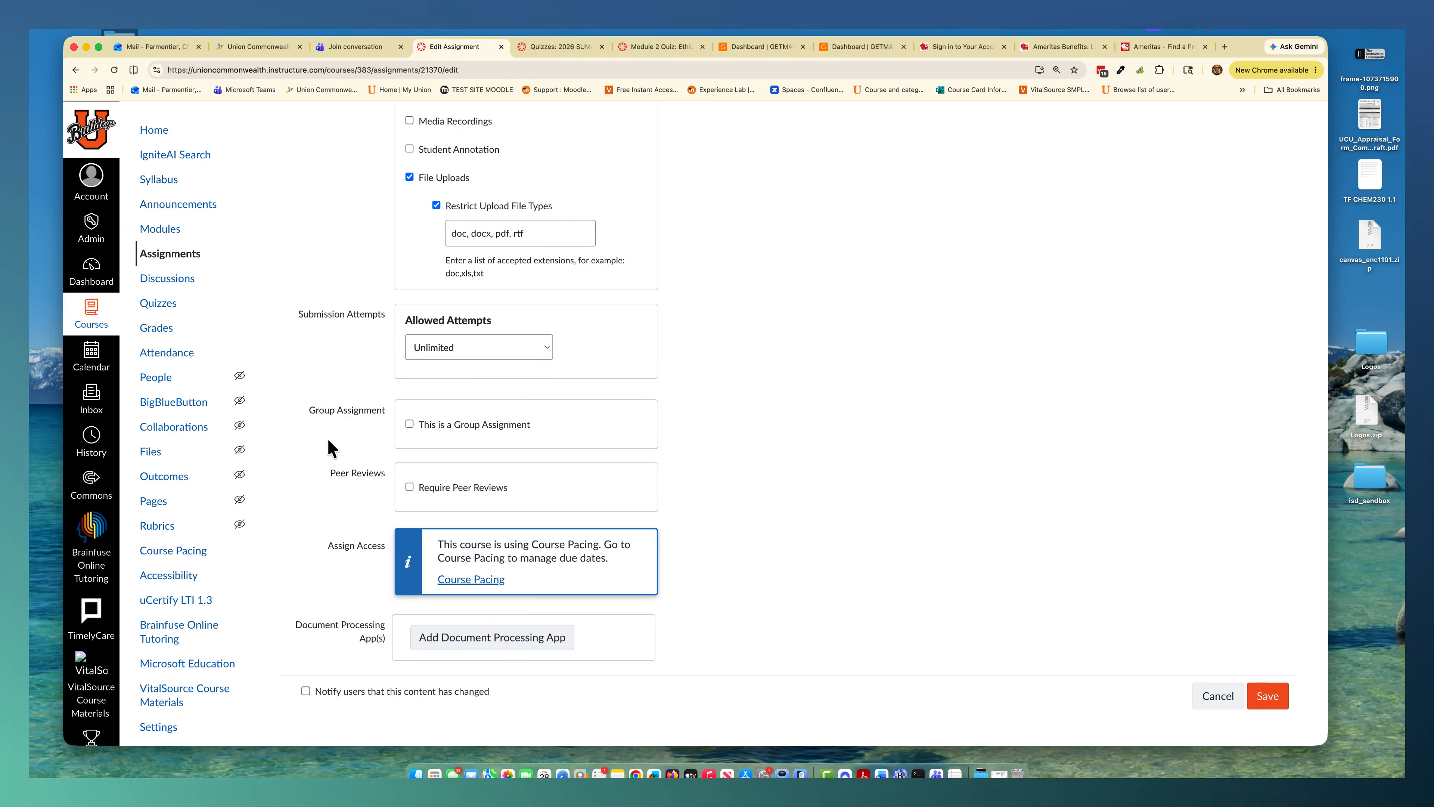
Add Turnitin as Essay 3's document processing app, storing submissions in the standard paper repository and leaving all Similarity Report exclusions off
scroll(377, 371, "up", 5)
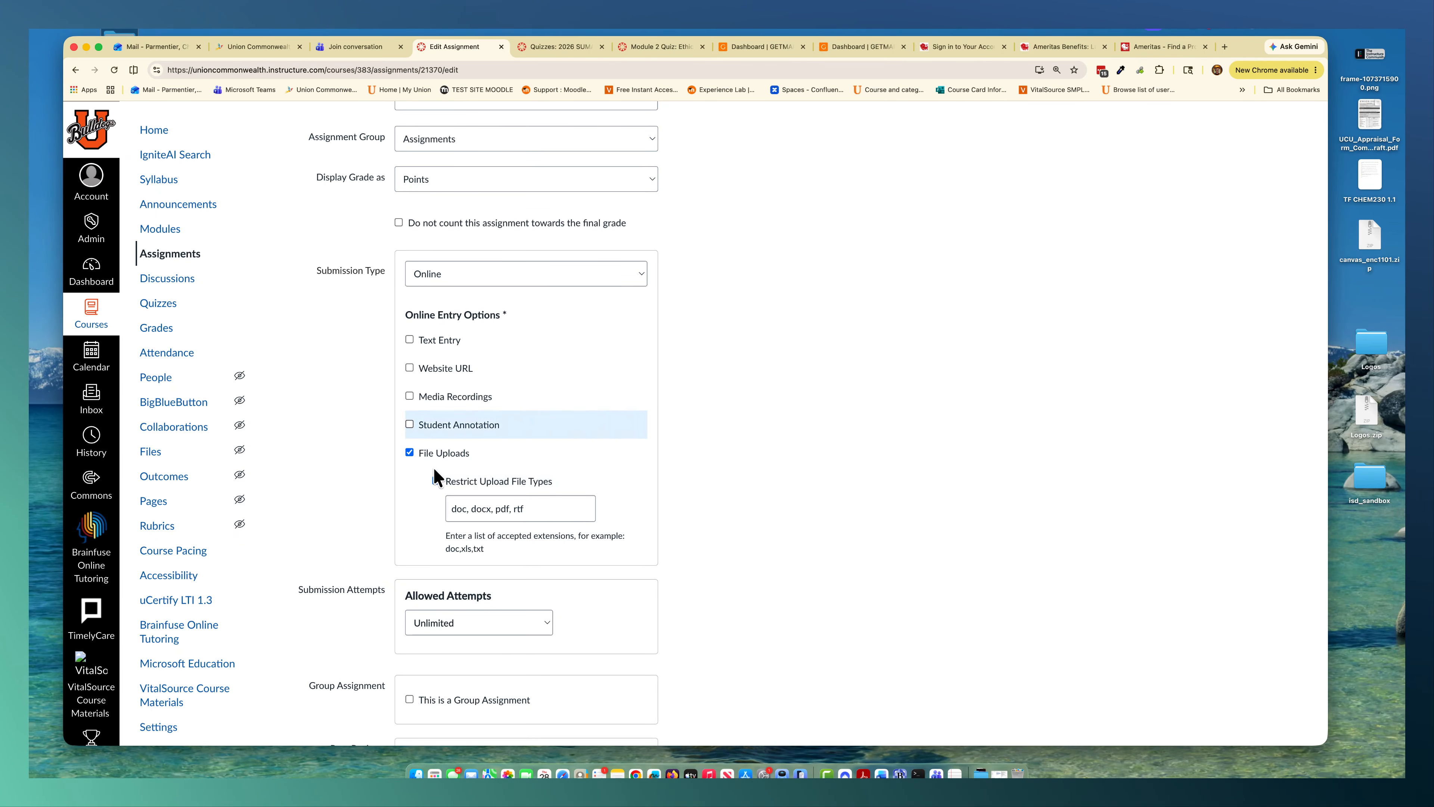
scroll(482, 499, "down", 5)
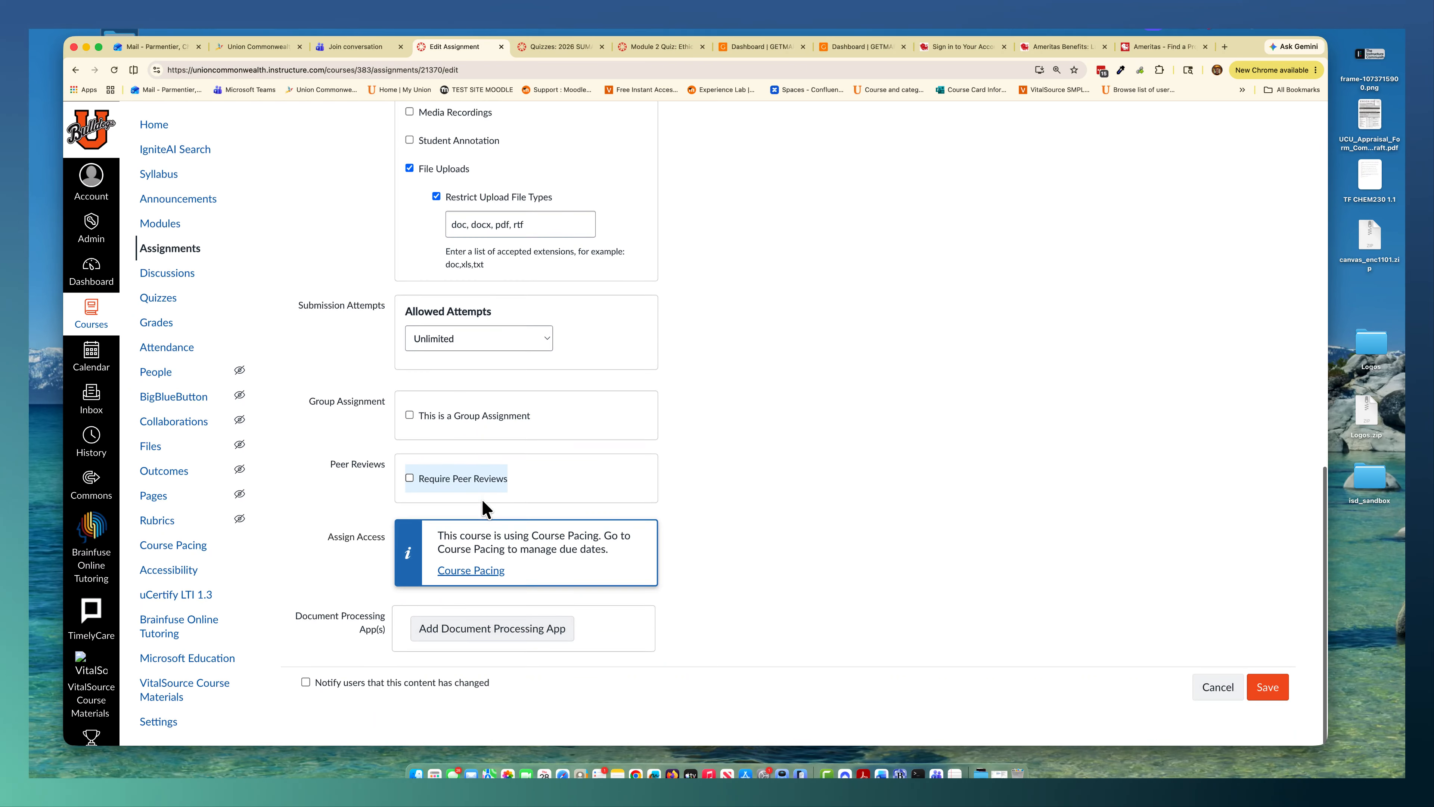
left_click(478, 636)
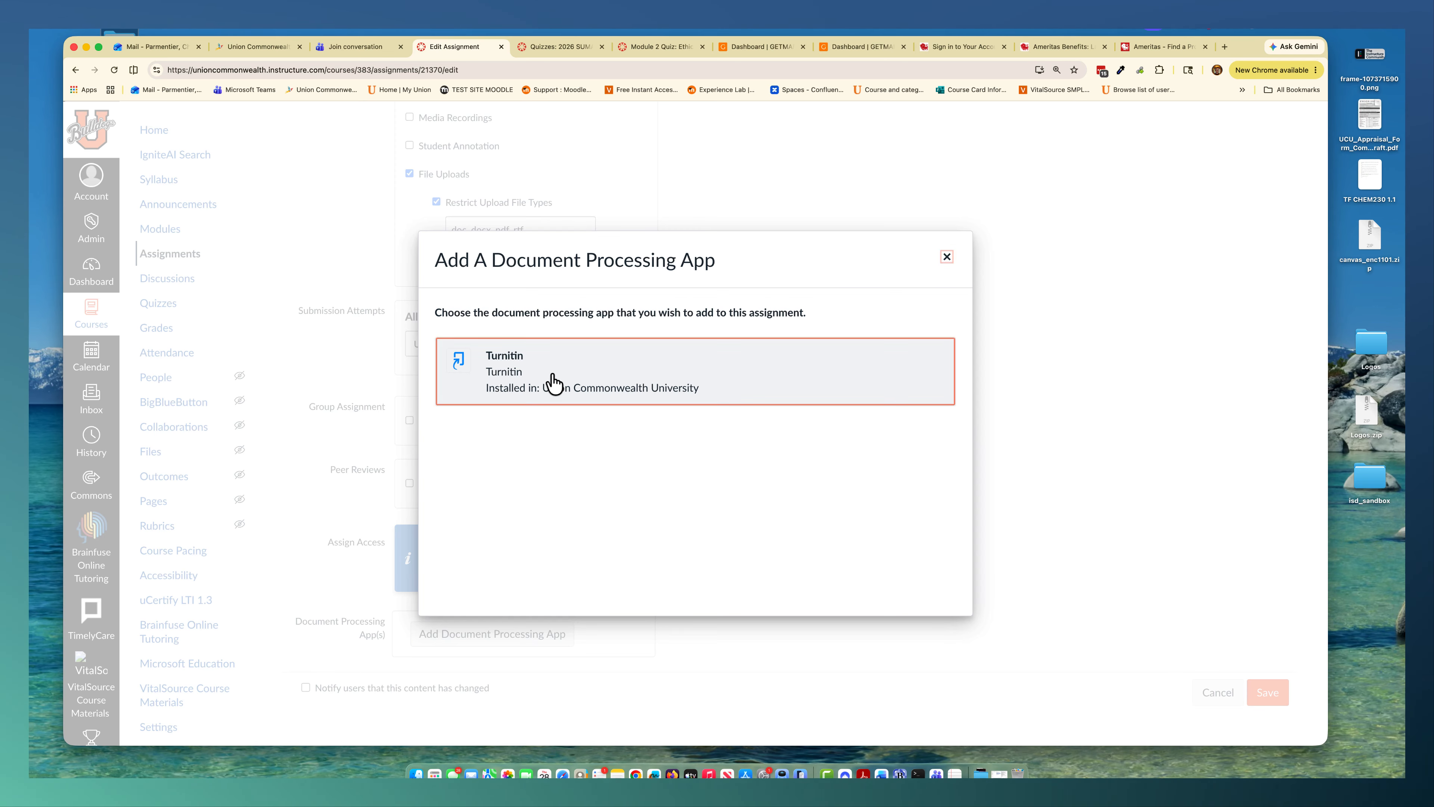
left_click(553, 384)
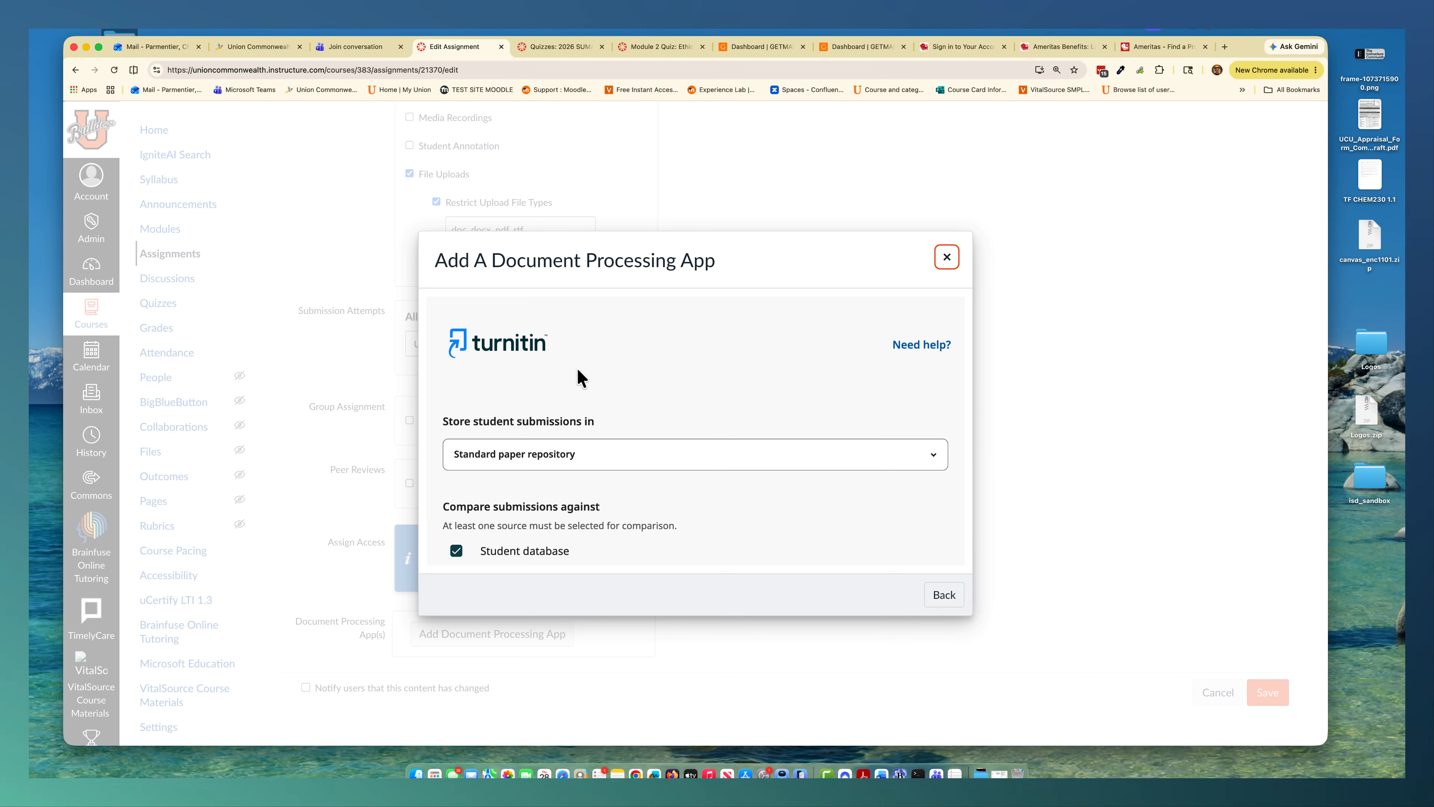
left_click(630, 462)
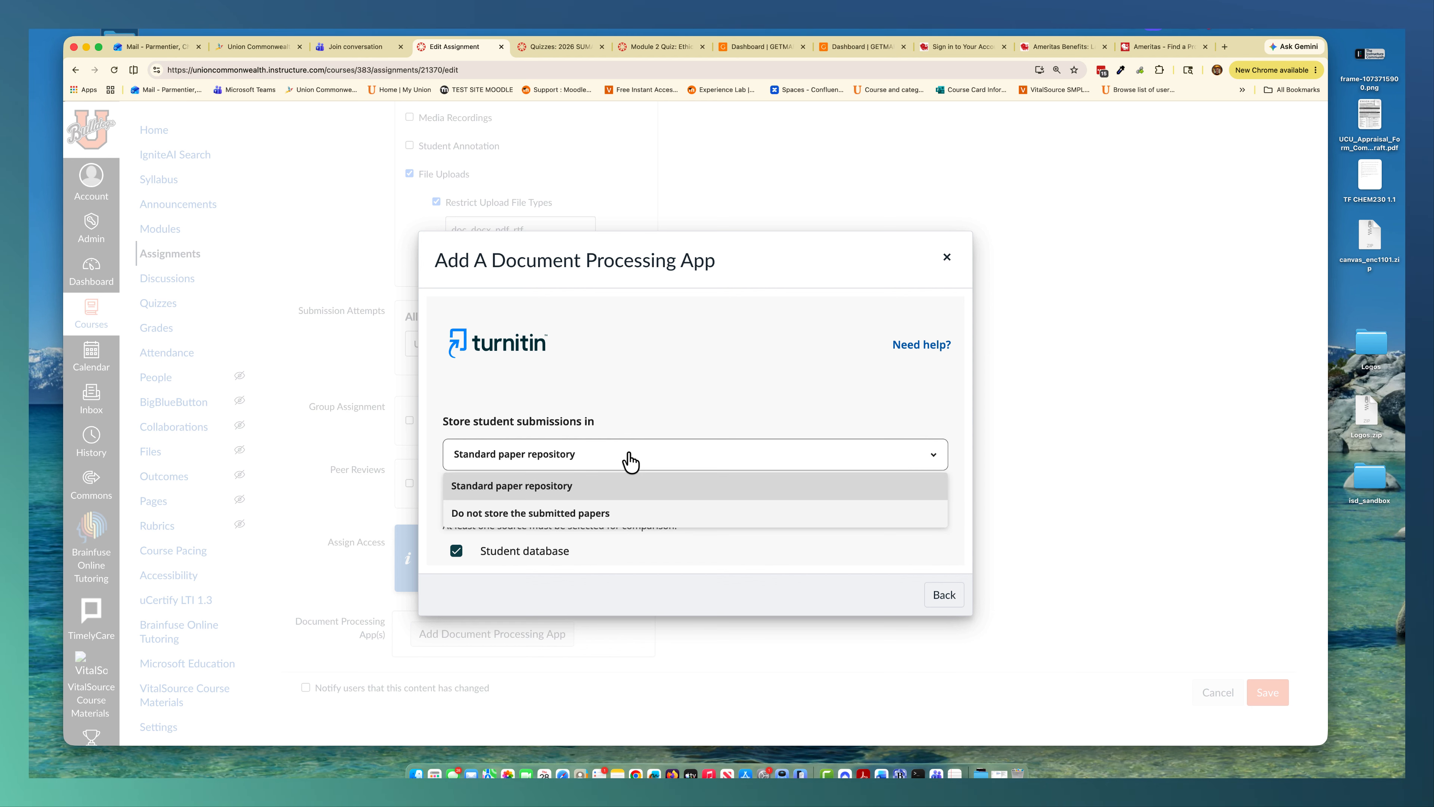
left_click(637, 449)
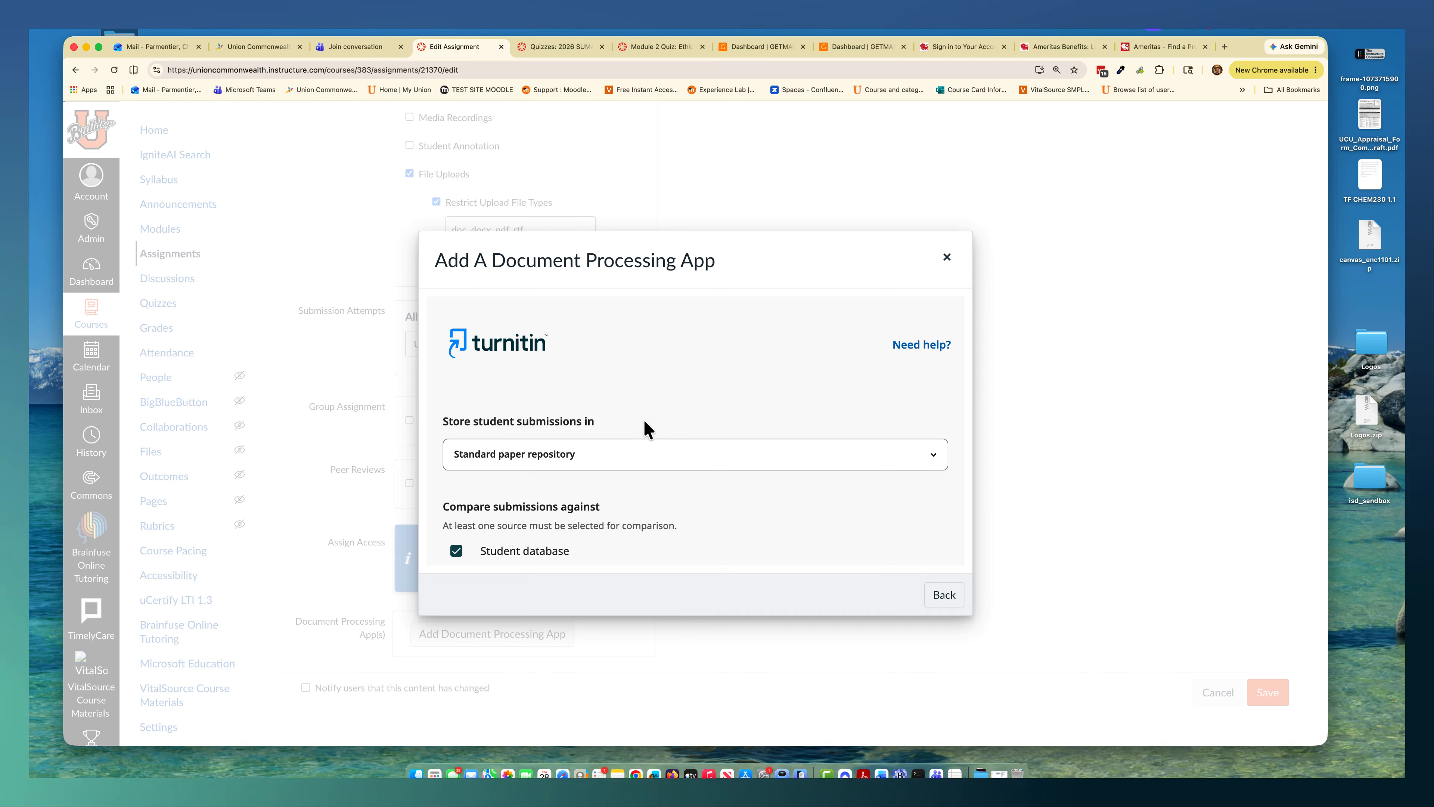
scroll(647, 430, "down", 2)
scroll(646, 431, "down", 4)
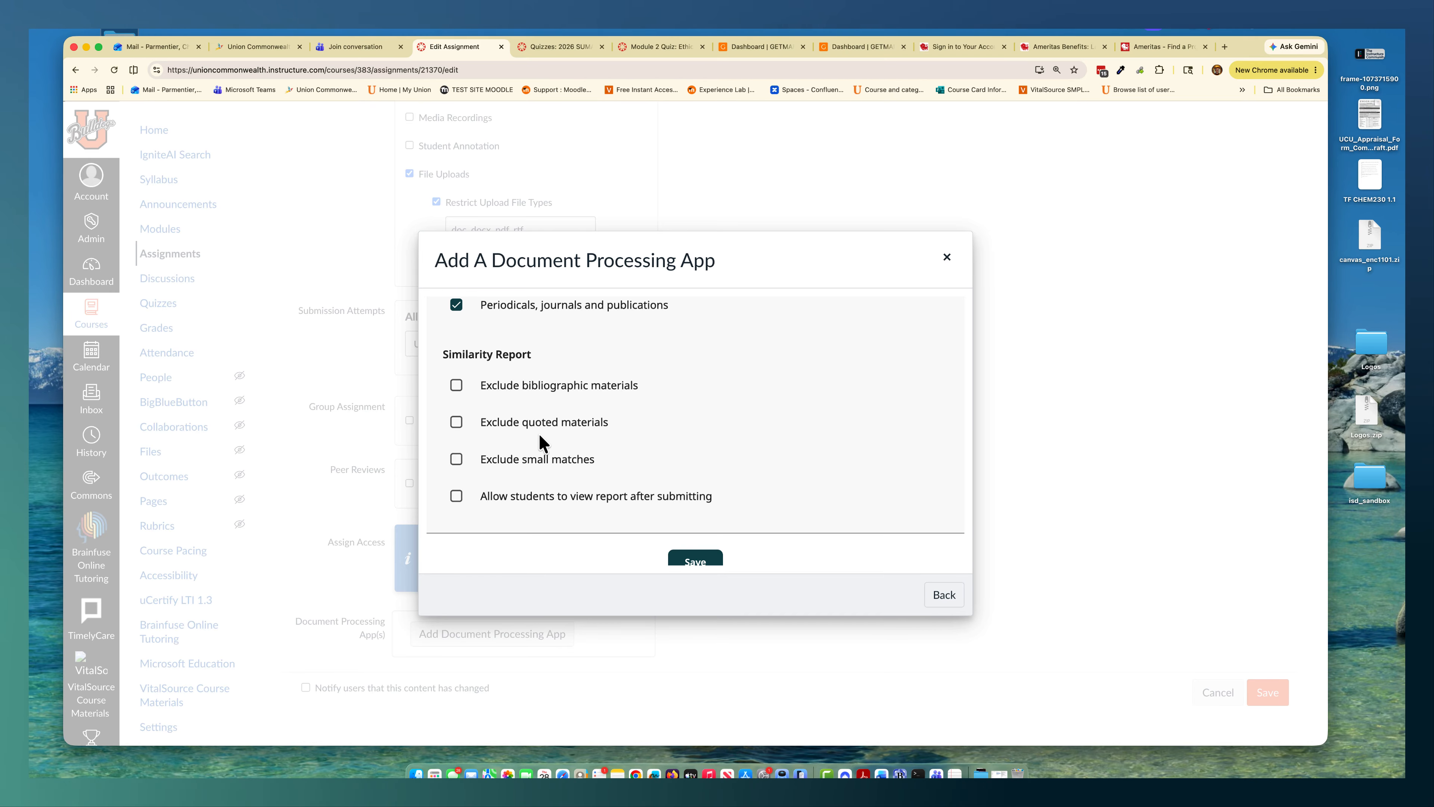
scroll(541, 437, "down", 1)
left_click(694, 536)
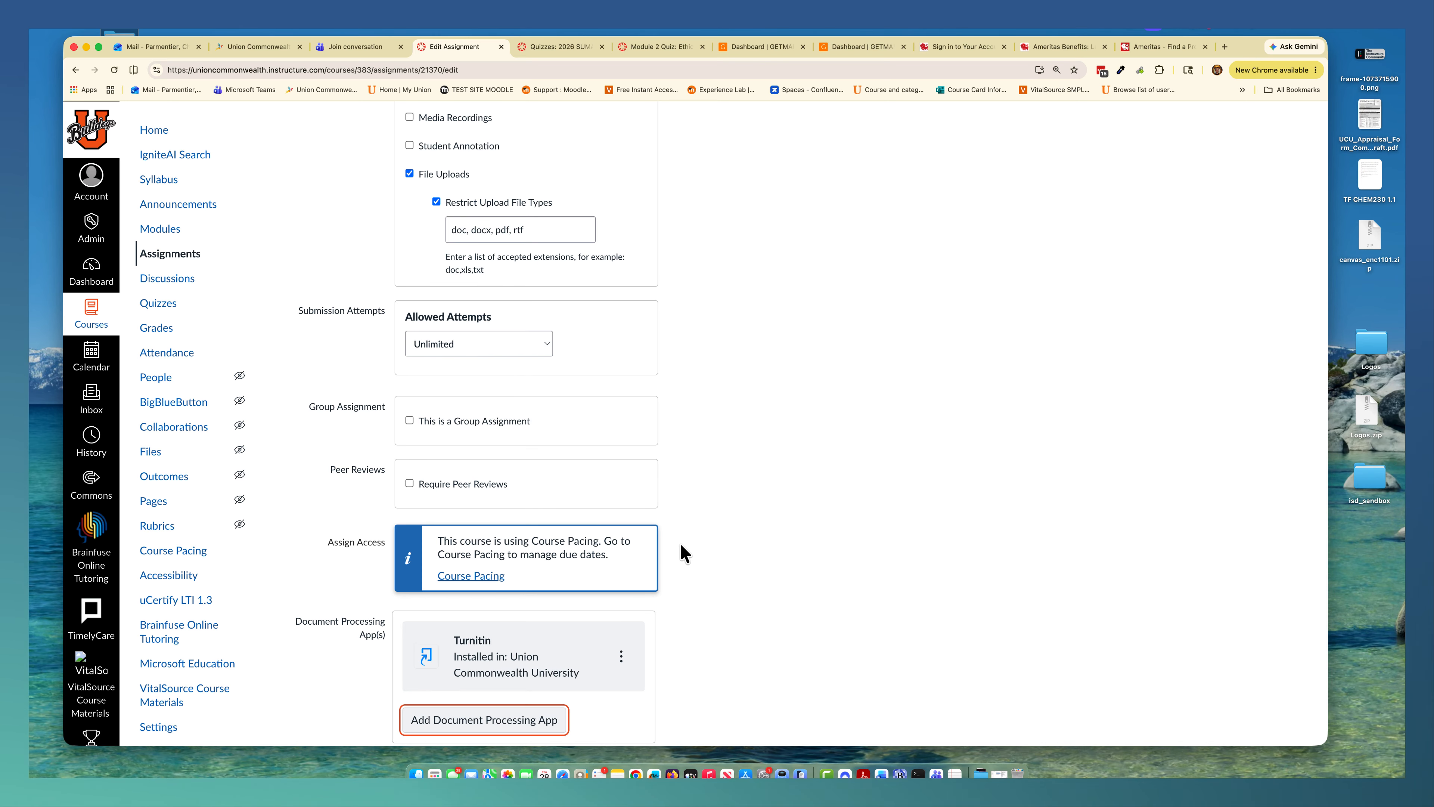
scroll(565, 500, "down", 3)
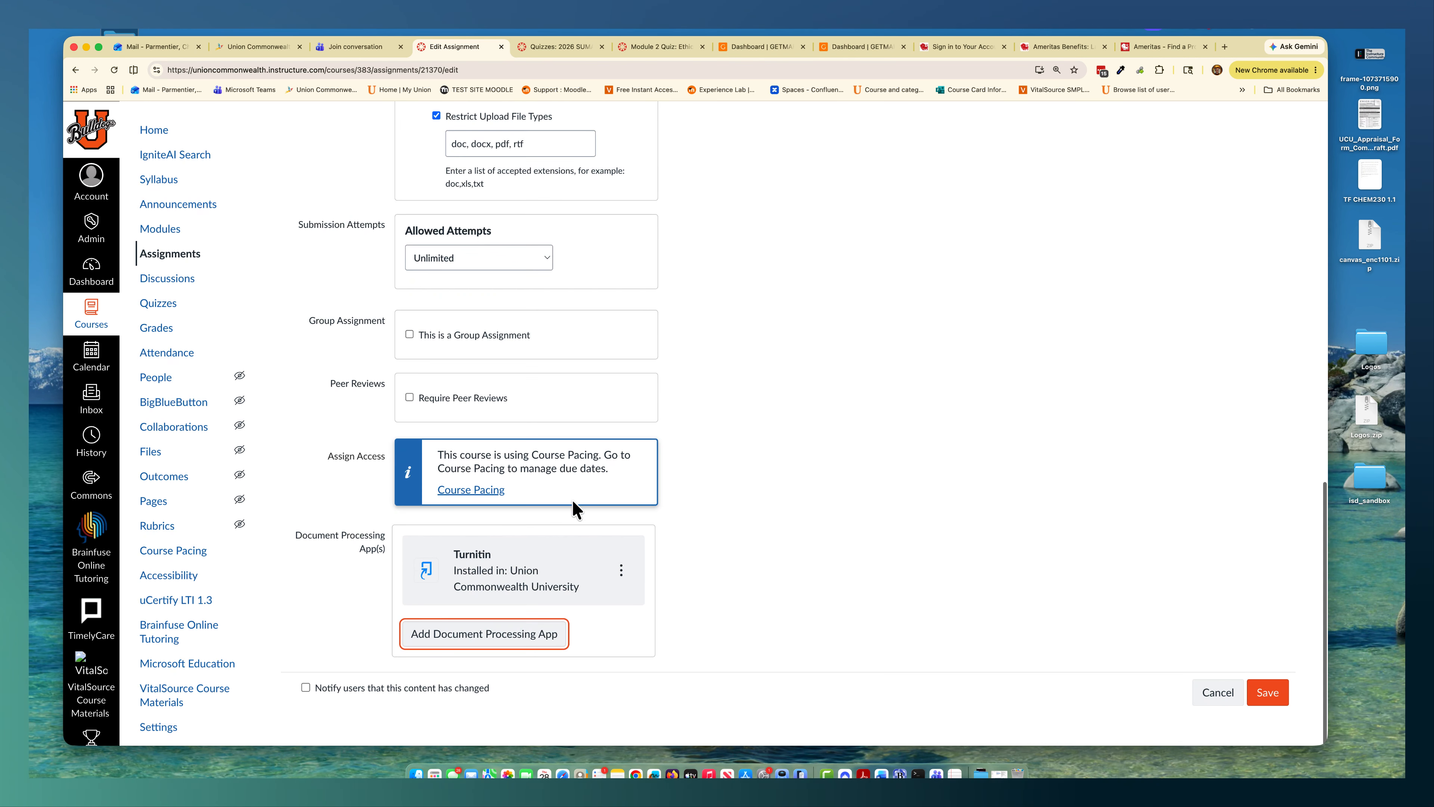
left_click(491, 581)
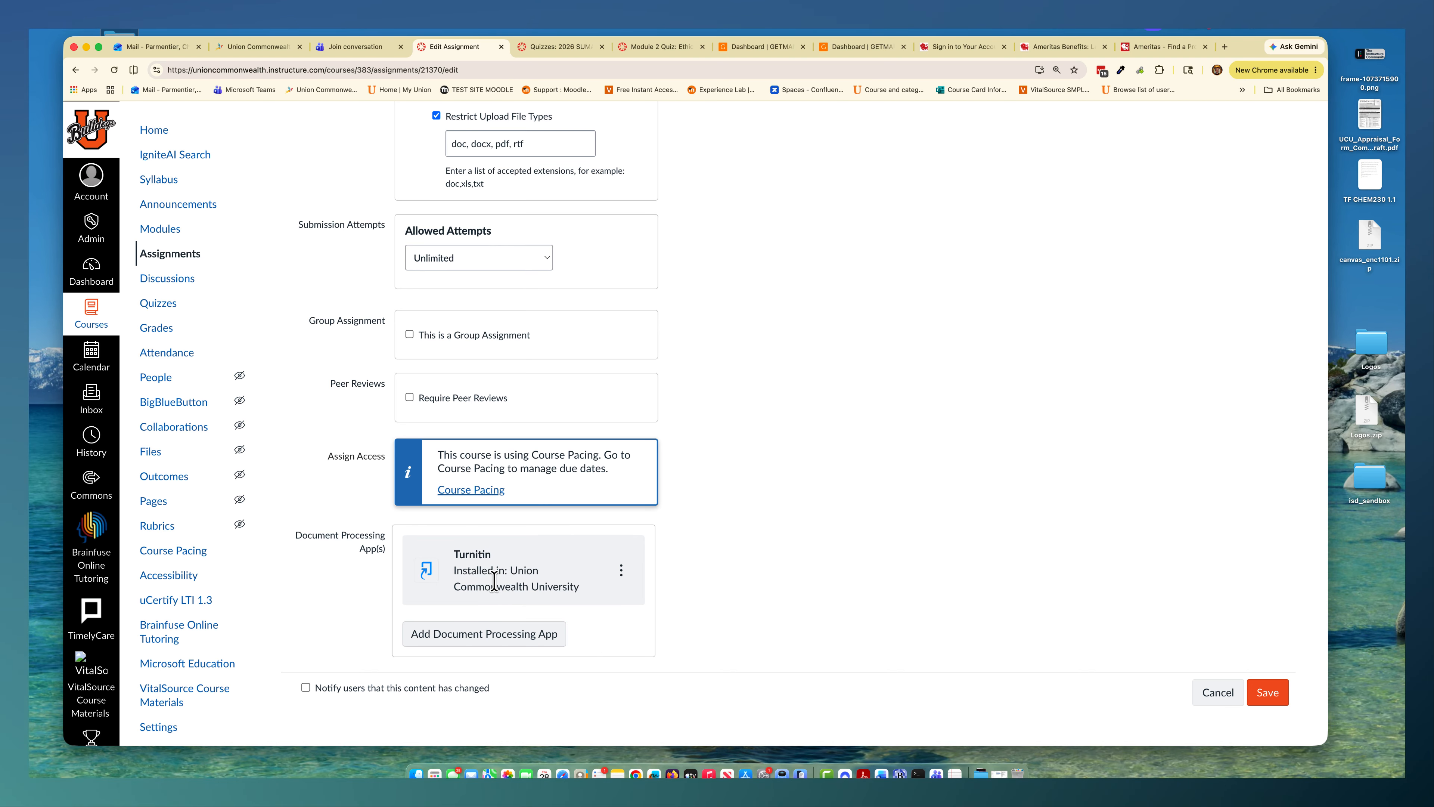
Go to the course's Assignments list and show the additional assignment tools, including Turnitin
scroll(682, 579, "up", 15)
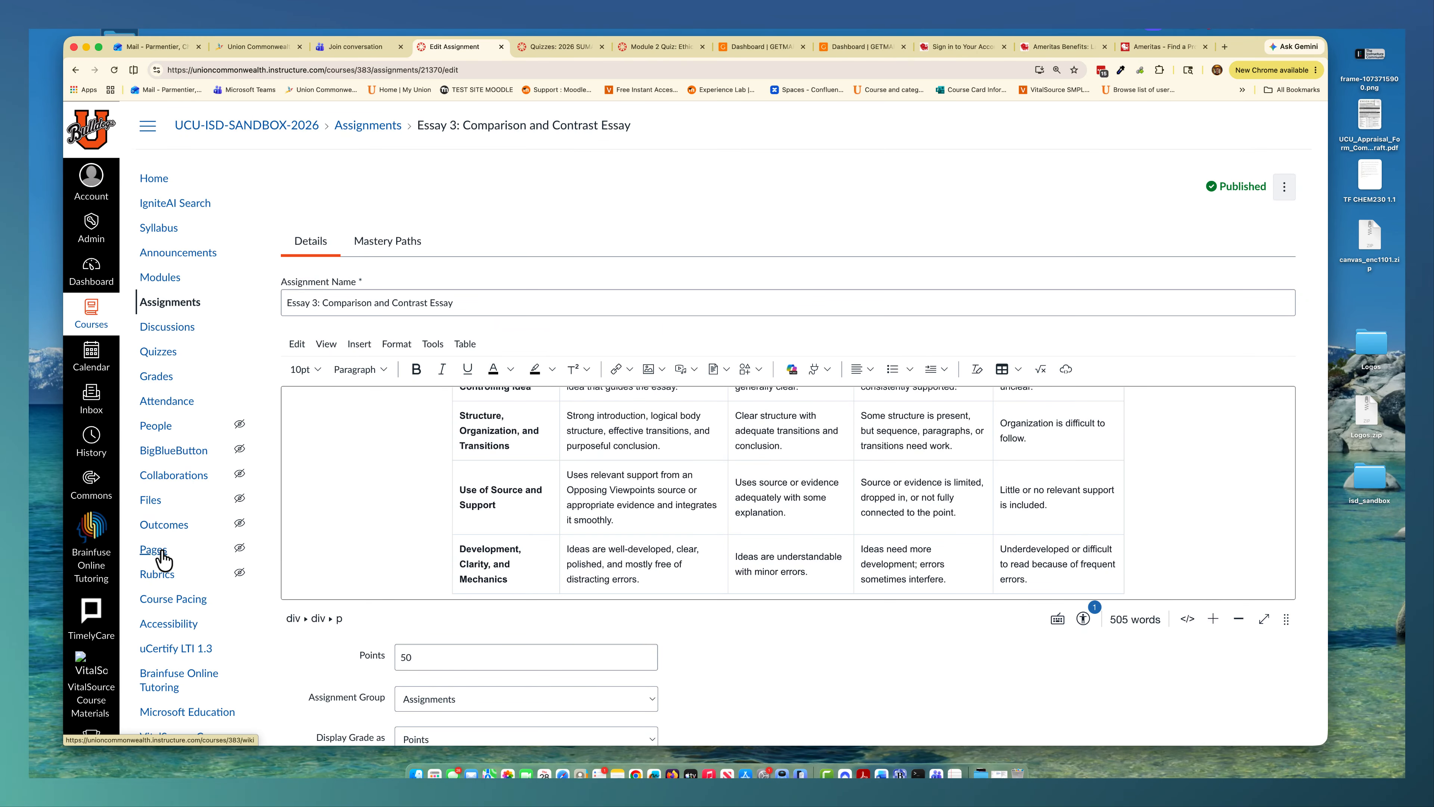
left_click(172, 315)
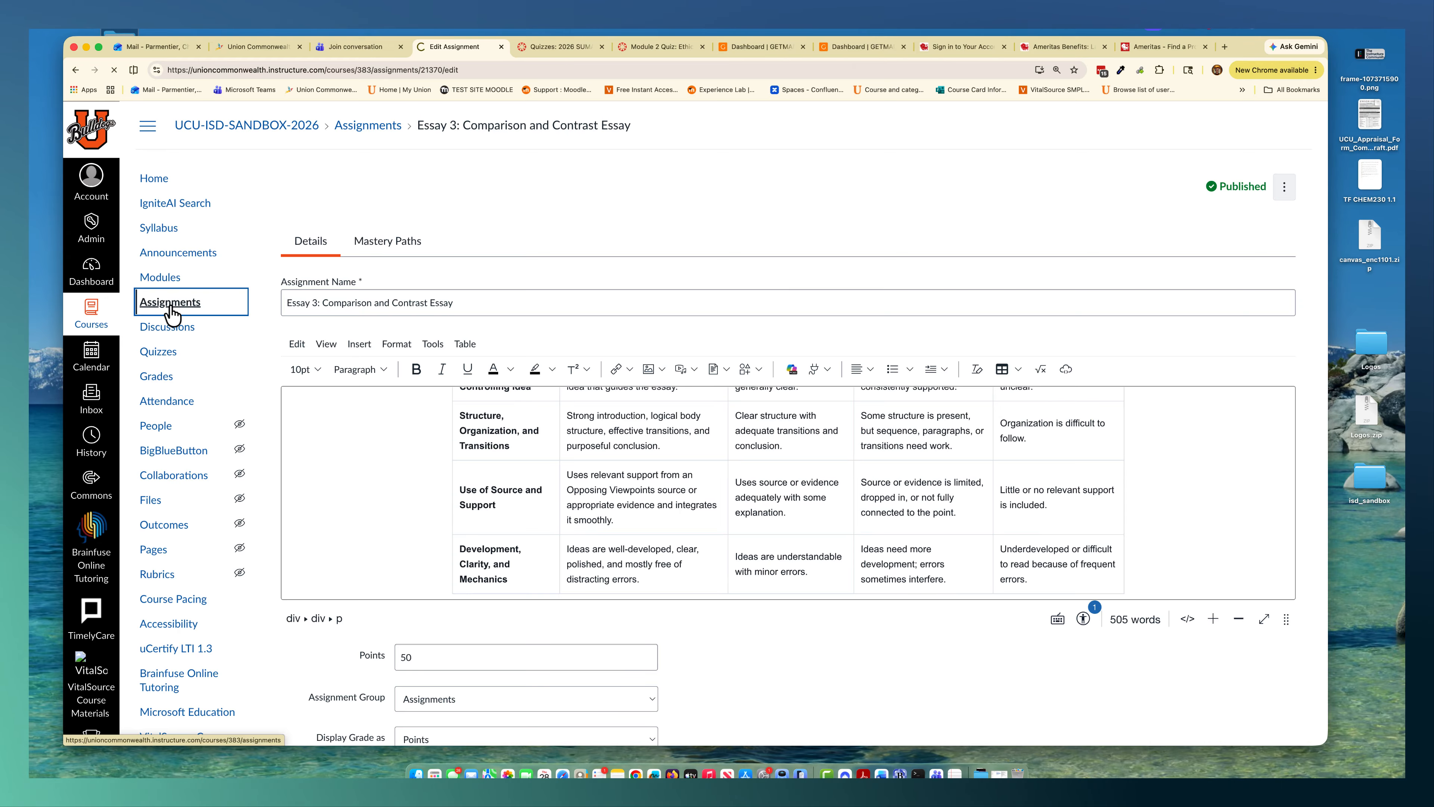
left_click(1285, 190)
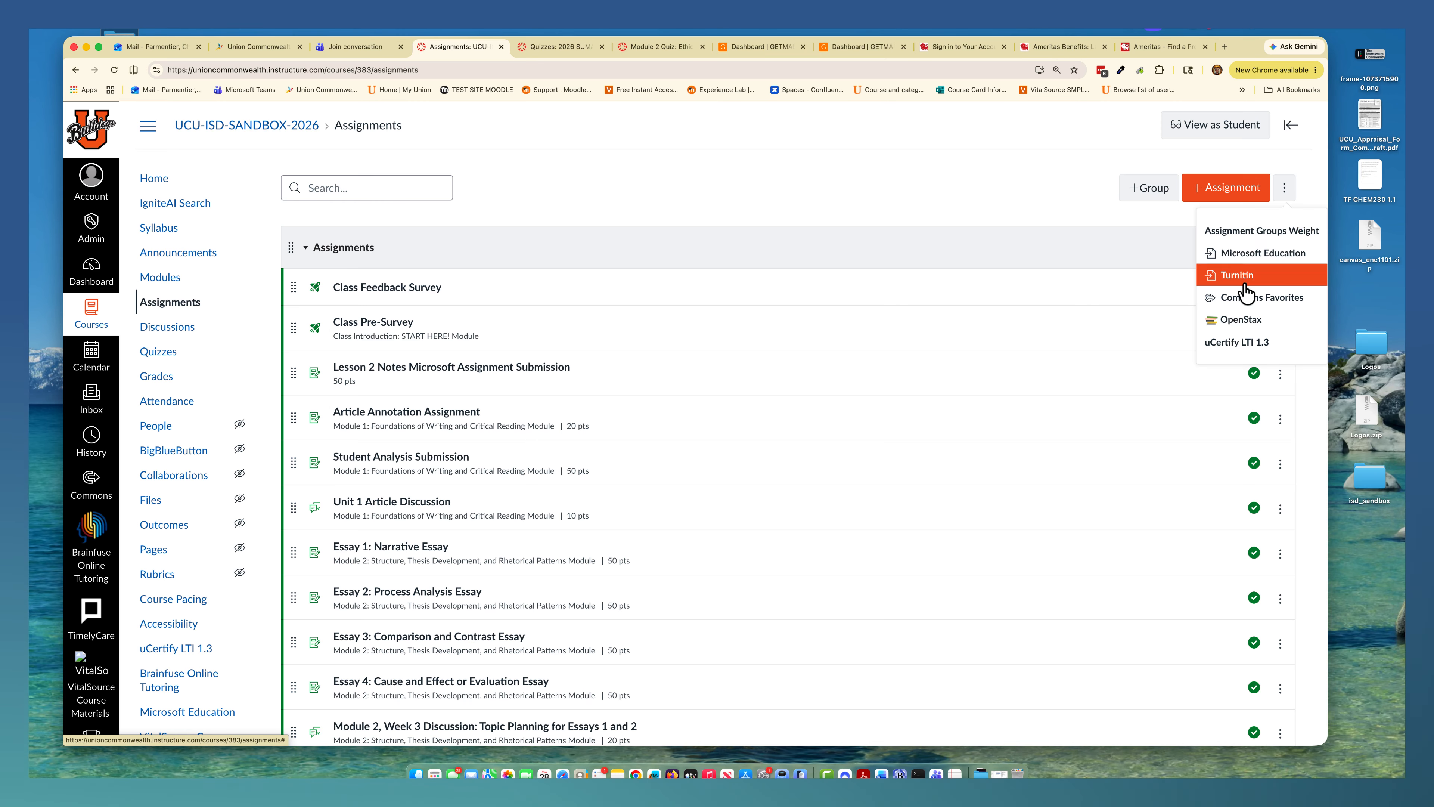
Start a new assignment, enable File Uploads for online entry, and inspect the file type restriction and document processing app options
left_click(1217, 192)
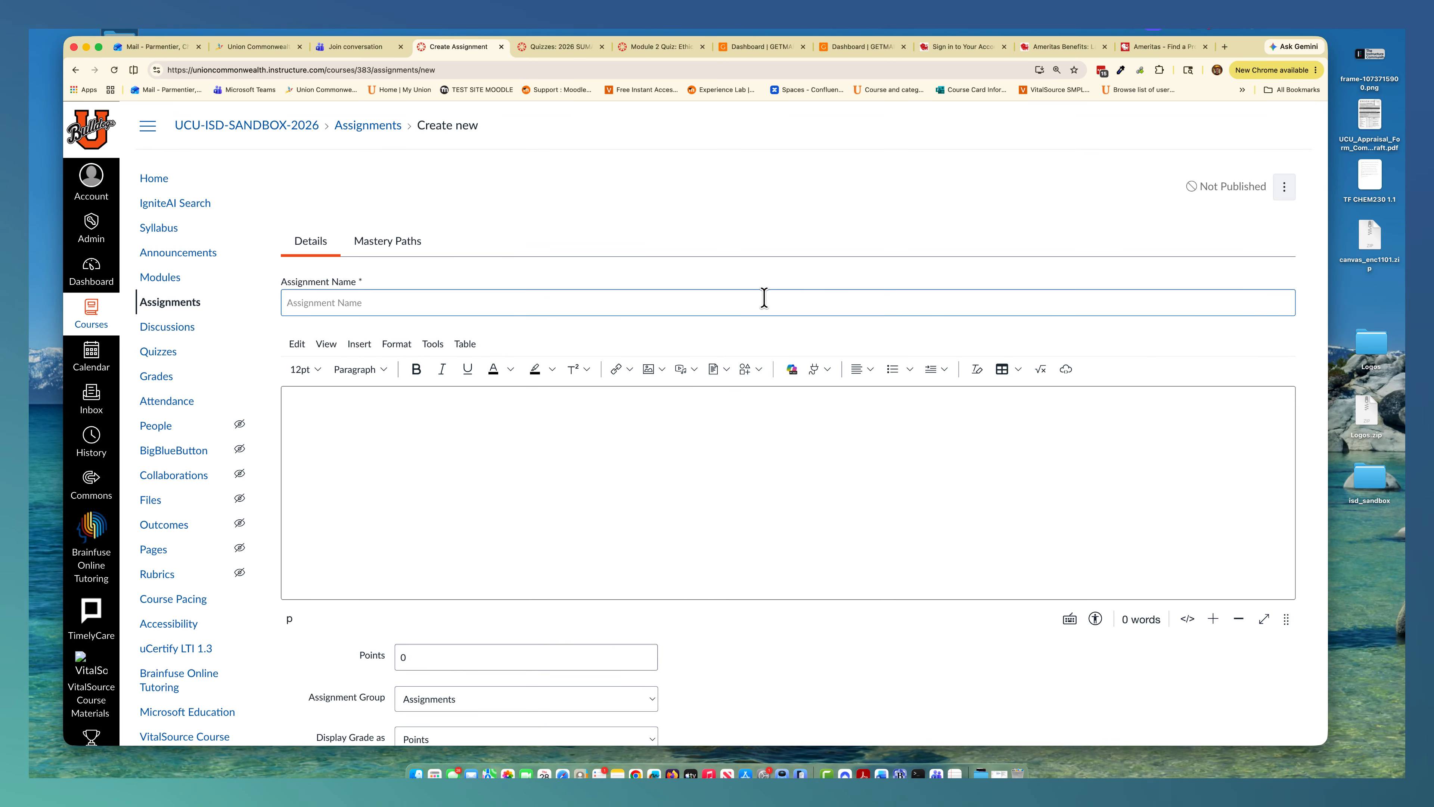
scroll(658, 376, "down", 10)
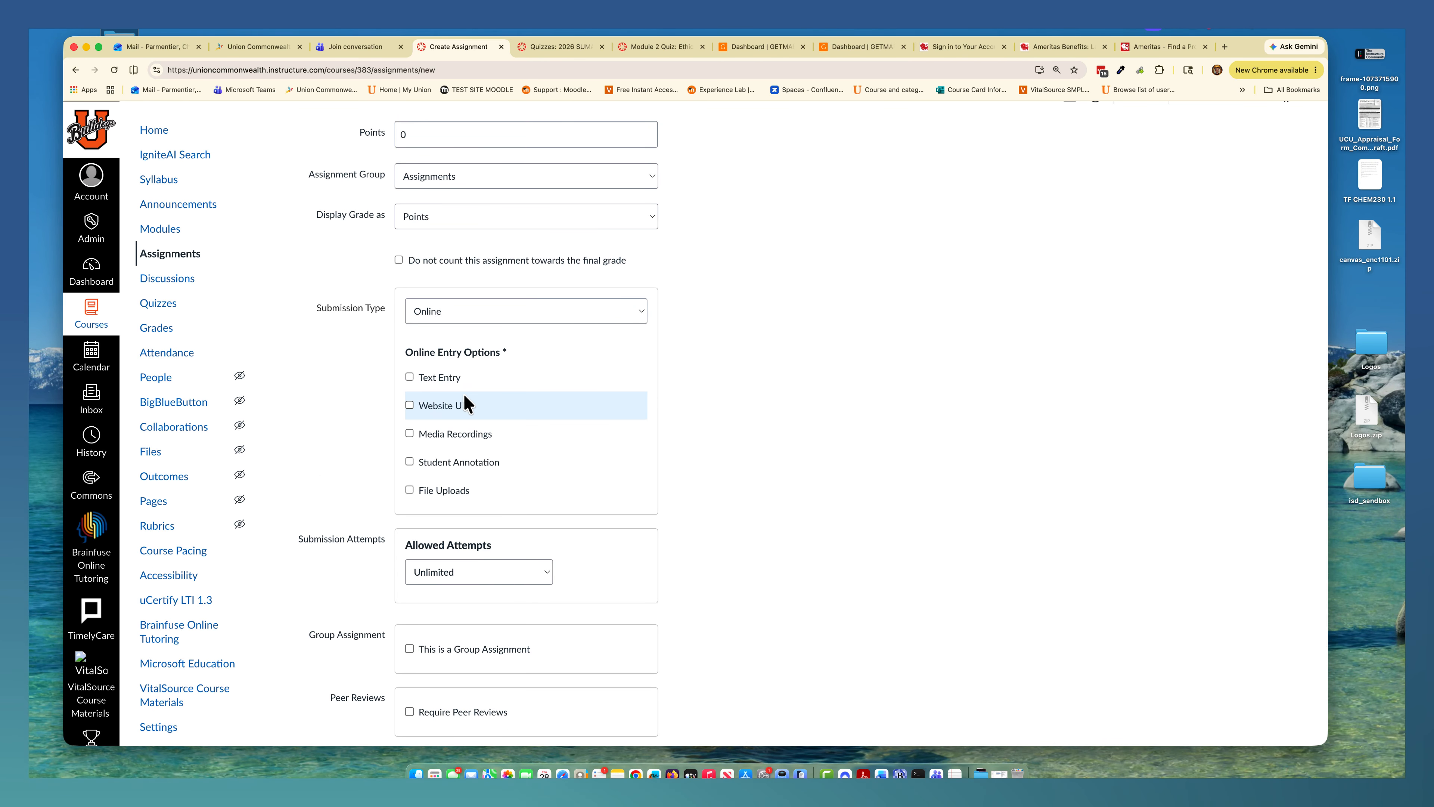
left_click(409, 490)
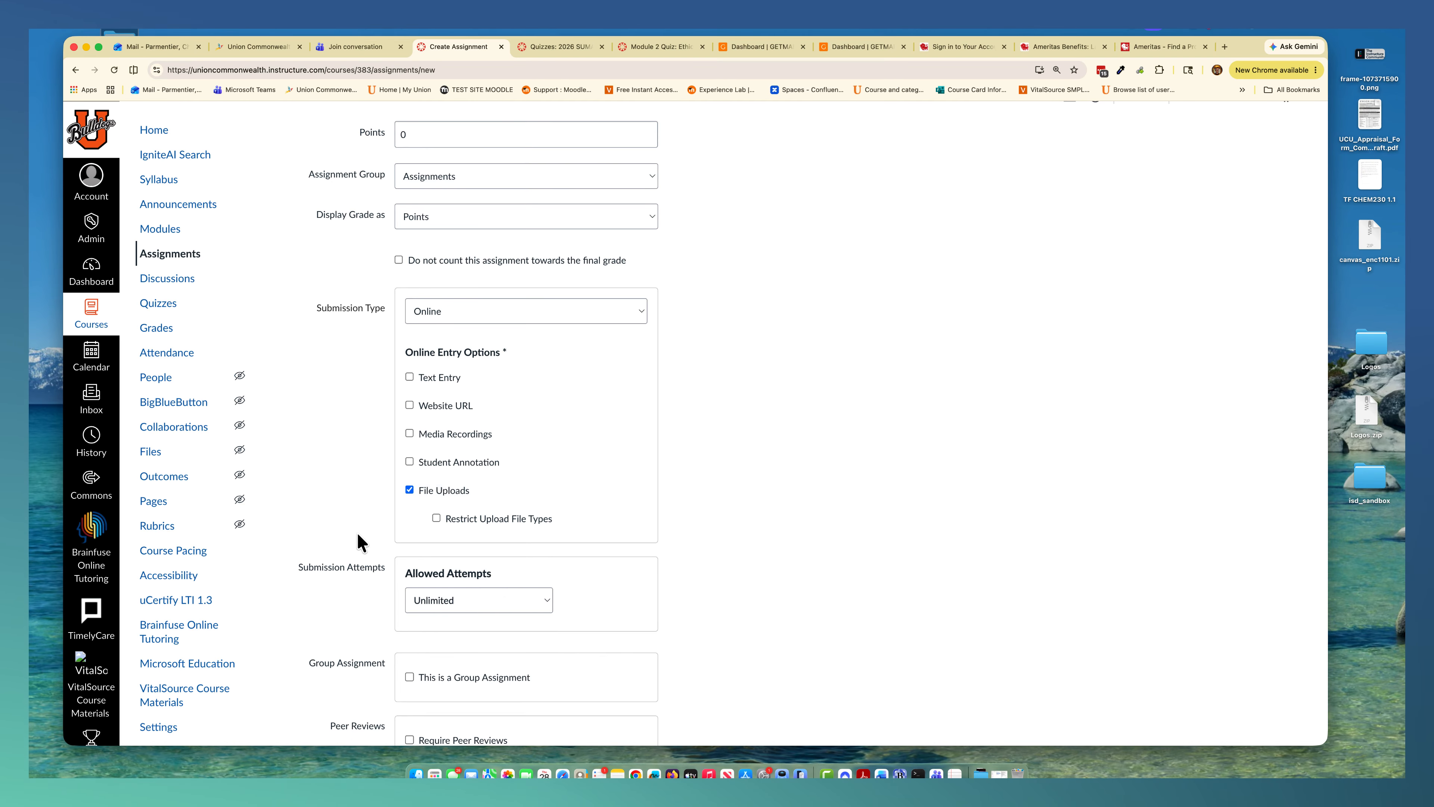
scroll(346, 593, "down", 2)
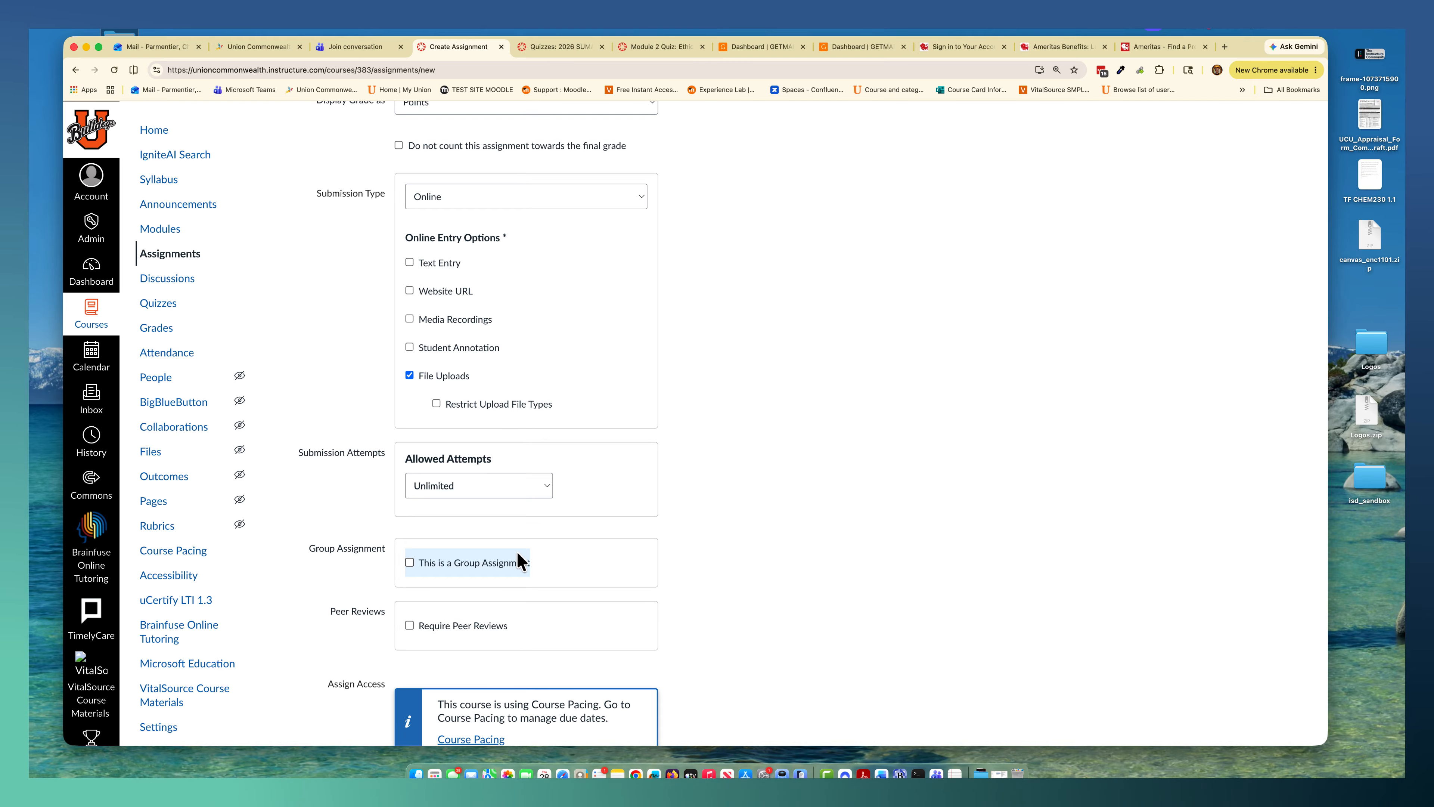
left_click(513, 589)
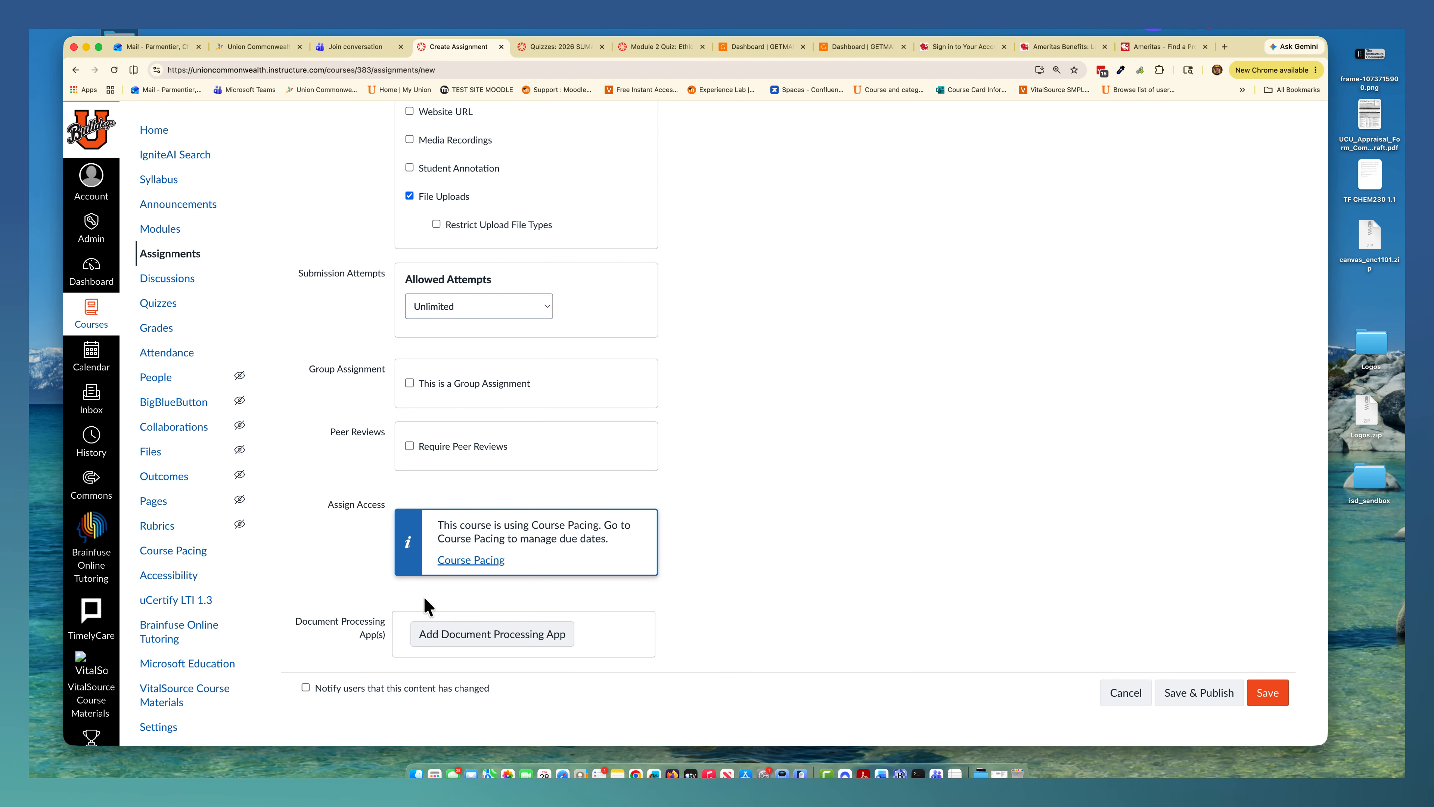
scroll(430, 605, "up", 4)
scroll(213, 624, "down", 1)
scroll(213, 624, "up", 2)
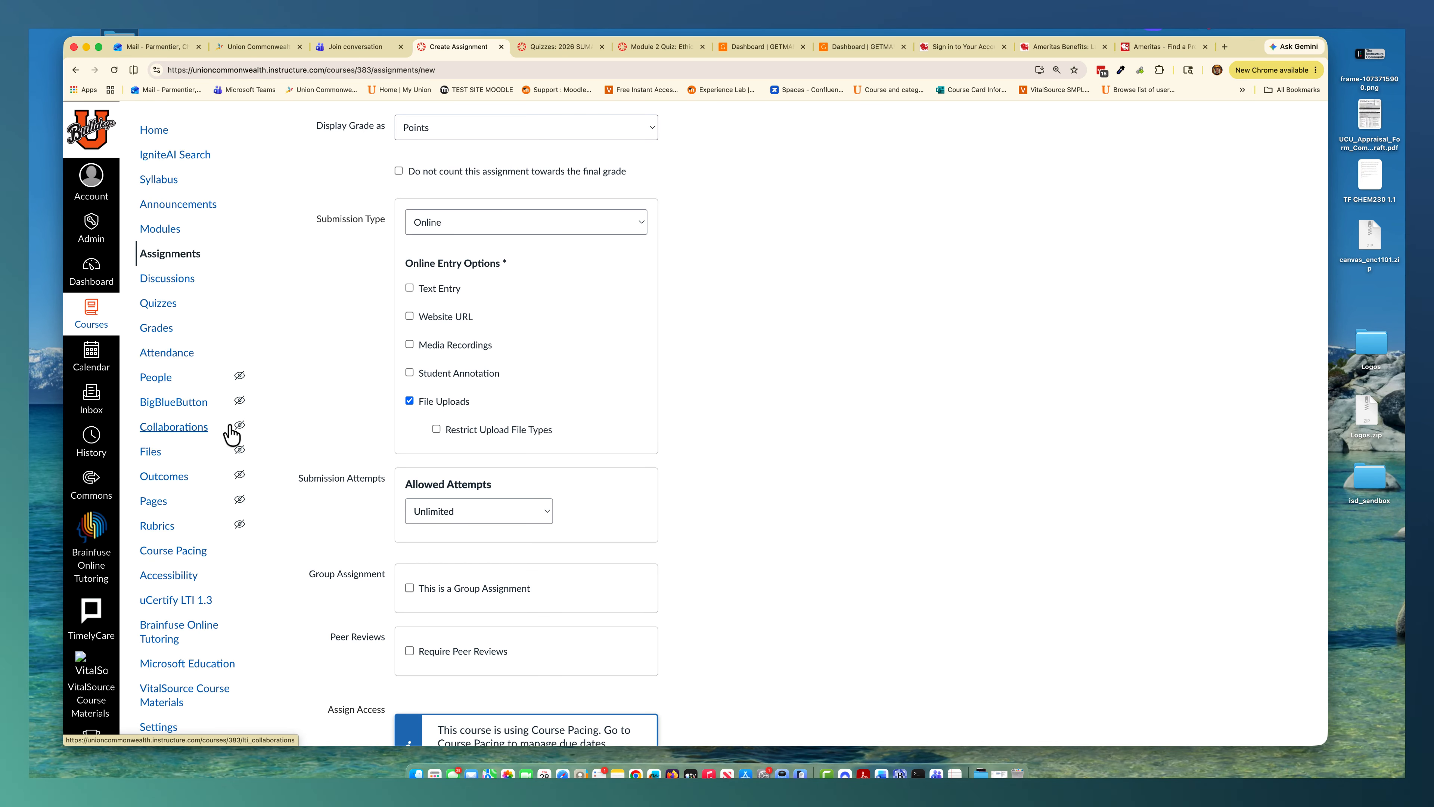
Return to the Modules page and review the READ, WATCH and DO items of Module 1 and the weekly items of Module 2
left_click(164, 229)
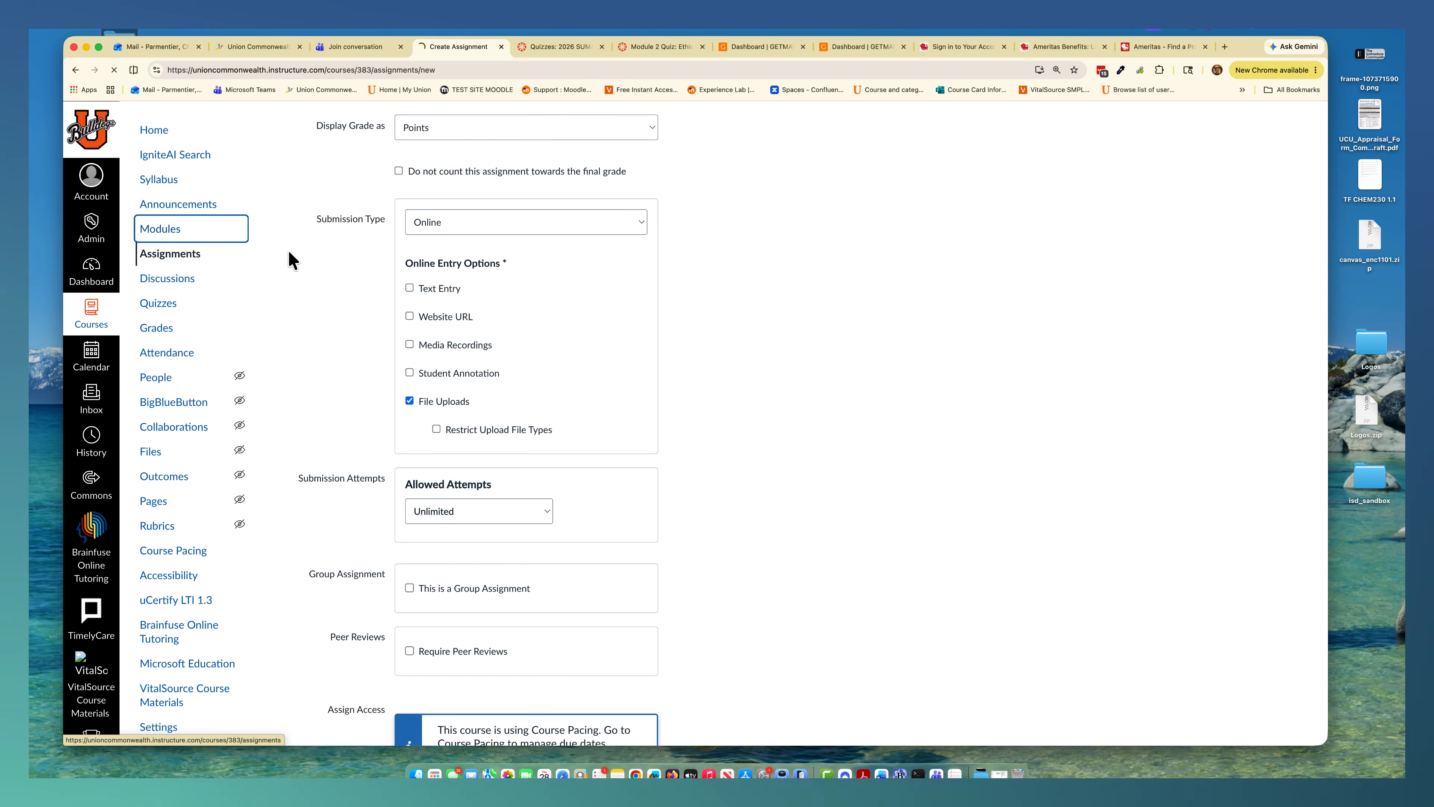
scroll(520, 305, "down", 10)
scroll(519, 305, "down", 2)
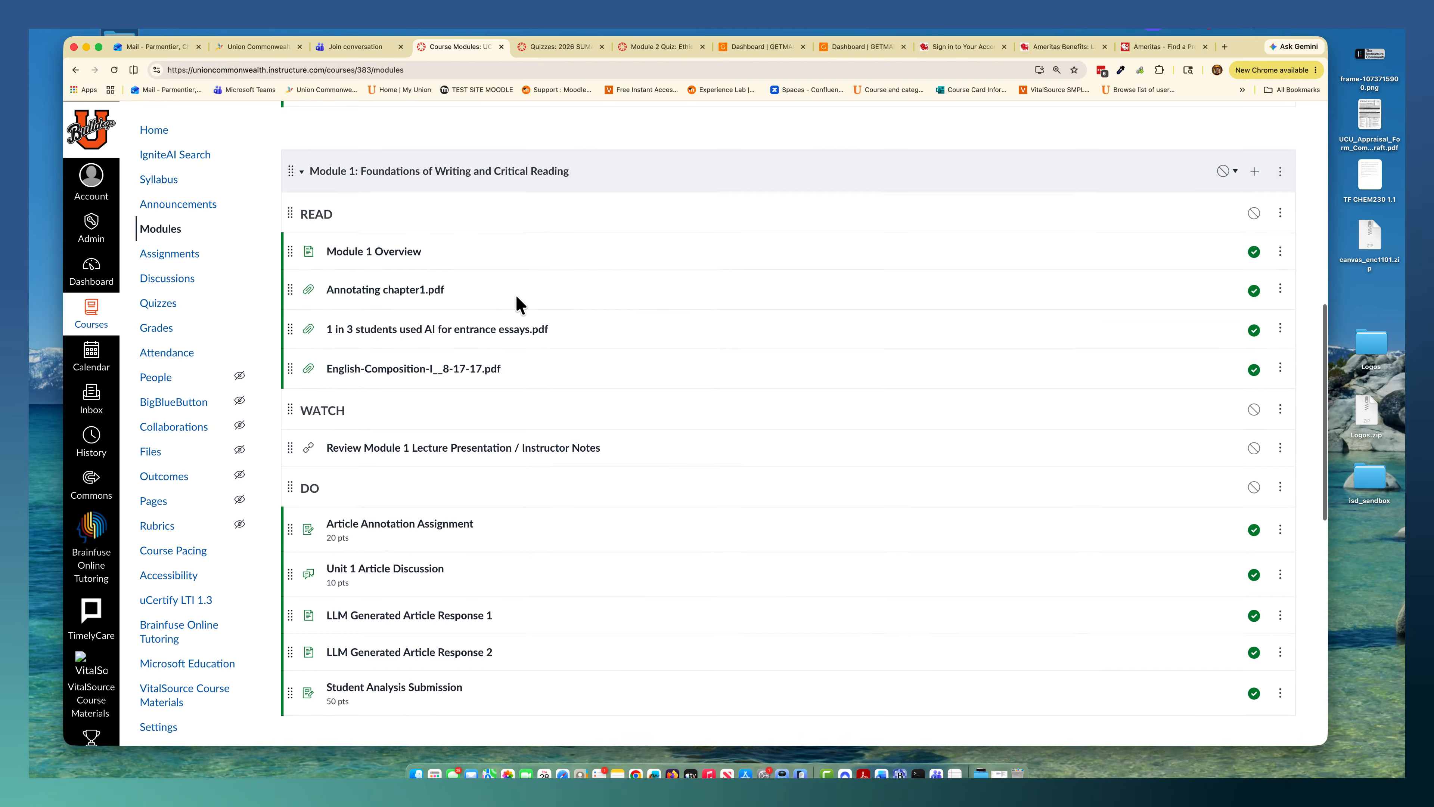
scroll(517, 305, "down", 1)
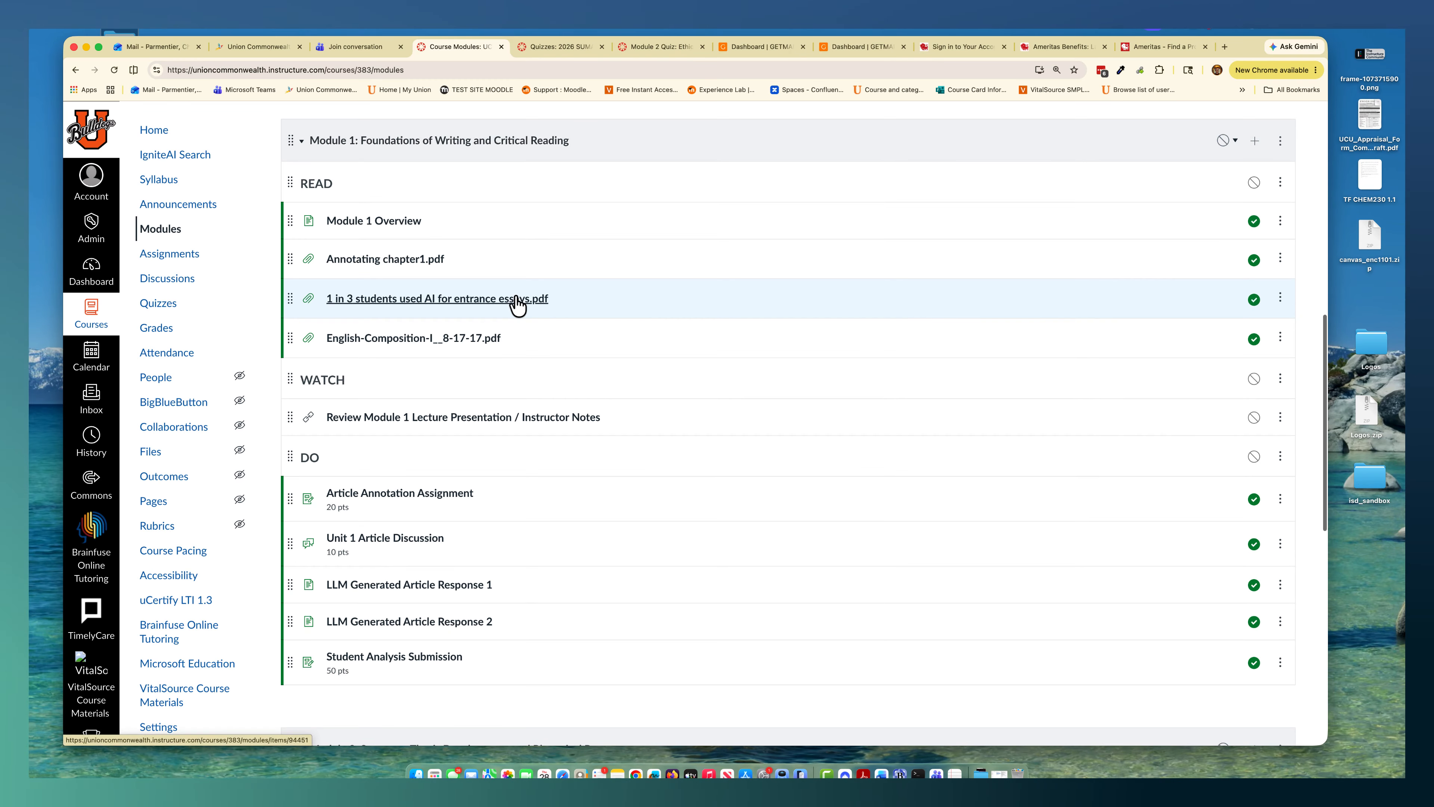
scroll(516, 298, "down", 1)
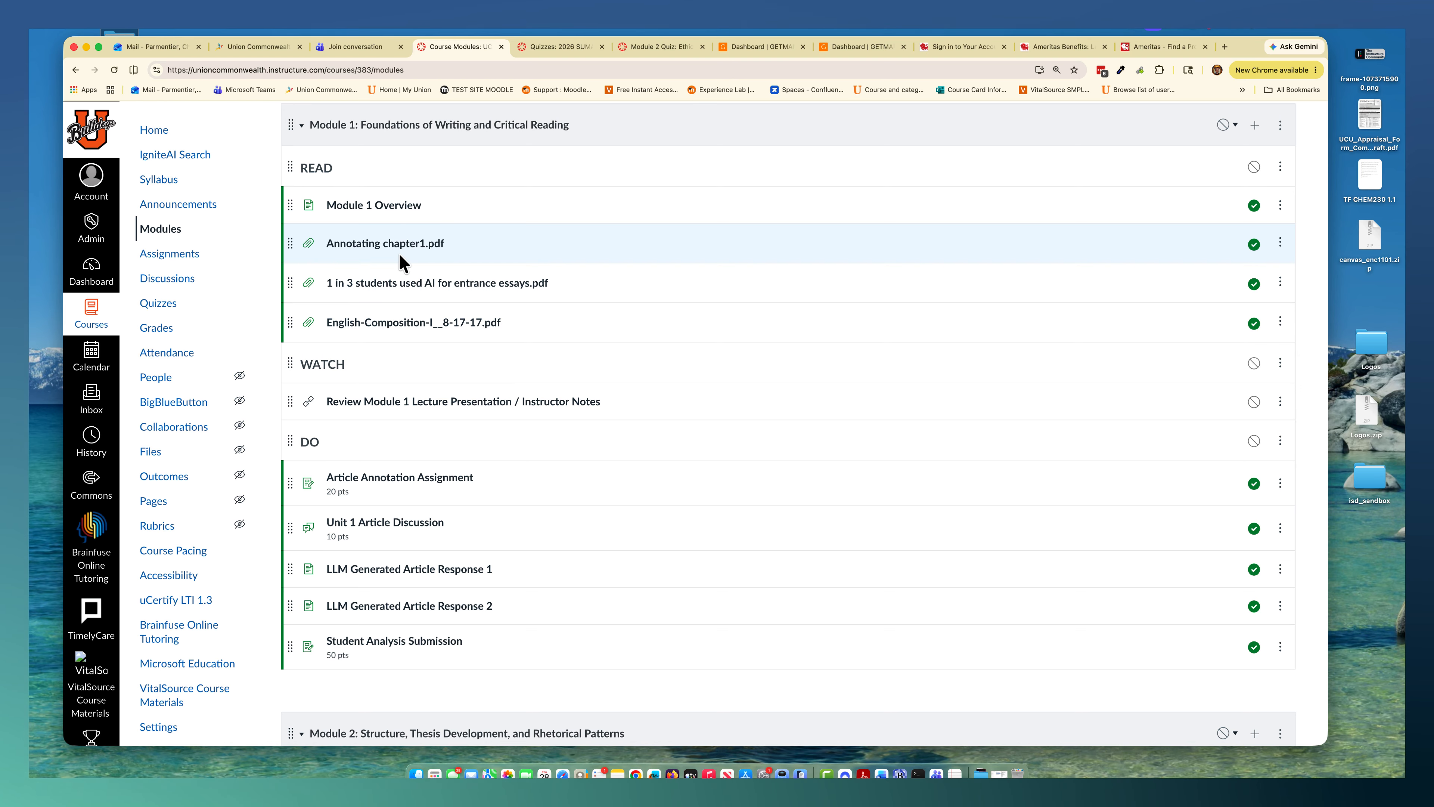
scroll(399, 259, "down", 10)
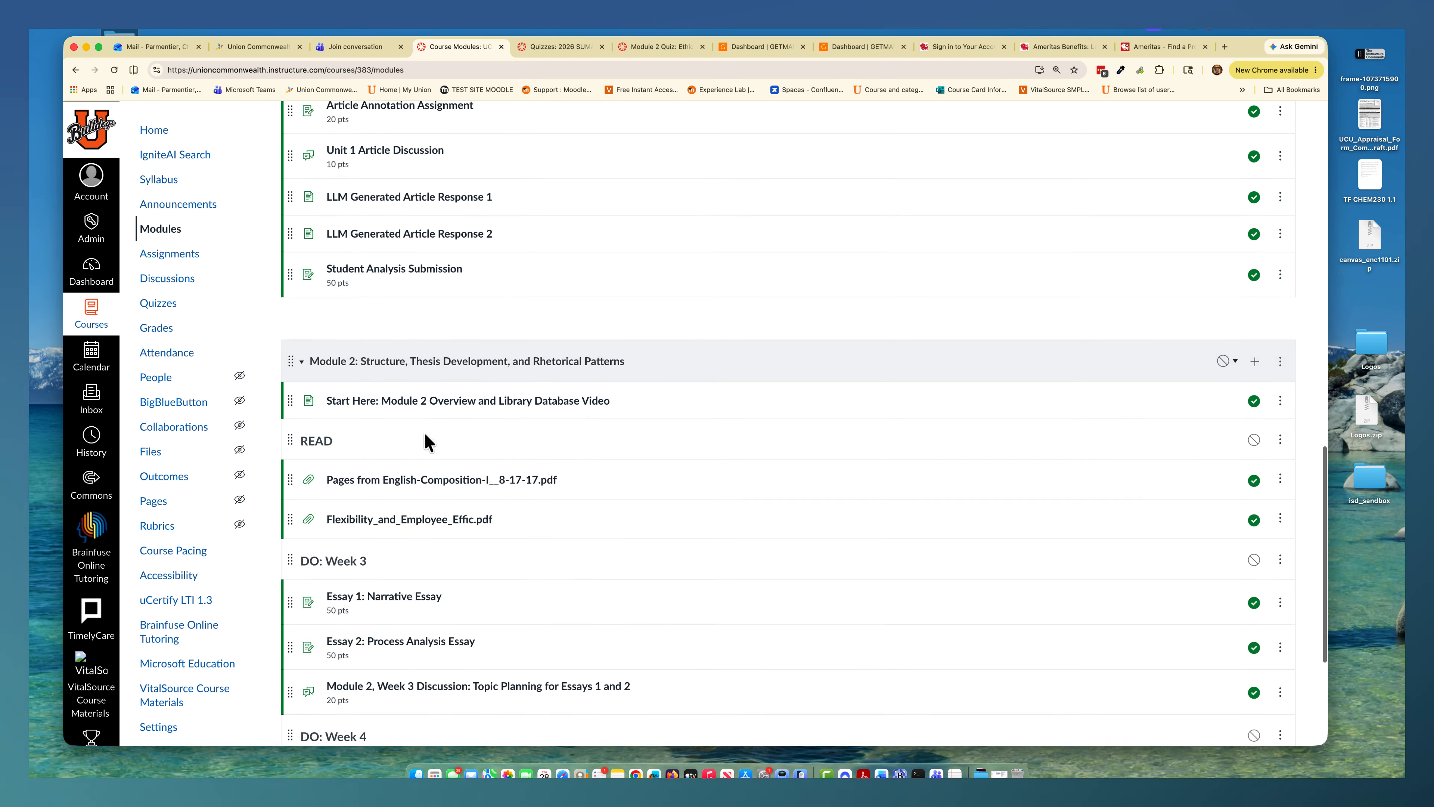
scroll(443, 452, "down", 6)
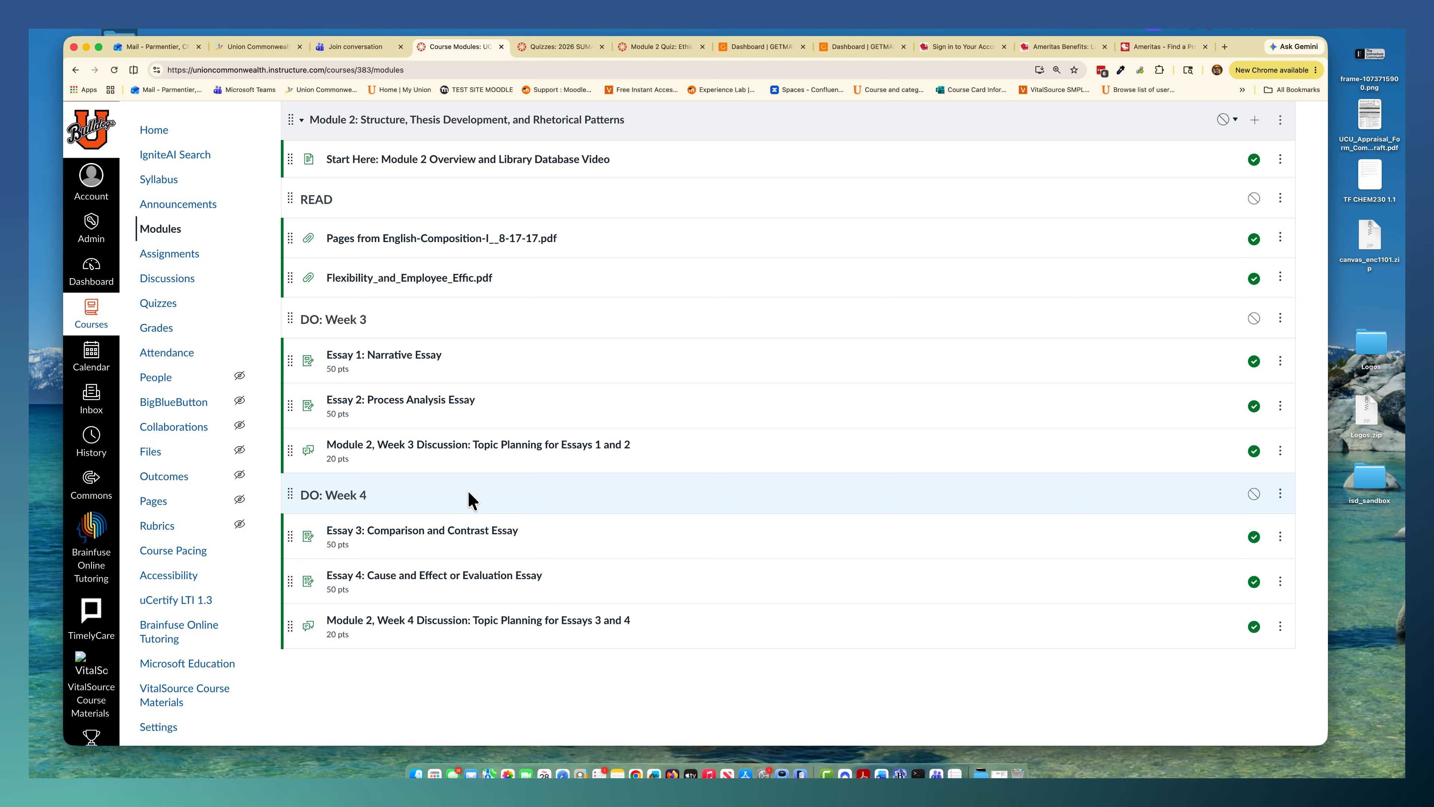
scroll(554, 404, "up", 10)
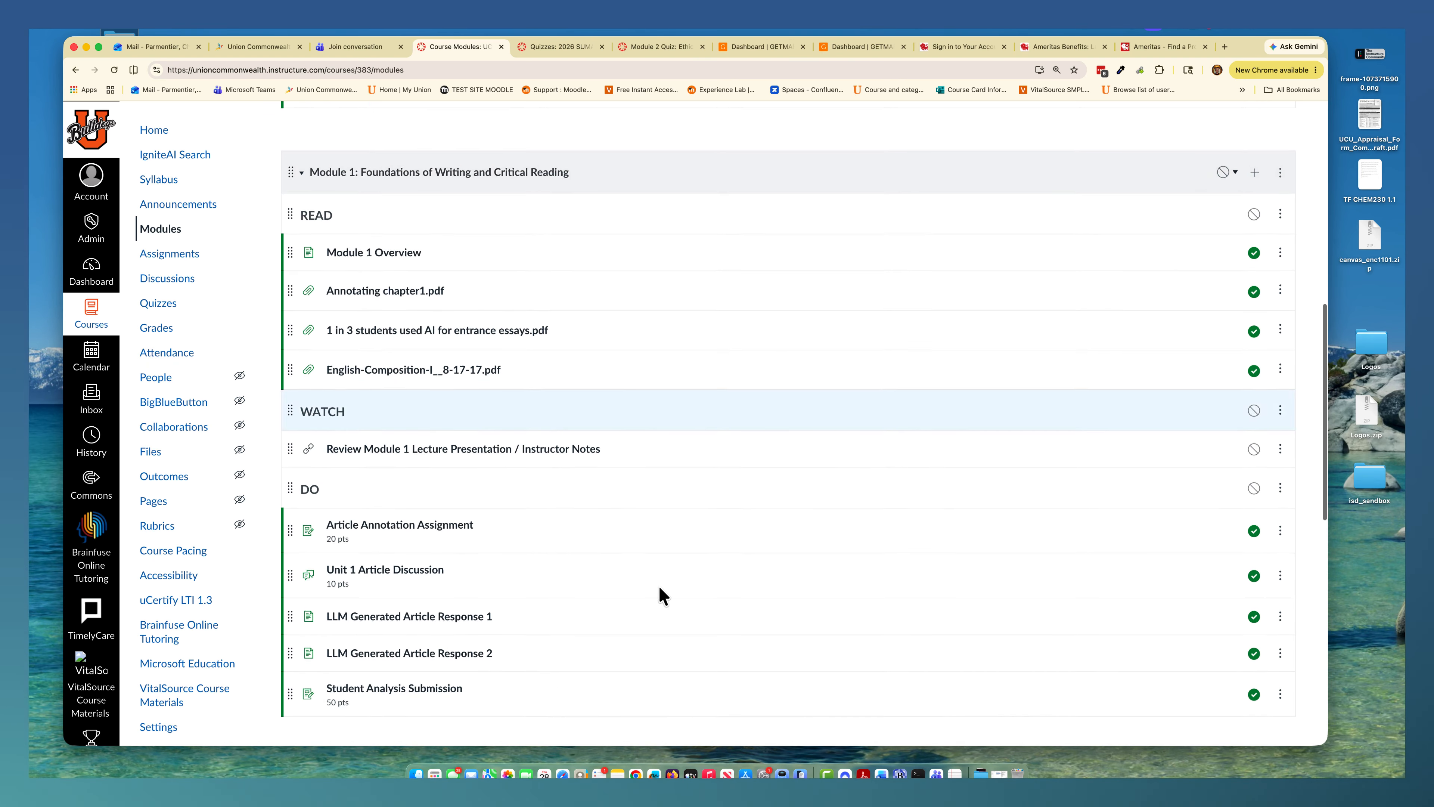
scroll(663, 595, "up", 1)
Switch to the Terminal window and examine the build log for module1 and module2
left_click(918, 774)
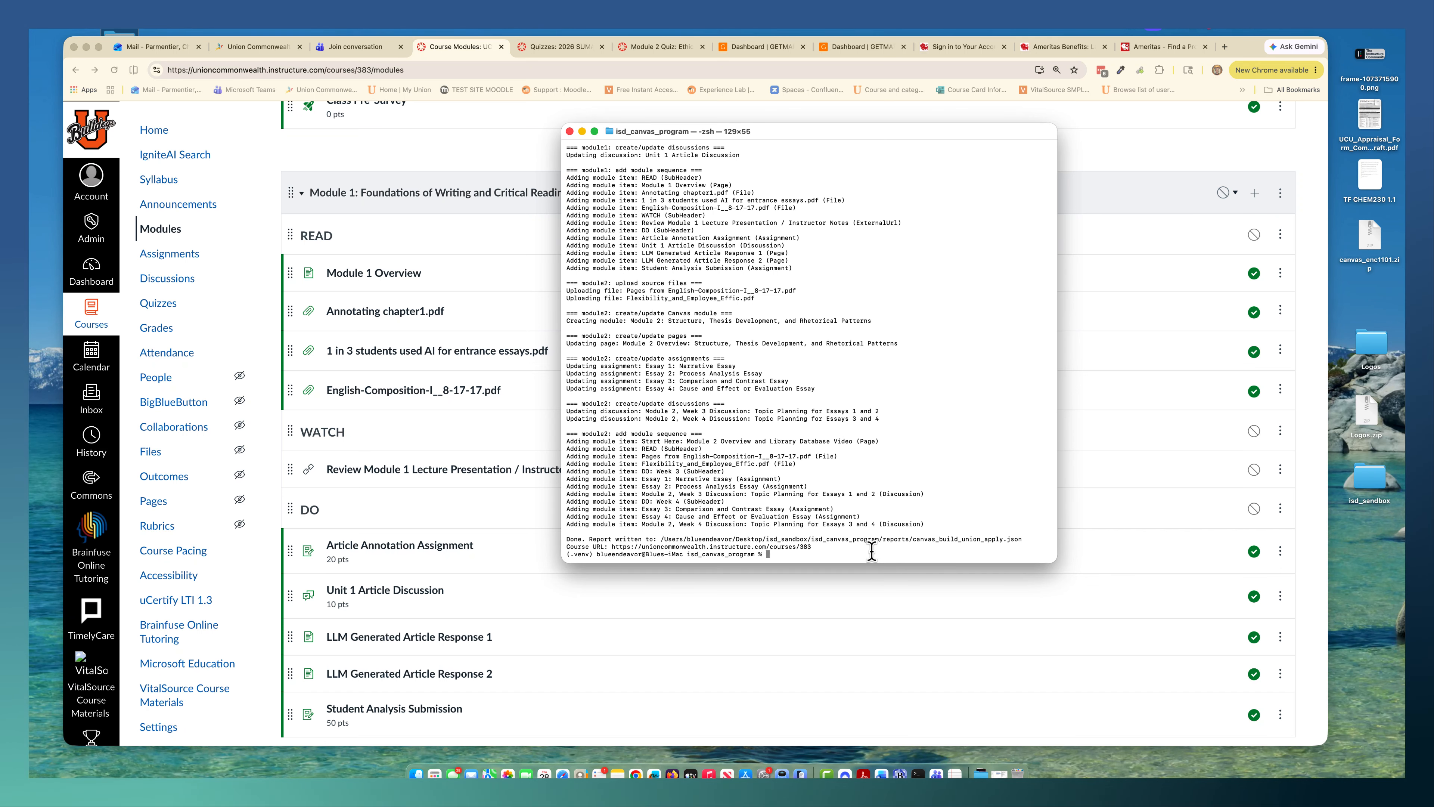
scroll(671, 388, "up", 5)
scroll(671, 388, "down", 5)
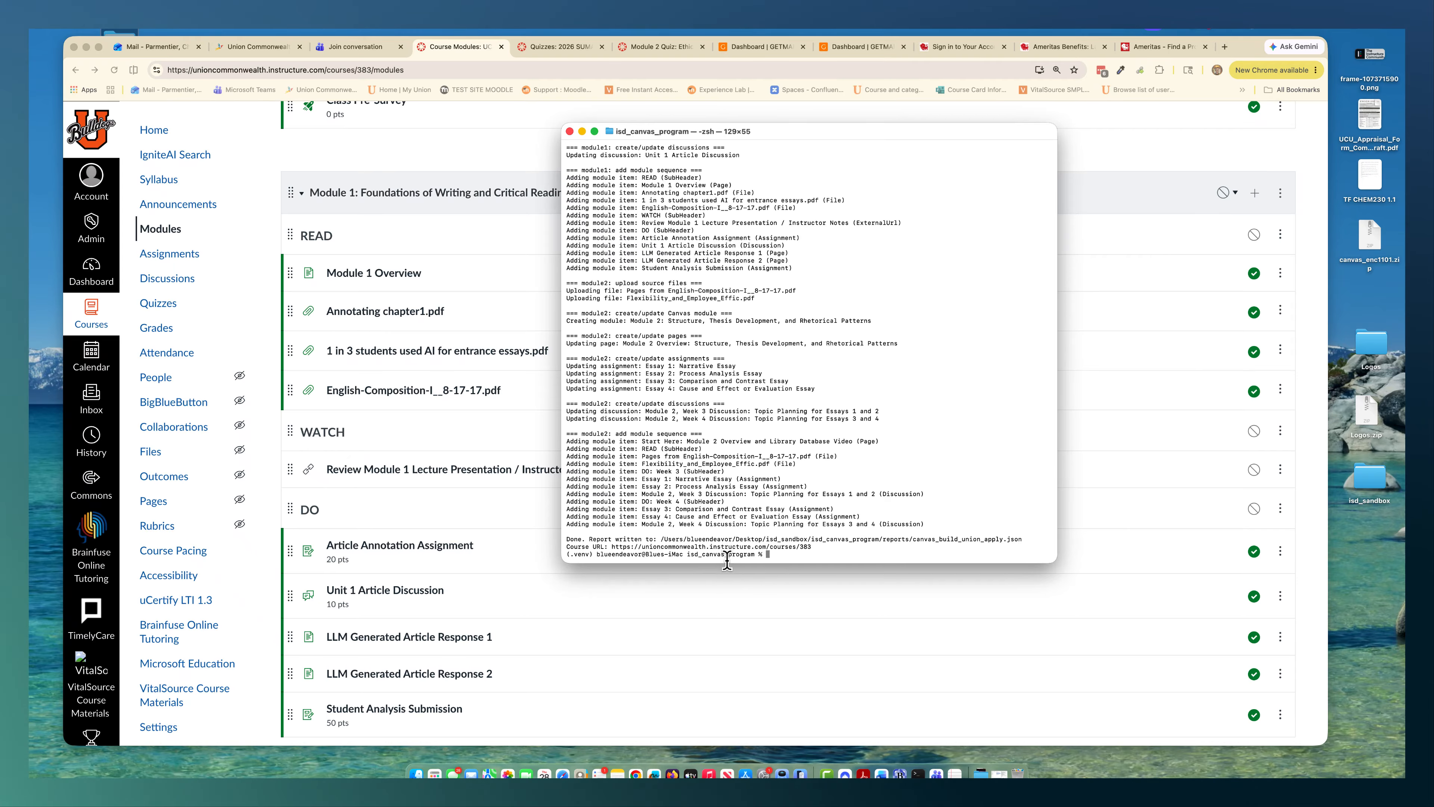
Move the browser window aside, show the isd_canvas_program reports folder in Finder, and check the report path in Terminal
left_click_drag(1243, 47, 1241, 162)
left_click(511, 127)
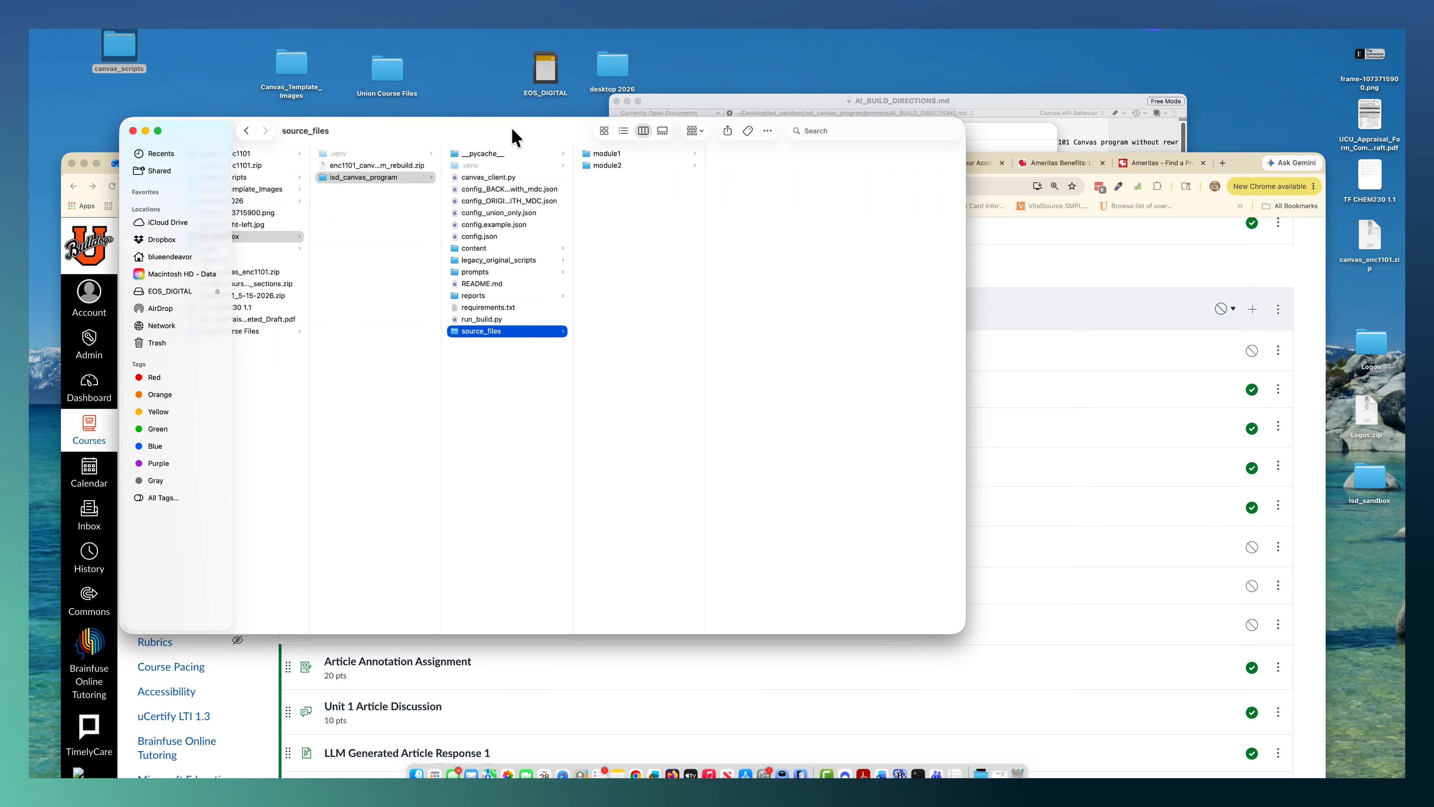
left_click(474, 296)
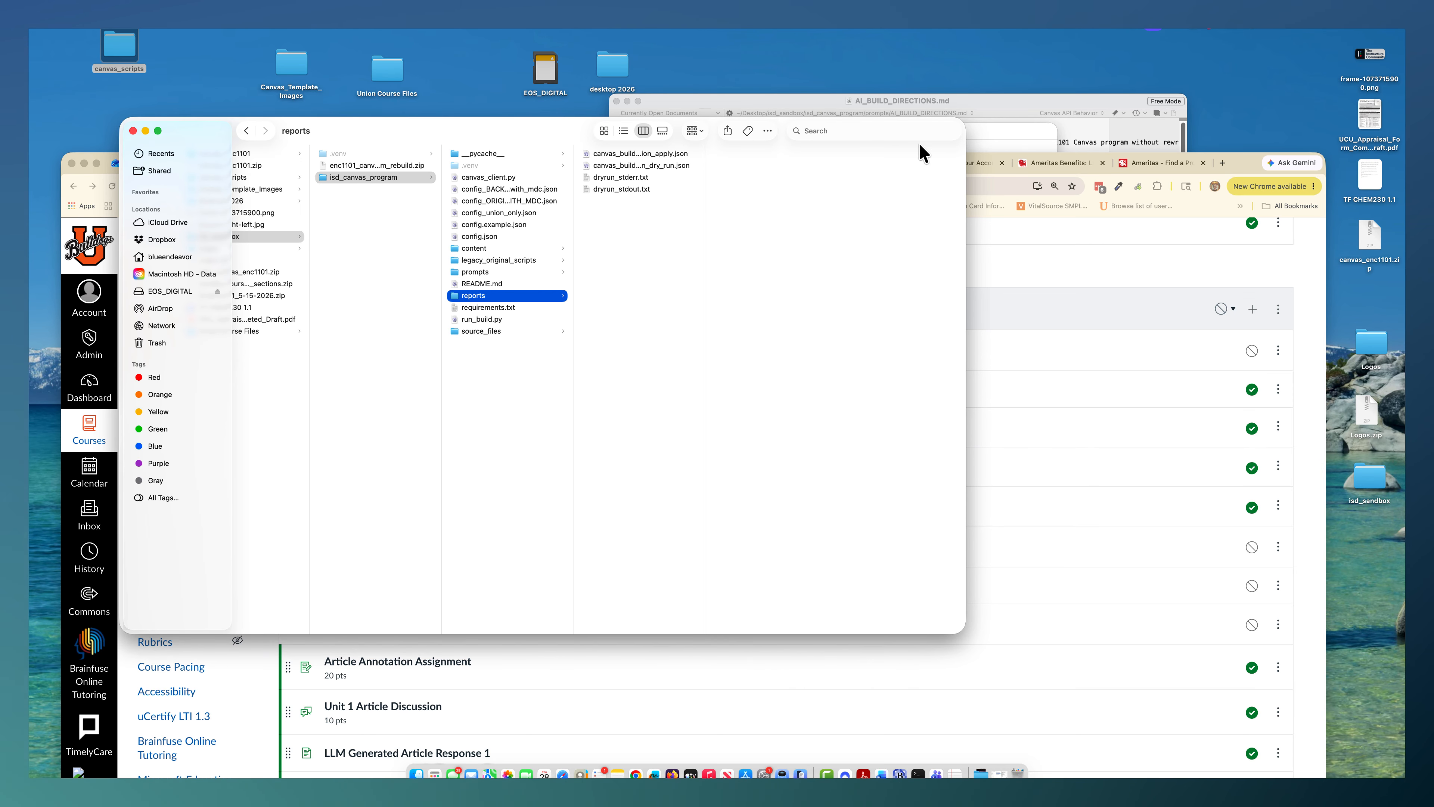
left_click(918, 774)
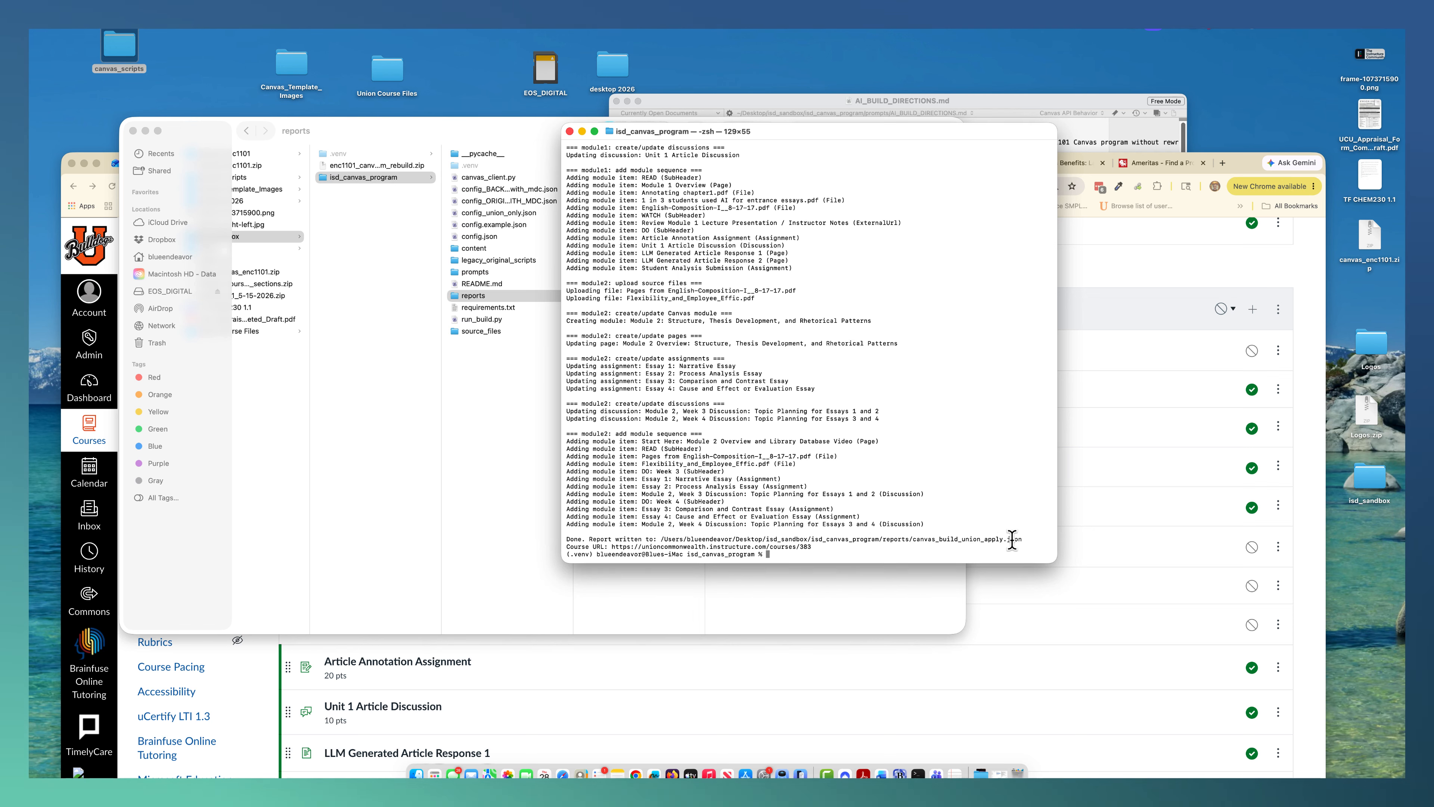
left_click(486, 408)
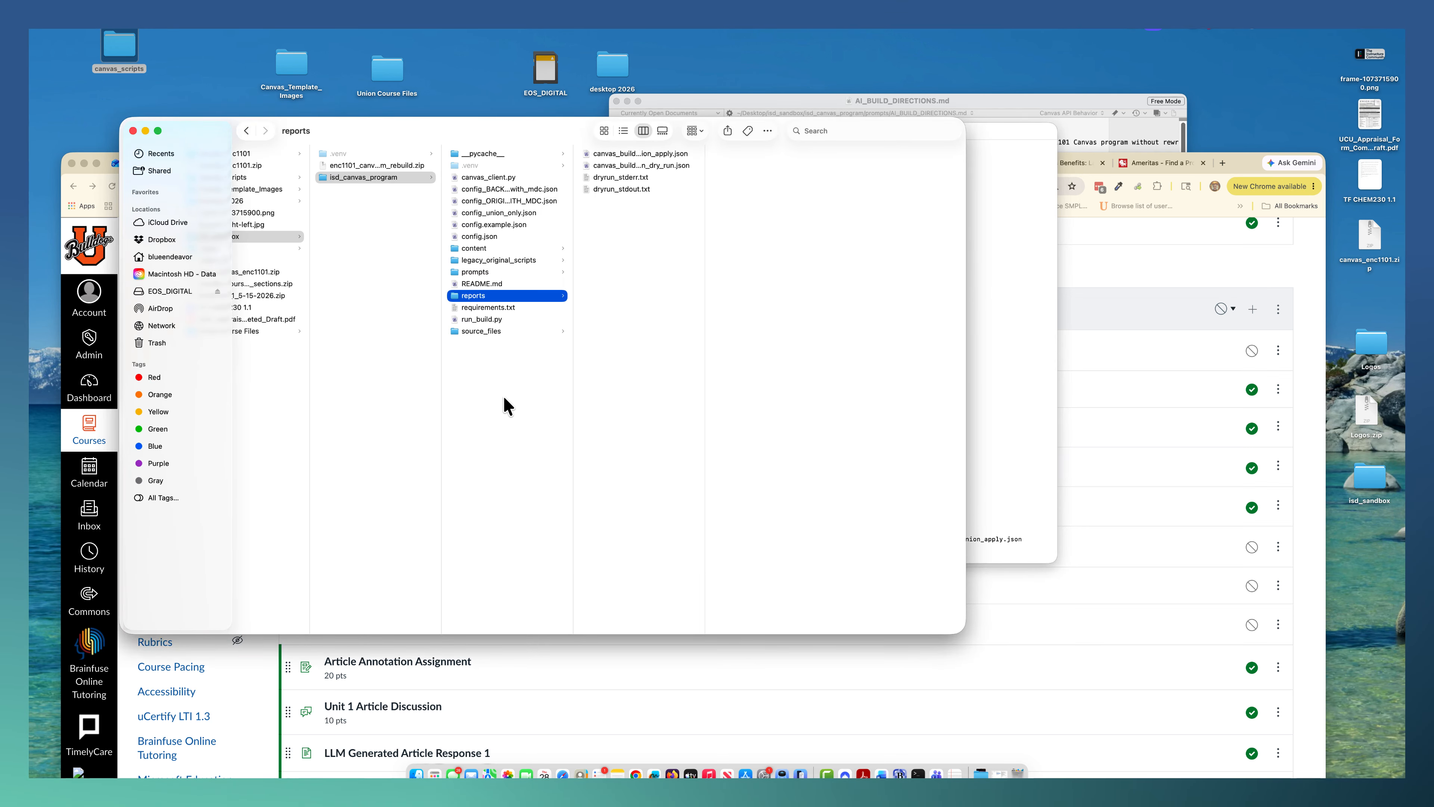
Open canvas_build_union_apply.json from the reports folder and examine its file, page and assignment entries
double_click(666, 155)
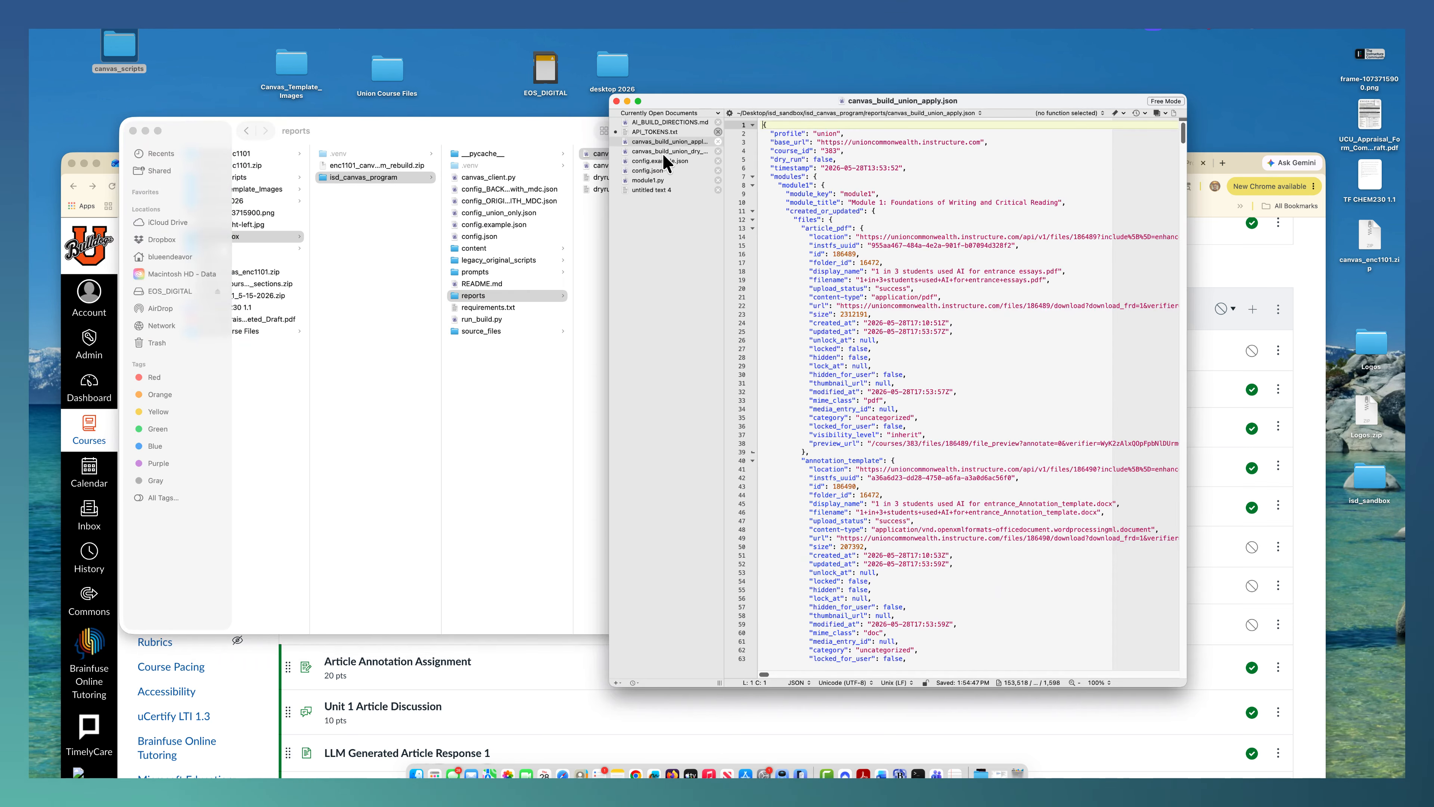
scroll(915, 213, "down", 20)
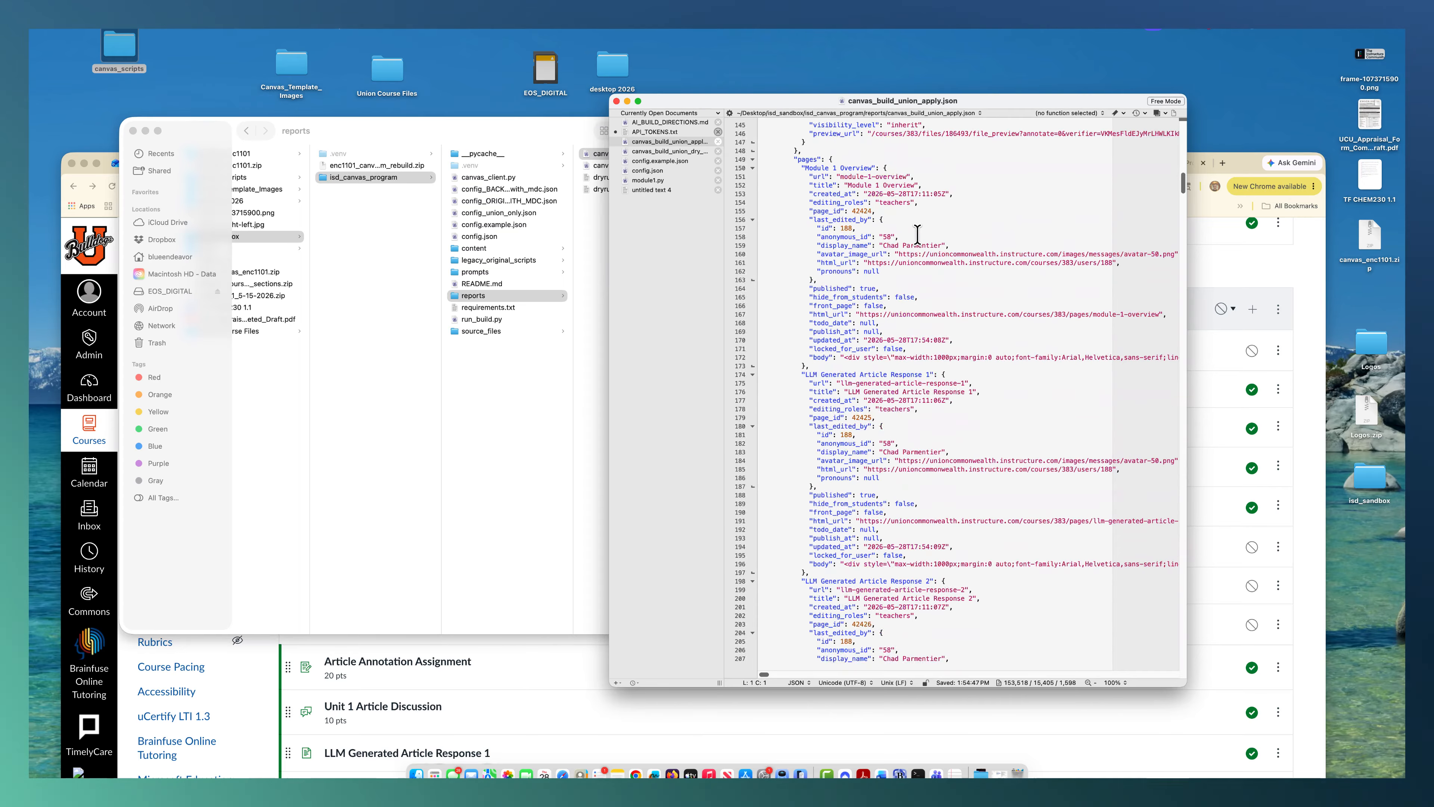
scroll(916, 235, "down", 15)
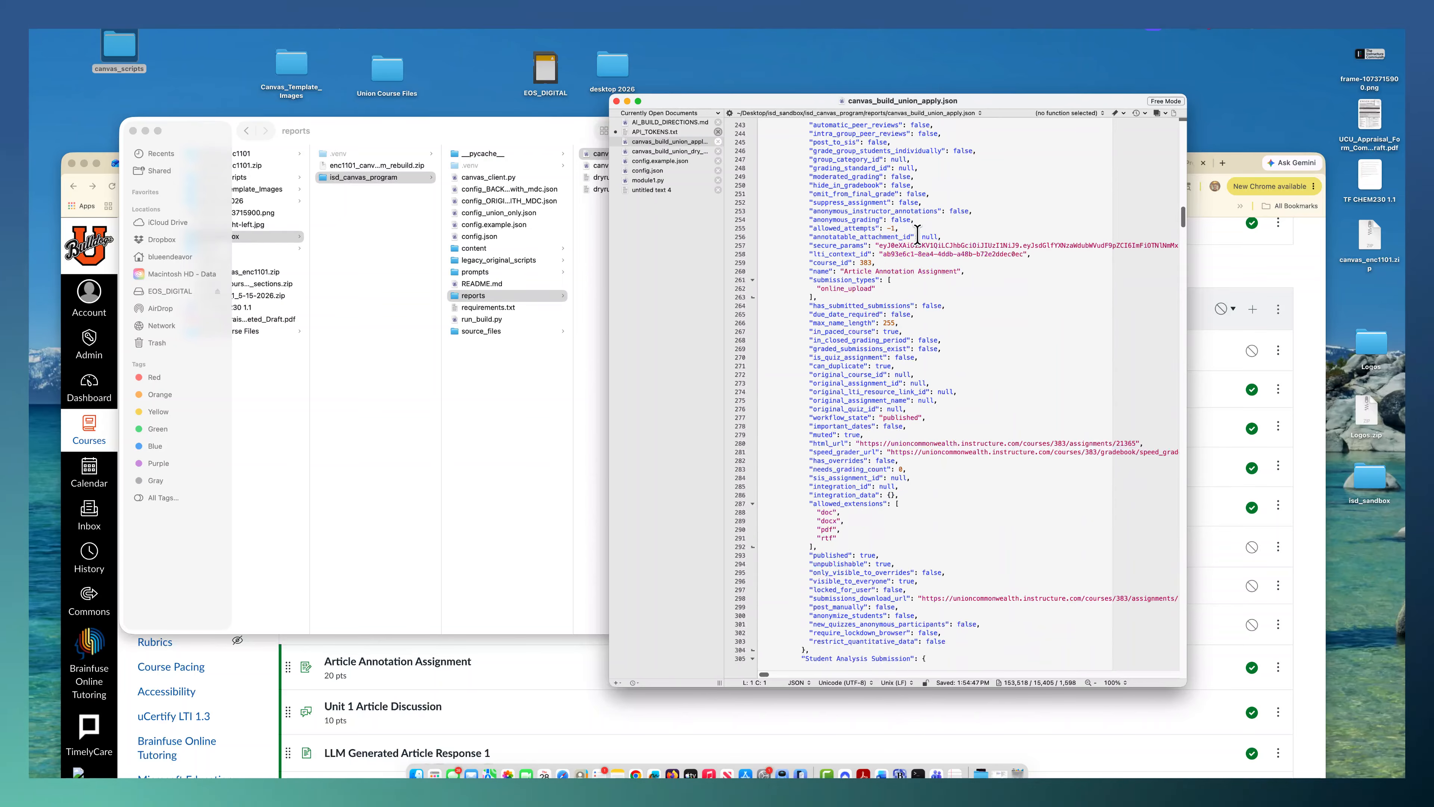
Examine the Article Annotation Assignment settings in canvas_build_union_apply.json line by line, highlighting entries from has_submitted_submissions to original_course_id
scroll(912, 234, "up", 3)
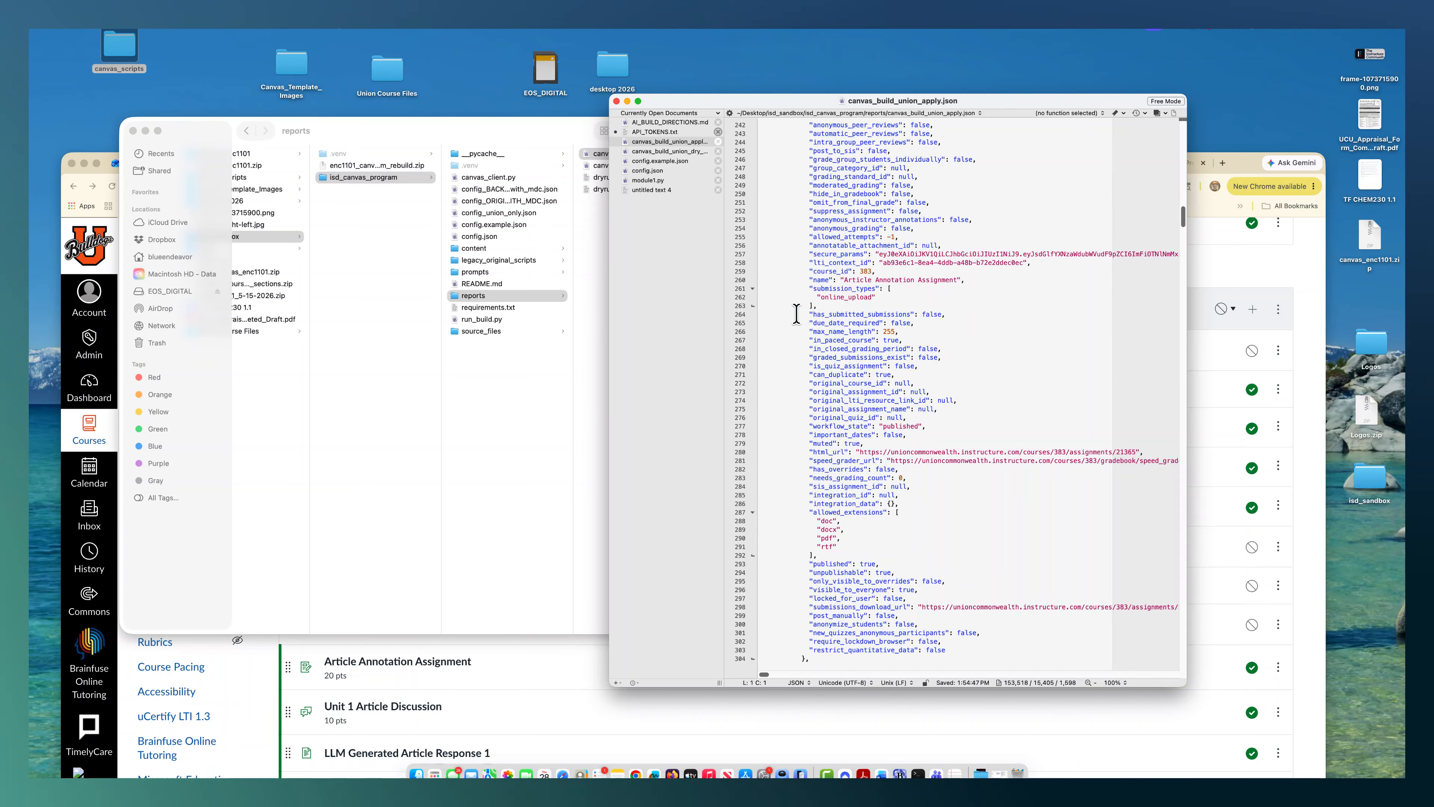
left_click_drag(801, 313, 973, 315)
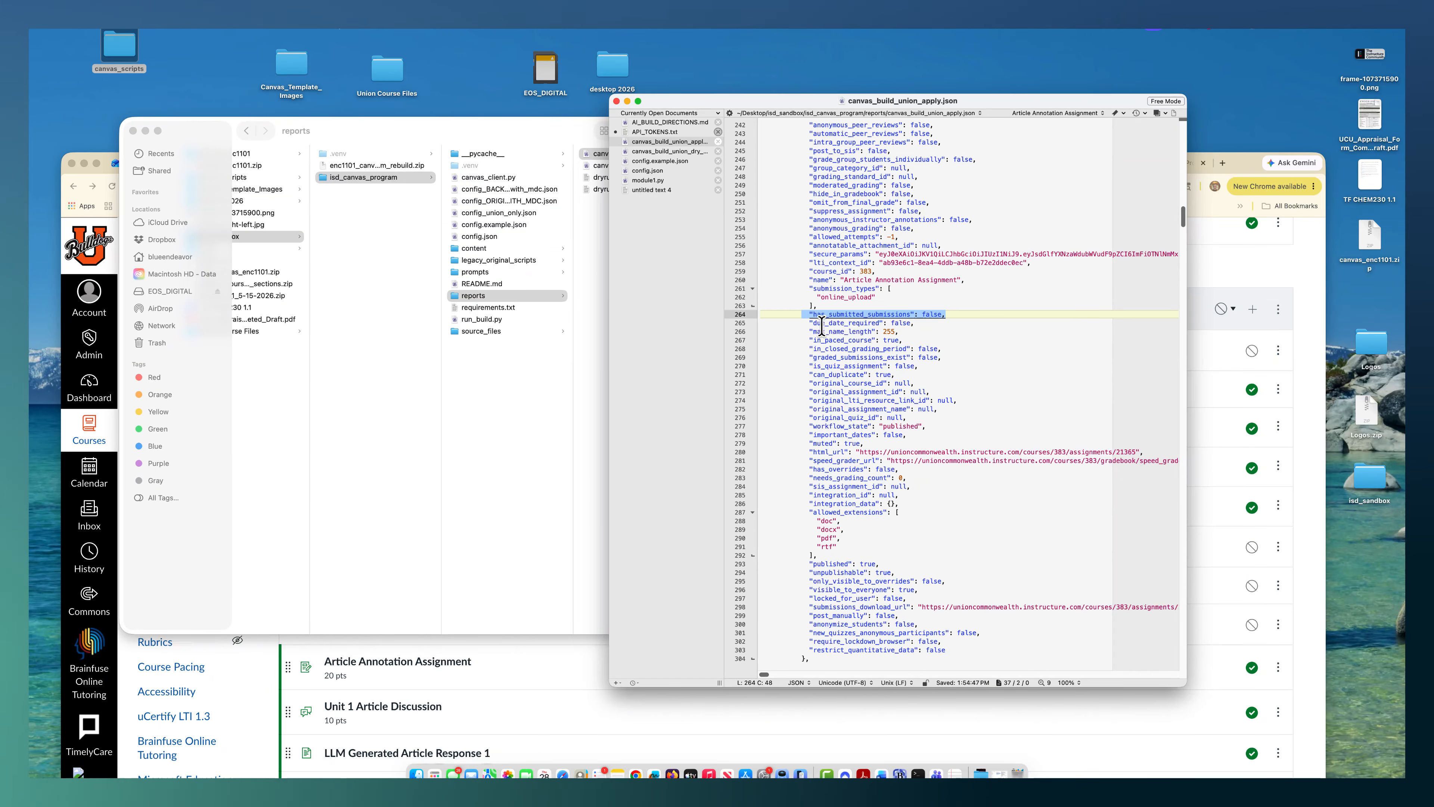
left_click_drag(804, 325, 931, 324)
left_click_drag(803, 333, 926, 332)
left_click_drag(798, 340, 943, 341)
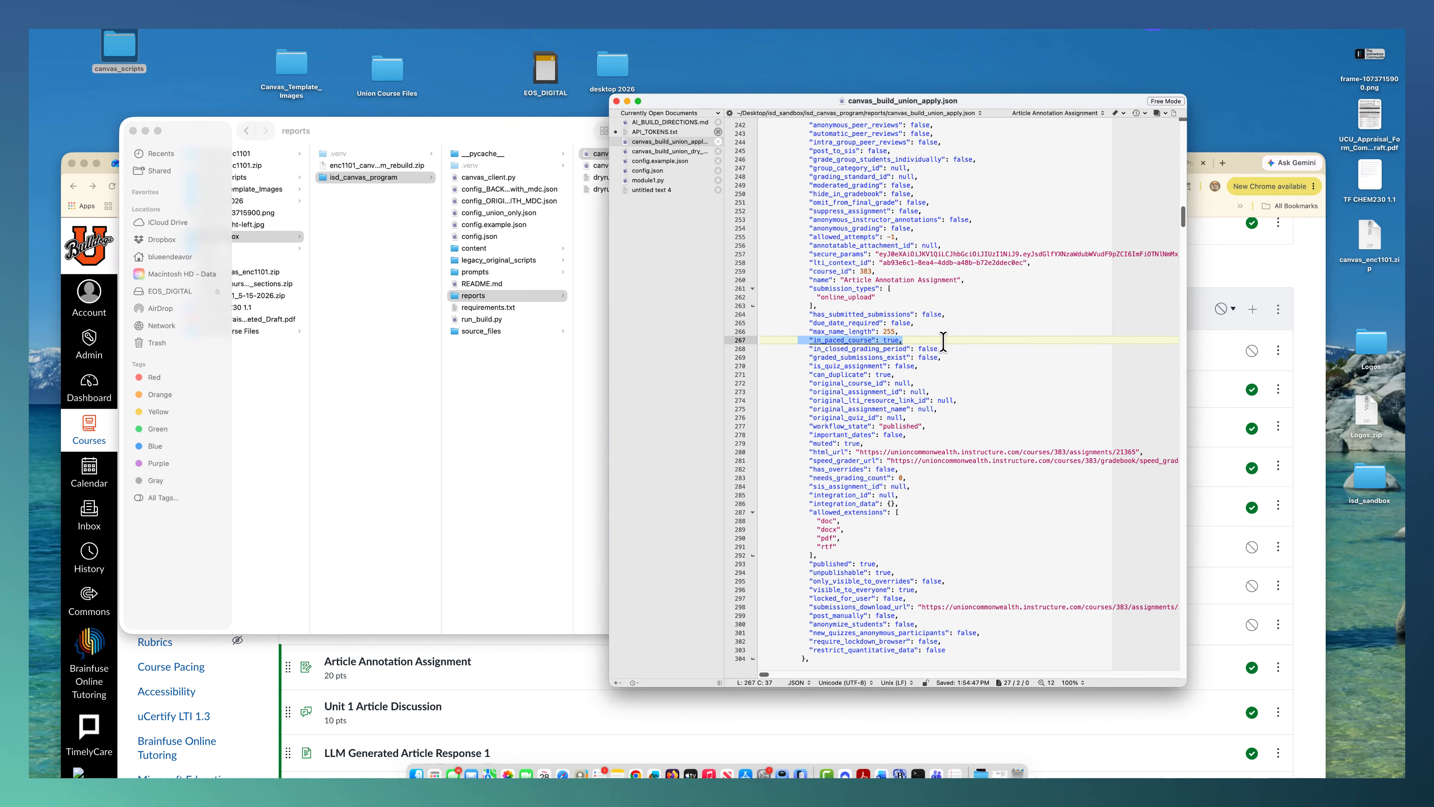
left_click_drag(798, 366, 920, 366)
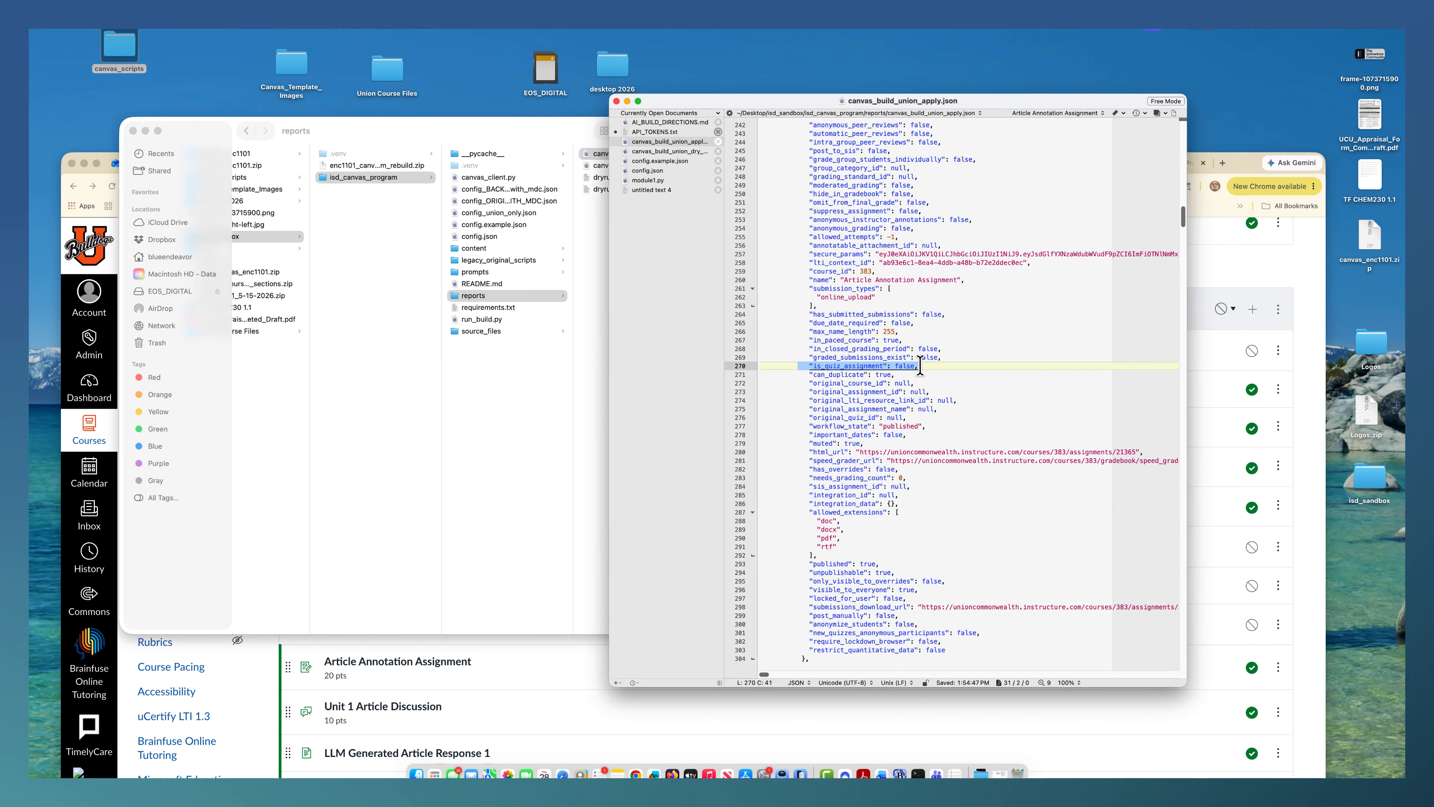
left_click_drag(807, 375, 927, 373)
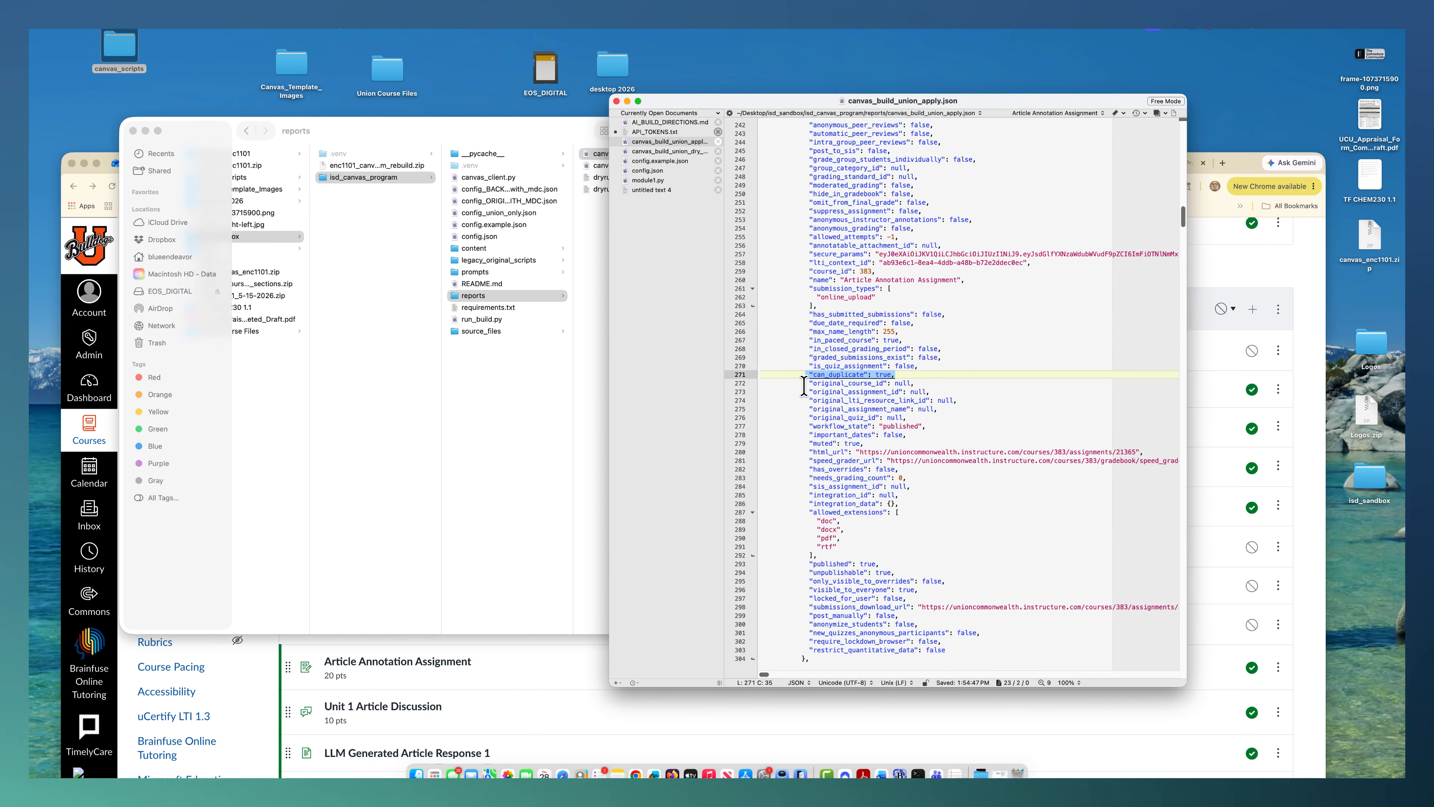
left_click_drag(803, 384, 966, 386)
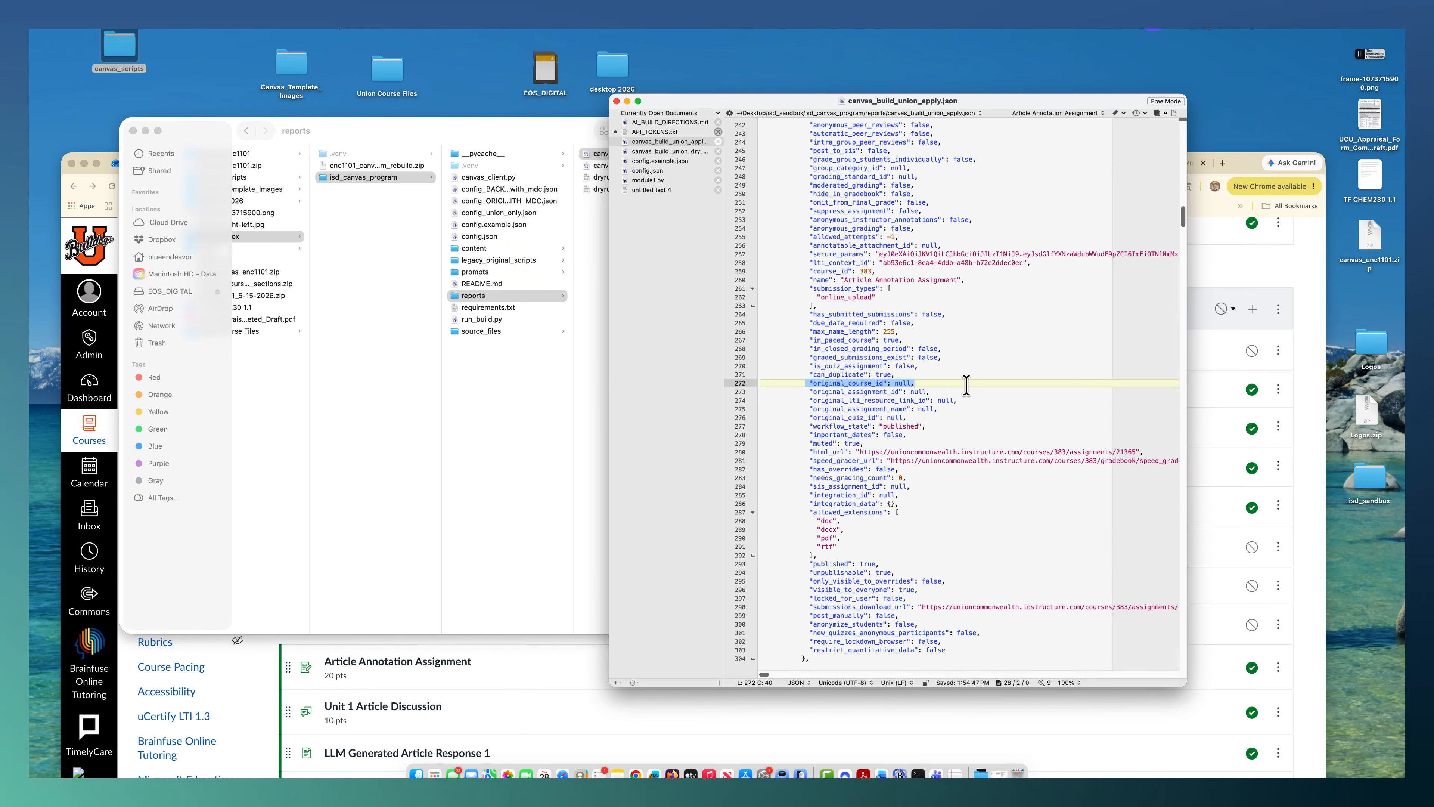
left_click(925, 391)
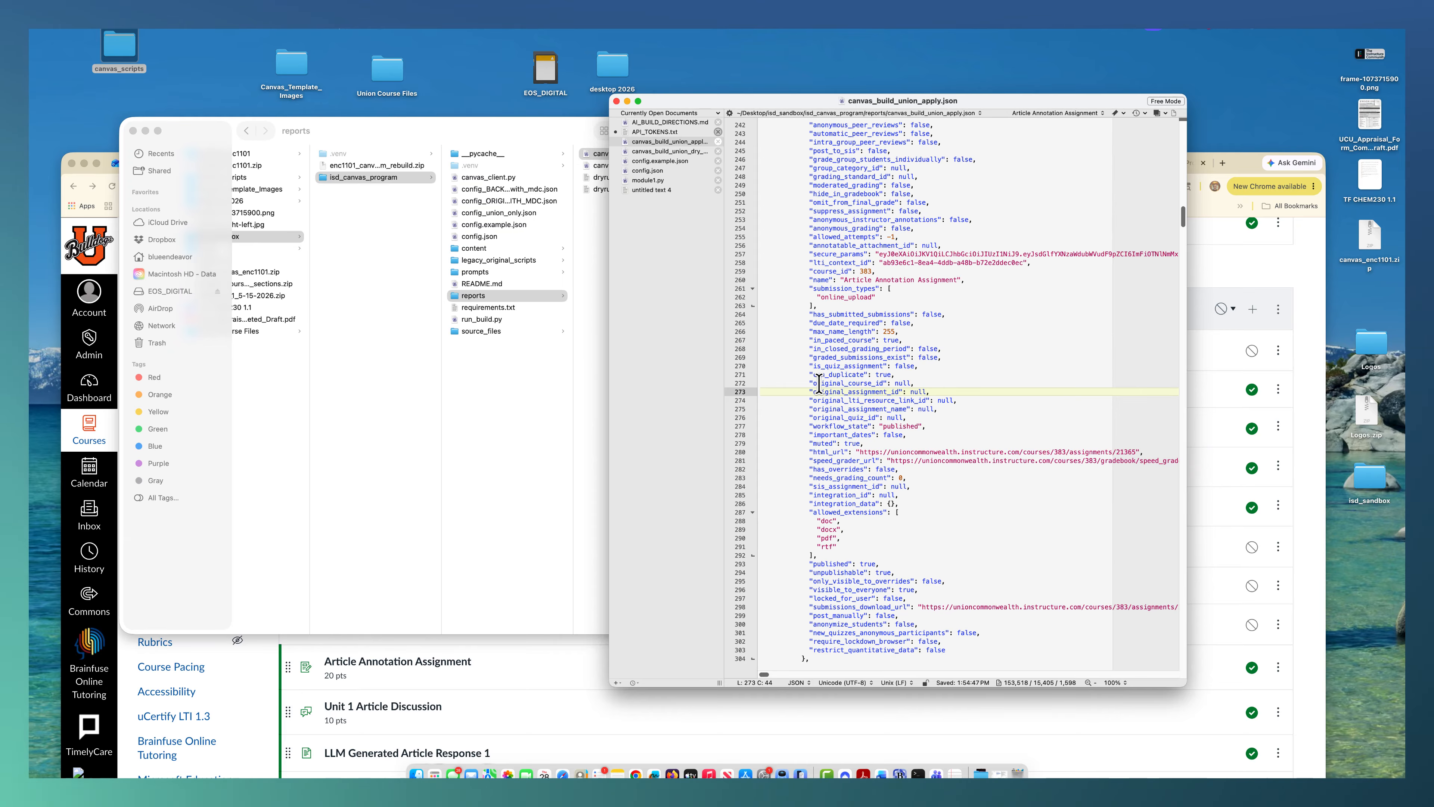
Examine the module_items section of the report, covering the READ, WATCH and DO entries of Module 1
scroll(953, 379, "down", 15)
scroll(953, 380, "down", 15)
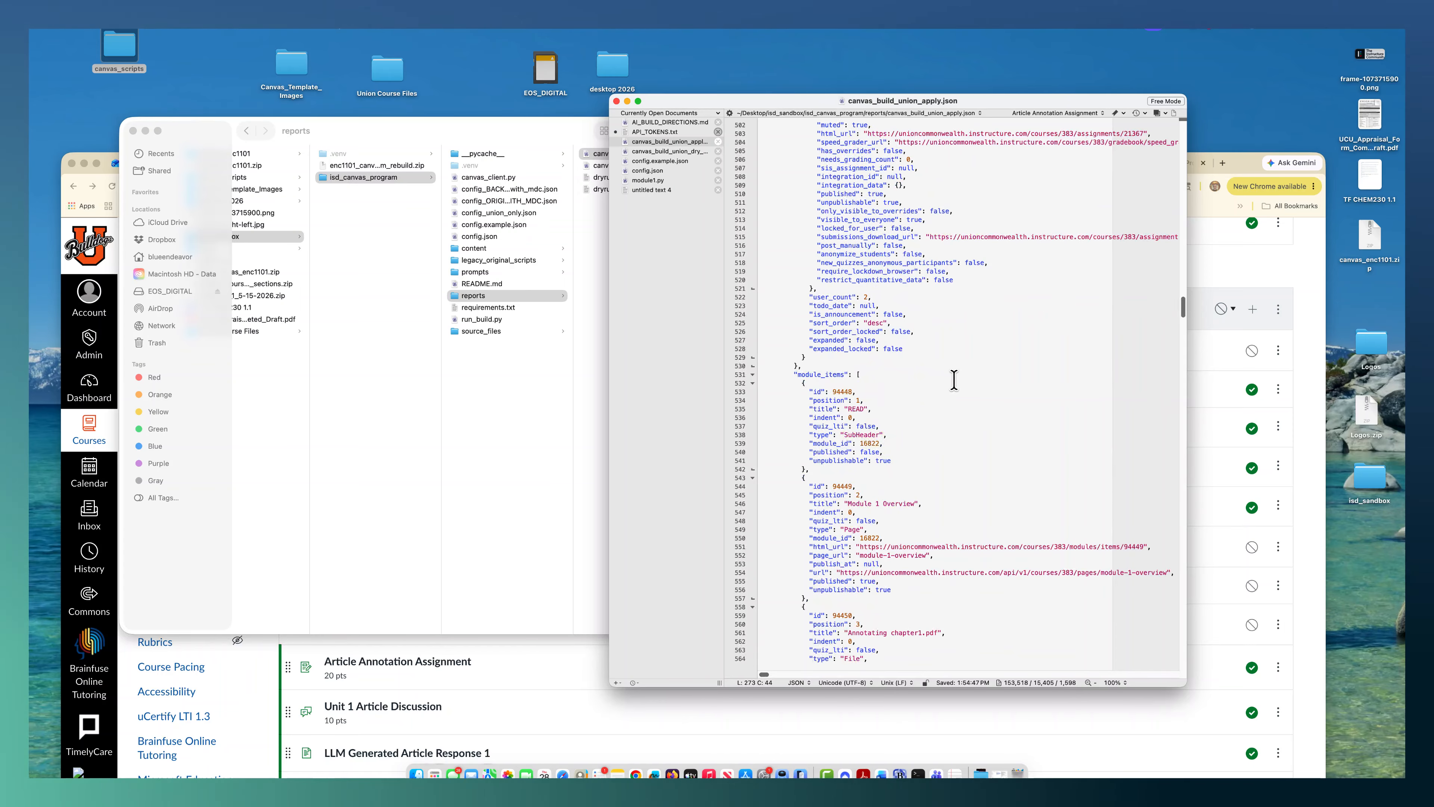
scroll(953, 379, "down", 8)
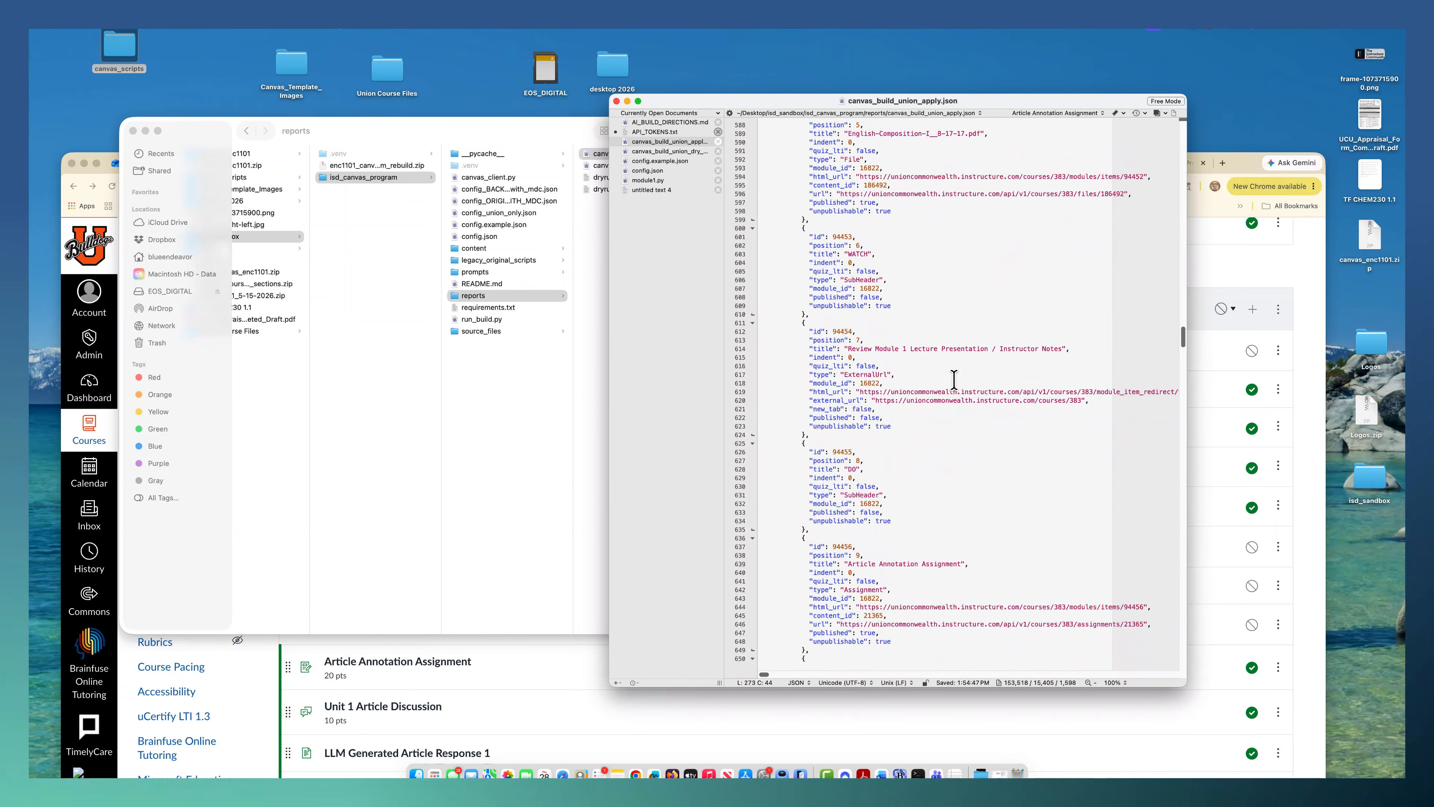
scroll(953, 379, "down", 1)
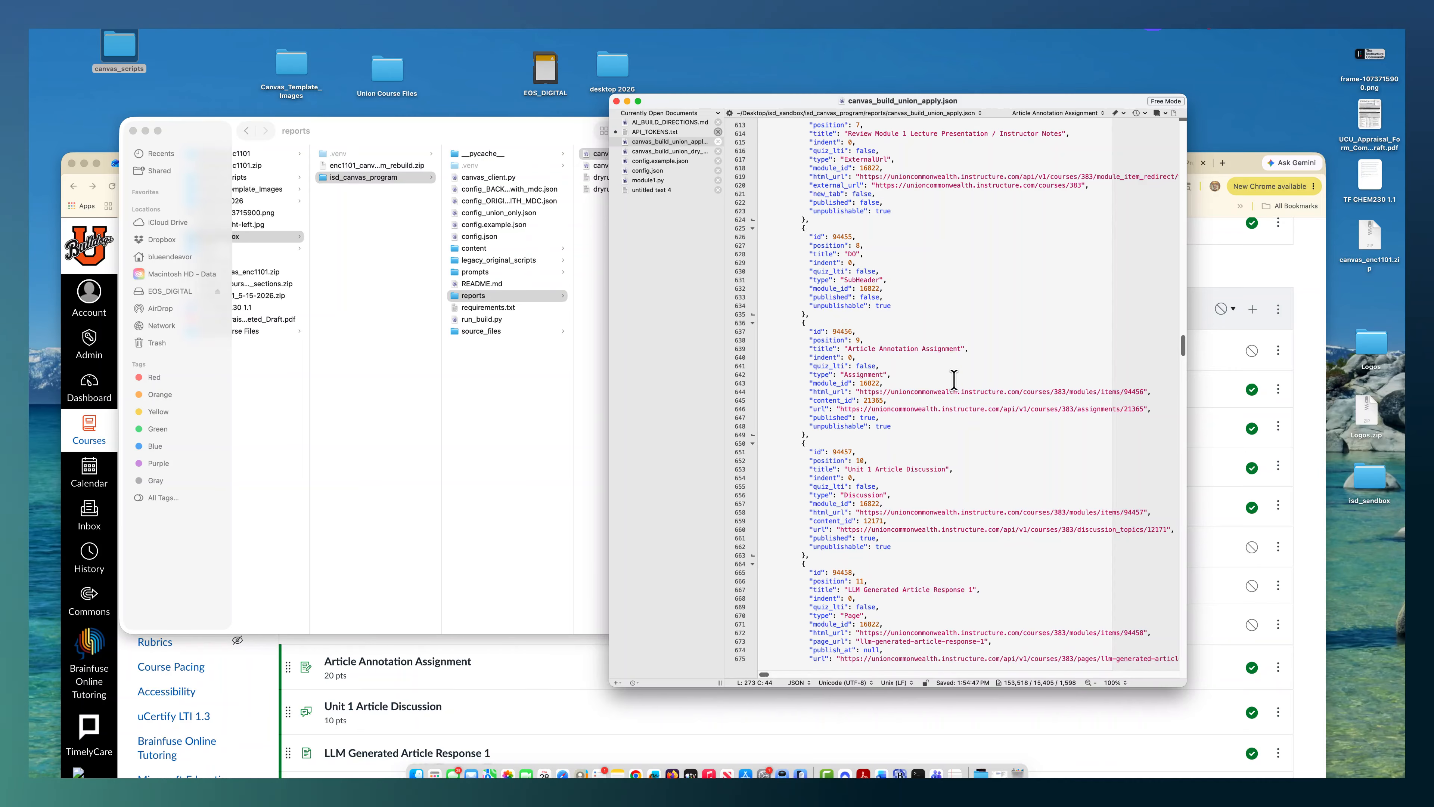
scroll(953, 379, "down", 3)
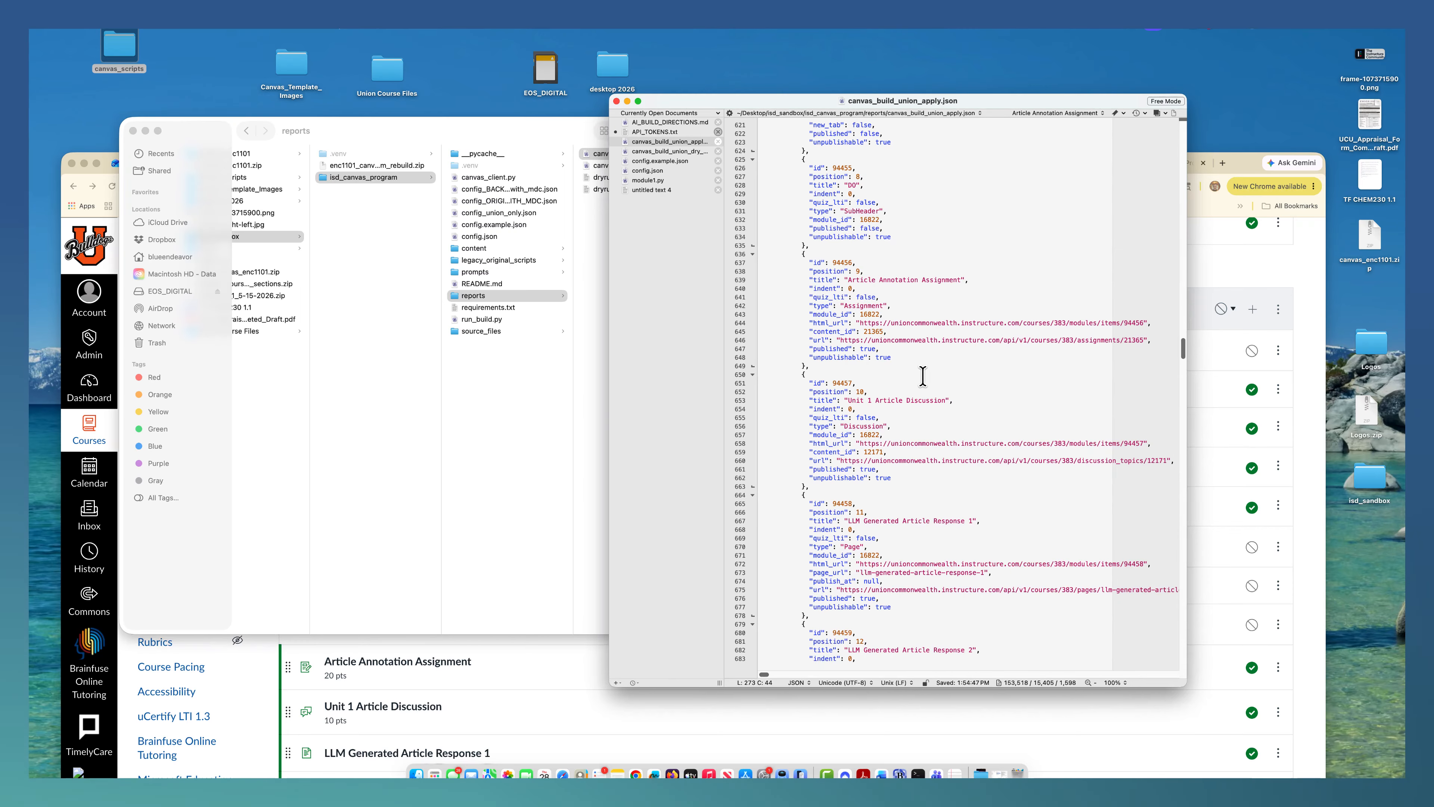
Switch to the Canvas browser window, move it up into full view, and review the course modules from Module 1 back to Instructor Resources
left_click(545, 672)
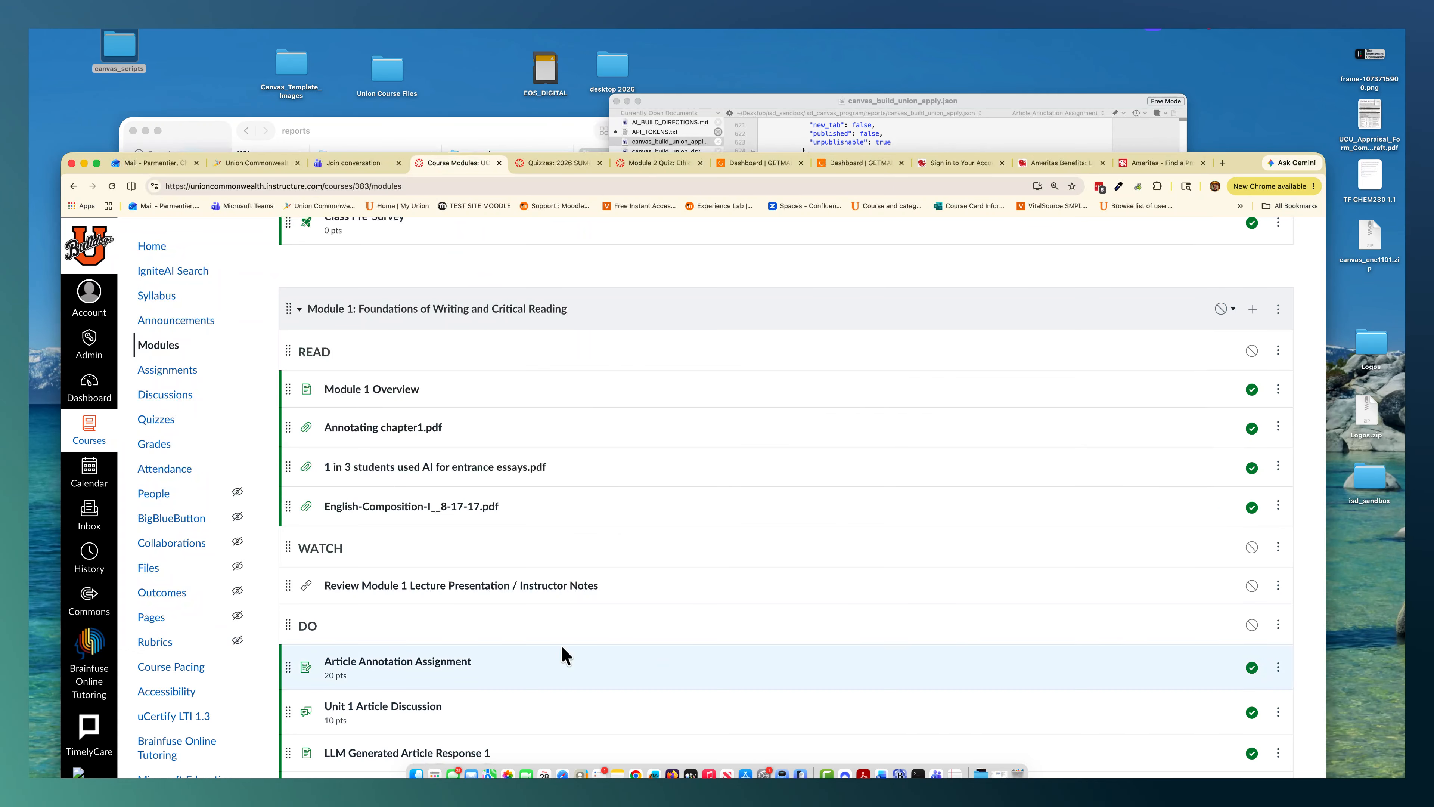
left_click_drag(1237, 164, 1262, 42)
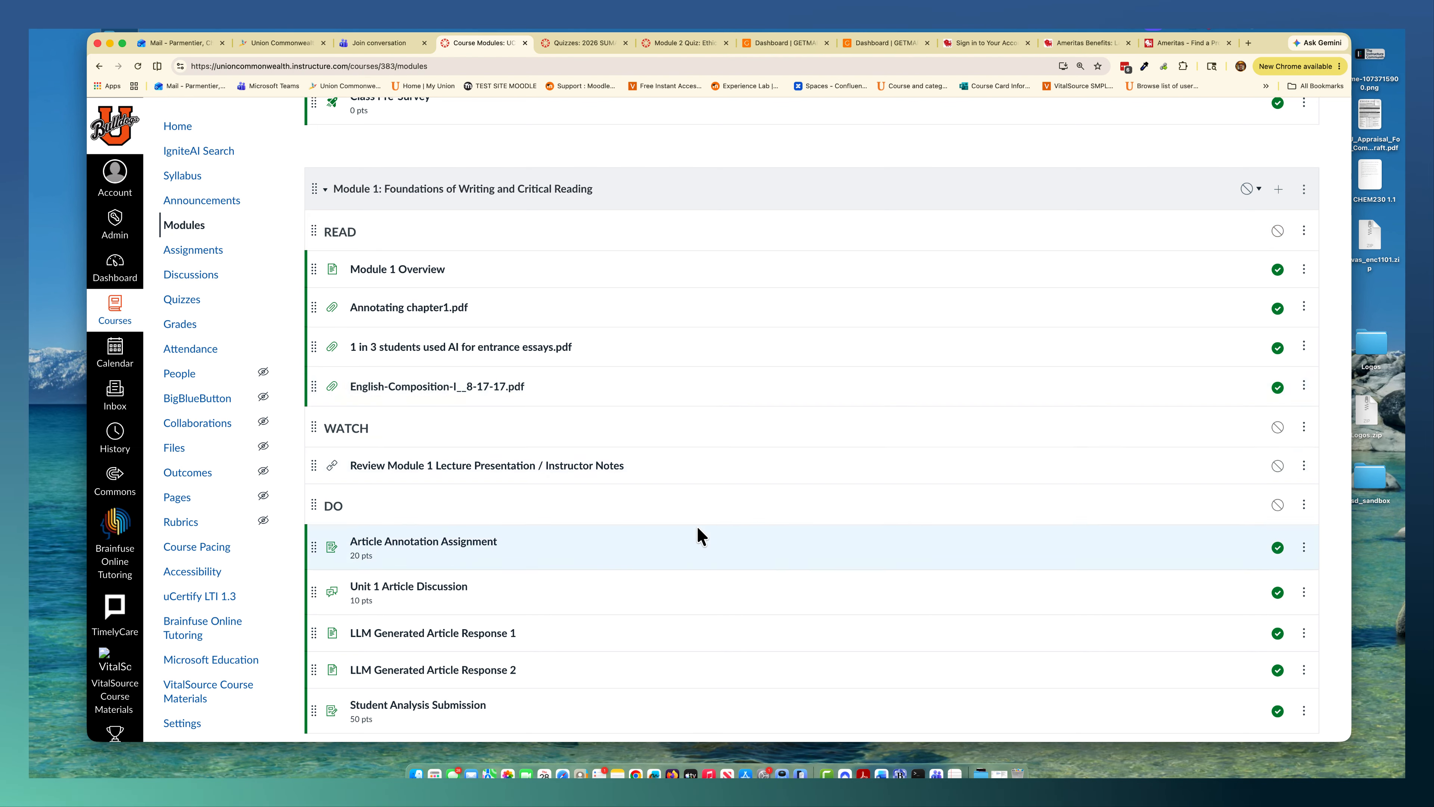
scroll(699, 534, "down", 3)
scroll(682, 535, "down", 2)
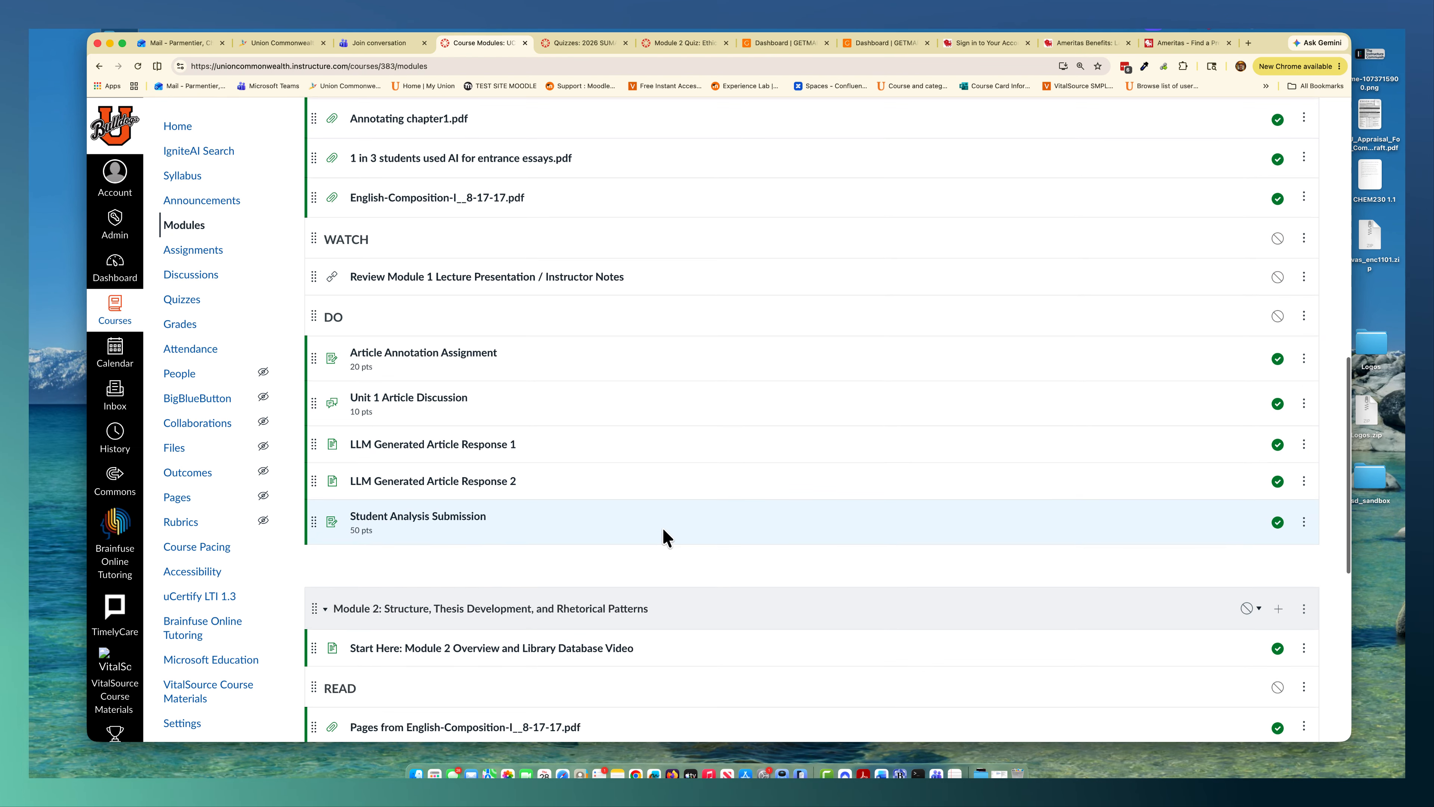
scroll(666, 536, "up", 20)
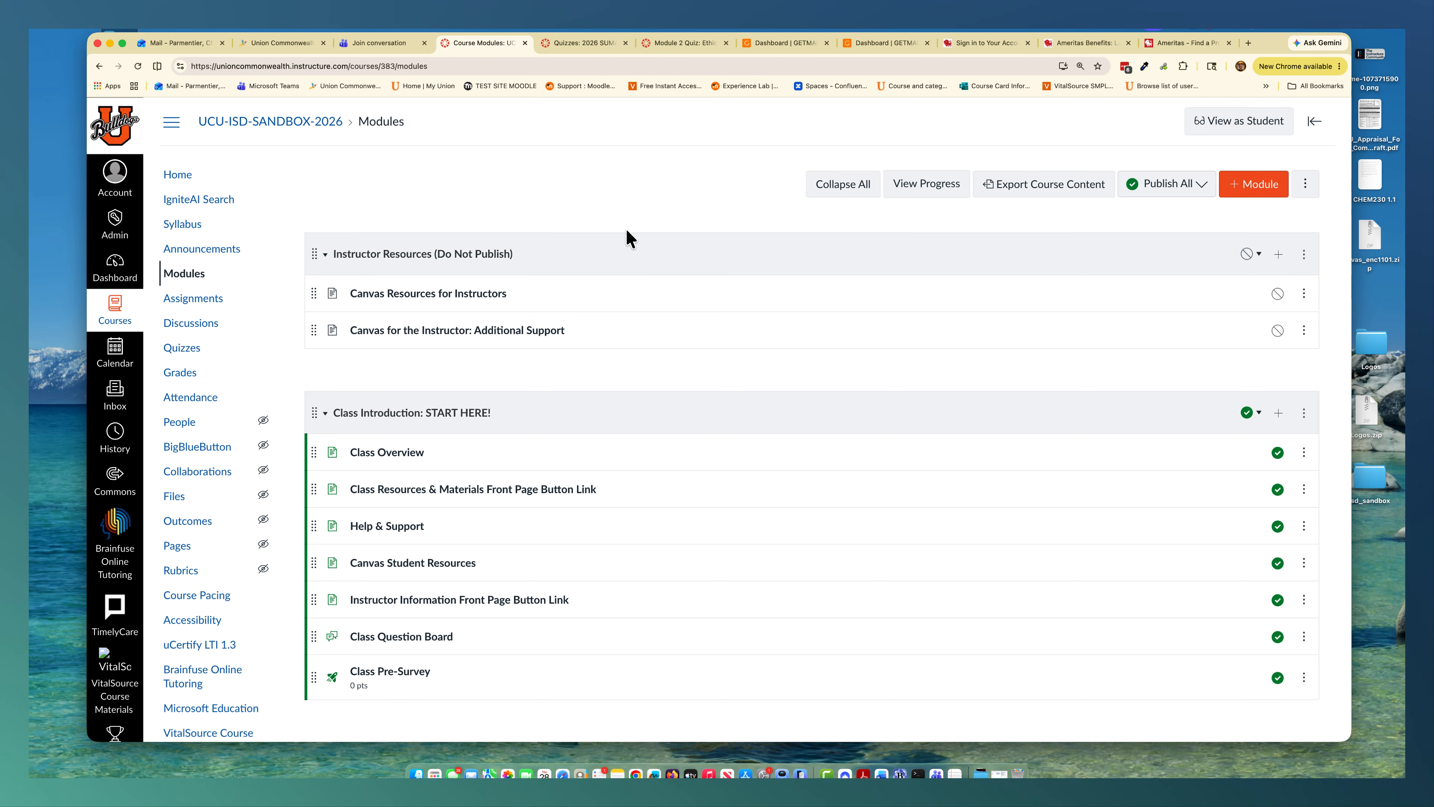
left_click(1193, 33)
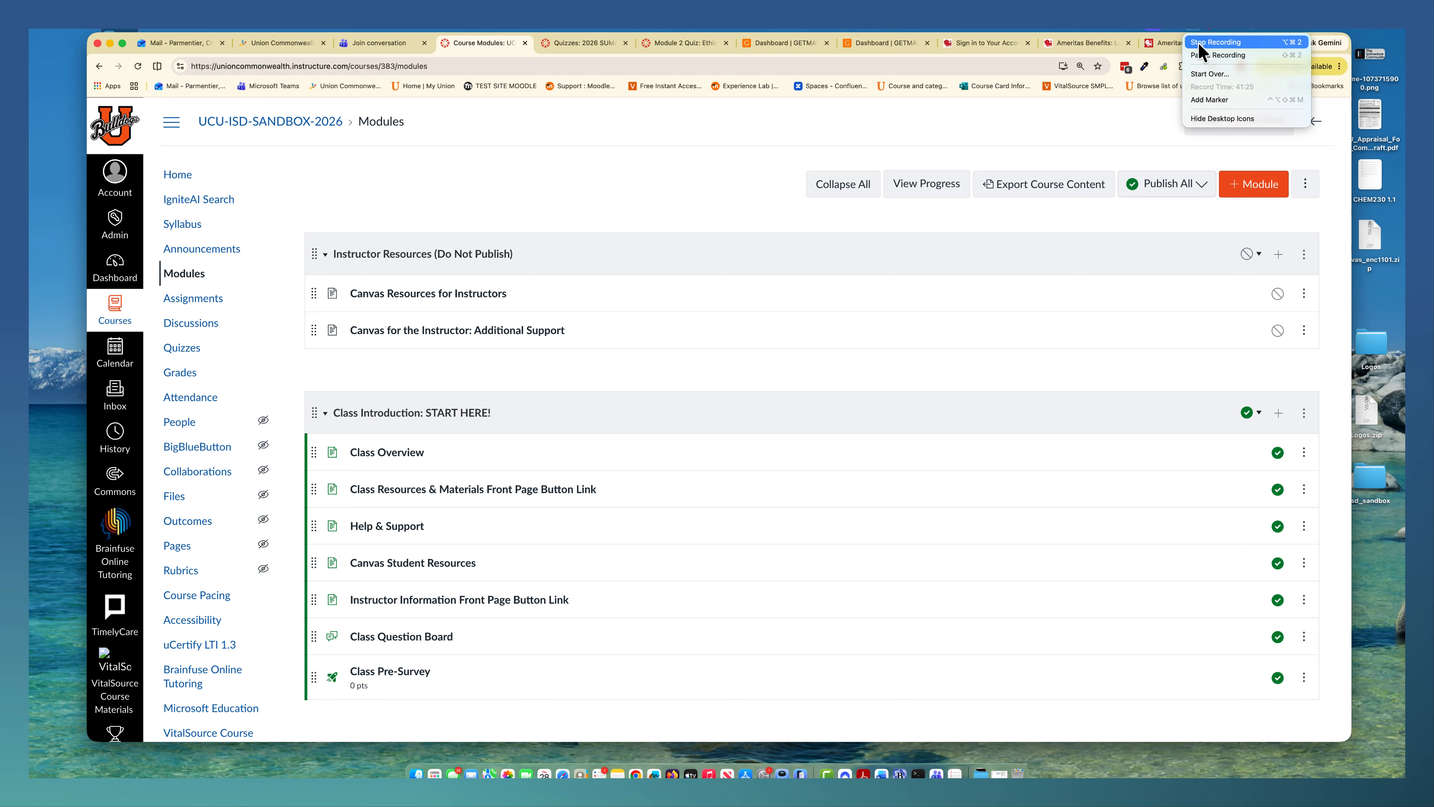